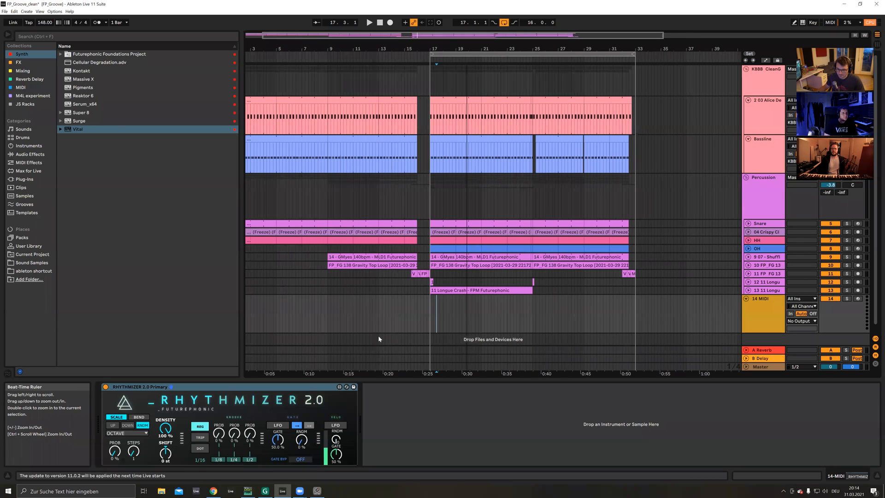
Step: Set the arrangement's fixed grid to 1 bar and place the insert marker at bar 17
right_click(383, 326)
left_click(467, 405)
left_click(410, 318)
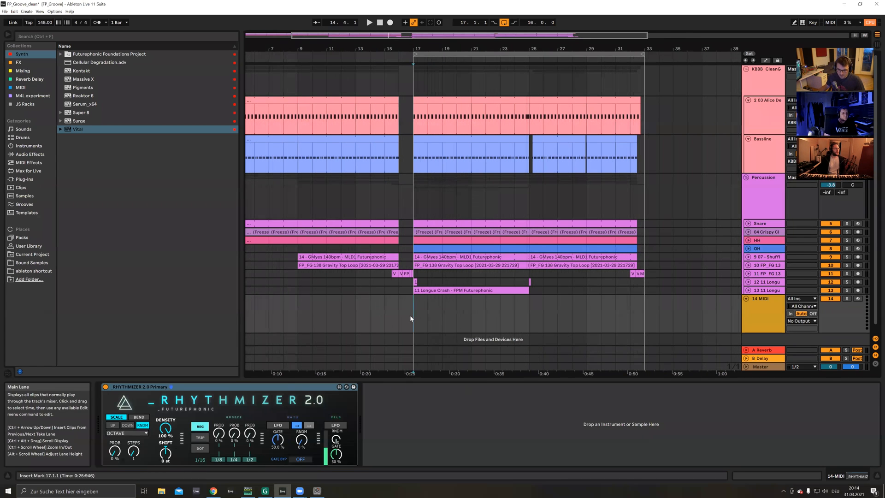
Step: Play the arrangement from bar 14 to hear the groove, and bring up the 14 MIDI track's Rhythmizer device
left_click_drag(487, 48, 487, 46)
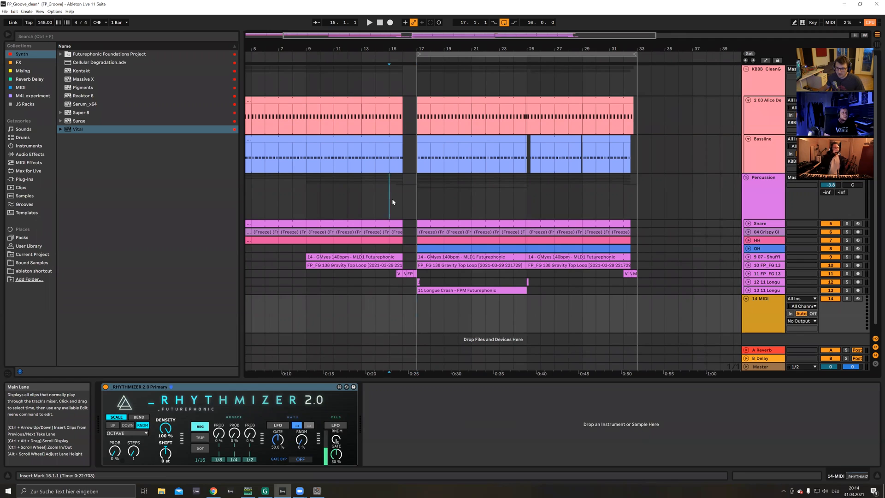
left_click(408, 193)
left_click(420, 160)
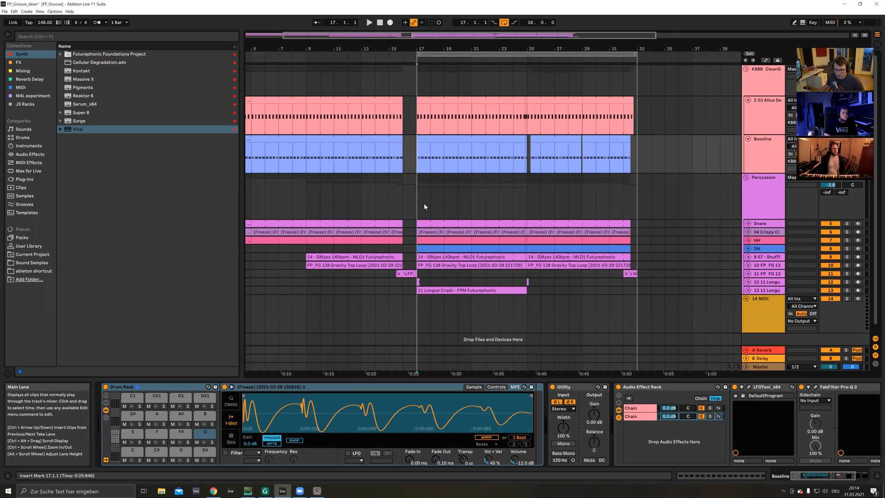
left_click(389, 203)
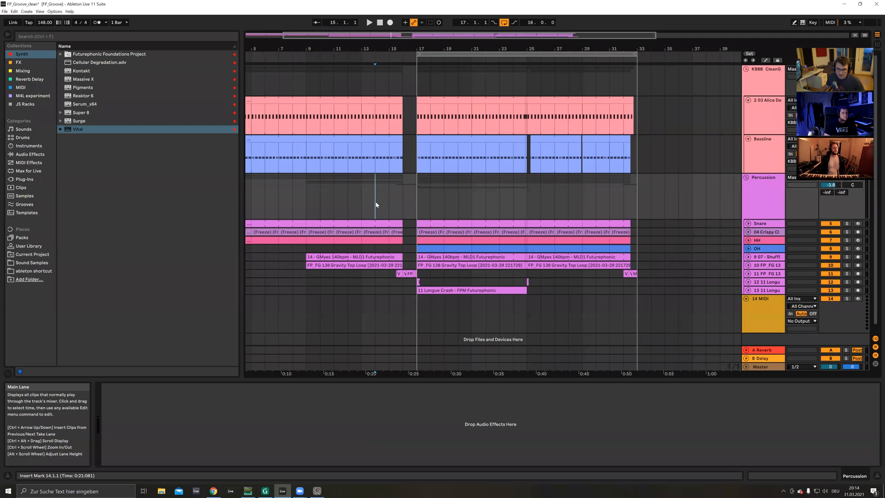
key("space")
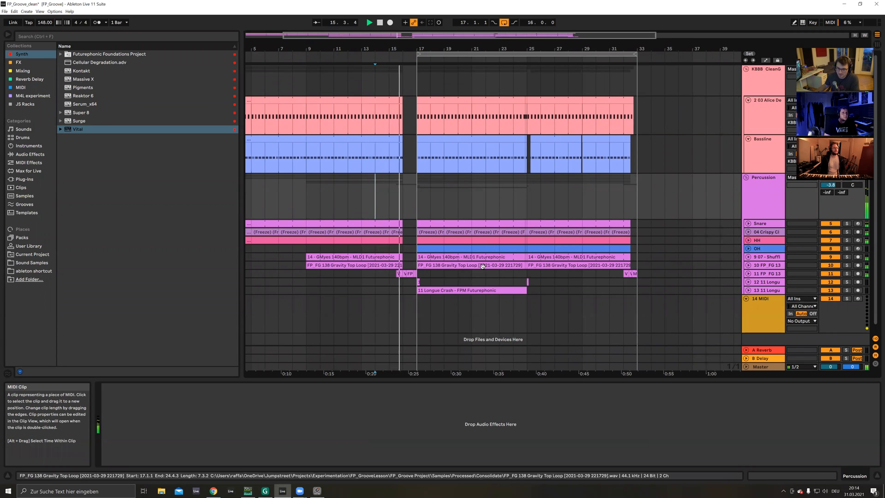
left_click(472, 273)
scroll(485, 273, "down", 1)
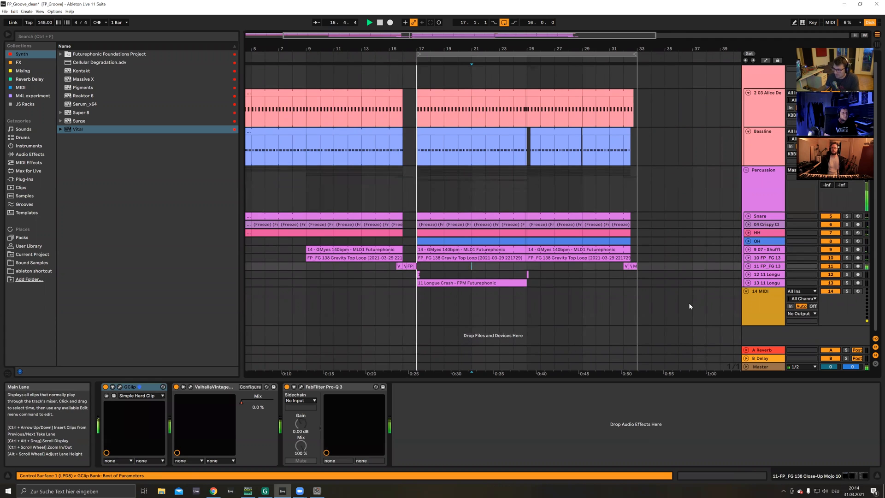
left_click(759, 303)
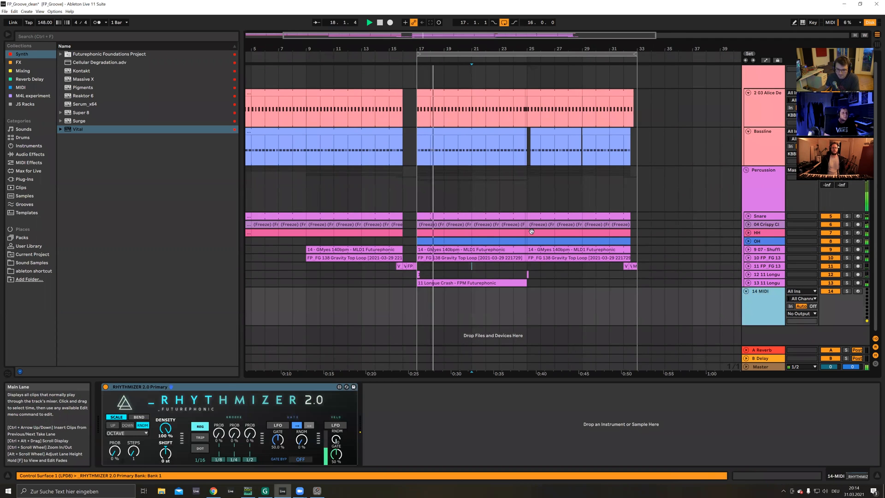
left_click_drag(515, 48, 479, 67)
left_click(447, 318)
left_click(418, 300)
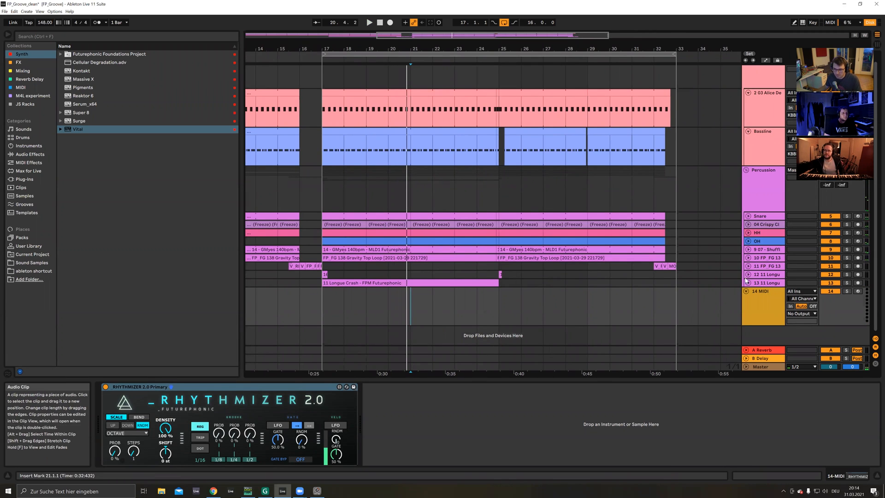
Step: Create an empty 16-bar MIDI clip from bar 17 to bar 33 on the 14 MIDI track
left_click_drag(670, 300, 327, 305)
left_click(327, 305)
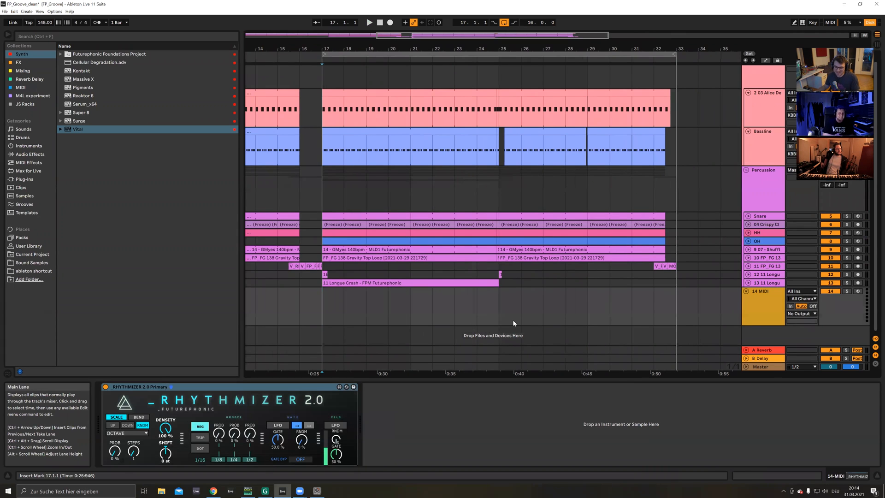
left_click_drag(326, 304, 353, 302)
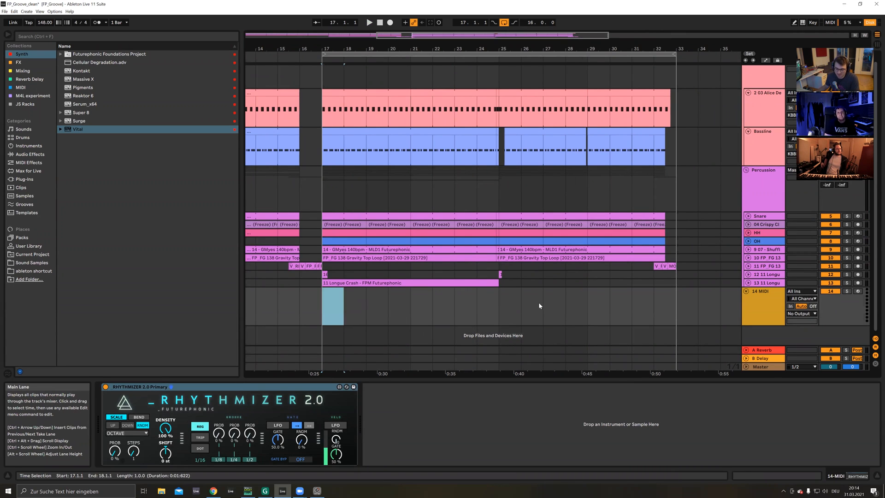
left_click_drag(498, 312, 315, 300)
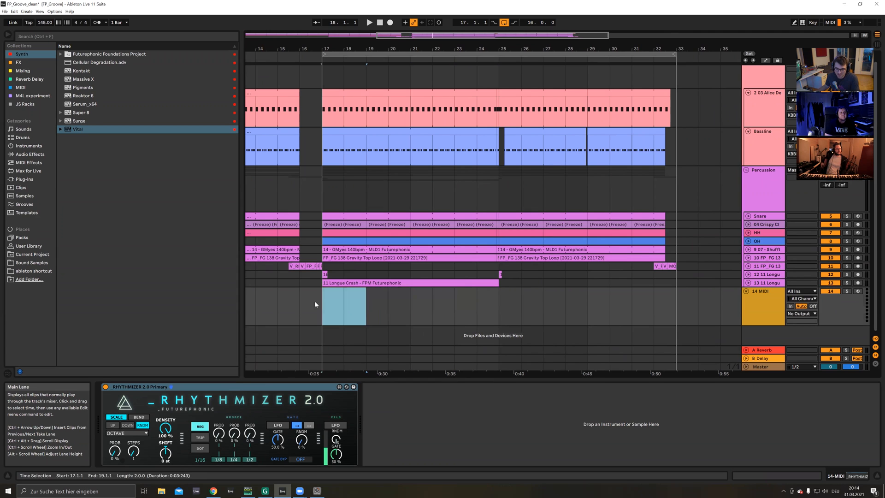
left_click(324, 302)
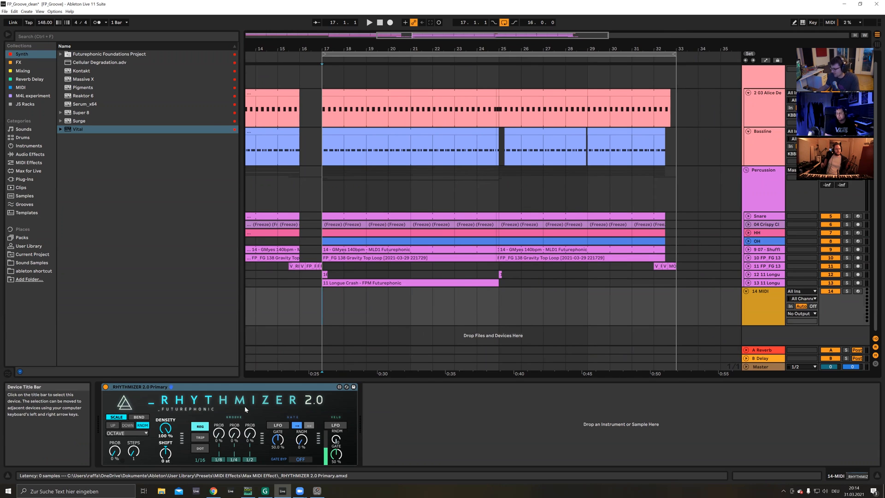
left_click(501, 312)
left_click_drag(678, 302, 643, 301)
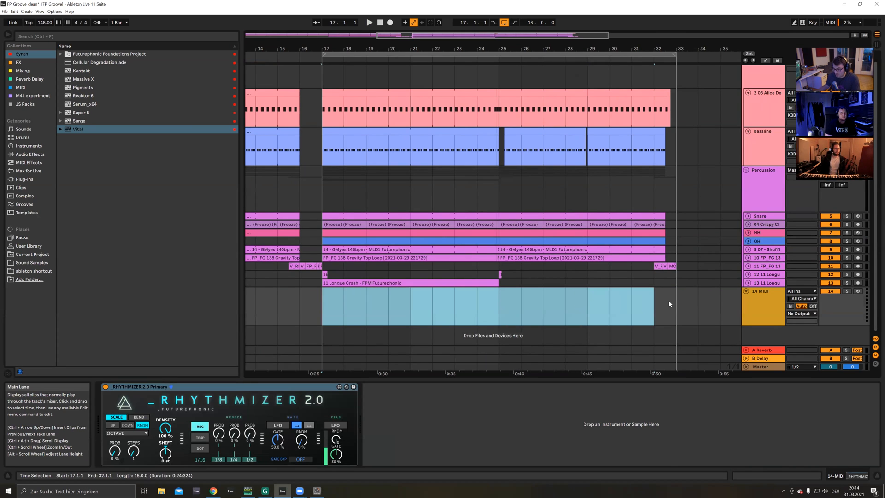
left_click_drag(672, 311, 272, 301)
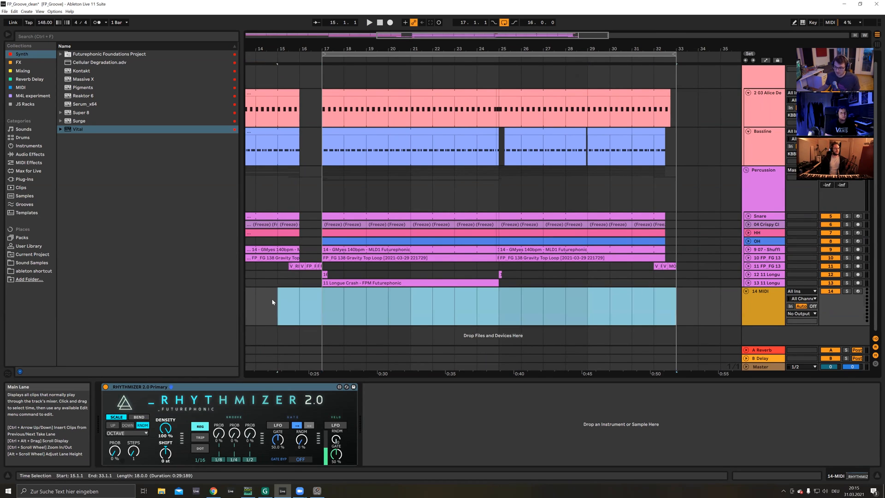
key("ctrl+shift+m")
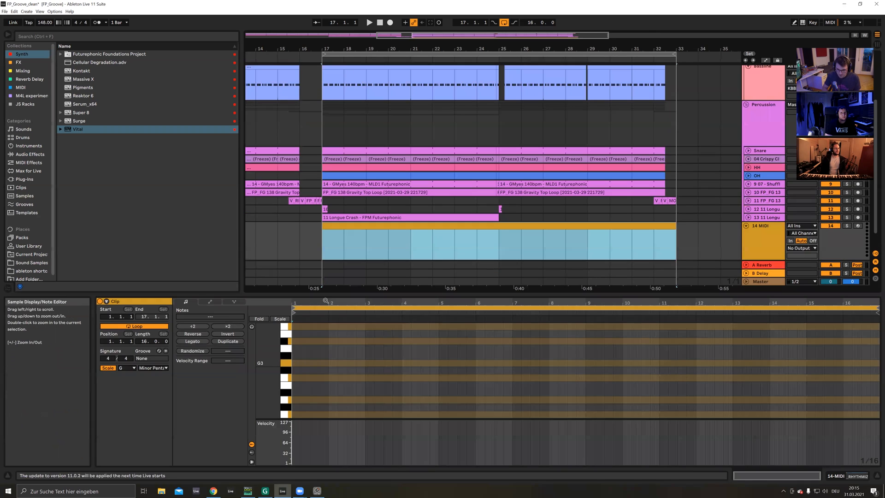
Step: Draw a single G note spanning all 16 bars of the clip and transpose it down to G1
left_click(324, 388)
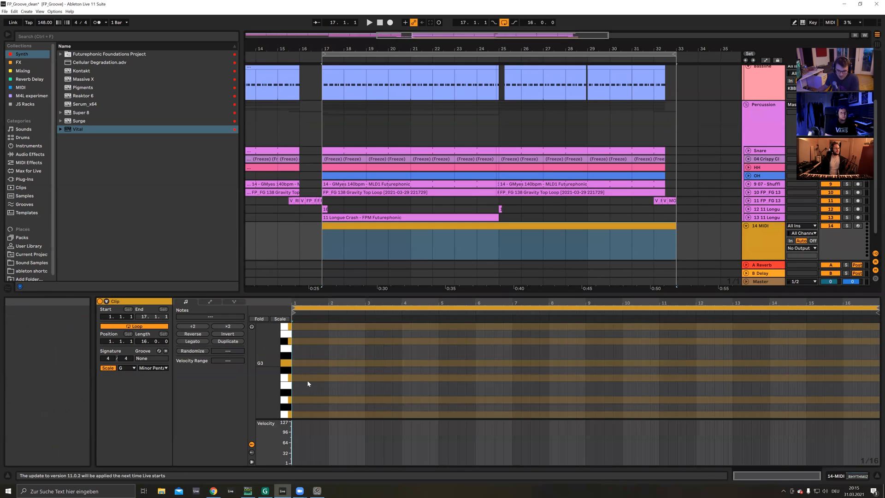
left_click_drag(307, 302, 310, 433)
left_click(309, 392)
left_click_drag(296, 303, 307, 303)
double_click(294, 363)
left_click_drag(293, 362, 858, 362)
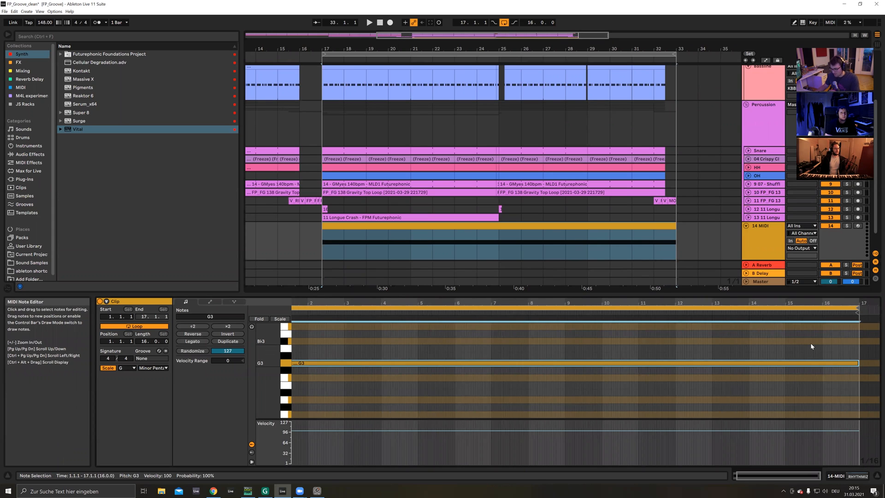
key("shift+Down")
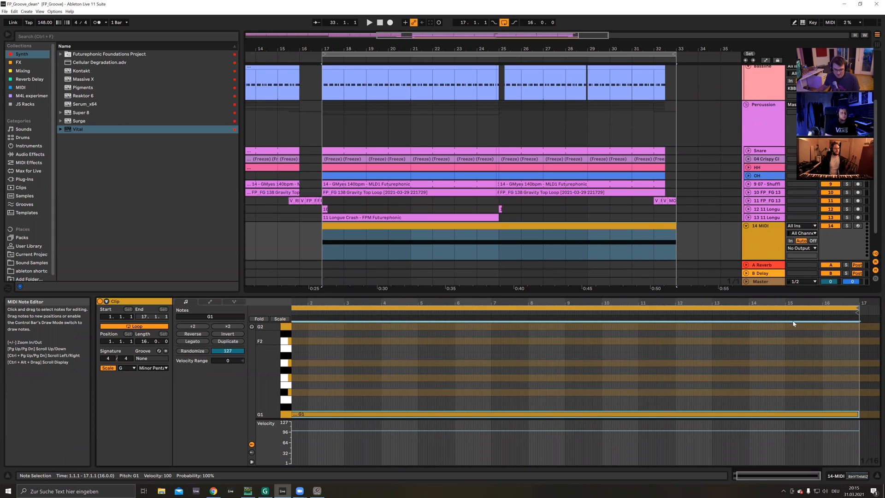
Step: Load the Vital synth after the Rhythmizer on the 14 MIDI track and reposition its window over the arrangement
left_click(767, 235)
left_click(398, 312)
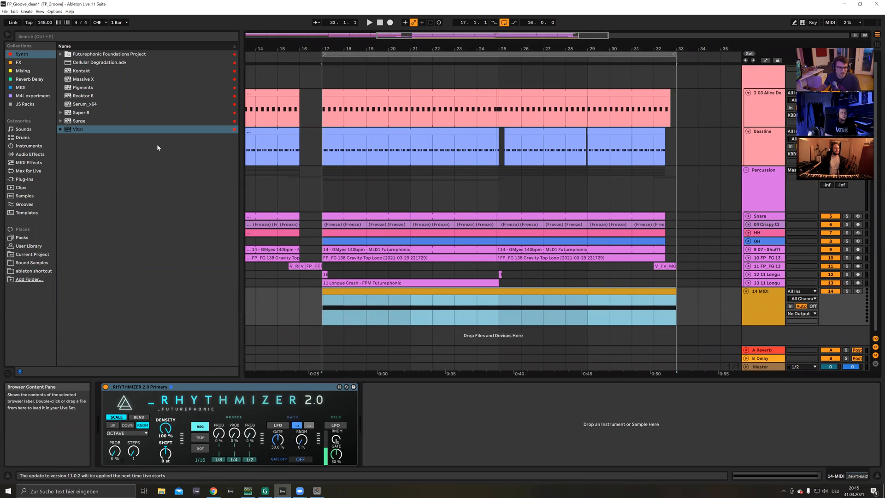
left_click(77, 131)
double_click(77, 130)
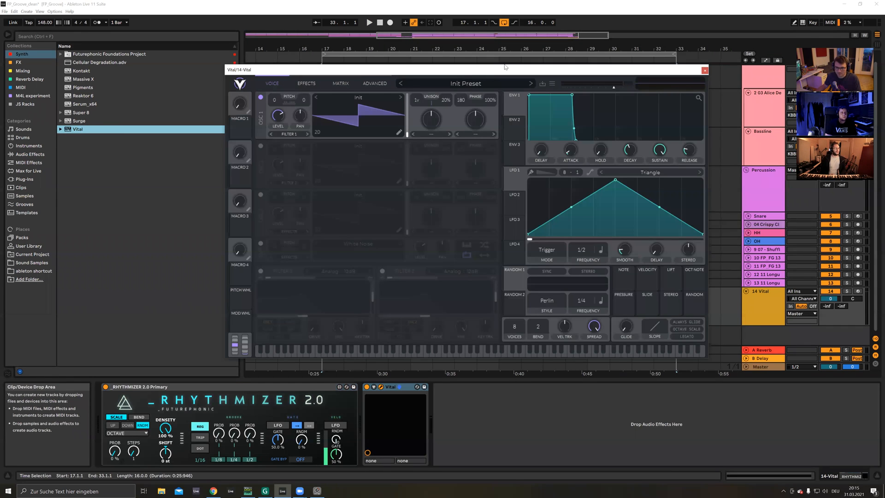
left_click_drag(504, 67, 520, 50)
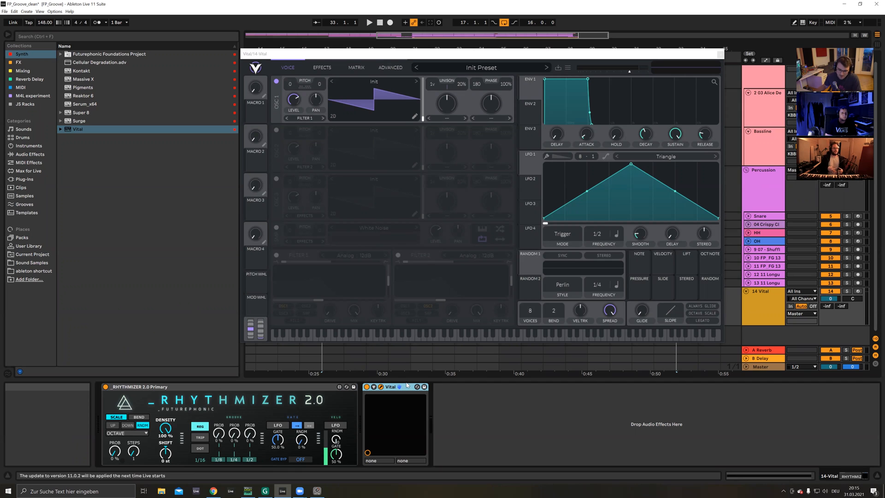
left_click(554, 56)
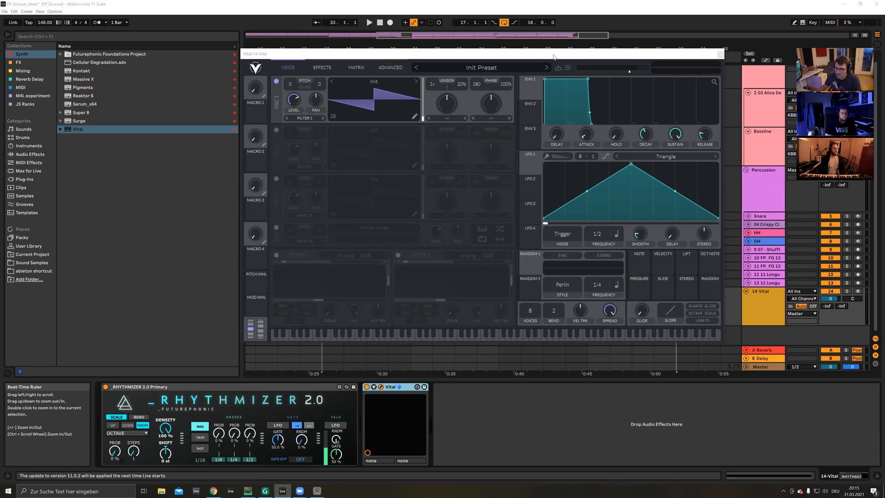
left_click_drag(553, 57, 520, 61)
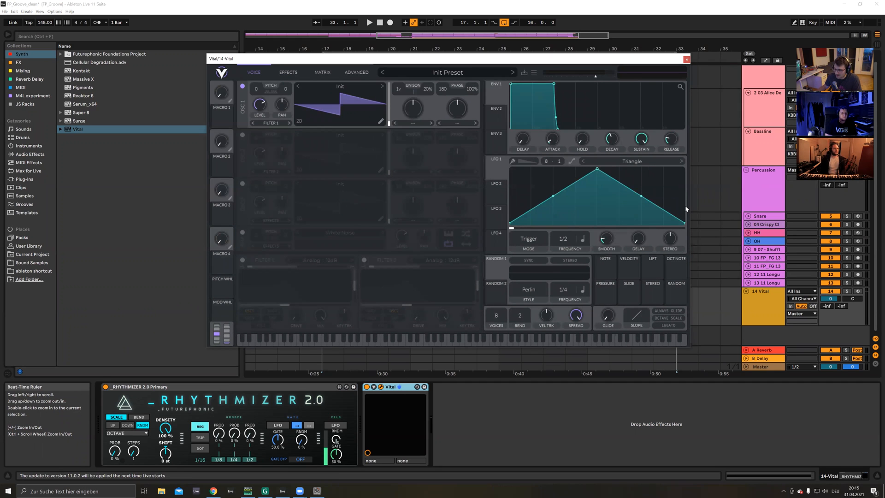
Step: Reselect the 14 Vital track and move the synth window so the end of the track's clip is uncovered
left_click(769, 303)
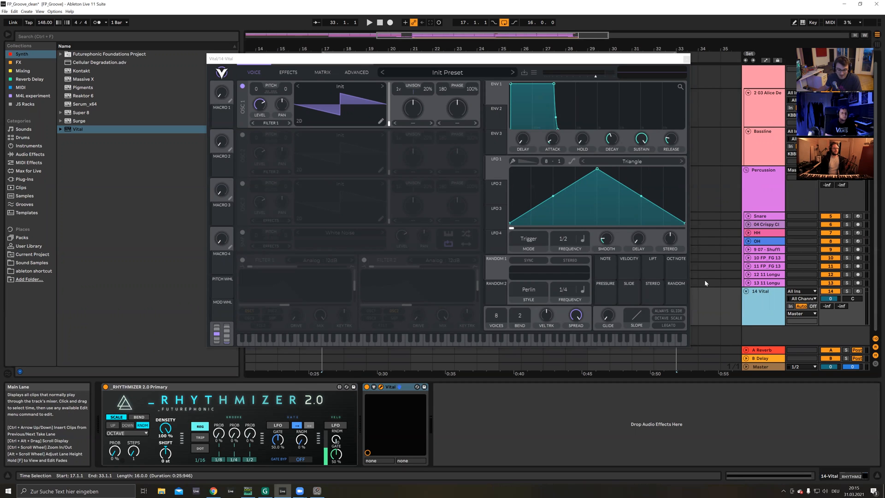
left_click(513, 350)
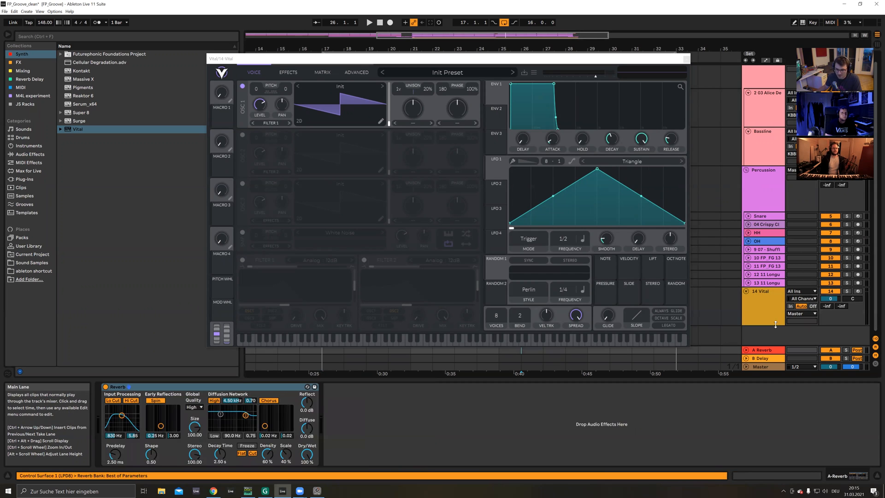
left_click(739, 312)
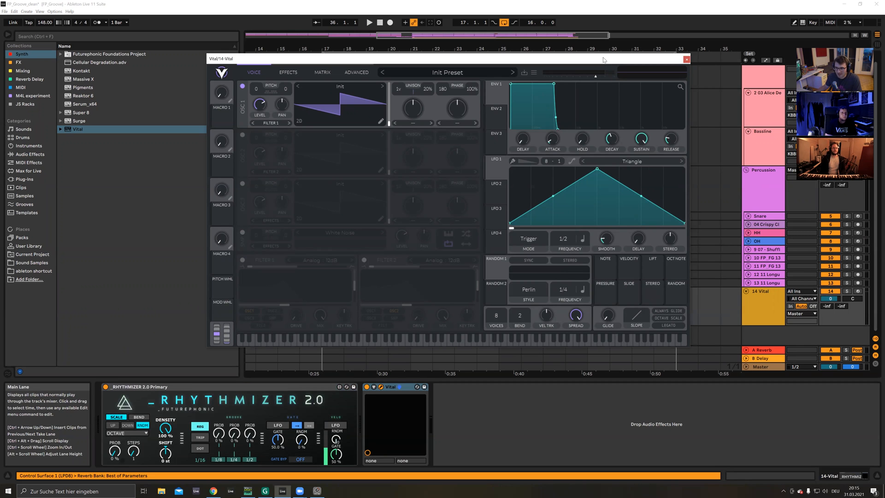
left_click_drag(608, 61, 437, 45)
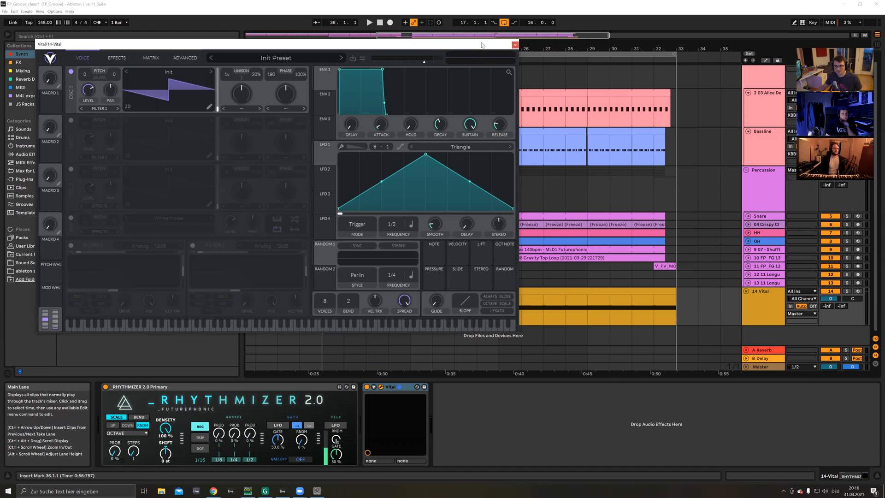
left_click_drag(472, 43, 599, 58)
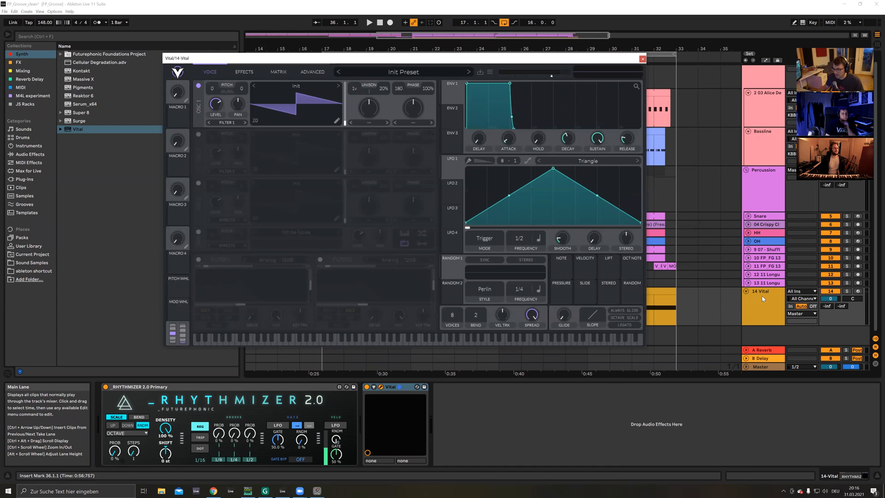
Step: Solo the 14 Vital track and briefly play its clip from bar 17 through the Rhythmizer
left_click(671, 291)
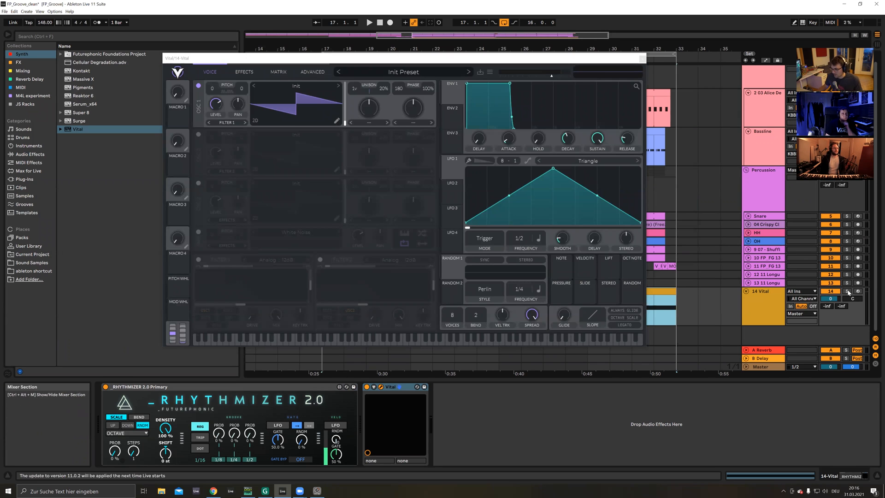
left_click(757, 304)
key("space")
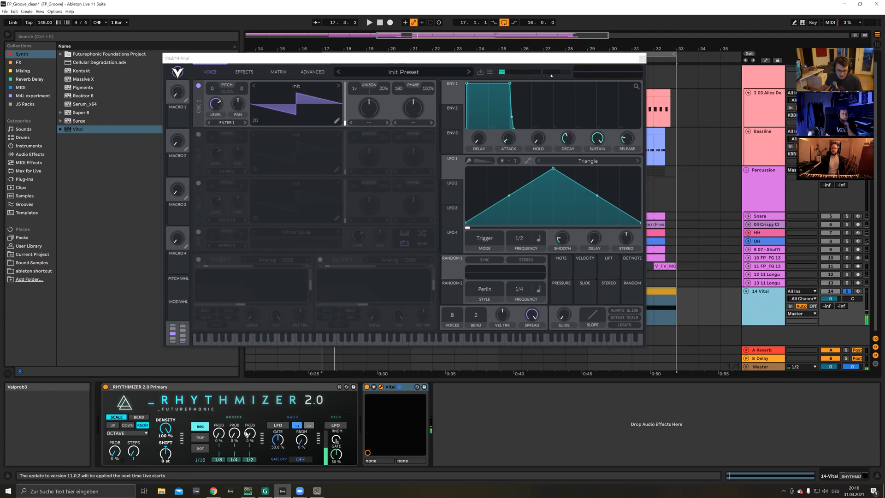
left_click(247, 389)
left_click(200, 460)
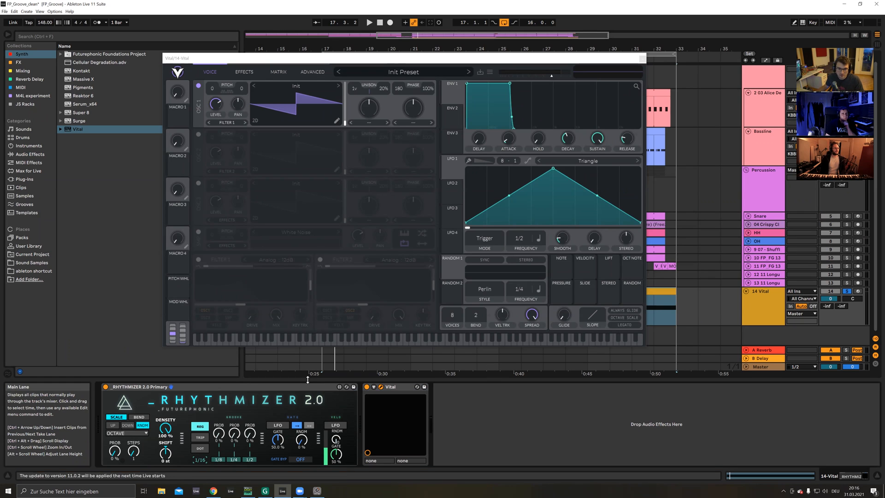
Step: Reposition the Vital window and assign LFO 1 to modulate oscillator 1's transpose
left_click(287, 110)
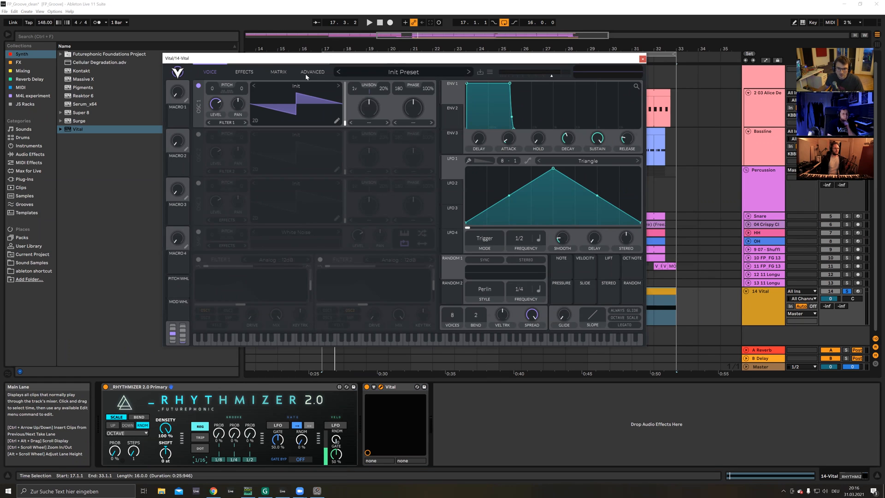
left_click_drag(321, 65, 343, 71)
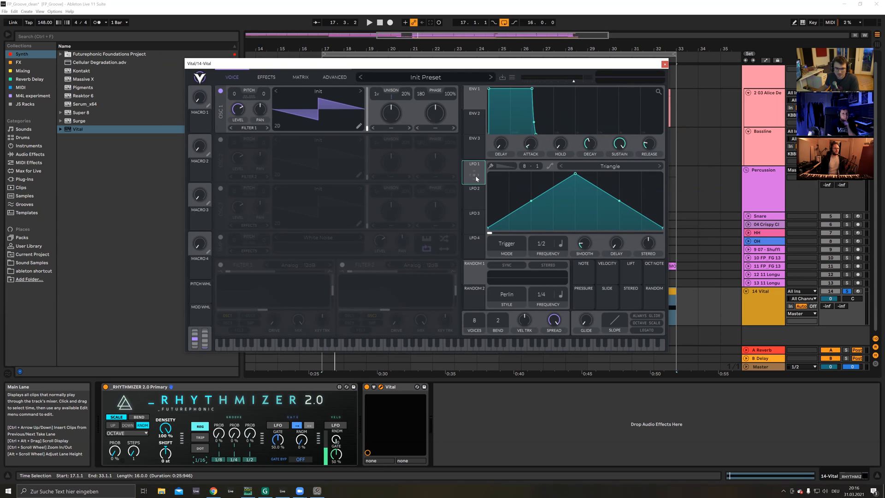
left_click_drag(477, 175, 235, 103)
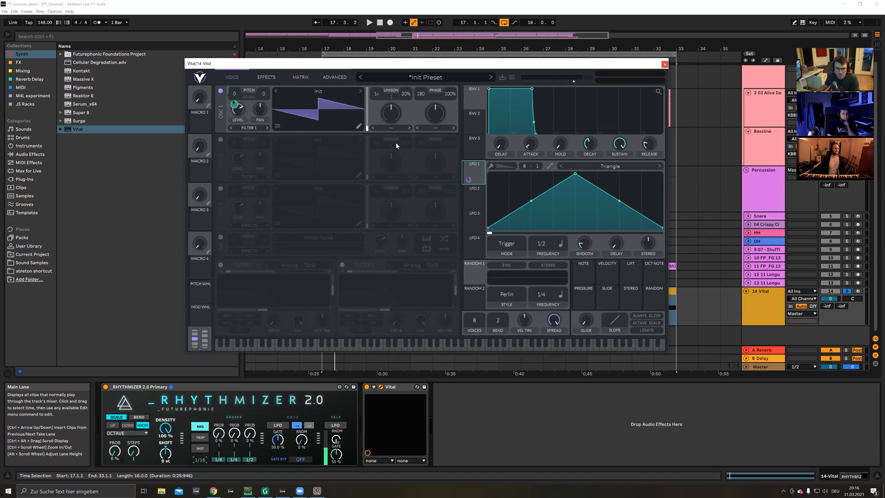
Step: Load the Basic Shapes wavetable into oscillator 1 and set its frame to about 144 for a square wave
right_click(317, 106)
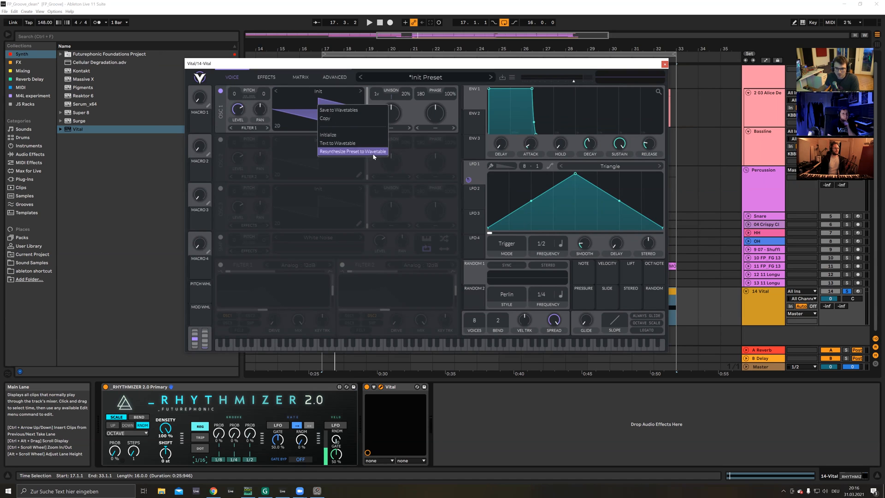
left_click(318, 91)
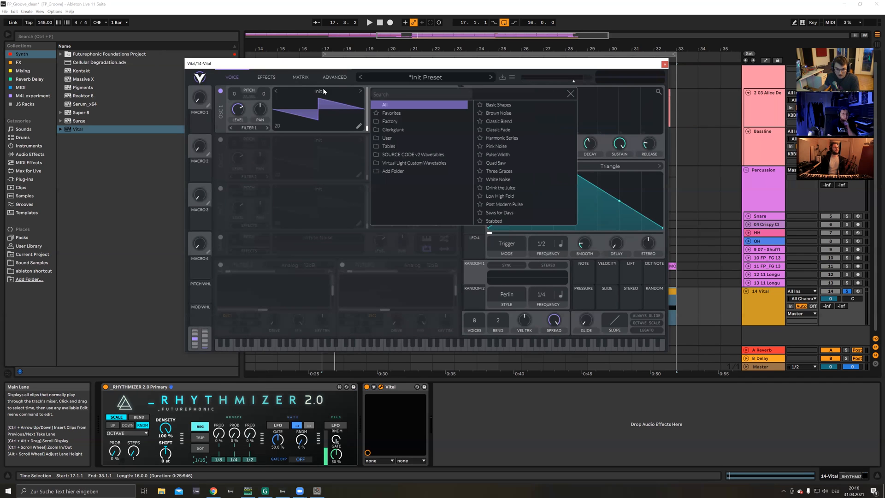
left_click(508, 108)
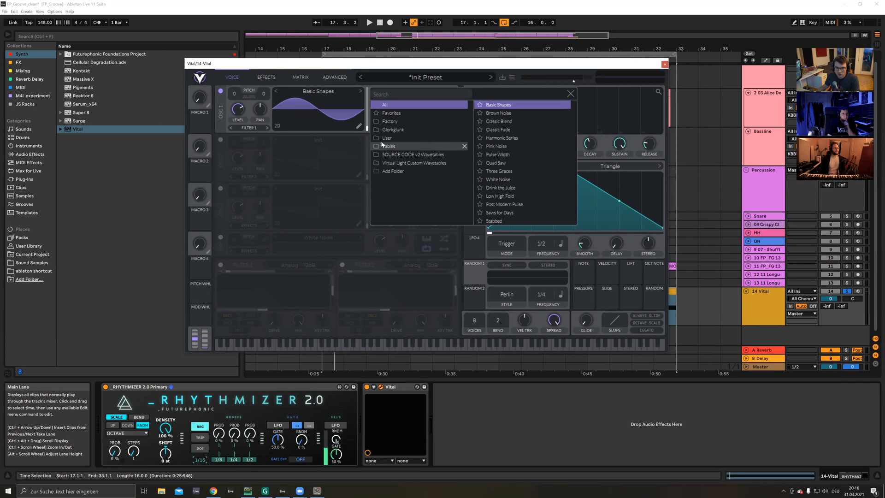
left_click(353, 139)
left_click_drag(368, 130, 367, 103)
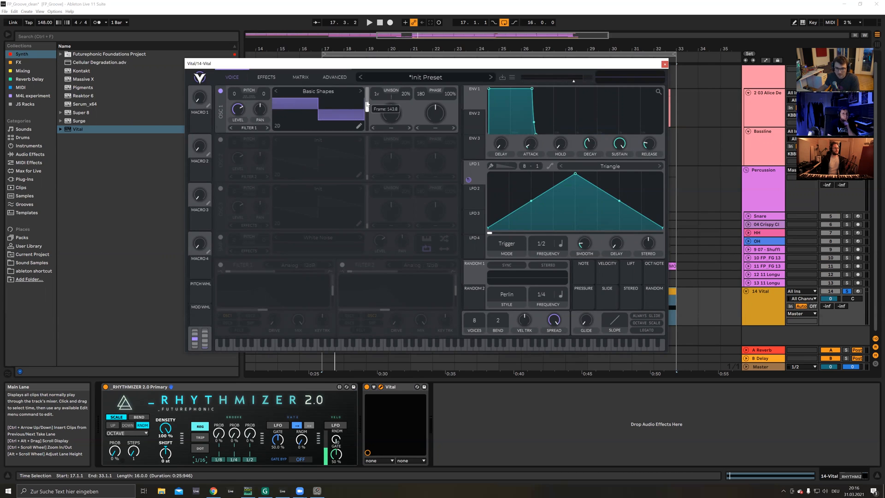
Step: Resynthesize the preset into oscillator 1's wavetable and disconnect LFO 1 from its transpose
right_click(309, 109)
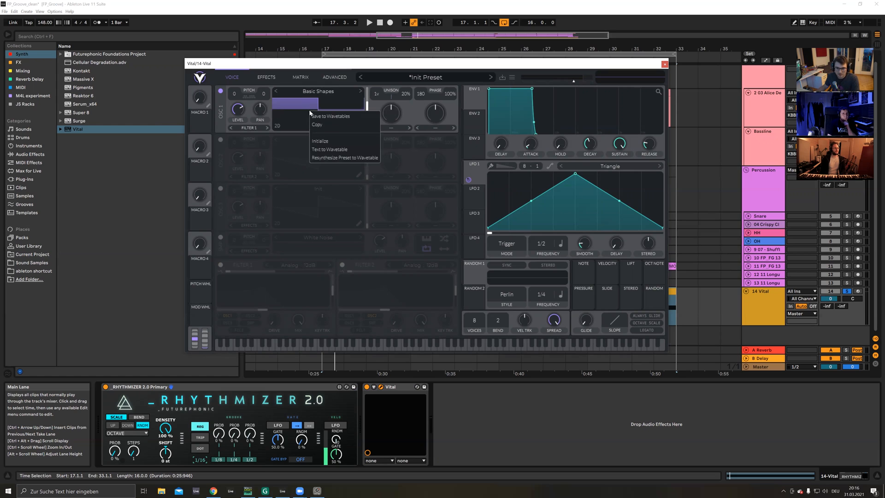
left_click(343, 159)
right_click(236, 95)
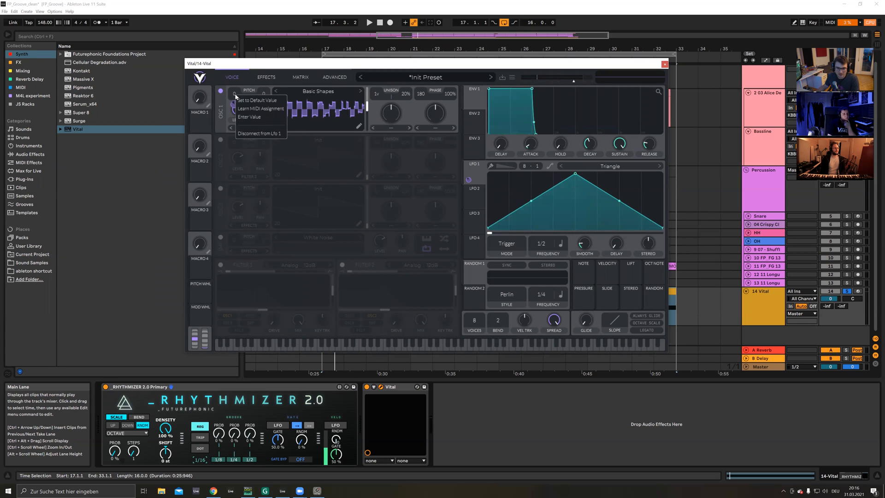
left_click(261, 133)
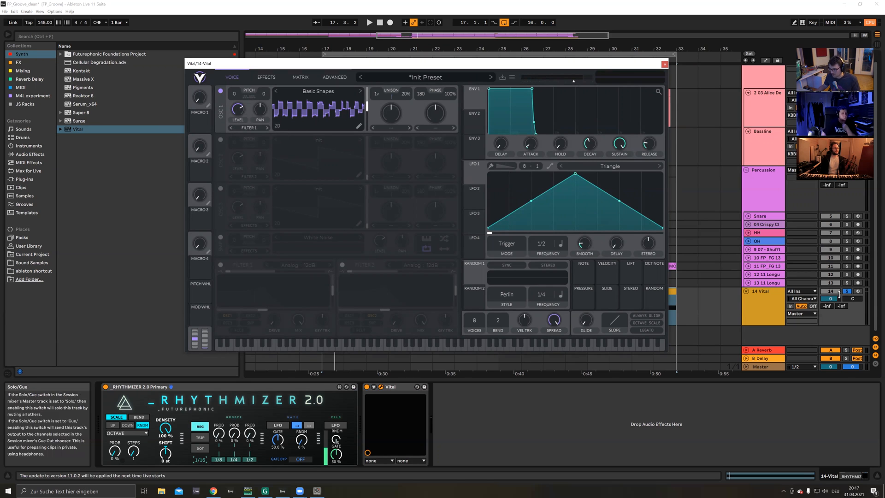
Step: Set the 14 Vital track's volume to -8.2 dB and transpose oscillator 1 to -12 semitones
left_click_drag(833, 299, 834, 313)
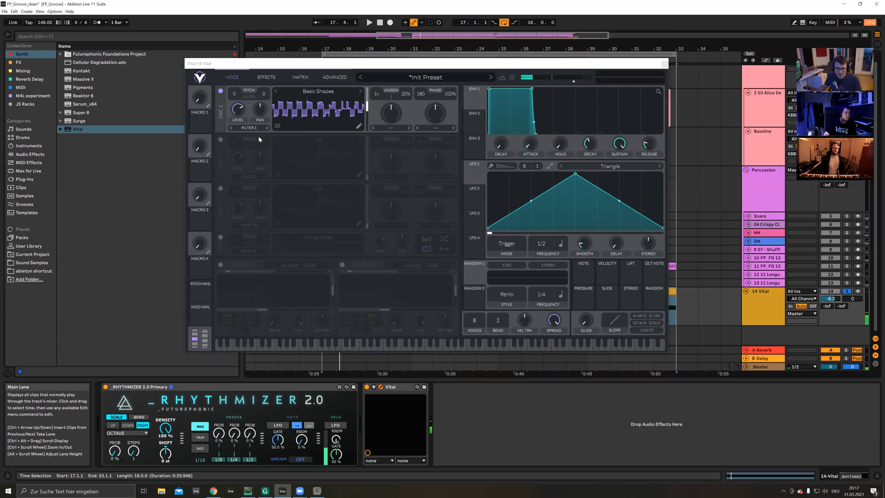
left_click_drag(234, 93, 235, 110)
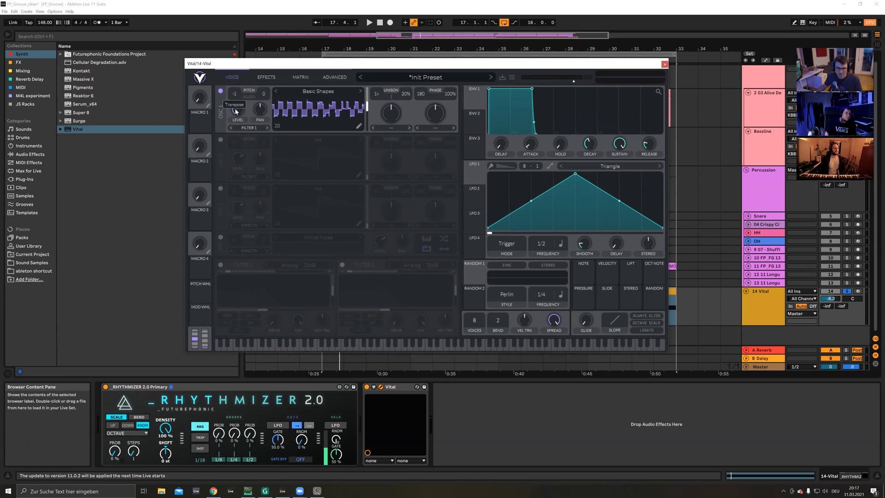
left_click_drag(236, 139, 238, 140)
Step: Lower oscillator 1's wavetable frame during playback and set the 14 Vital track's volume to -10.3 dB
key("space")
left_click_drag(370, 112, 370, 129)
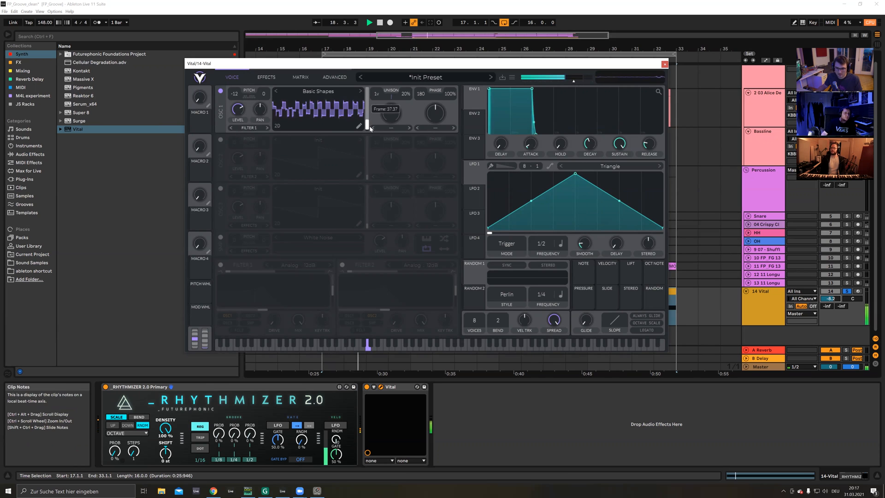
key("space")
left_click_drag(831, 298, 831, 304)
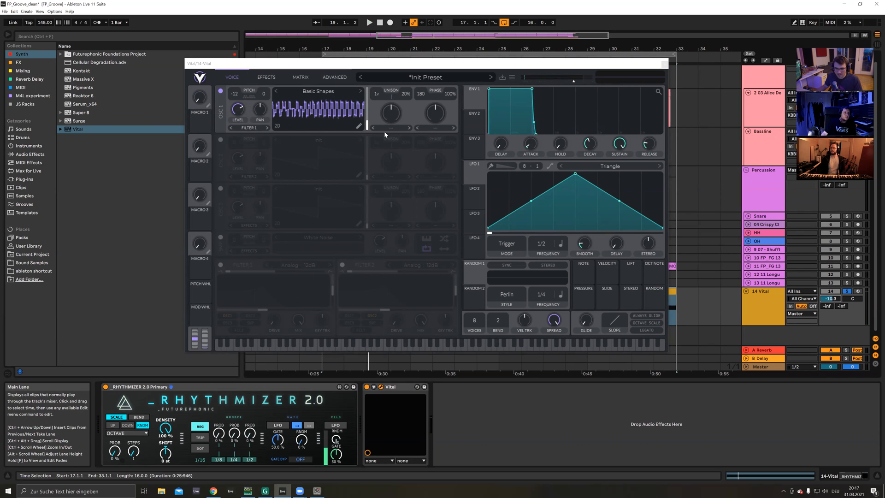
Step: Move the Vital window off the last bars of the arrangement and play the full mix with the 14 Vital track unsoloed
left_click(287, 63)
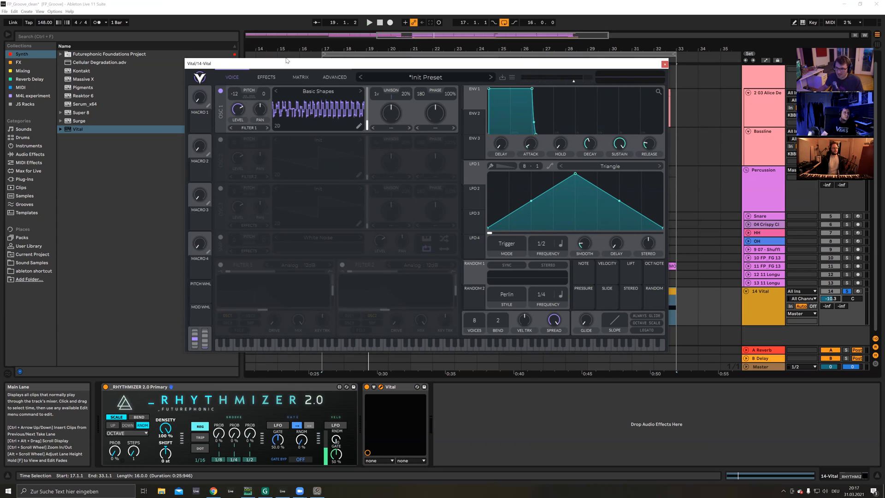
left_click_drag(454, 68, 304, 59)
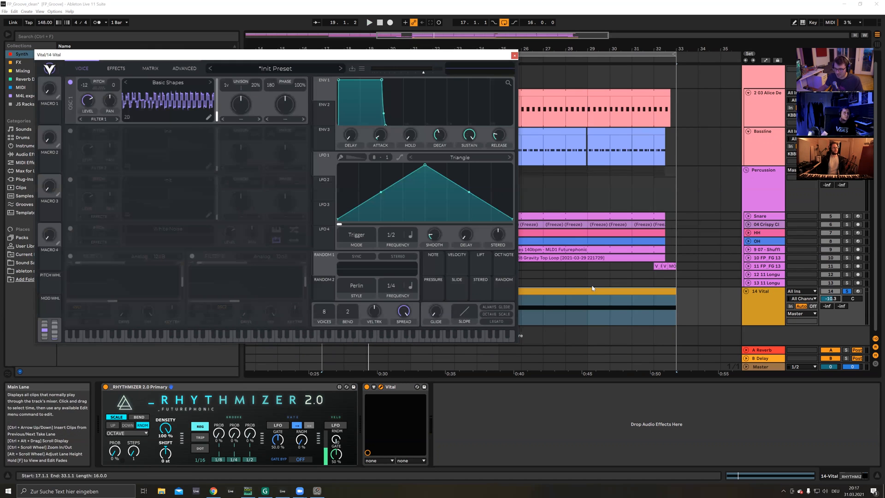
key("space")
left_click(417, 57)
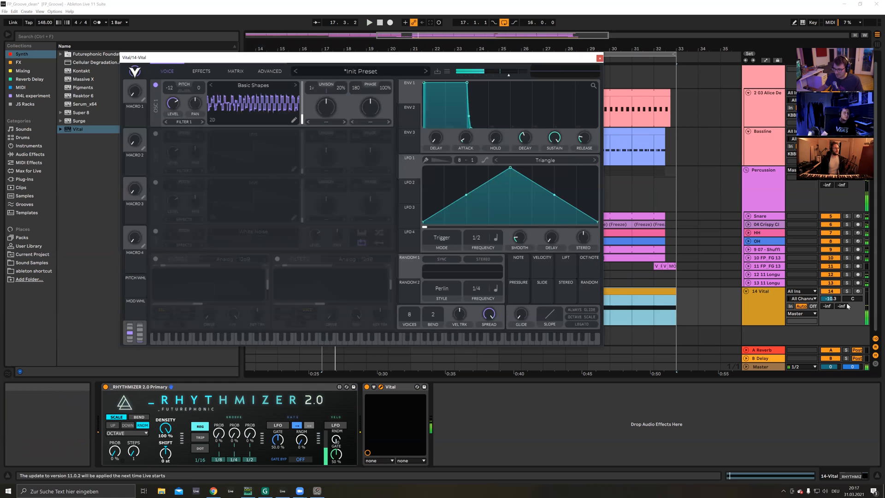
Step: Balance the 14 Vital track against the full mix by setting its volume to -11.6 dB
left_click(831, 299)
key("space")
left_click_drag(830, 298, 831, 302)
key("space")
Step: Try a 1/8 starting groove in the Rhythmizer during playback, return it to 1/16, and set the gate to 24.8%
left_click_drag(219, 434, 219, 405)
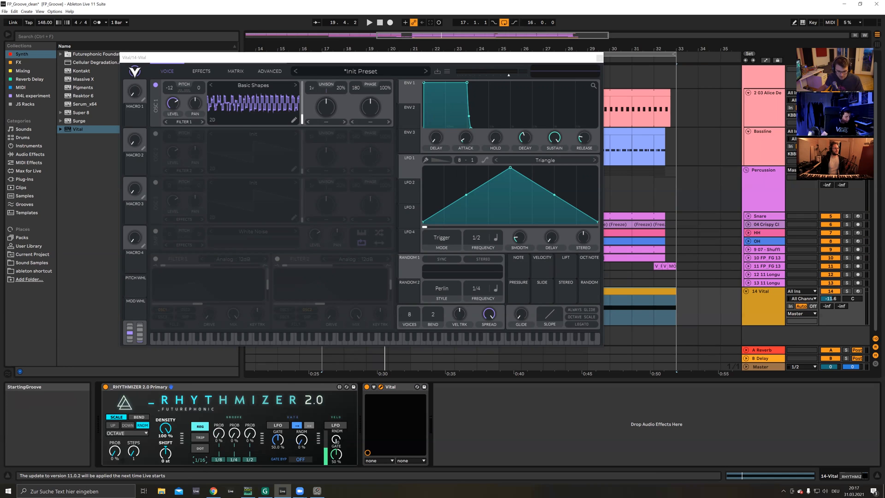
left_click_drag(201, 460, 202, 454)
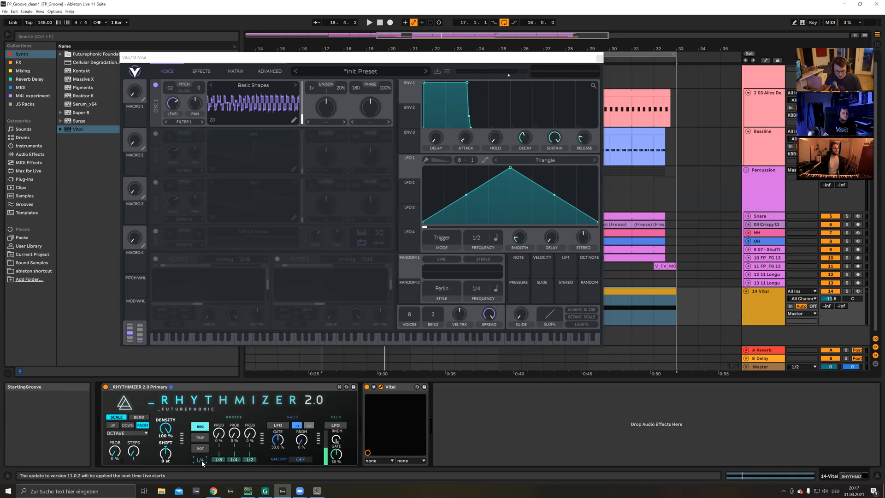
key("space")
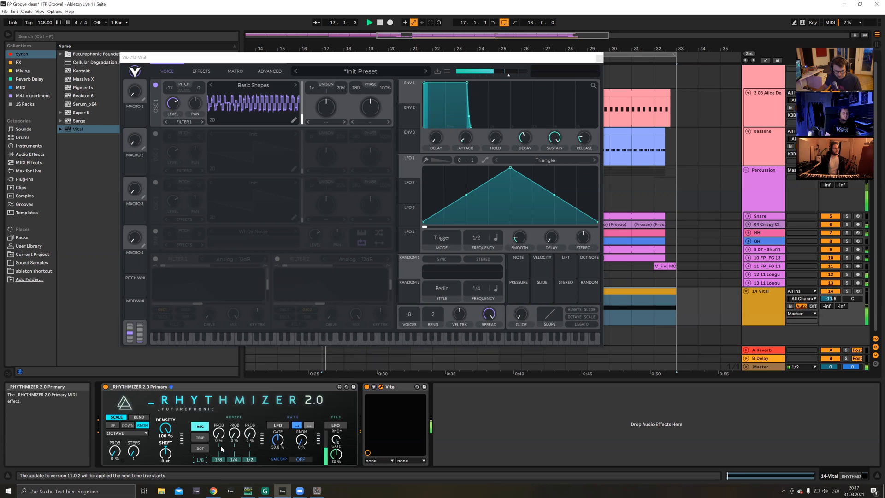
left_click_drag(277, 440, 277, 454)
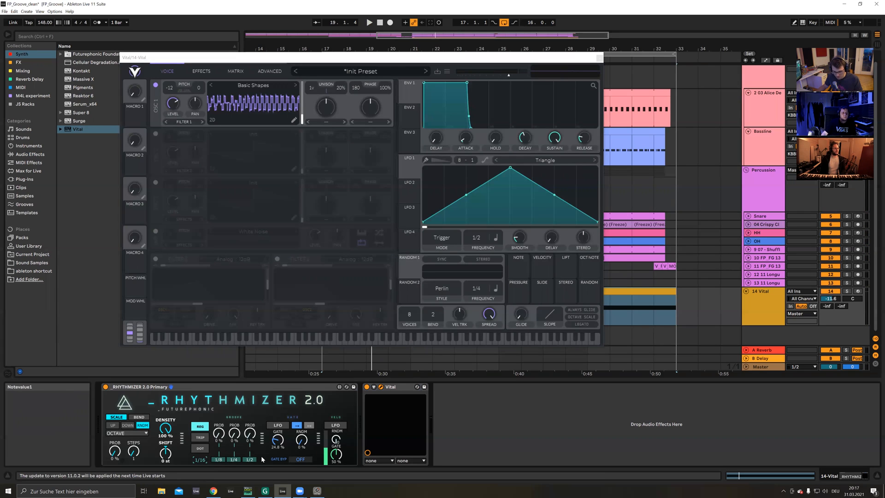
Step: Set the Rhythmizer's 1/8 note probability to 21% and select the 14 Vital clip
left_click_drag(220, 462, 221, 470)
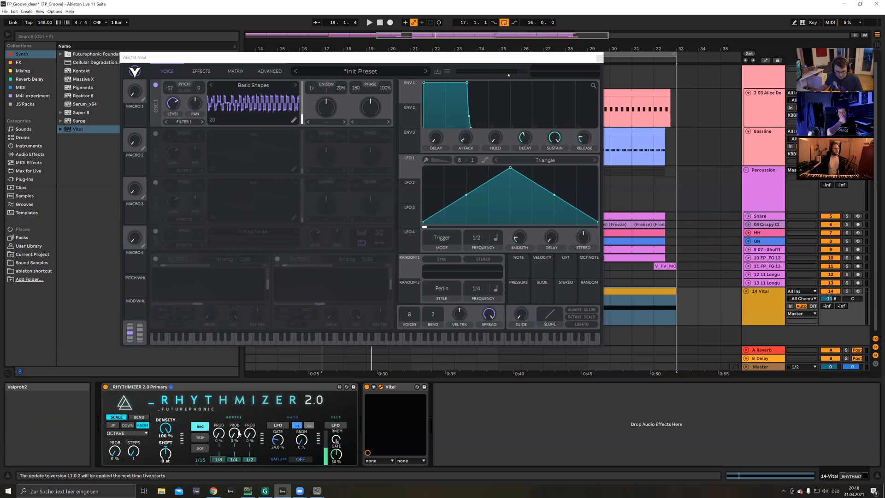
left_click_drag(219, 433, 218, 425)
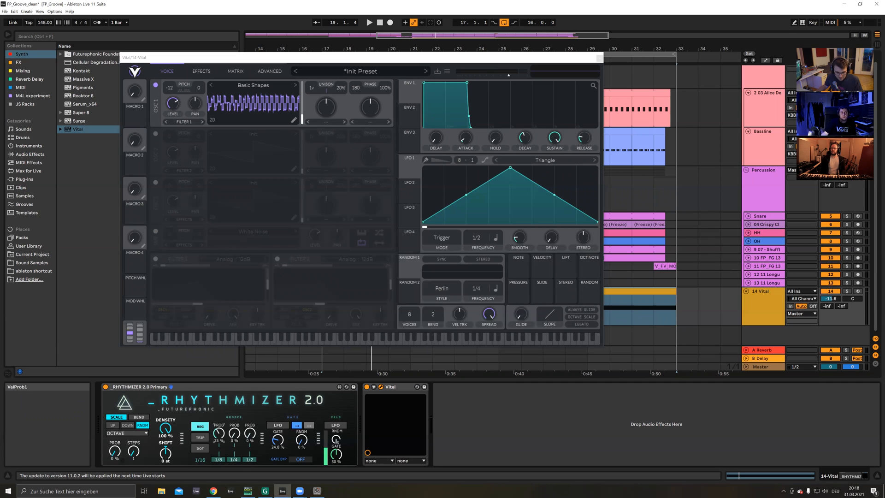
left_click(645, 292)
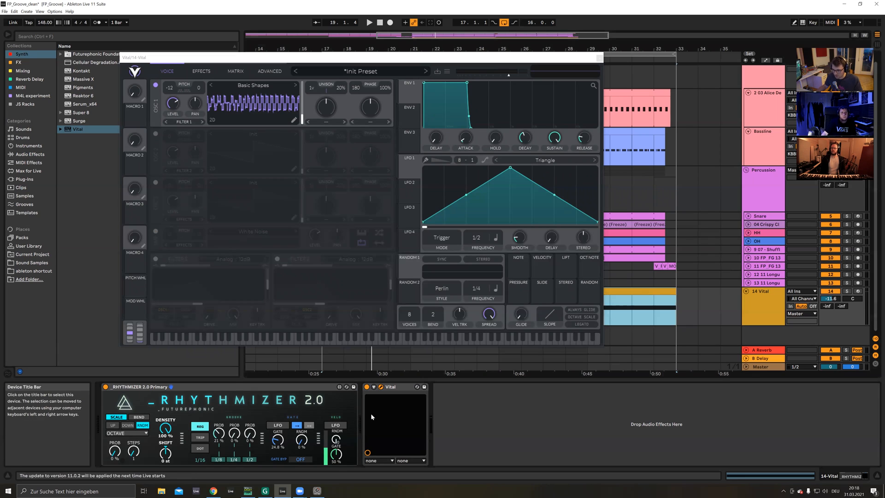
Step: Try a Rhythmizer gate of 12.2% with 44% gate randomness during playback
left_click(281, 440)
left_click_drag(302, 443, 278, 444)
key("space")
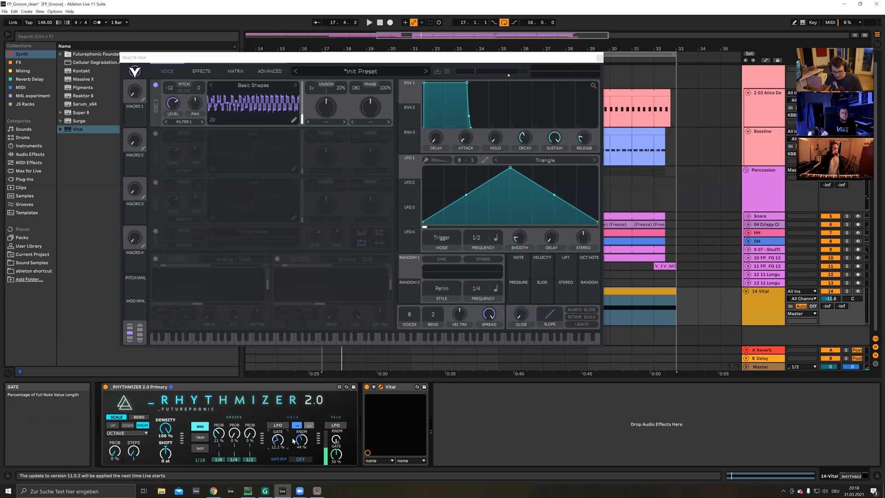
Step: Set the Rhythmizer gate to 60.2% with 54% randomness and nudge oscillator 1's wavetable frame while auditioning the mix
mouse_move(302, 441)
left_mouse_down()
mouse_move(302, 448)
mouse_move(301, 411)
mouse_move(286, 443)
mouse_move(302, 445)
mouse_move(302, 458)
left_mouse_up()
key("space")
key("space")
left_click_drag(302, 121, 303, 120)
key("space")
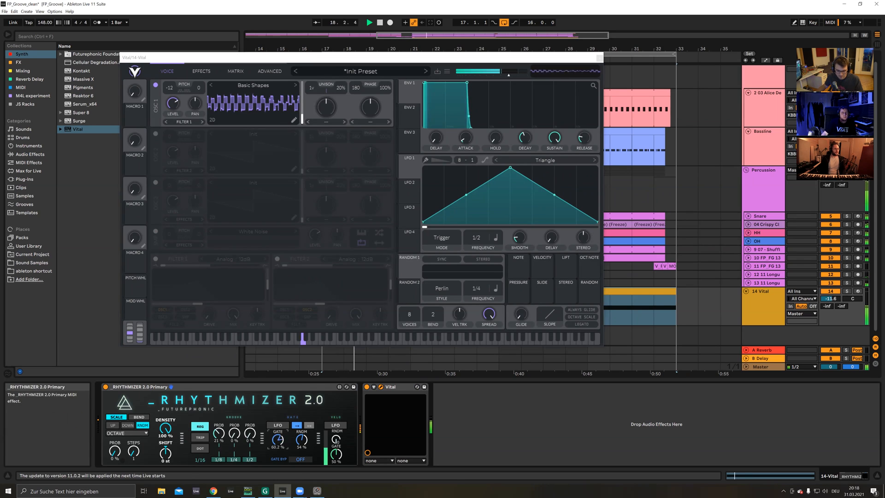
Step: Set the Rhythmizer gate to 21.7% with 41% randomness and set the gate bypass to 1/8
left_click_drag(303, 441, 302, 440)
key("space")
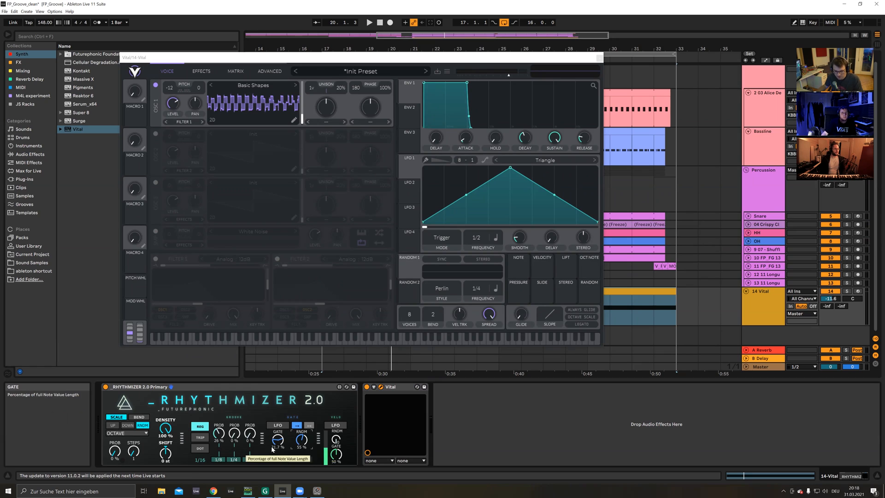
left_click_drag(302, 441, 303, 446)
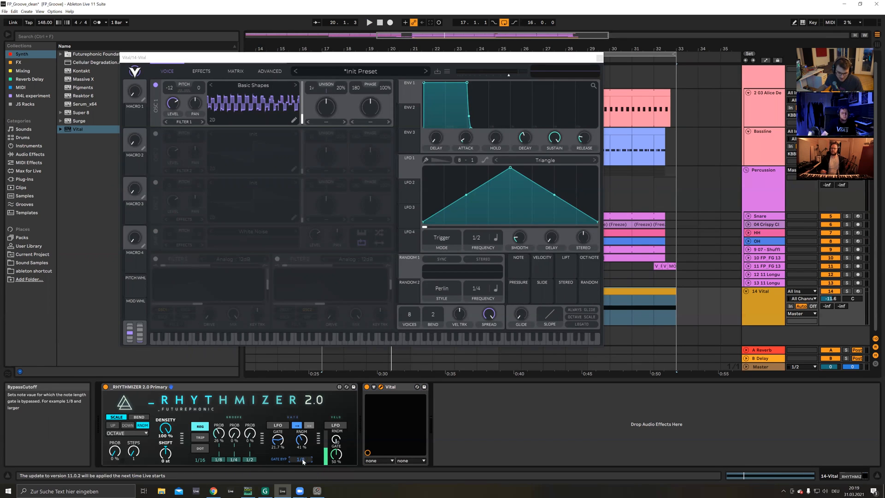
left_click_drag(301, 459, 301, 452)
Step: Set the gate randomness to 0% and audition the gate at 15.4%, then at 10.6%
left_click_drag(302, 440, 301, 448)
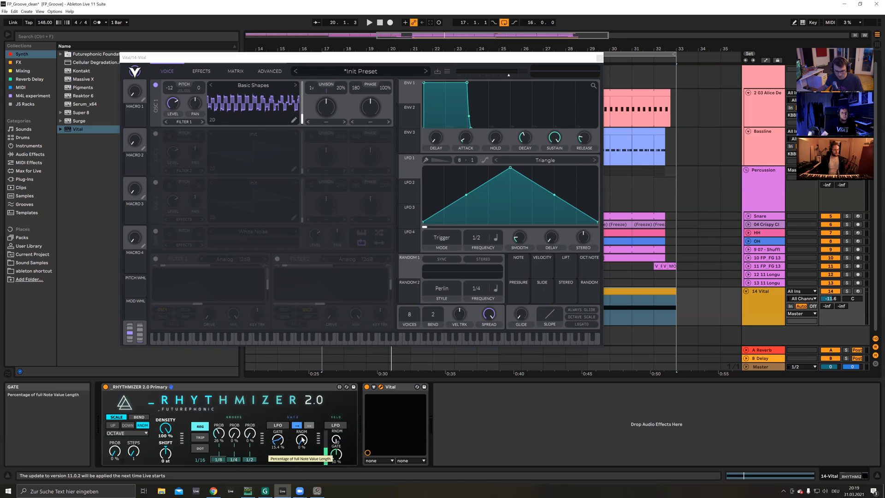
key("space")
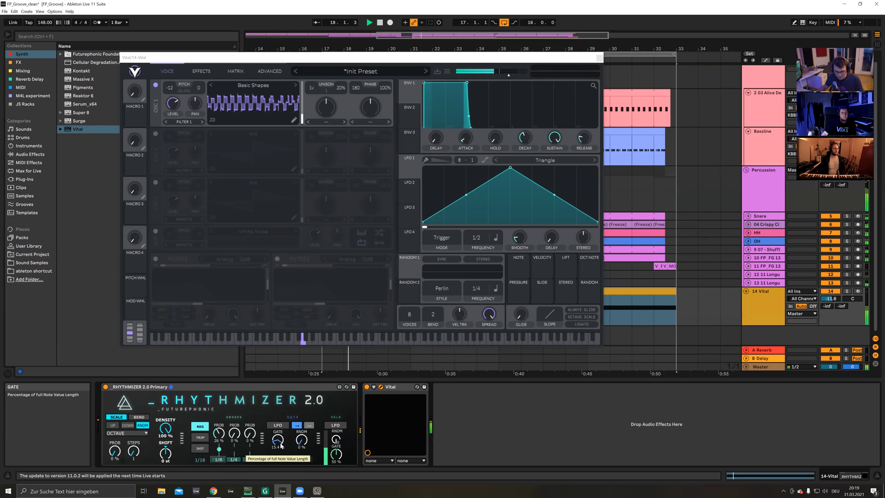
key("space")
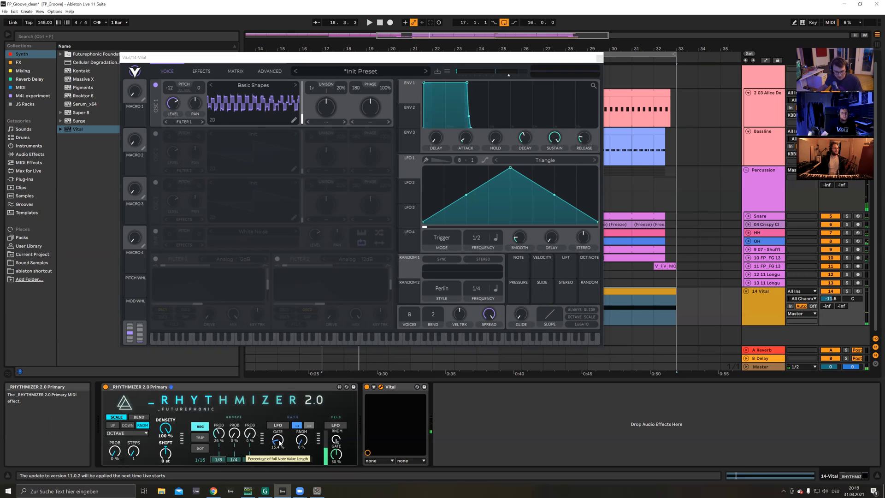
left_click(279, 443)
key("space")
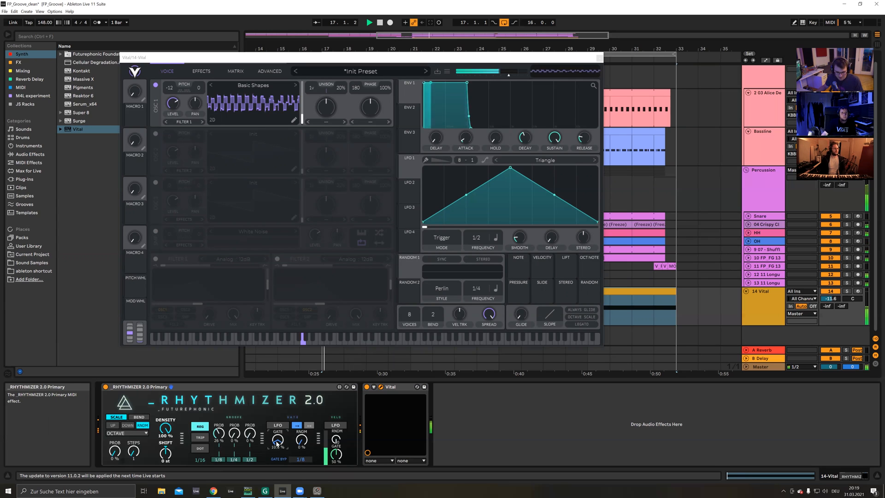
Step: Set the 1/8 note probability to 24%, the gate randomness to 20% and the 1/4 note probability to 8%
mouse_move(220, 436)
left_mouse_down()
mouse_move(220, 427)
mouse_move(220, 445)
left_mouse_up()
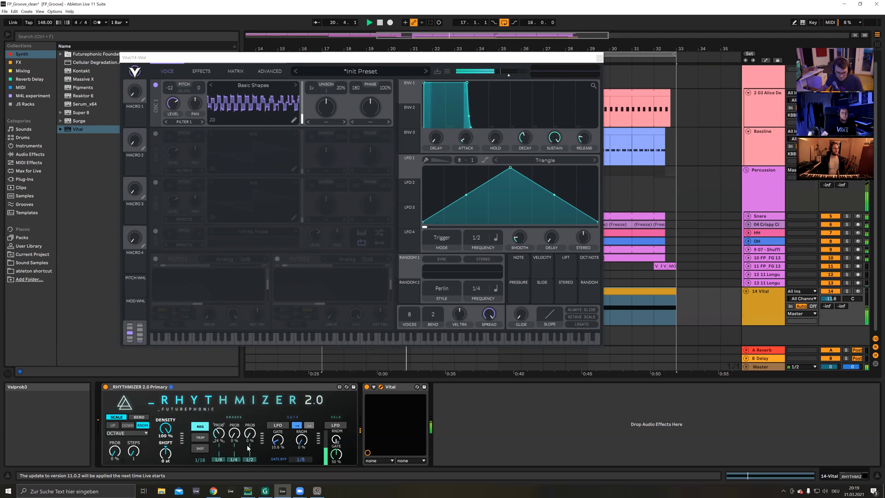
mouse_move(301, 440)
left_mouse_down()
mouse_move(301, 427)
mouse_move(301, 441)
left_mouse_up()
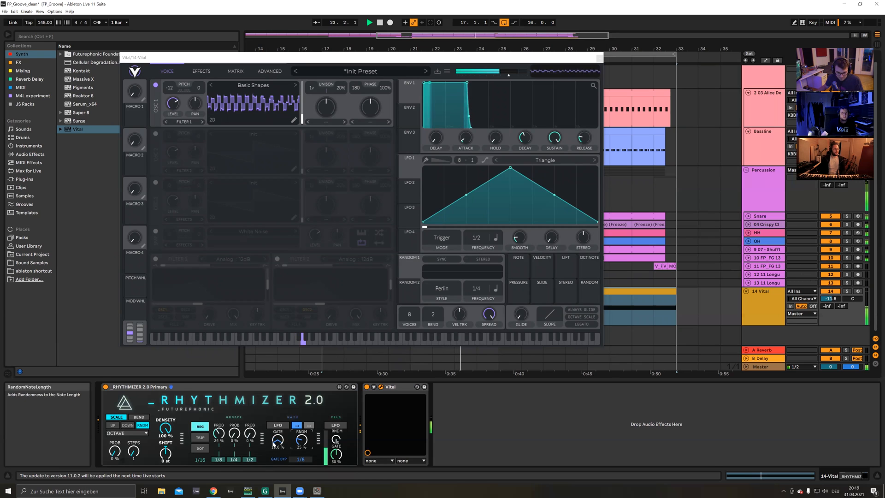
left_click_drag(301, 440, 301, 443)
left_click_drag(234, 433, 234, 430)
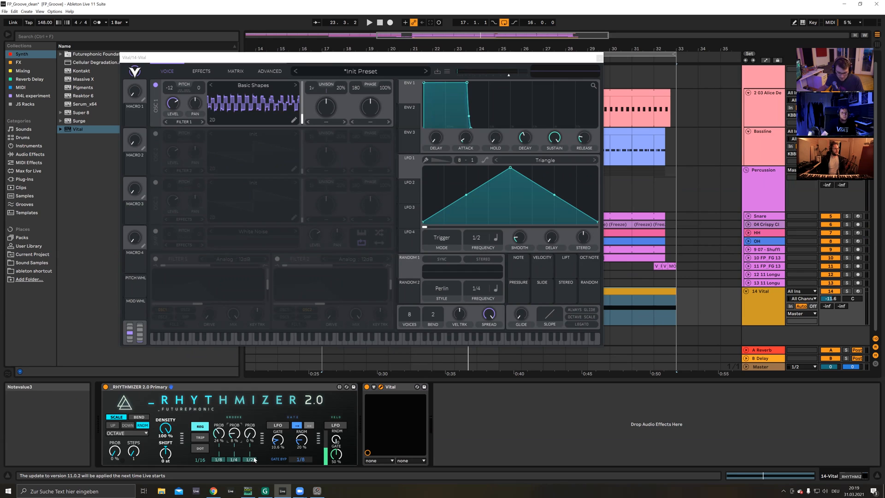
Step: Audition the groove and set the Rhythmizer's gate randomness to 31% and the 1/4 note probability to 3%
key("space")
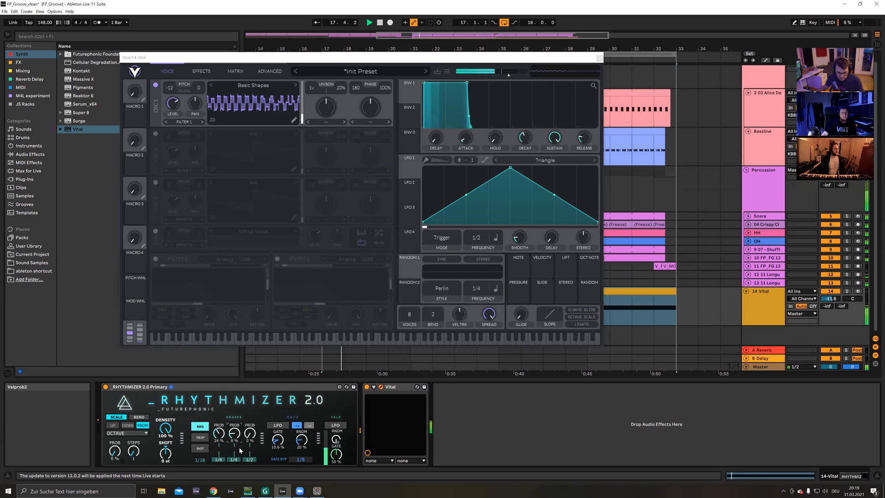
left_click_drag(235, 433, 235, 438)
key("space")
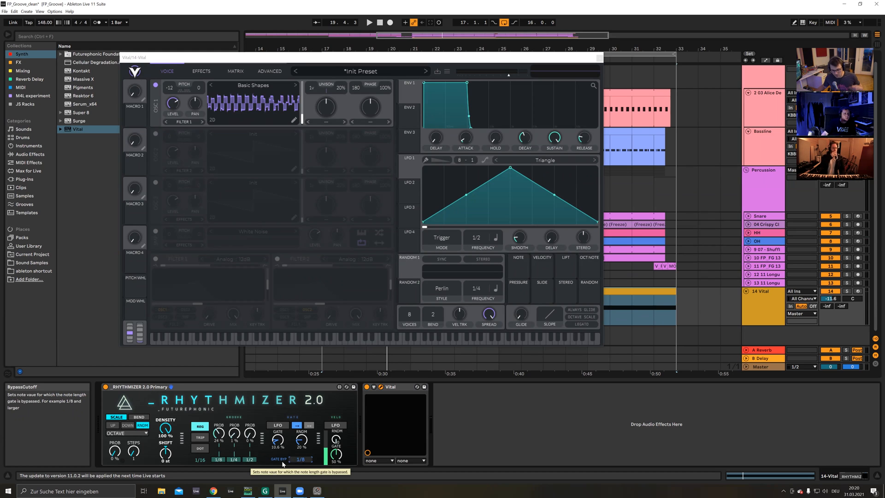
left_click_drag(302, 440, 303, 433)
left_click_drag(234, 434, 234, 431)
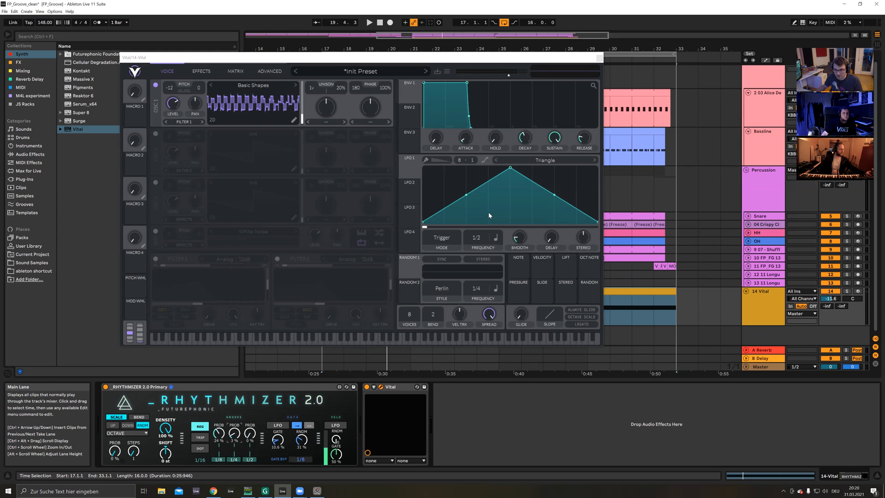
Step: Enable Vital's filter 1 as Analog 24dB, blend it fully to high-pass and raise its drive to about 15.9 dB
left_click_drag(496, 58, 534, 64)
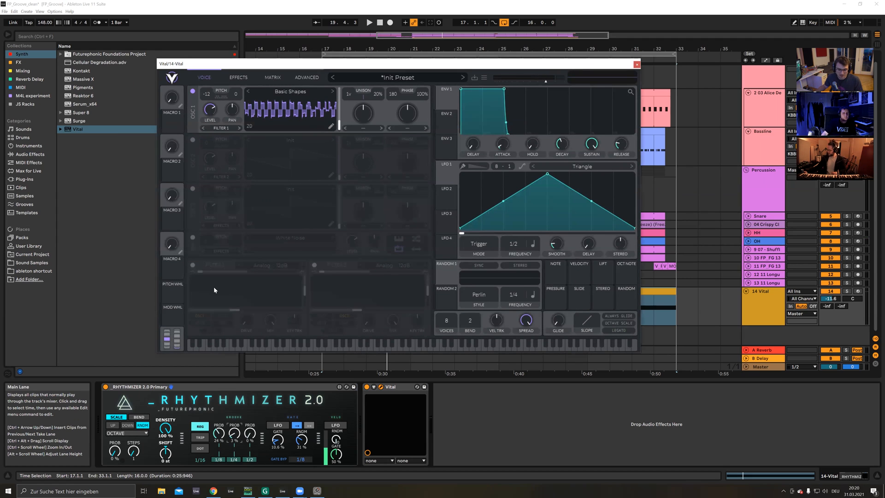
left_click(193, 265)
left_click_drag(200, 272, 303, 271)
left_click(301, 265)
left_click_drag(245, 319, 250, 275)
Step: Raise filter 1's cutoff while auditioning the part and assign velocity to modulate the cutoff
key("space")
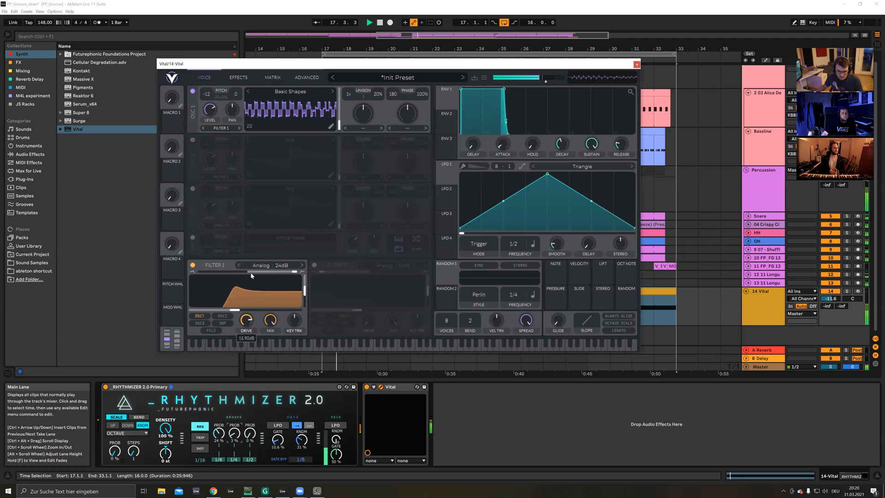
mouse_move(233, 312)
left_mouse_down()
mouse_move(272, 310)
mouse_move(208, 311)
mouse_move(256, 307)
mouse_move(217, 310)
mouse_move(243, 310)
left_mouse_up()
left_click(449, 416)
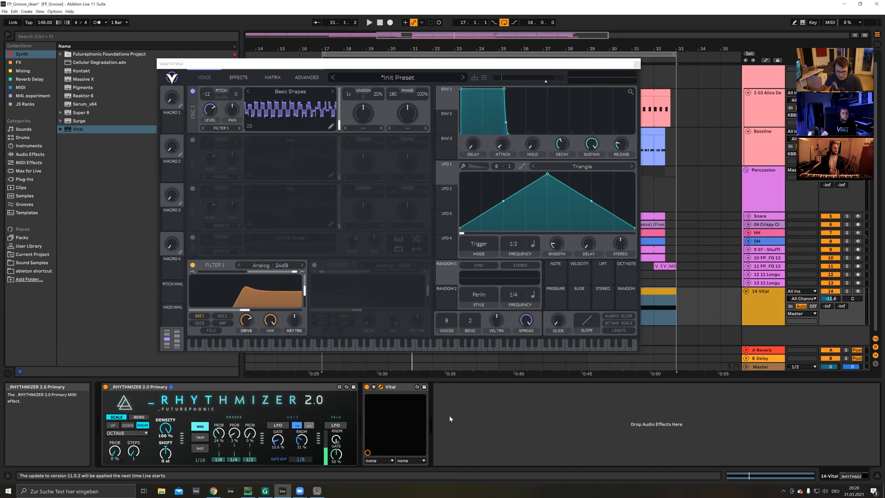
left_click_drag(580, 273, 239, 311)
Step: Lower the Rhythmizer's base velocity to 12%, raise the velocity randomness and lower filter 1's cutoff while auditioning
key("space")
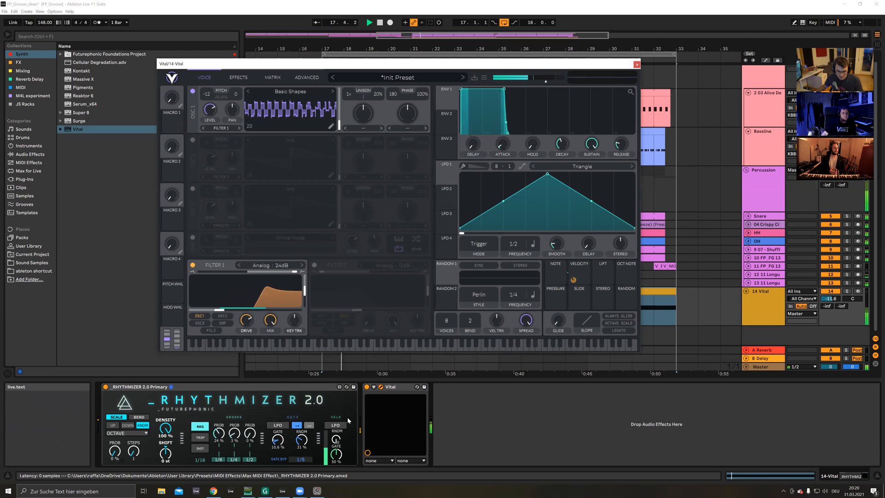
mouse_move(336, 453)
left_mouse_down()
mouse_move(336, 479)
mouse_move(336, 443)
mouse_move(336, 465)
left_mouse_up()
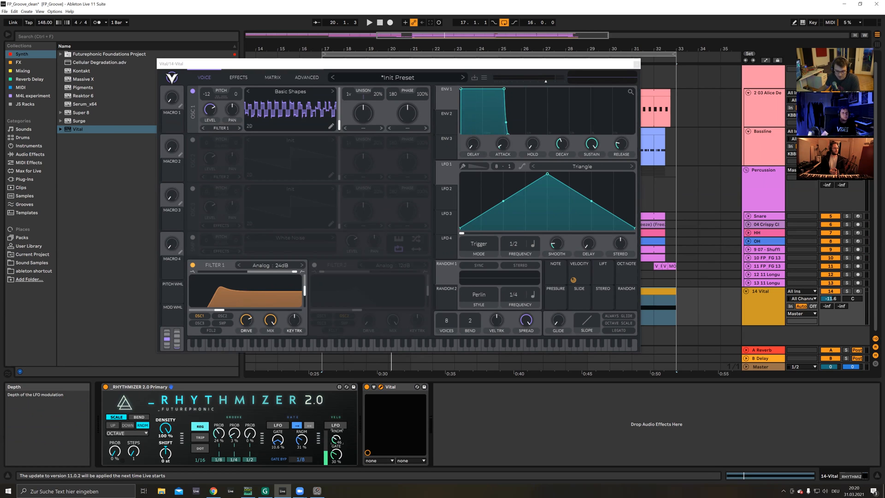
key("space")
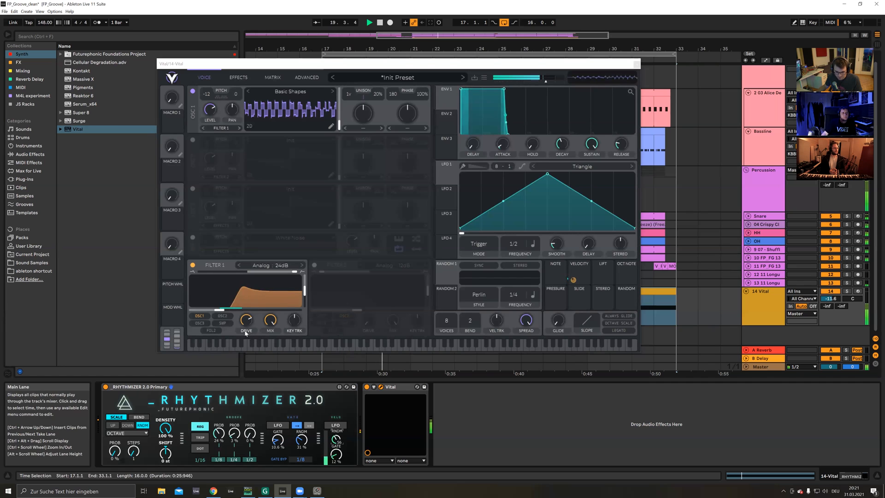
left_click_drag(219, 310, 210, 310)
left_click_drag(336, 440, 337, 431)
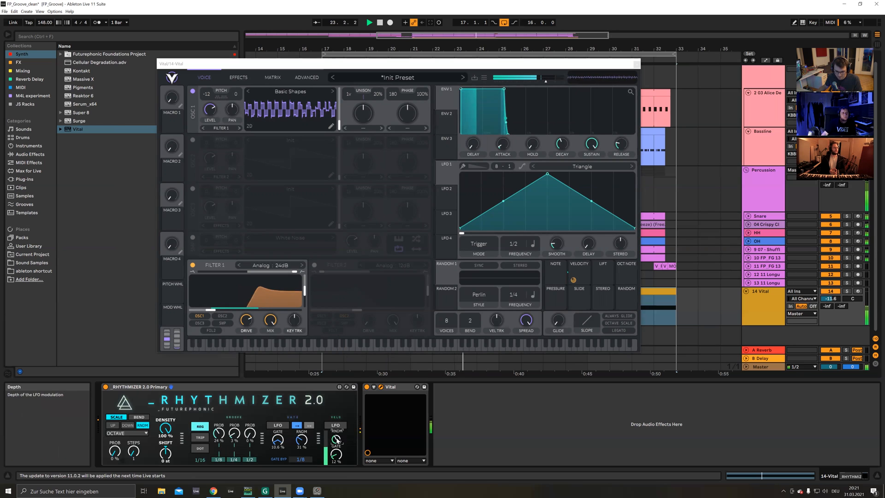
Step: Move oscillator 1's wavetable frame to about 65 and set the groove probabilities to 5% for 1/4 and 8% for 1/32
mouse_move(336, 129)
left_mouse_down()
mouse_move(338, 113)
mouse_move(342, 121)
left_mouse_up()
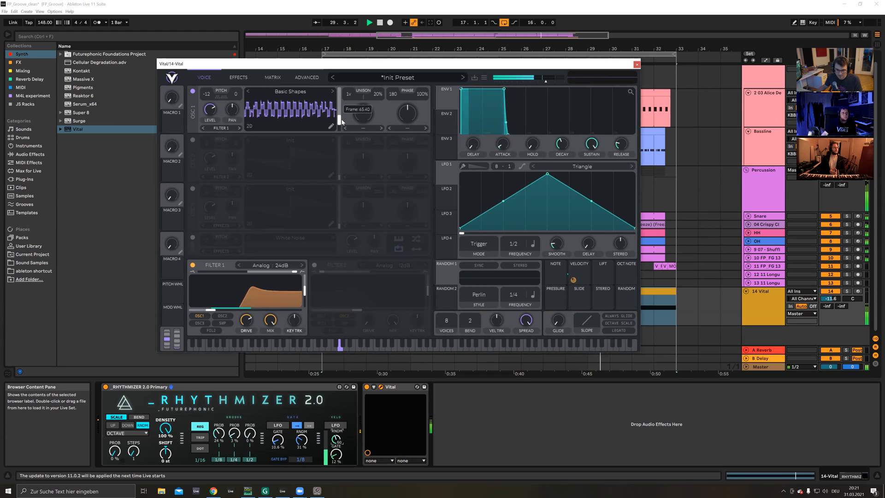
left_click_drag(235, 434, 235, 432)
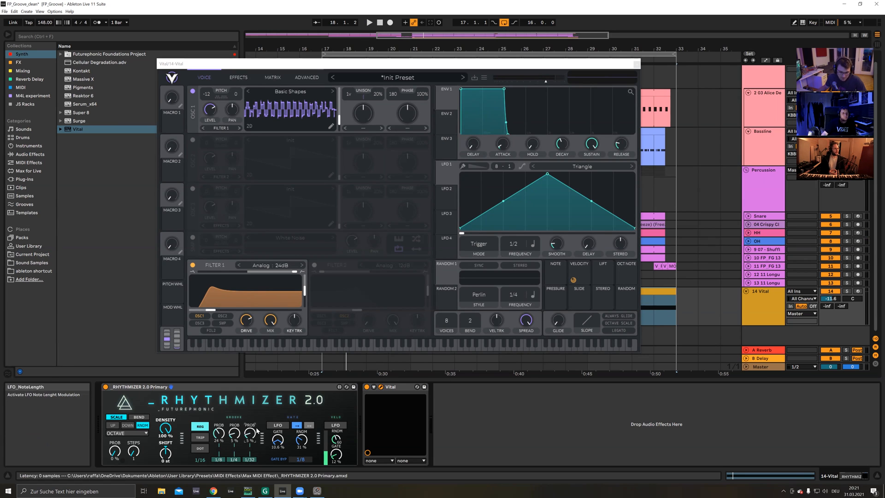
key("space")
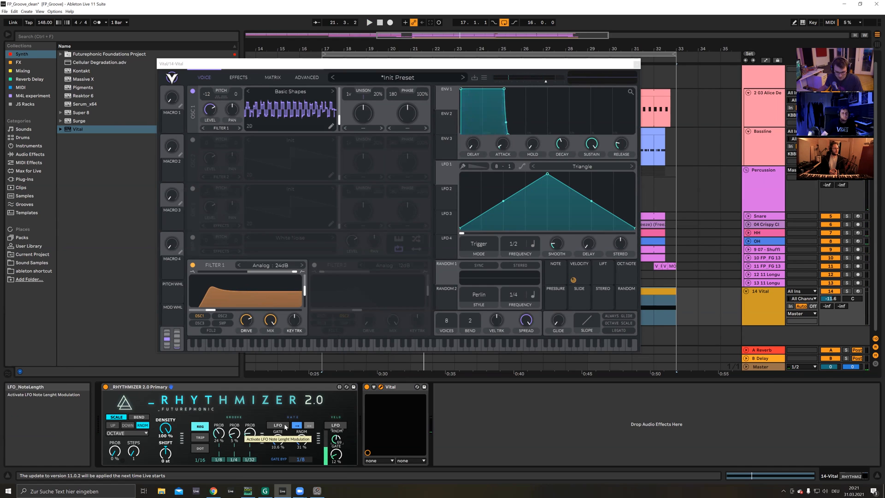
Step: Enable the Rhythmizer's velocity LFO with the RNDM shape and raise its amount to 66%
left_click(335, 425)
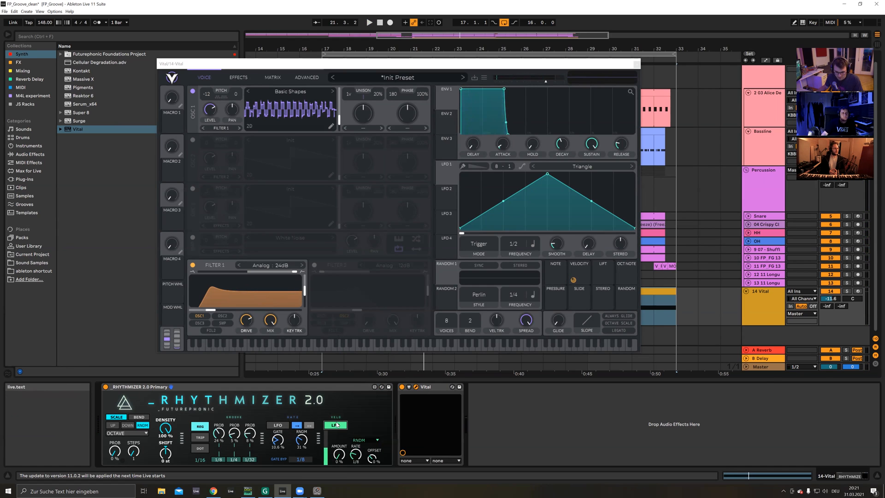
left_click(362, 441)
left_click(338, 454)
left_click_drag(338, 454, 339, 435)
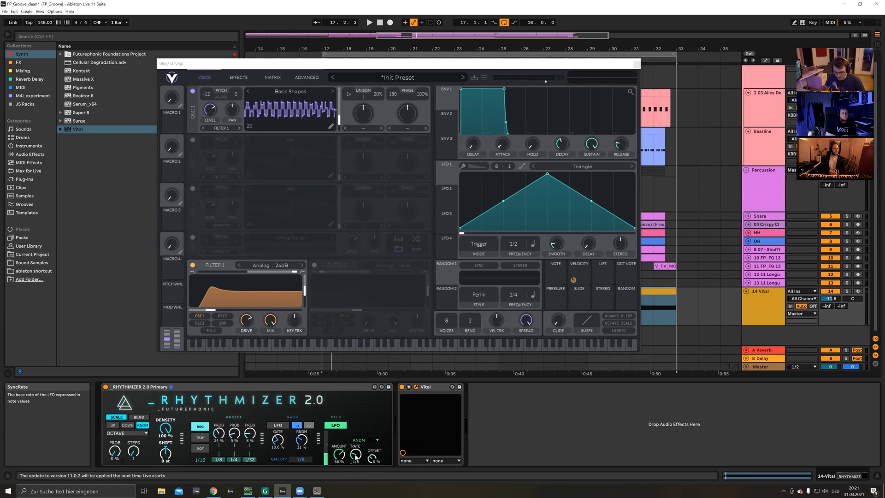
Step: Audition the velocity LFO while setting its amount to 45%, its offset to -16 and its rate to 1/8
key("space")
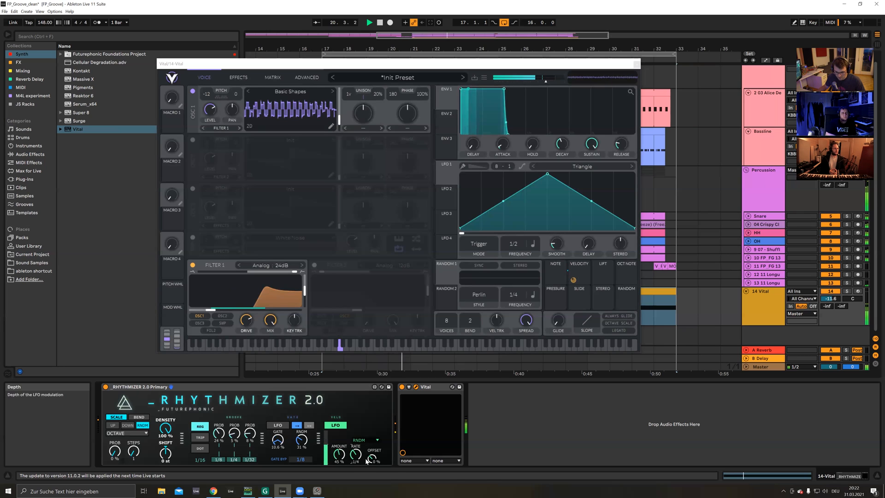
left_click_drag(371, 460, 370, 467)
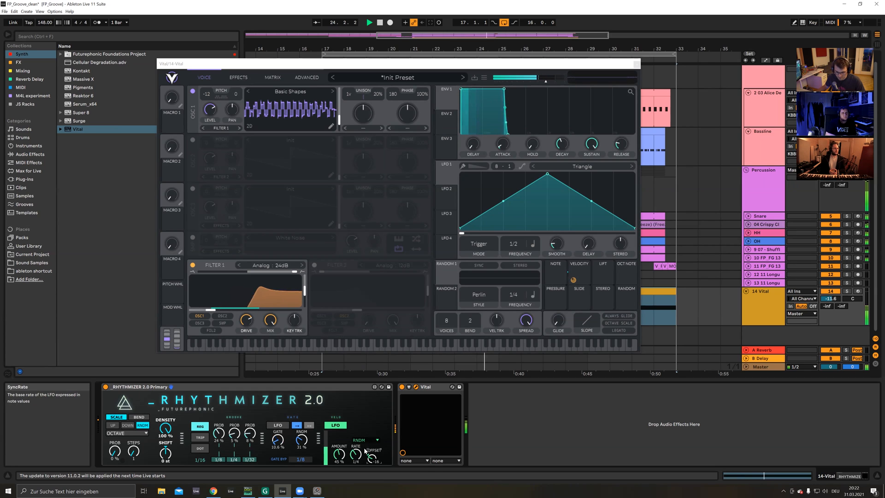
key("space")
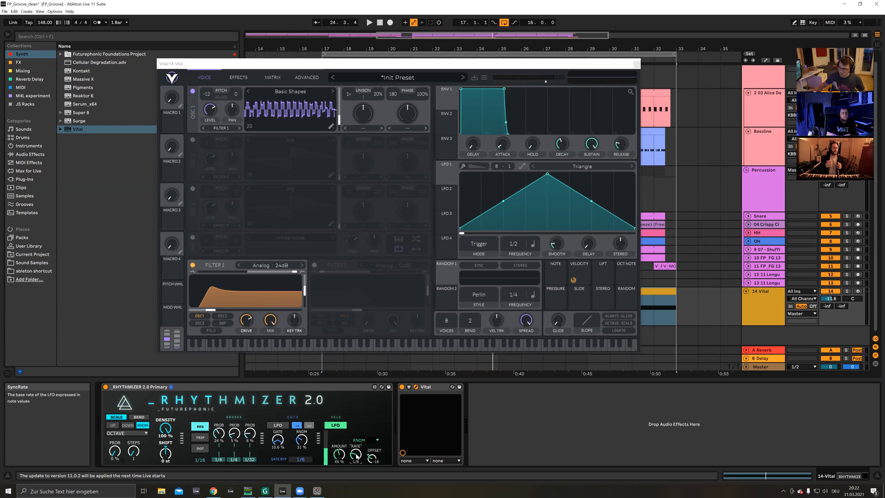
Step: Change the velocity LFO shape to UP and set its amount to 76% and its rate to 1/2
left_click(363, 441)
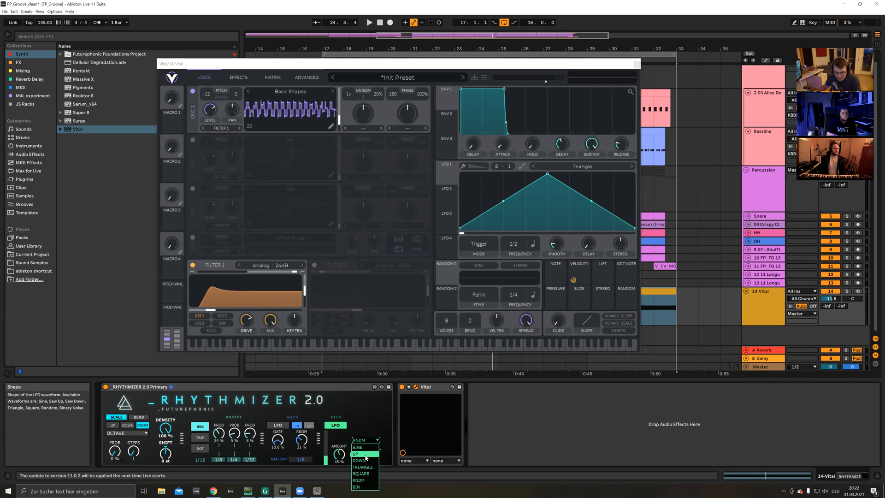
left_click(364, 448)
left_click(364, 440)
left_click(363, 454)
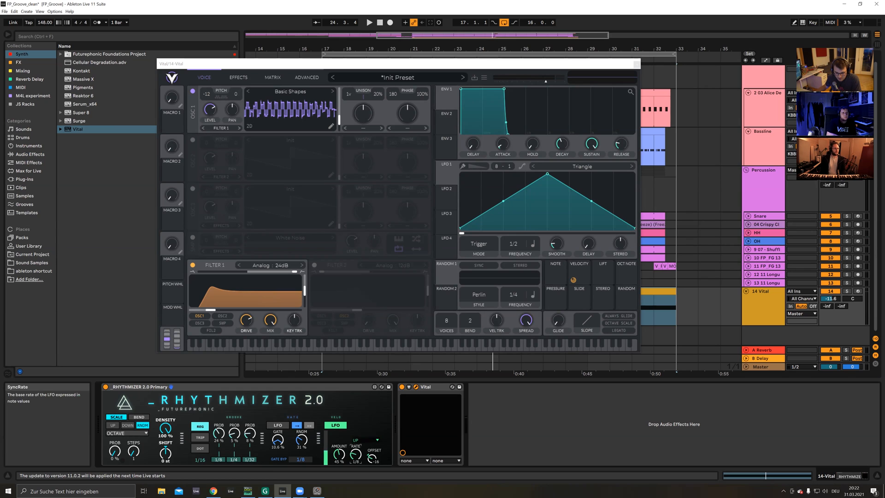
left_click_drag(338, 454, 338, 447)
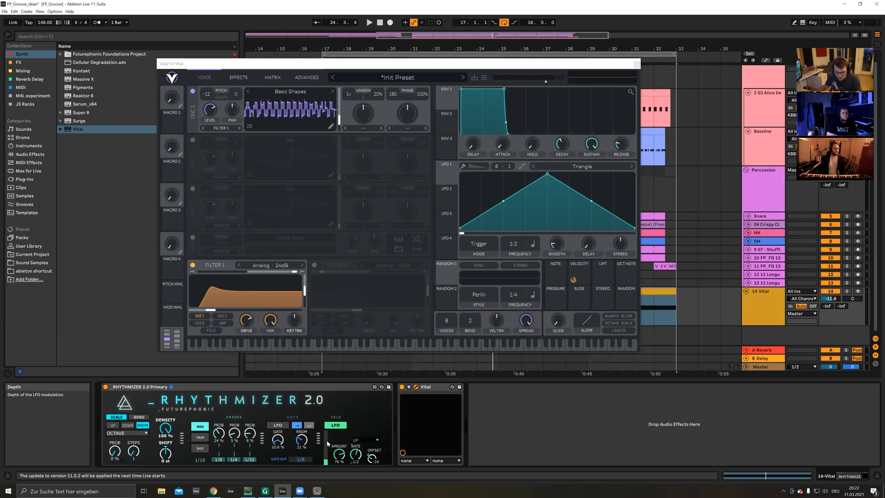
Step: Audition the velocity-driven filter movement and slow the velocity LFO to a rate of 1
left_click(542, 188)
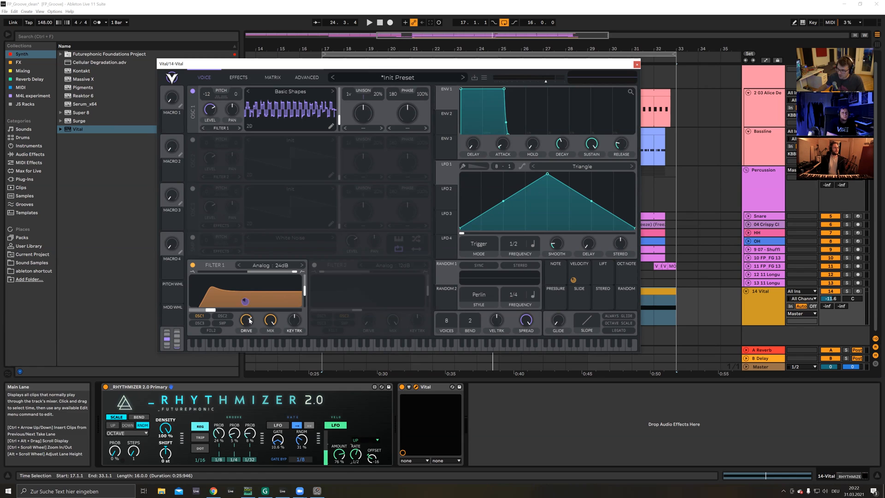
left_click(326, 440)
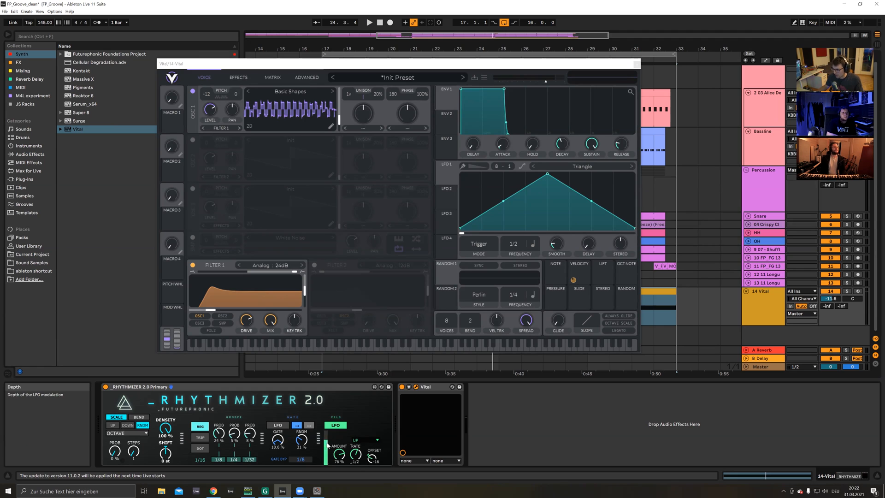
key("space")
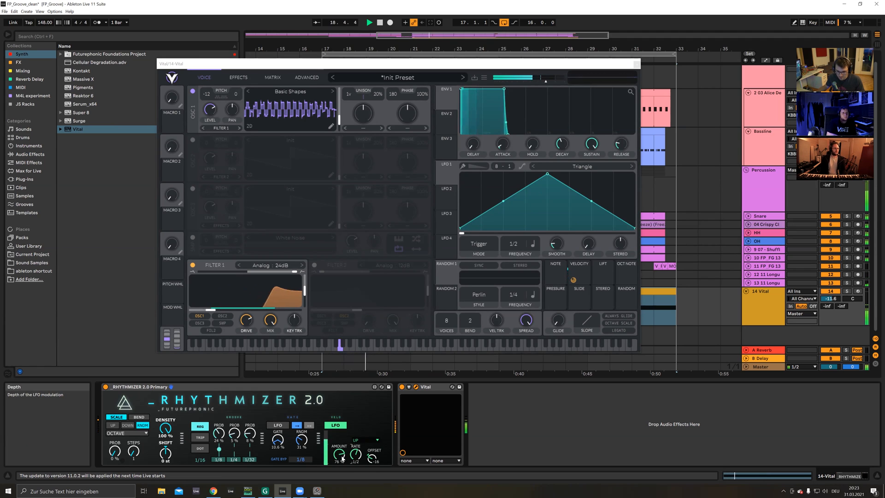
left_click_drag(356, 457, 357, 454)
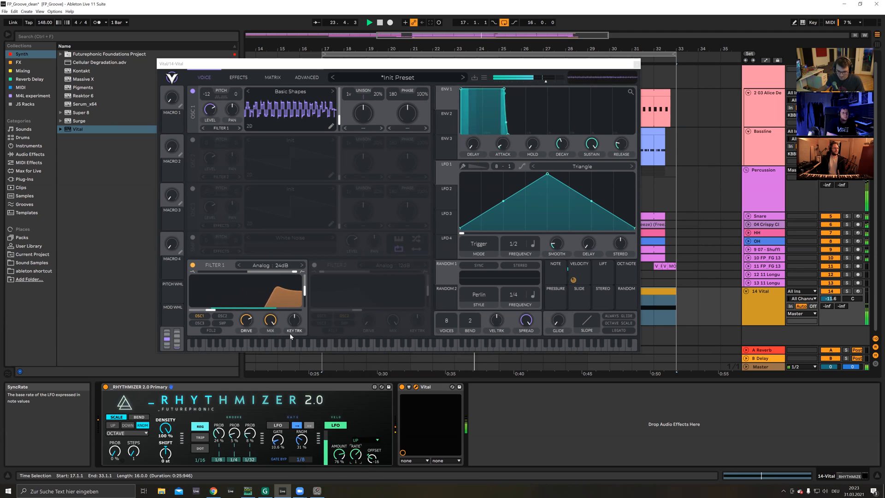
key("space")
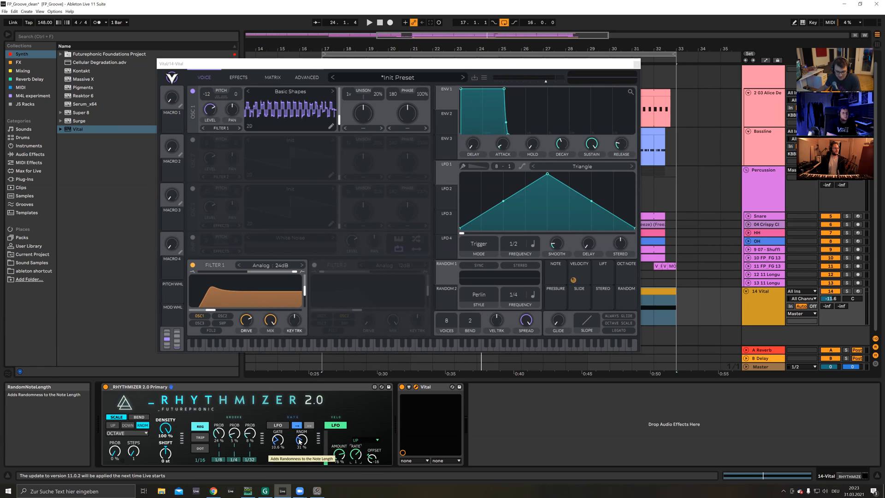
Step: Set the Rhythmizer's note length gate to 13.8% and place the playback start at bar 32 in the Vital clip
left_click_drag(282, 445, 281, 442)
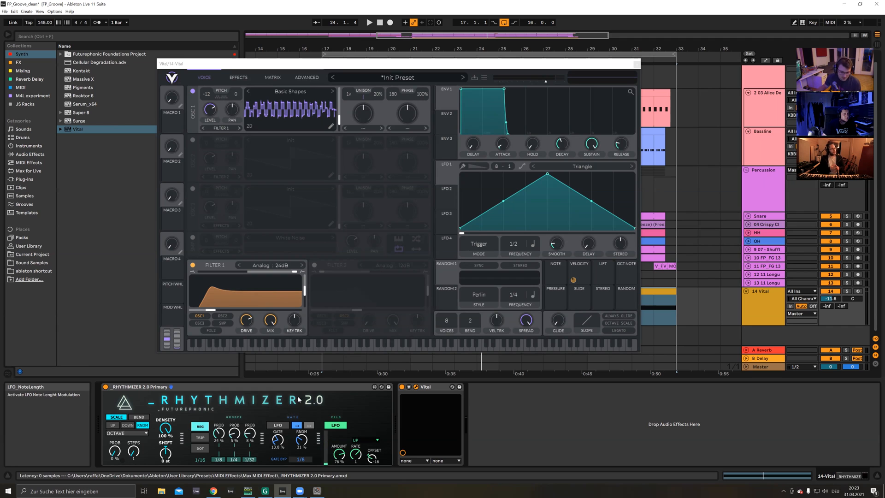
left_click(658, 292)
left_click(656, 313)
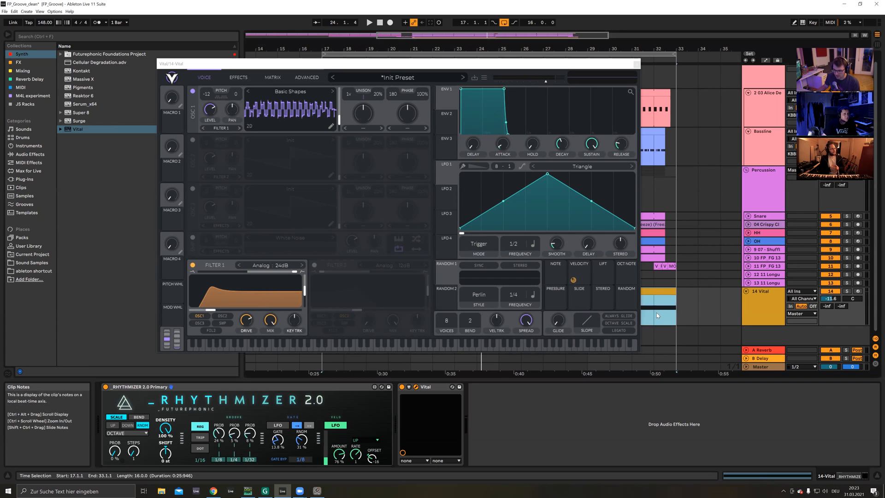
Step: Try the MINOR scale in the Rhythmizer with a 47% scale probability and audition it
left_click(127, 433)
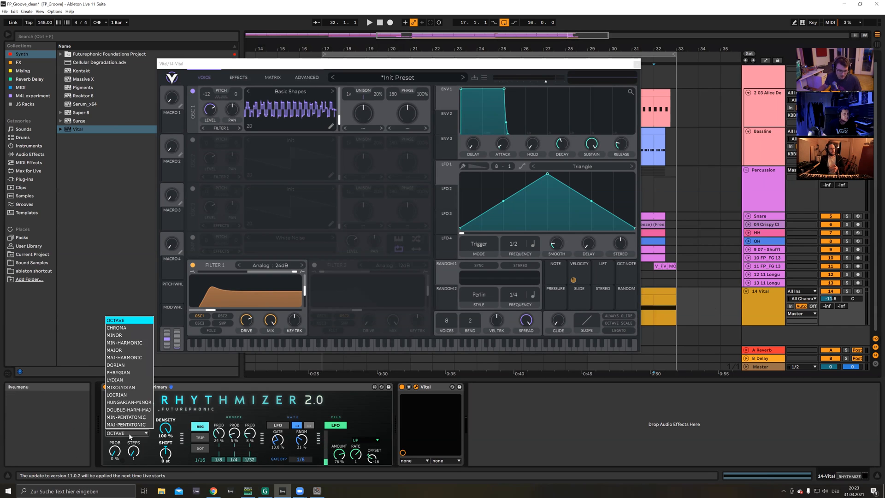
left_click(119, 336)
left_click_drag(114, 452, 115, 424)
key("space")
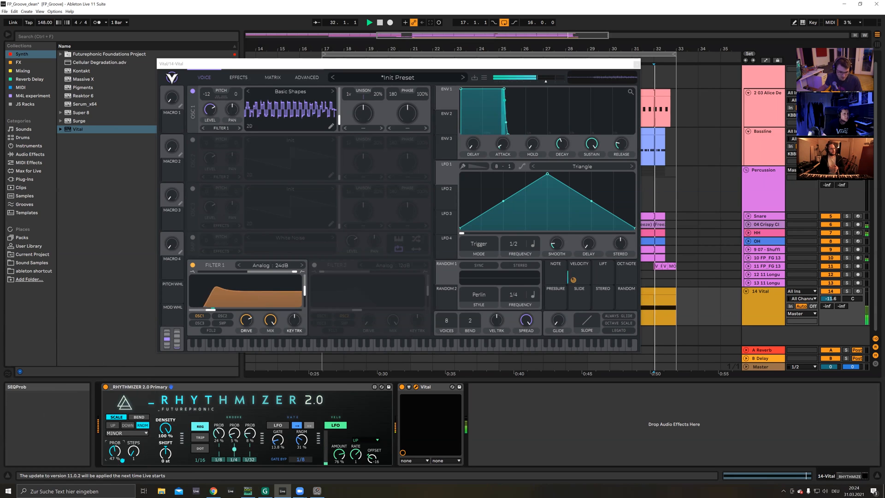
left_click_drag(135, 454, 116, 450)
key("space")
Step: Reset the Rhythmizer's scale probability to 0% and return the scale to OCTAVE
double_click(117, 453)
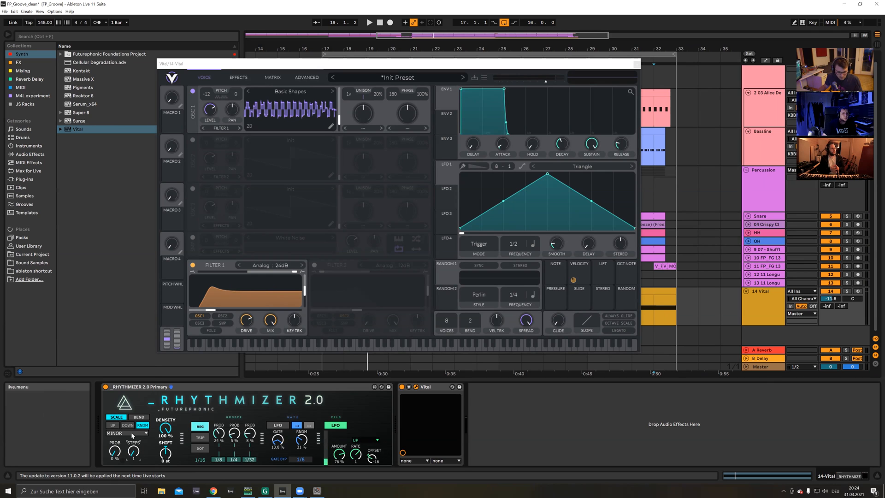
left_click(132, 433)
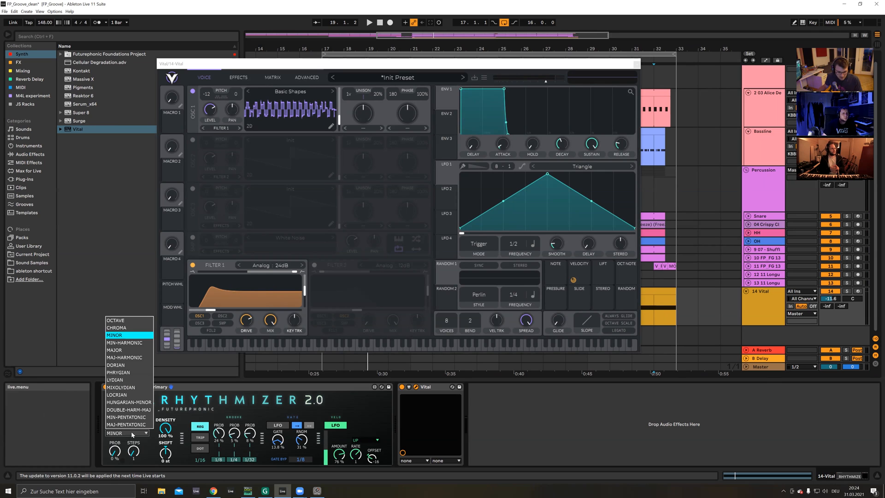
left_click(118, 320)
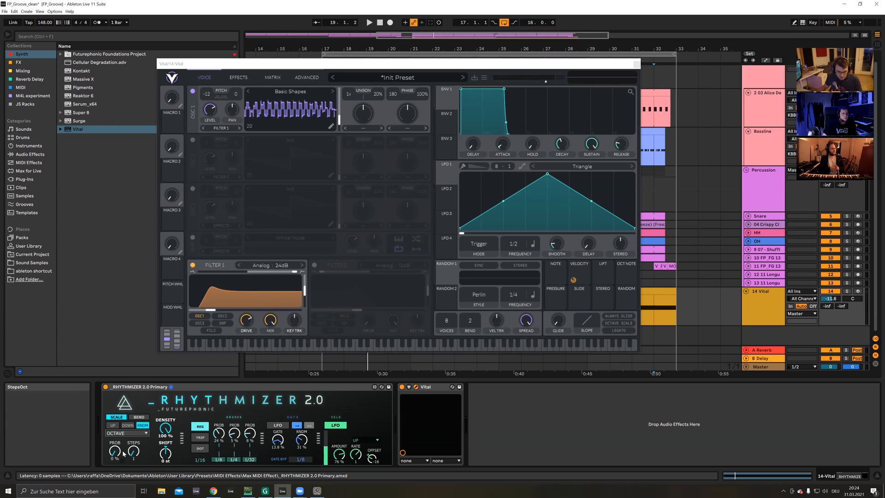
Step: Solo the Vital track, shift the Rhythmizer's pitch by -12 st and set the octave probability to 81%
mouse_move(114, 452)
left_mouse_down()
mouse_move(115, 430)
mouse_move(116, 451)
left_mouse_up()
key("space")
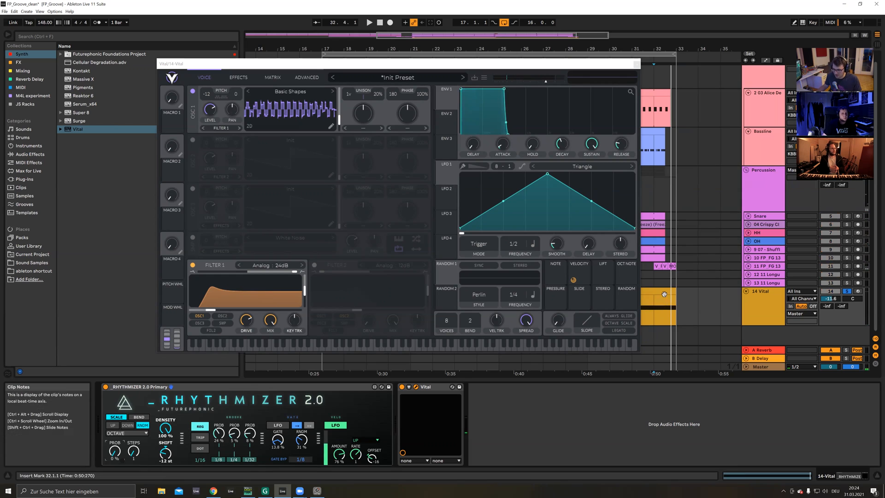
key("space")
left_click_drag(117, 453, 118, 434)
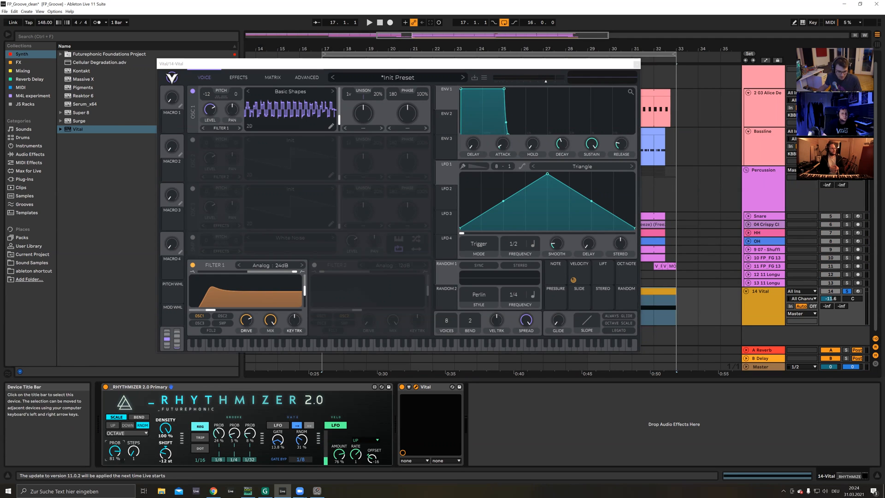
Step: Lower the Rhythmizer's octave probability to 62% while auditioning the Vital part with the full mix
left_click_drag(115, 451, 114, 452)
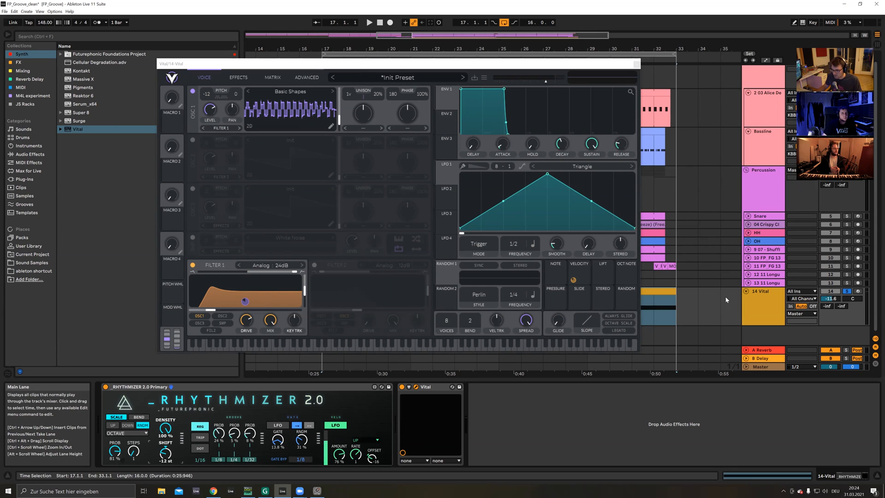
key("space")
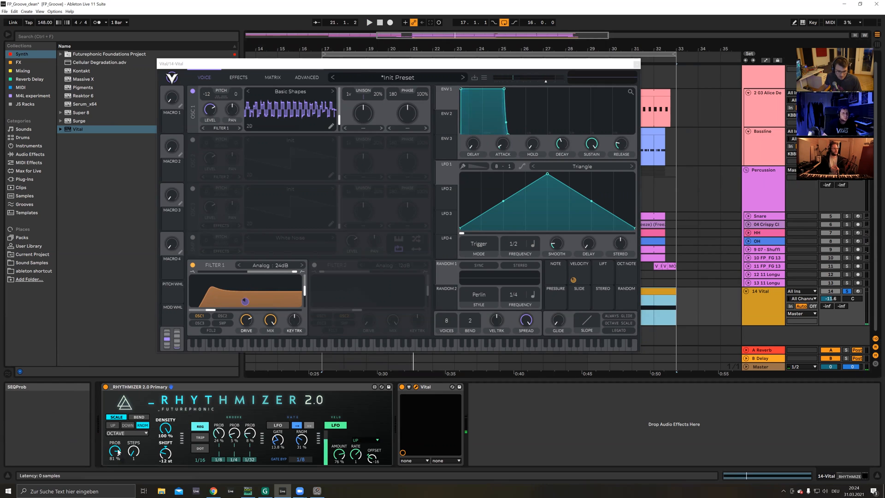
left_click_drag(118, 452, 118, 453)
left_click(659, 289)
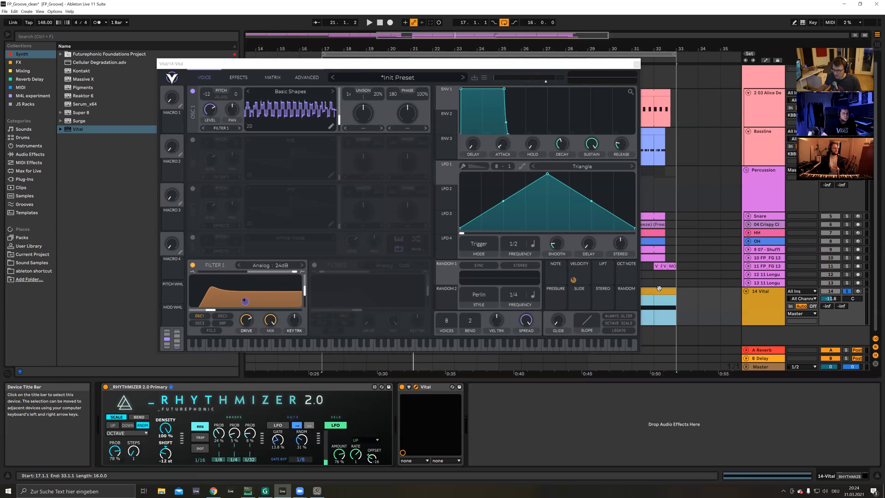
key("space")
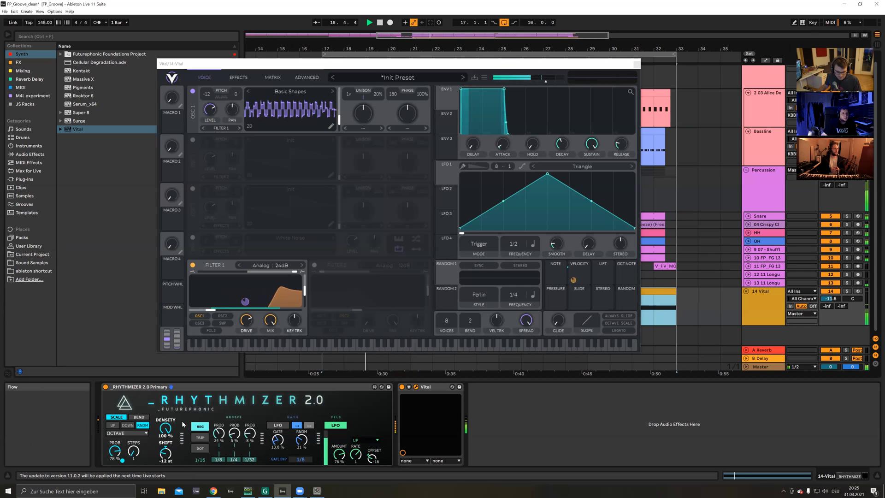
left_click_drag(116, 451, 117, 452)
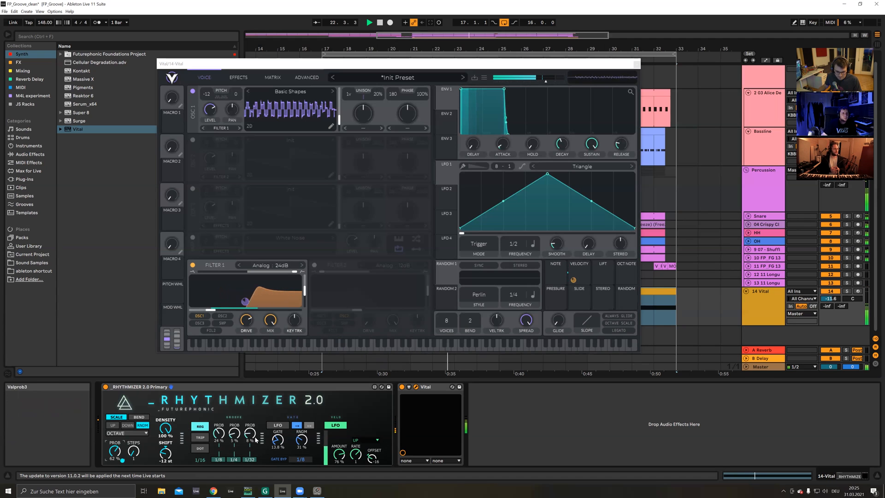
Step: Enable Distortion and Compressor in Vital's effects, raise the distortion drive, and order the chain with Distortion first and Compressor second
left_click(238, 77)
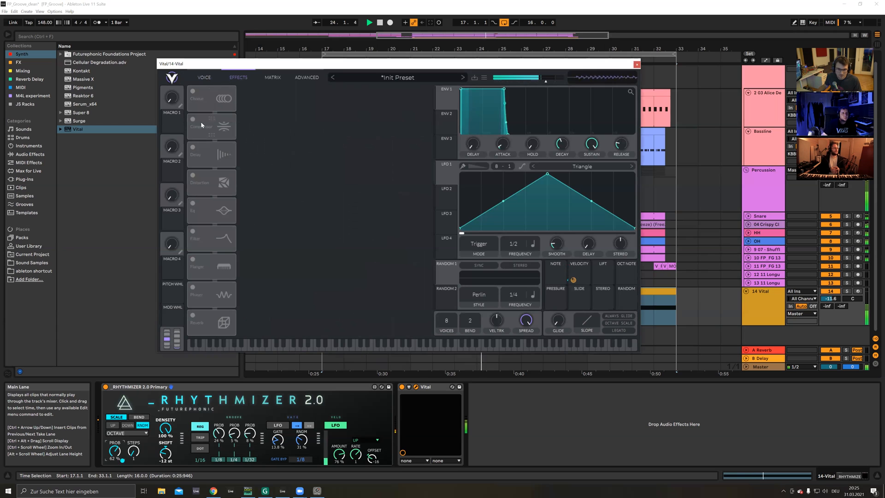
left_click(193, 175)
left_click_drag(363, 98, 405, 109)
left_click_drag(224, 183, 227, 101)
left_click(192, 147)
left_click_drag(218, 163, 217, 138)
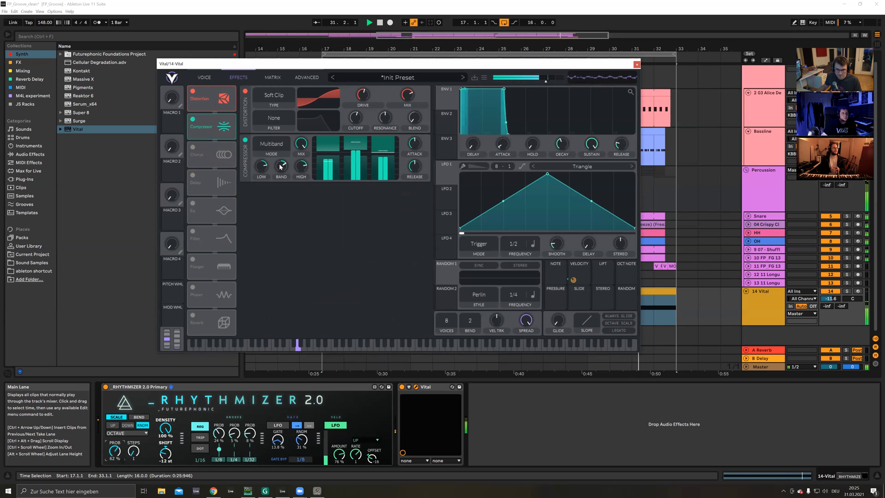
Step: Set Vital's compressor mode to High Band and return to the oscillator and filter view
left_click(273, 146)
left_click(270, 180)
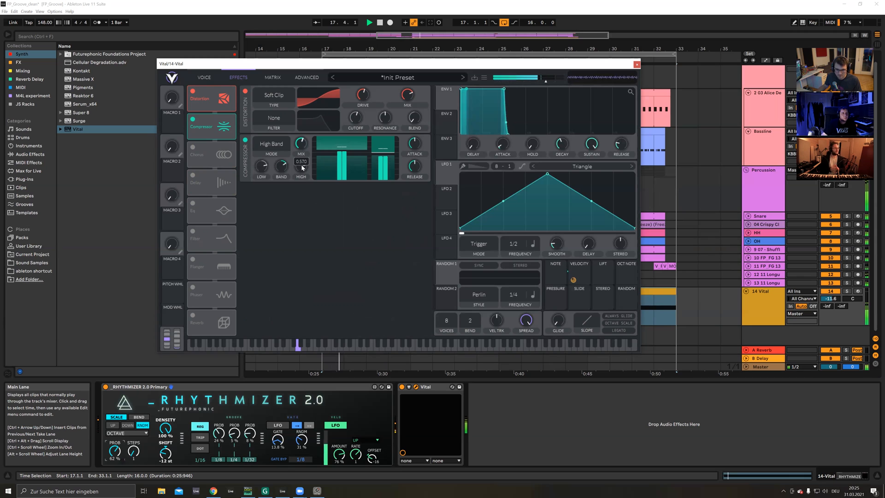
left_click(204, 77)
left_click(239, 77)
left_click(204, 77)
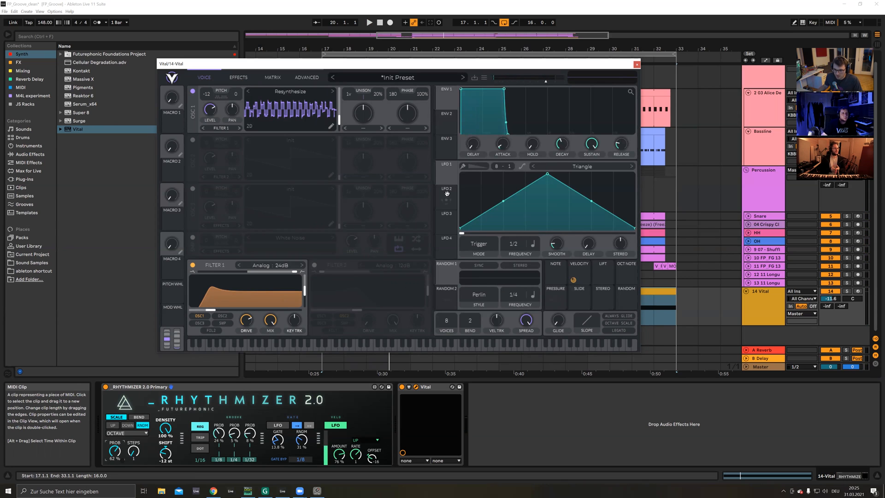
Step: Assign LFO 2 to Vital's Filter 1 cutoff, raise the base cutoff slightly, and audition the filter movement
left_click_drag(447, 199, 245, 303)
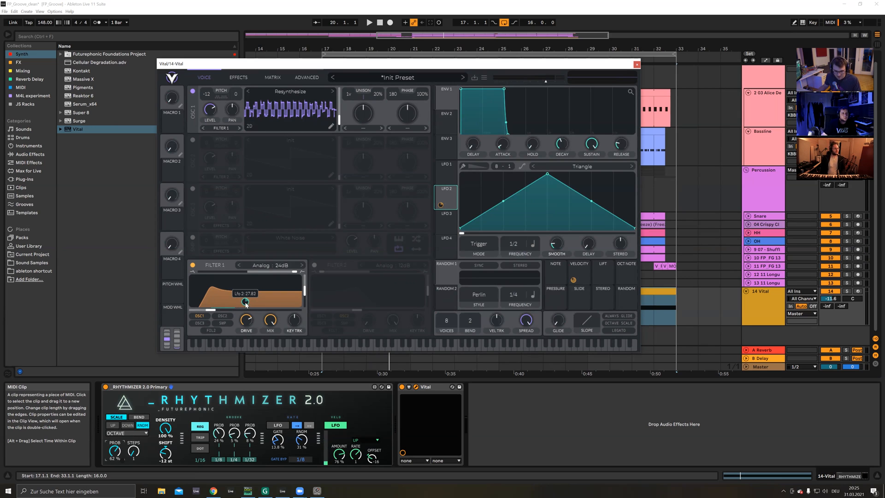
key("space")
mouse_move(245, 302)
left_mouse_down()
mouse_move(245, 321)
mouse_move(245, 301)
left_mouse_up()
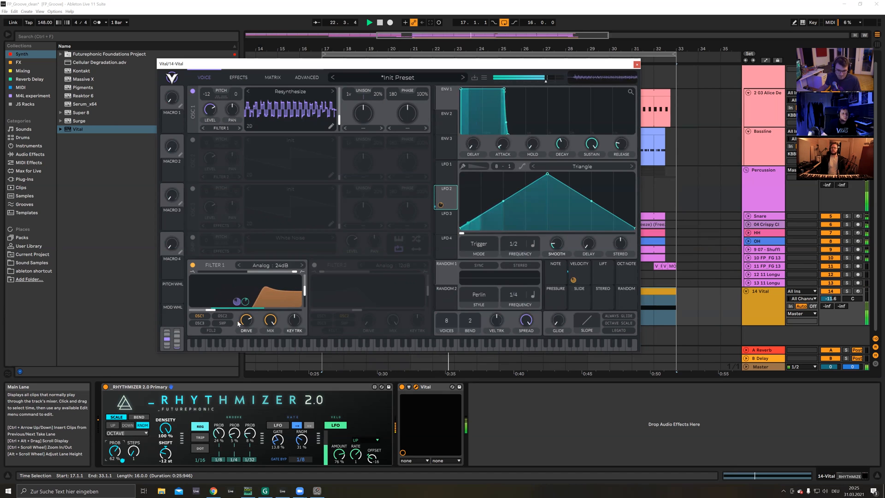
left_click_drag(212, 311, 214, 312)
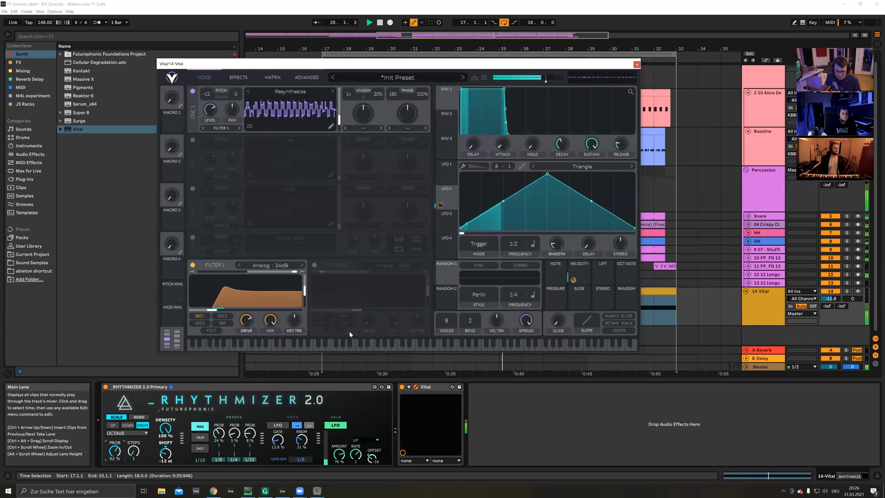
key("space")
left_click(336, 428)
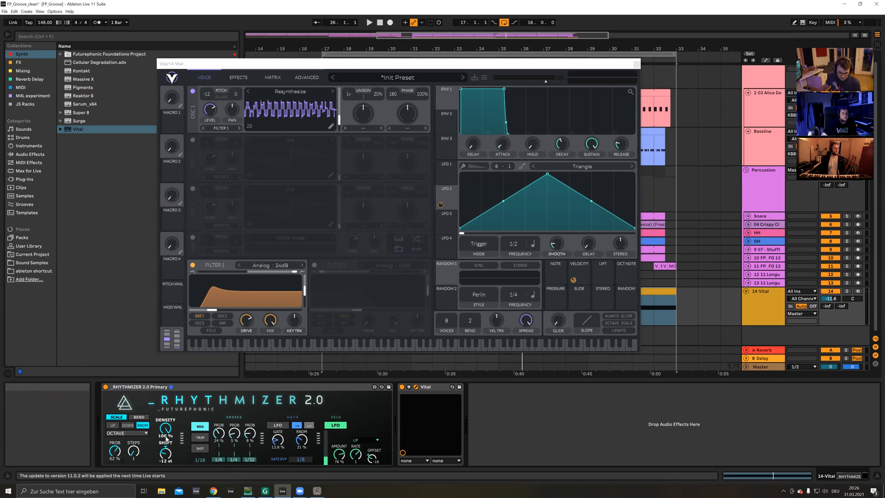
Step: Move the Vital window off the clips and show its effects page
left_click(618, 66)
left_click_drag(618, 68, 559, 55)
left_click(185, 63)
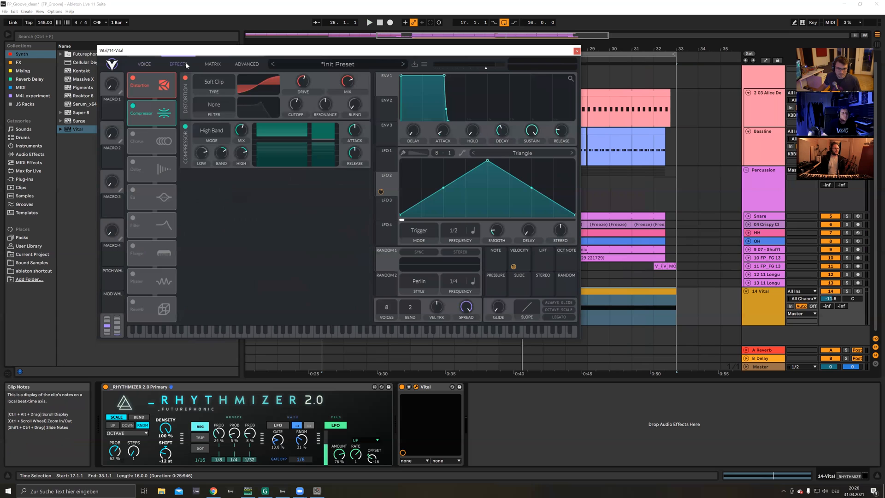
Step: Insert a new audio track below the Vital track and select the Vital clip from bar 17 to 33
left_click(762, 316)
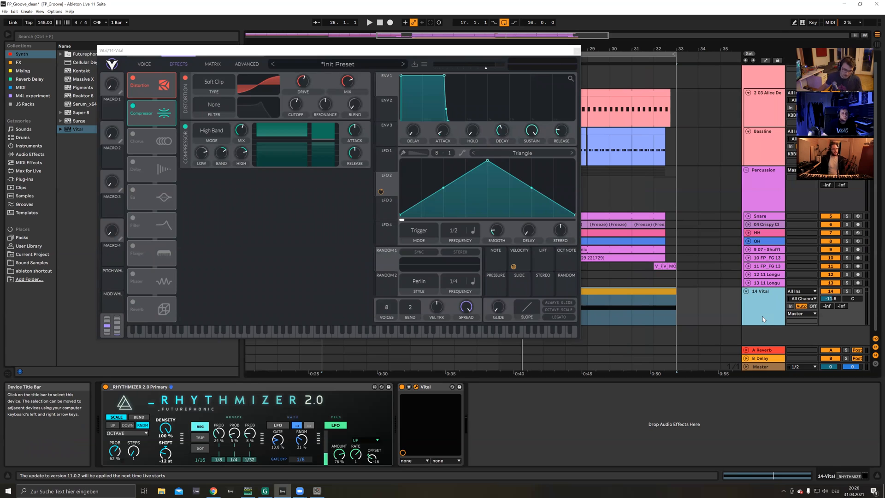
right_click(781, 341)
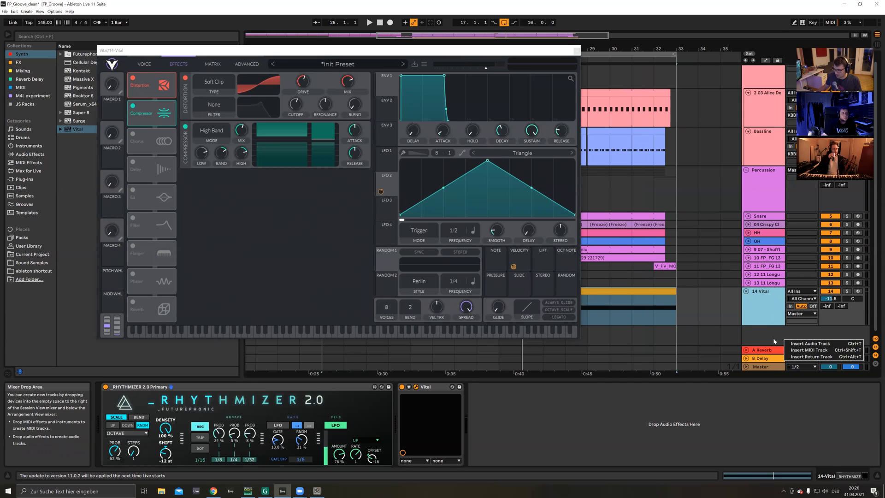
right_click(765, 341)
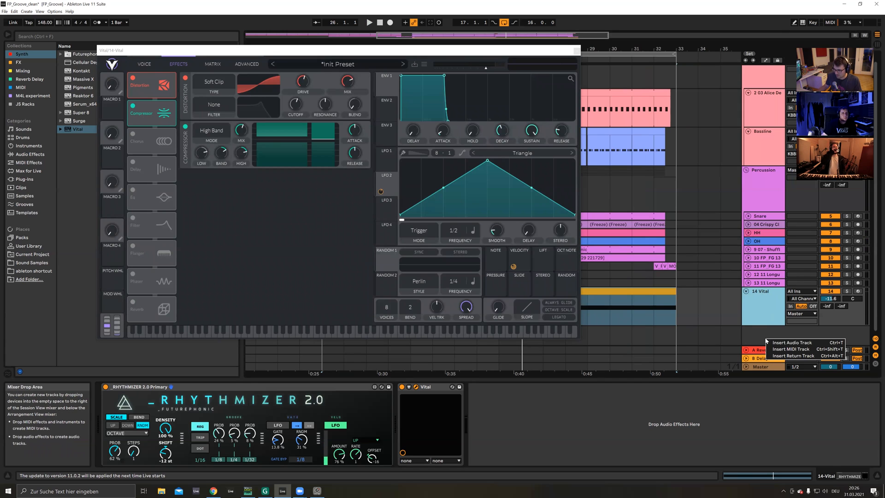
left_click(789, 342)
left_click(646, 273)
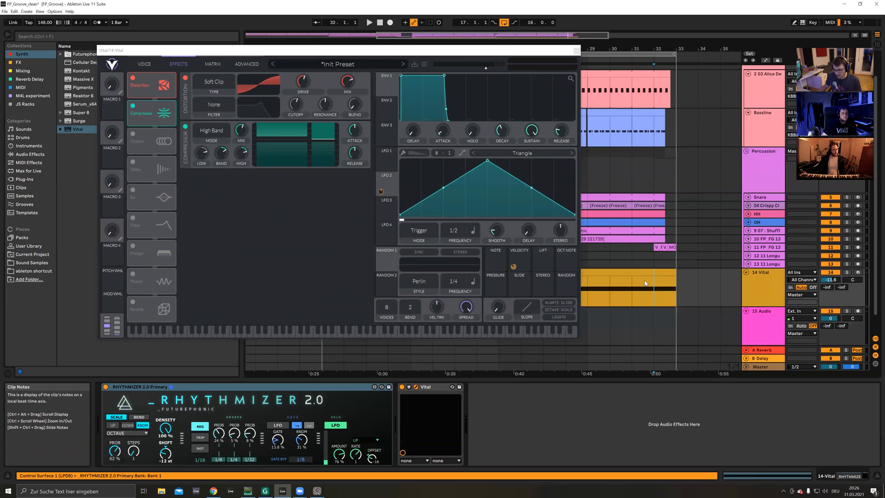
left_click(635, 271)
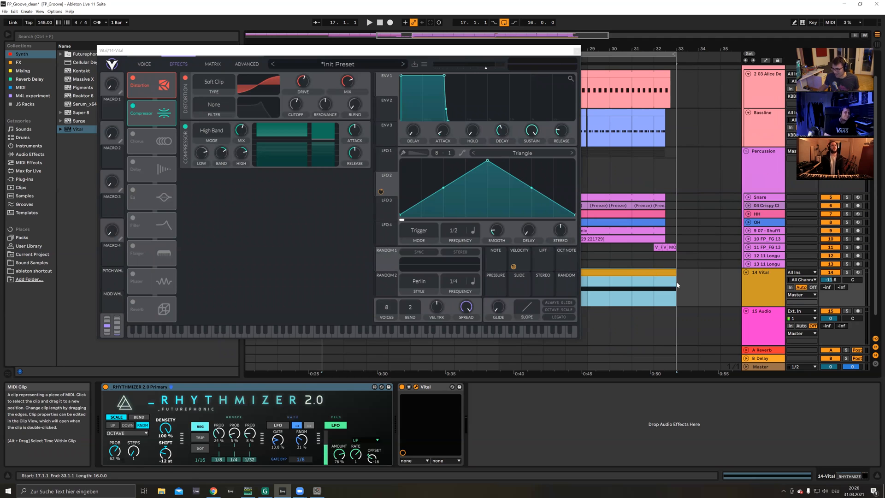
left_click(766, 318)
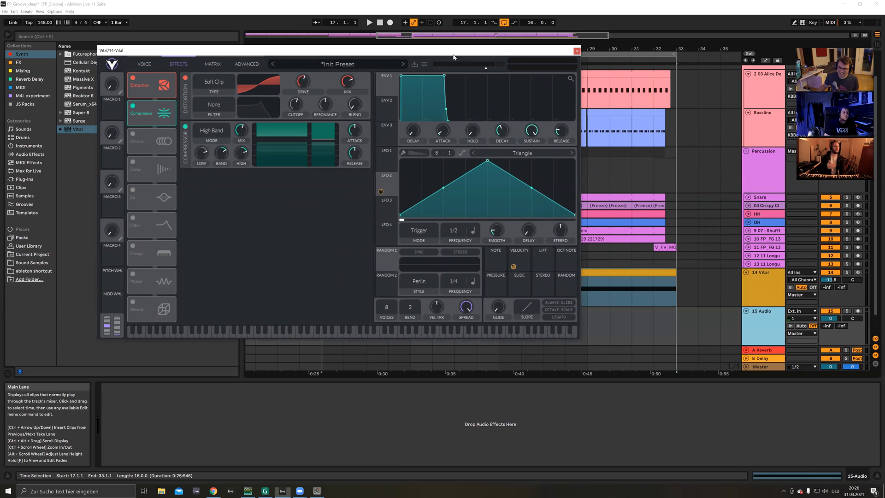
left_click_drag(454, 56, 446, 52)
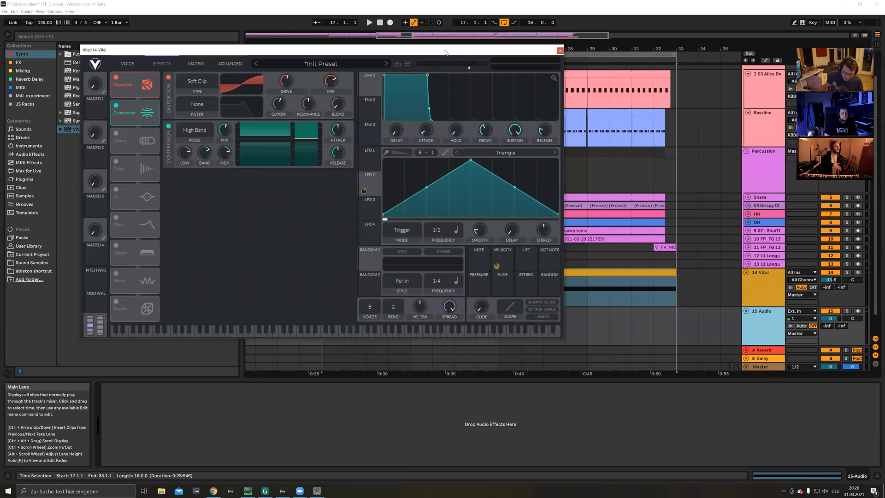
left_click(756, 288)
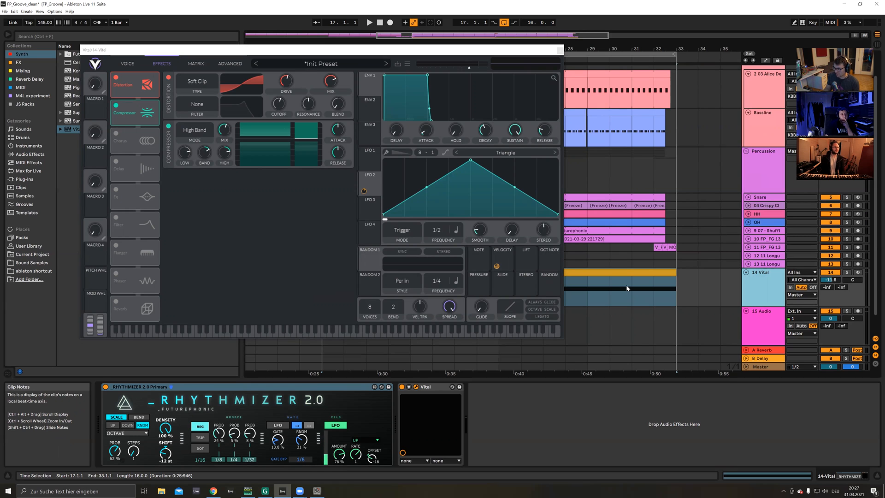
right_click(764, 297)
left_click(752, 299)
left_click(768, 328)
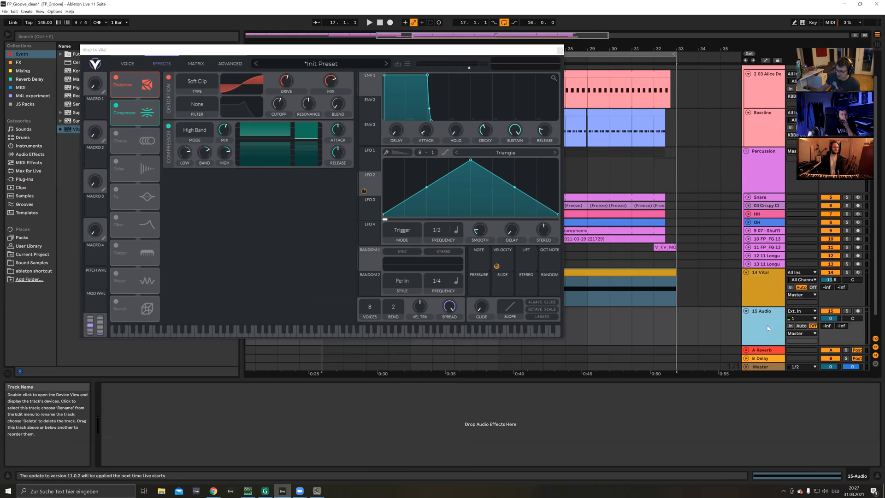
left_click(755, 289)
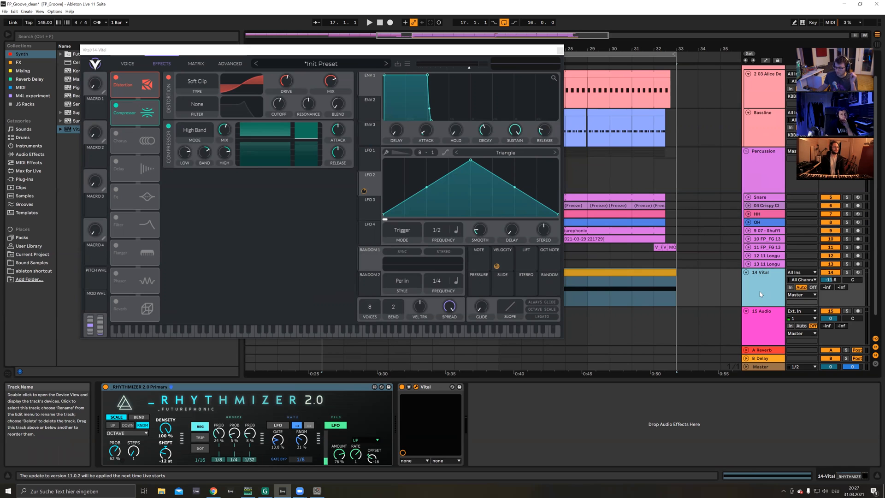
Step: Arm the new audio track for recording and set its input to 14-Vital
left_click(768, 323)
left_click(858, 311)
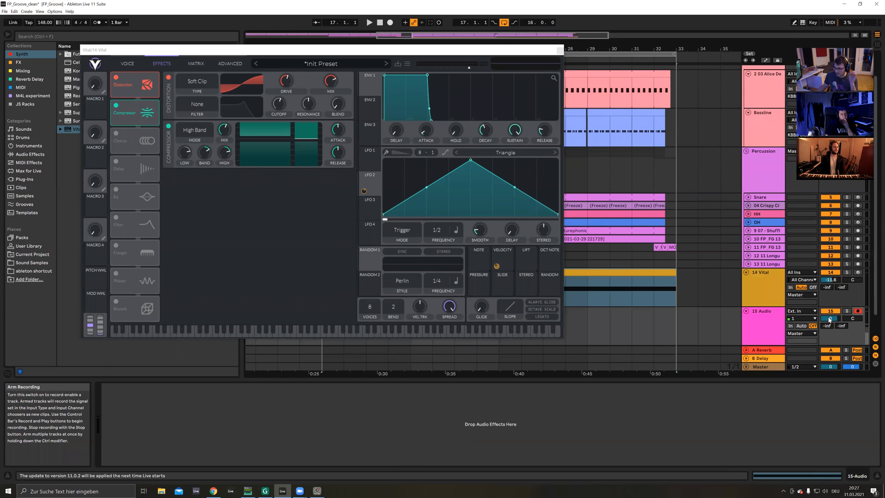
left_click(815, 312)
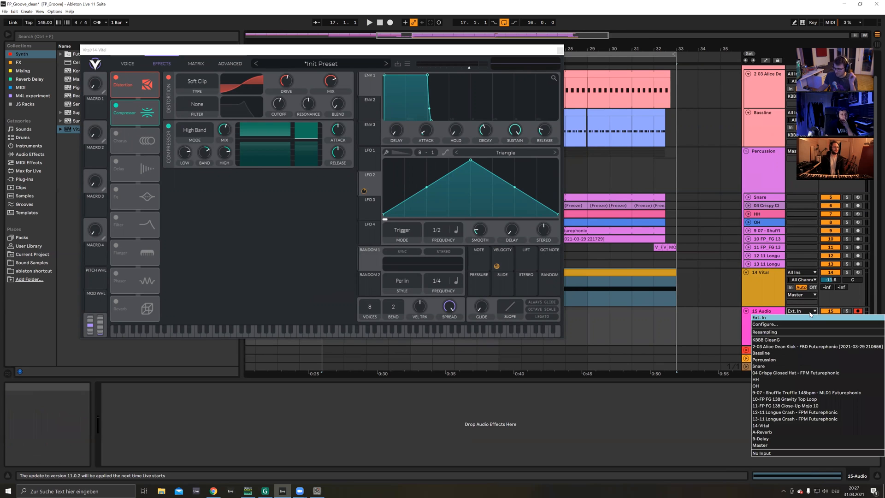
left_click(771, 426)
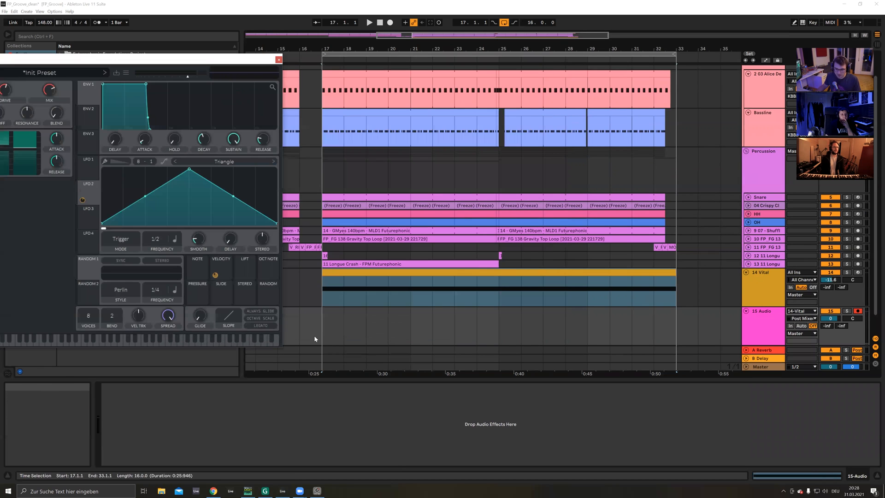
Step: Shorten the arrangement loop to 8 bars from bar 17 and start recording on the audio track at bar 17
left_click(323, 297)
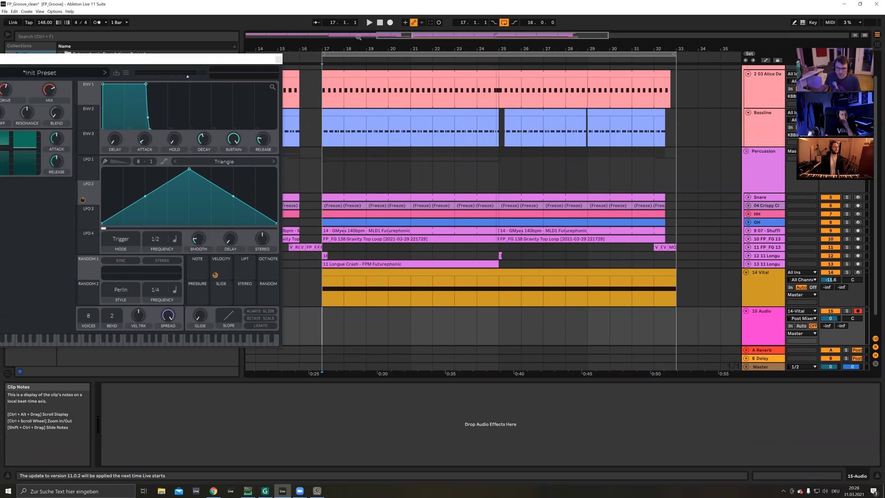
left_click_drag(676, 53, 499, 53)
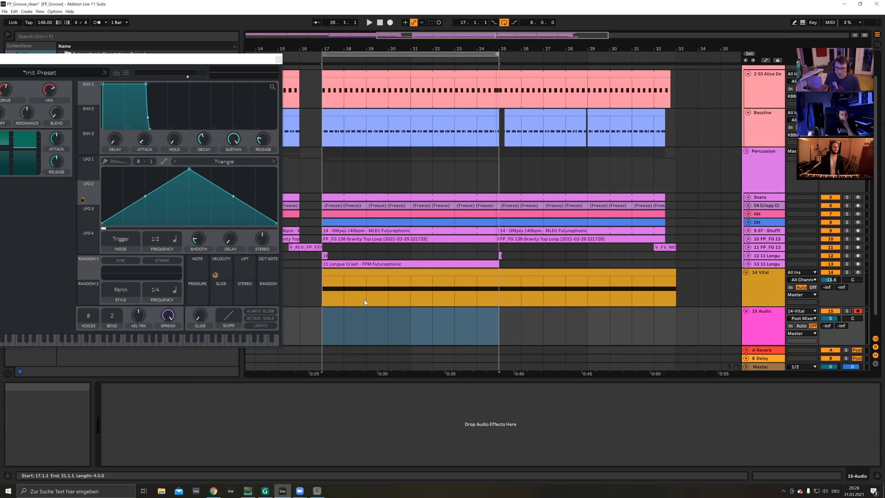
left_click(327, 327)
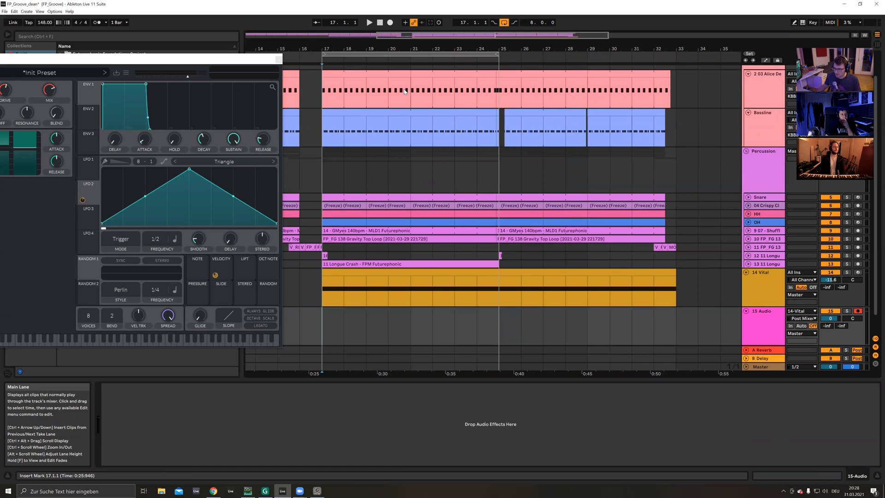
left_click(390, 22)
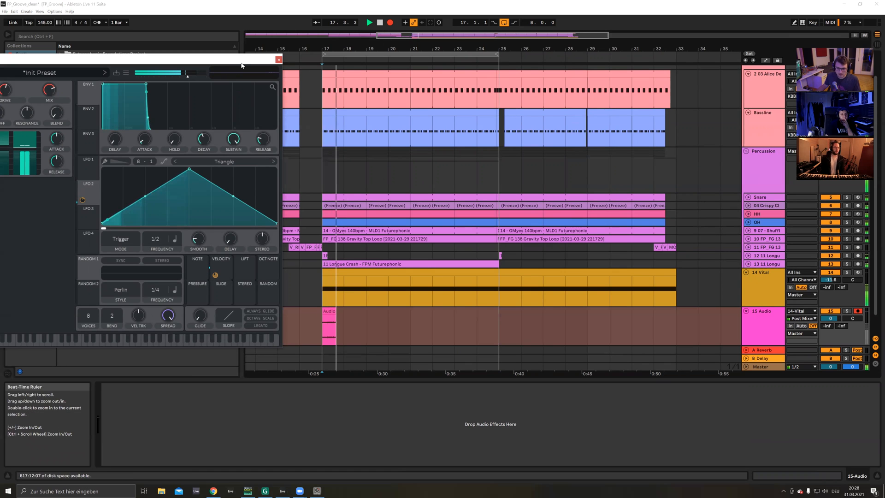
Step: During recording, set the Rhythmizer's gate to 31.9% and its gate randomness to 17%, moving the Vital window clear of the browser
left_click_drag(242, 64, 526, 53)
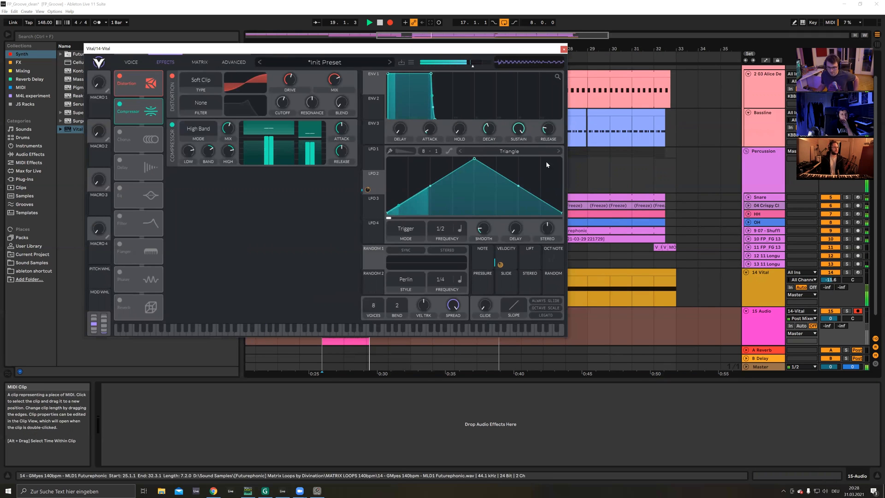
left_click(760, 283)
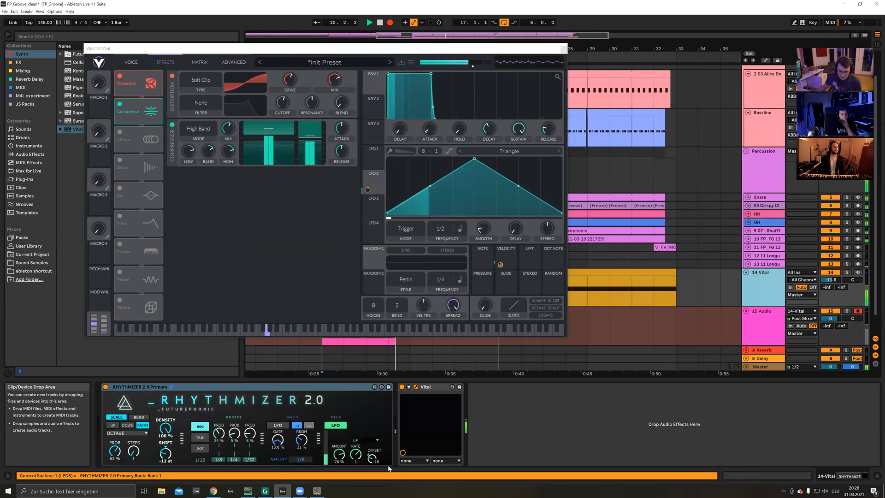
left_click_drag(277, 440, 300, 450)
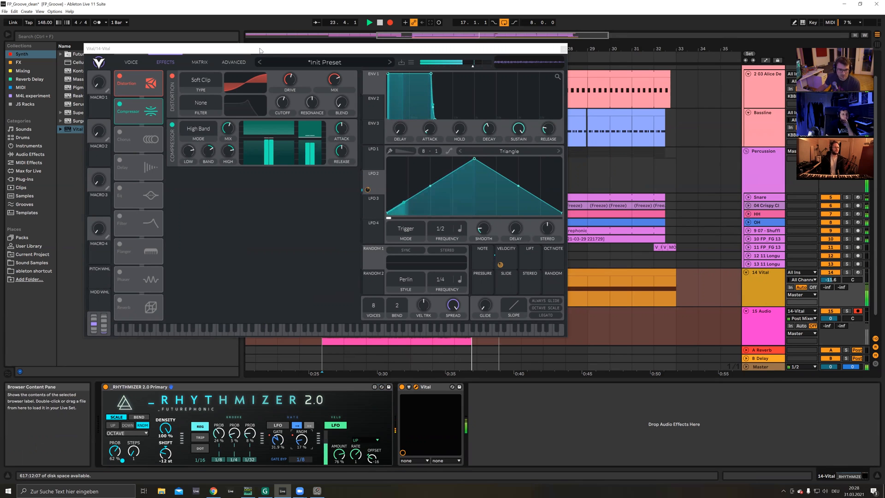
left_click_drag(260, 50, 417, 46)
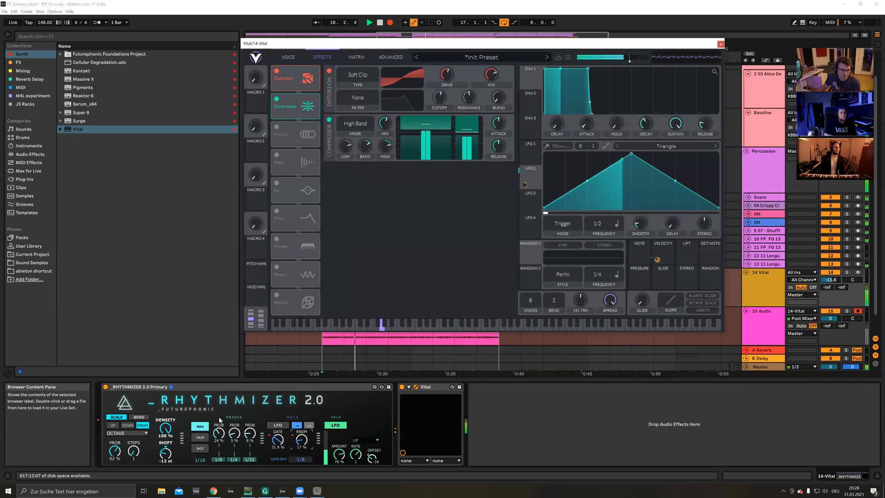
Step: During recording, set the Rhythmizer's first groove probability to 47%, its velocity LFO to RNDM at rate 1/8, and its octave probability to 75%
left_click_drag(219, 434, 250, 441)
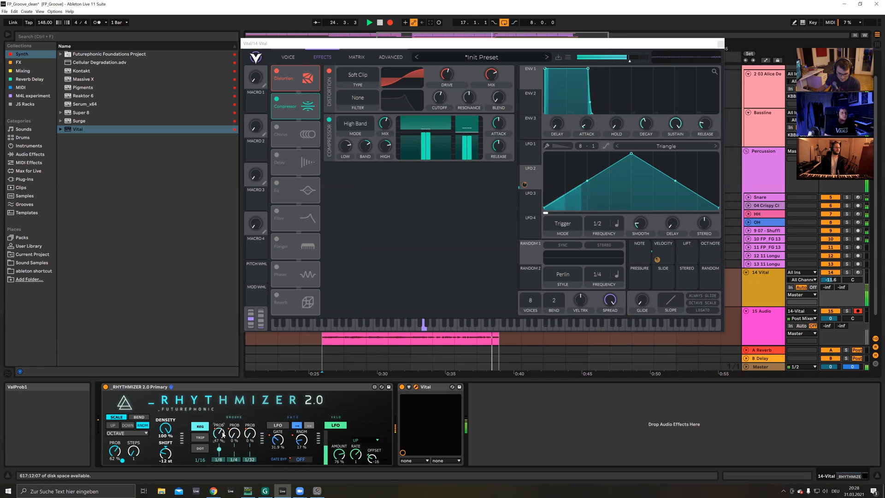
left_click(369, 439)
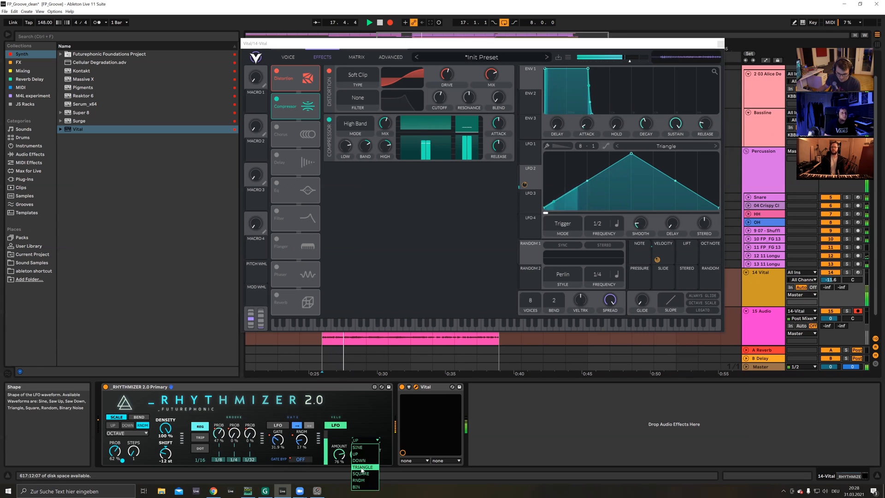
left_click(364, 479)
mouse_move(355, 454)
left_mouse_down()
mouse_move(356, 465)
mouse_move(357, 456)
left_mouse_up()
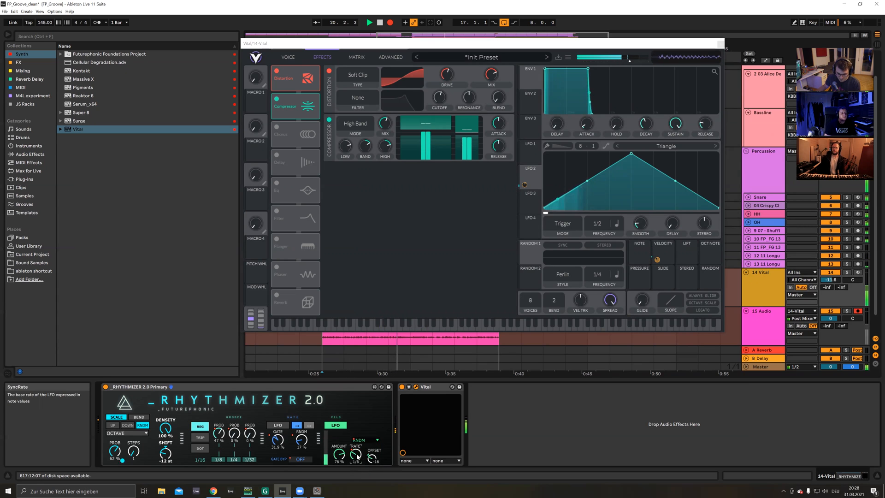
left_click(121, 454)
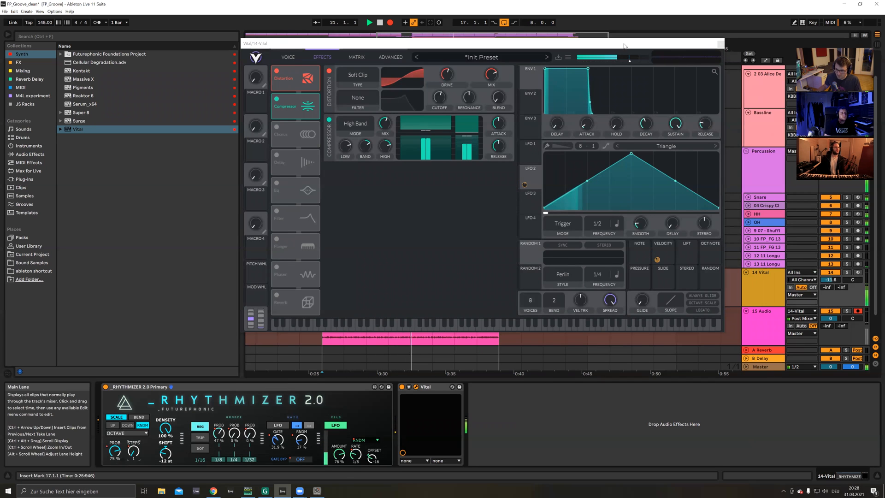
Step: Stop the recording and close the Vital plug-in window
left_click_drag(624, 45, 465, 45)
key("space")
left_click(561, 44)
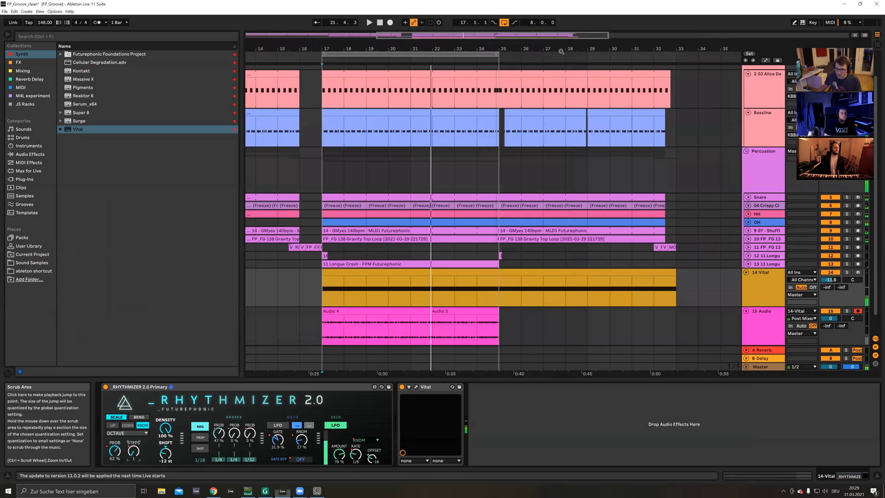
Step: Show the take lanes of the 15 Audio track
left_click(432, 325)
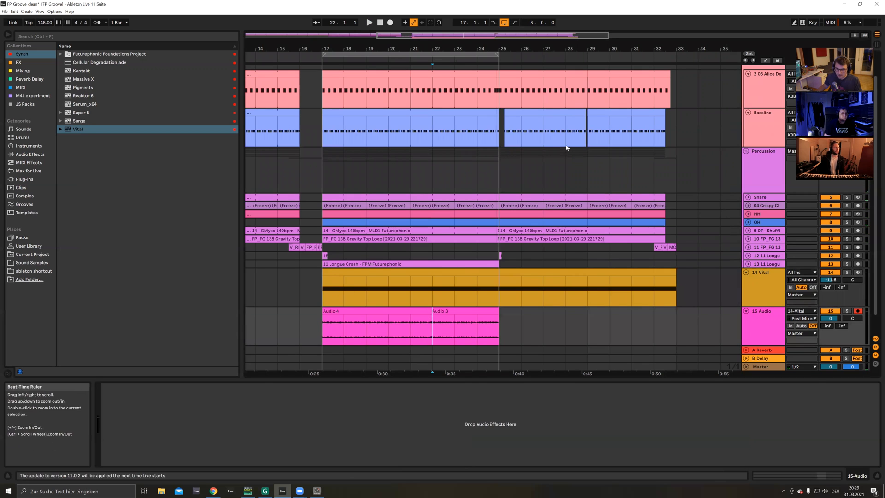
scroll(535, 231, "down", 1)
left_click(504, 312)
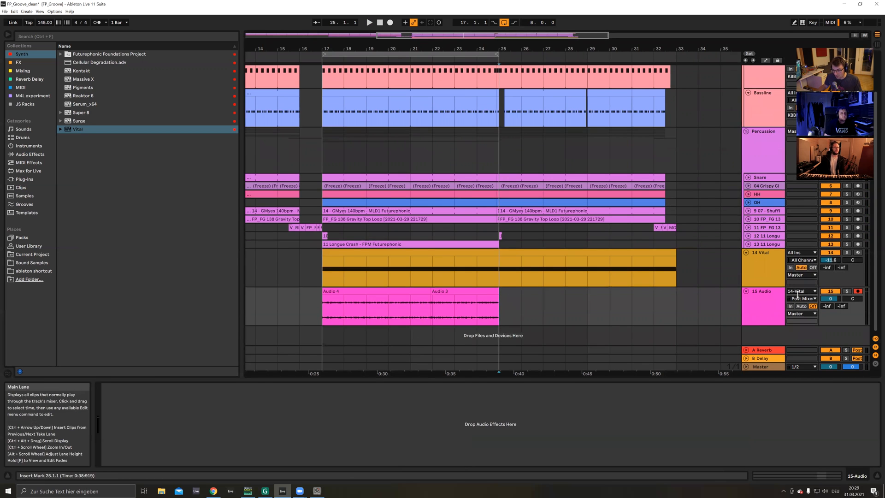
right_click(760, 304)
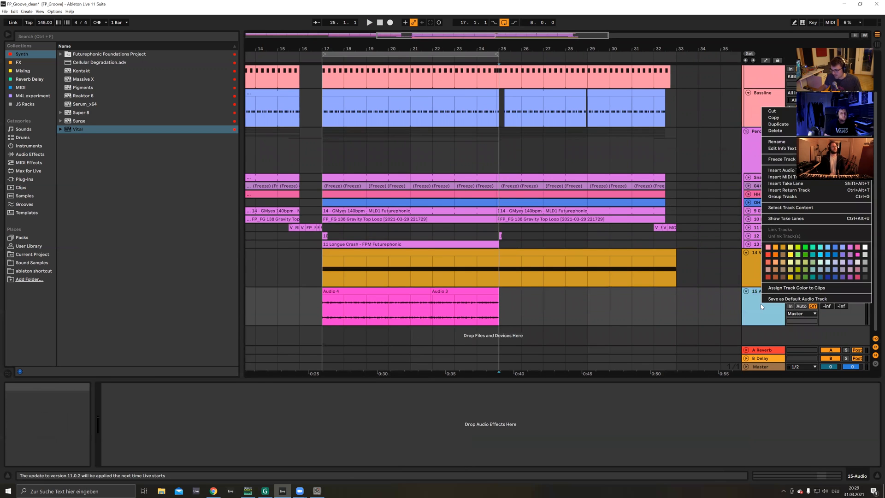
left_click(789, 219)
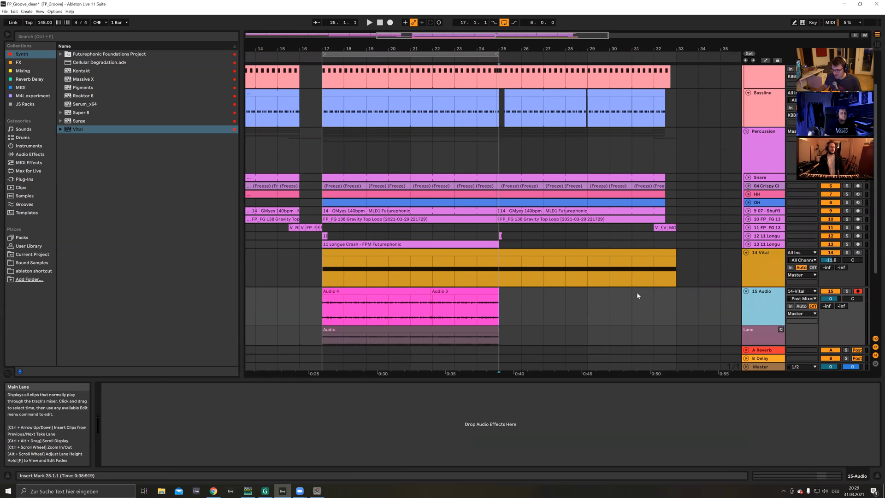
scroll(637, 292, "down", 5)
left_click_drag(380, 49, 434, 69)
Step: Set the arrangement's fixed grid to 1/16
right_click(557, 324)
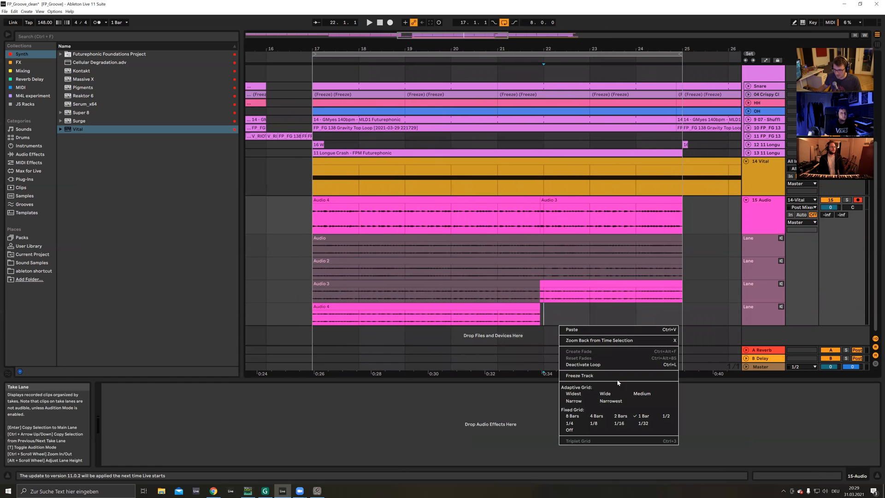
left_click(619, 425)
left_click(596, 297)
left_click_drag(417, 48, 417, 58)
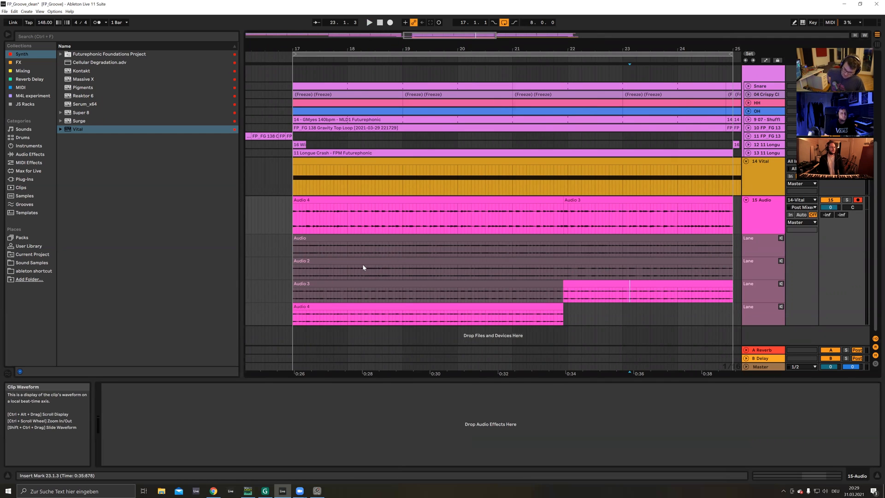
Step: Delete both recorded clips from the main lane of the 15 Audio track, keeping the takes in their lanes
left_click(482, 200)
key("Delete")
left_click(589, 200)
key("Delete")
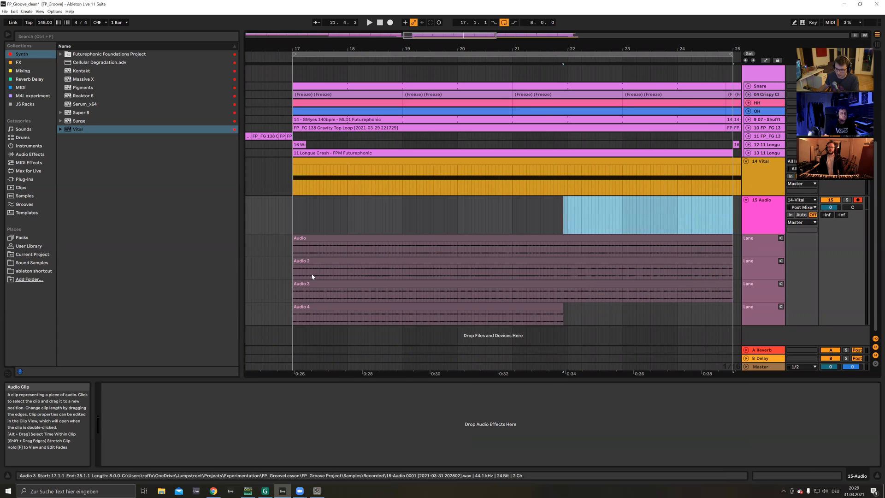
Step: Play briefly from bar 17 and mute the Vital track
left_click(294, 252)
key("space")
key("space")
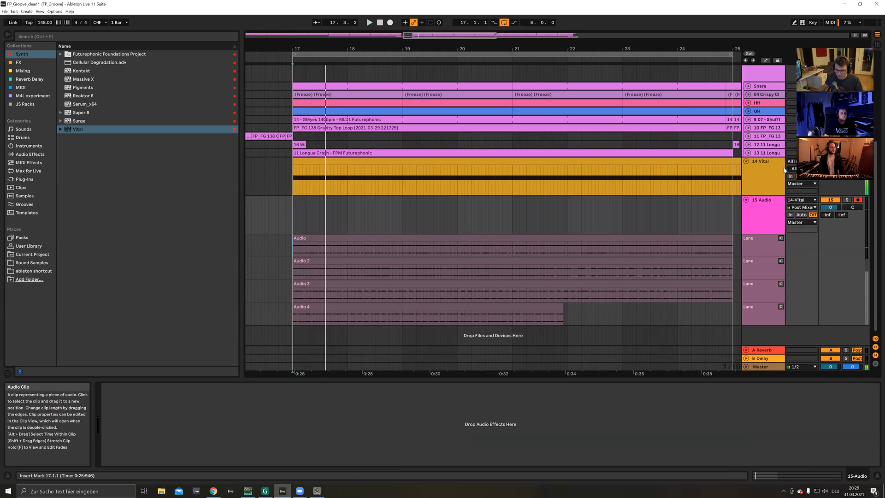
left_click(764, 170)
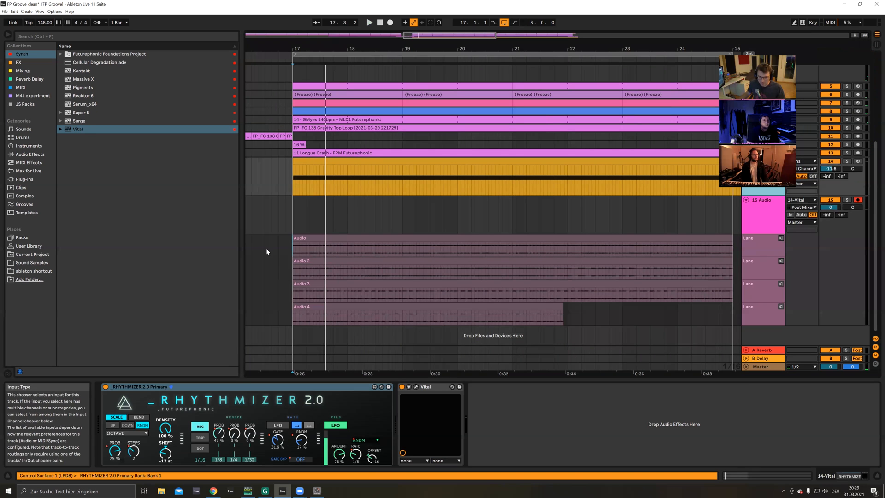
left_click(285, 248)
Step: During playback, comp short sections of the Audio, Audio 2 and Audio 3 takes onto the main lane between bars 18 and 25 in Draw Mode
key("space")
key("b")
left_click_drag(389, 246, 402, 247)
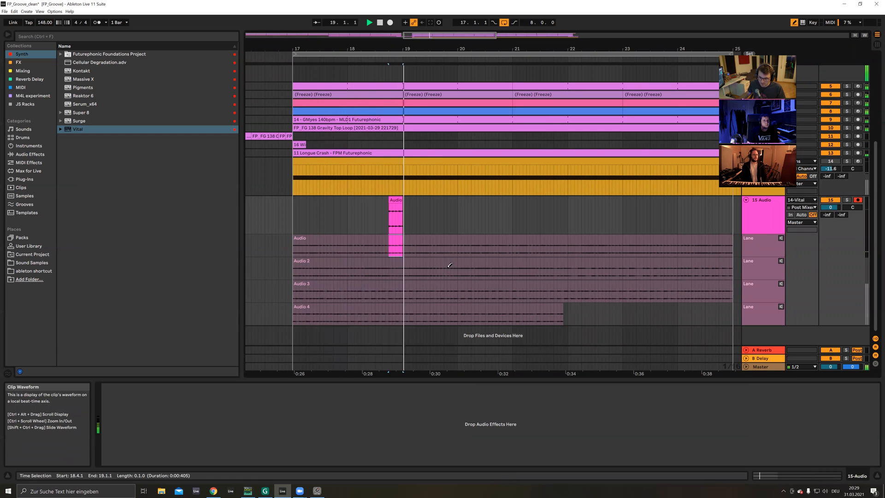
left_click_drag(444, 265, 526, 290)
mouse_move(563, 269)
left_mouse_down()
mouse_move(592, 269)
mouse_move(625, 245)
left_mouse_up()
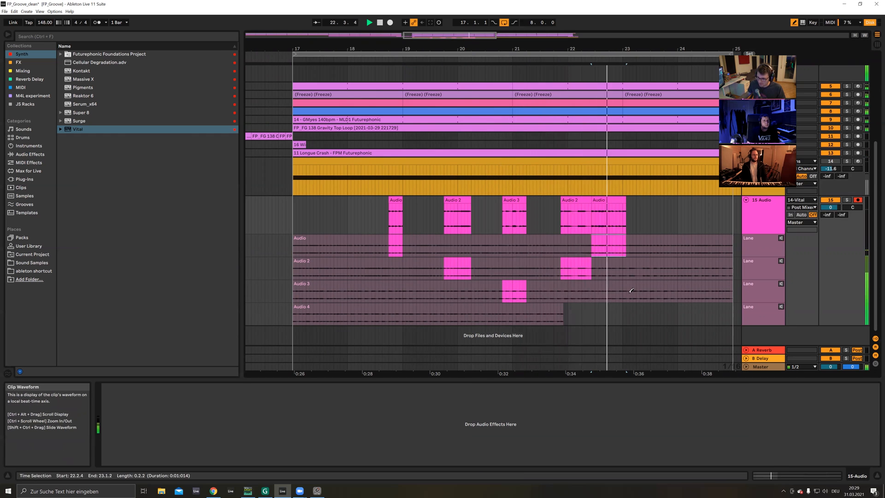
left_click_drag(623, 291, 674, 289)
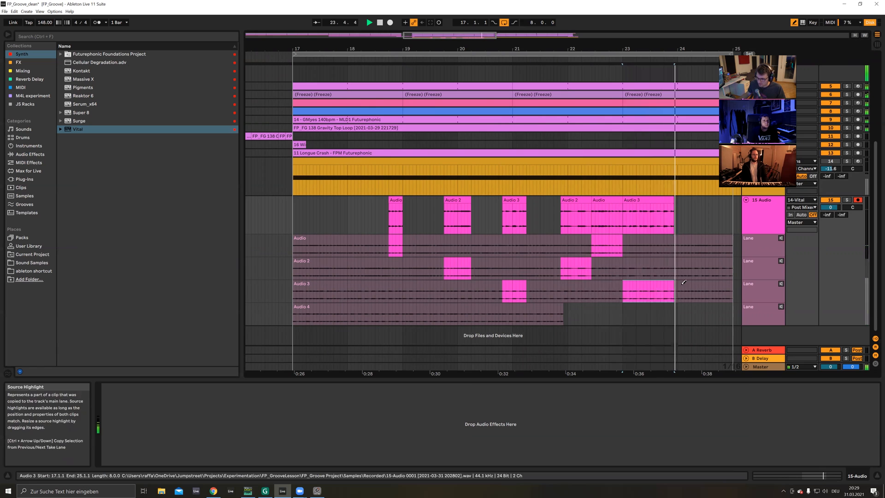
left_click_drag(698, 245, 729, 245)
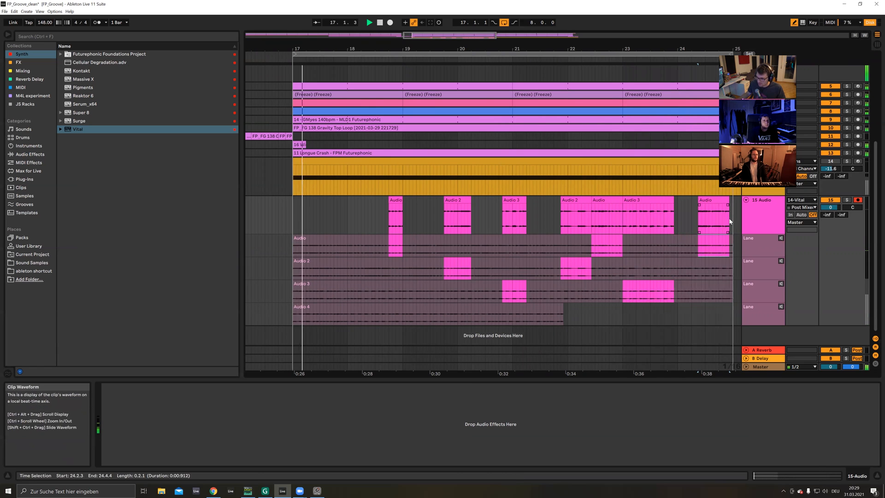
left_click_drag(392, 290, 368, 291)
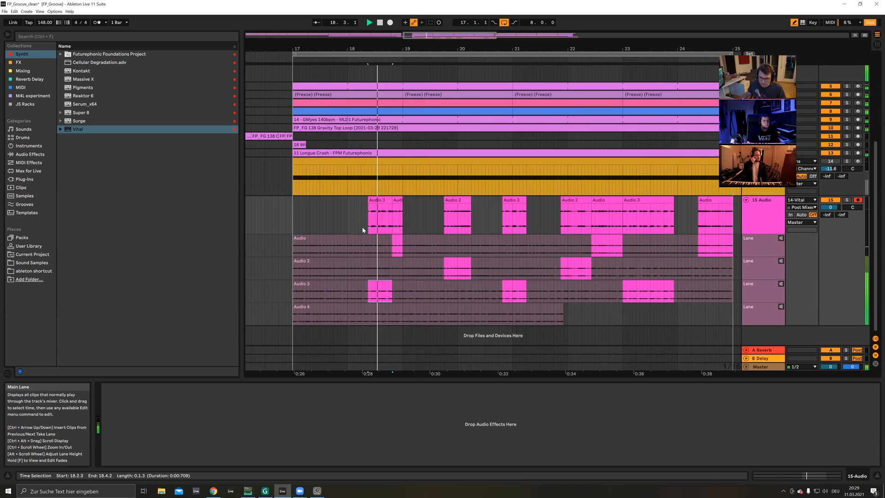
key("b")
key("space")
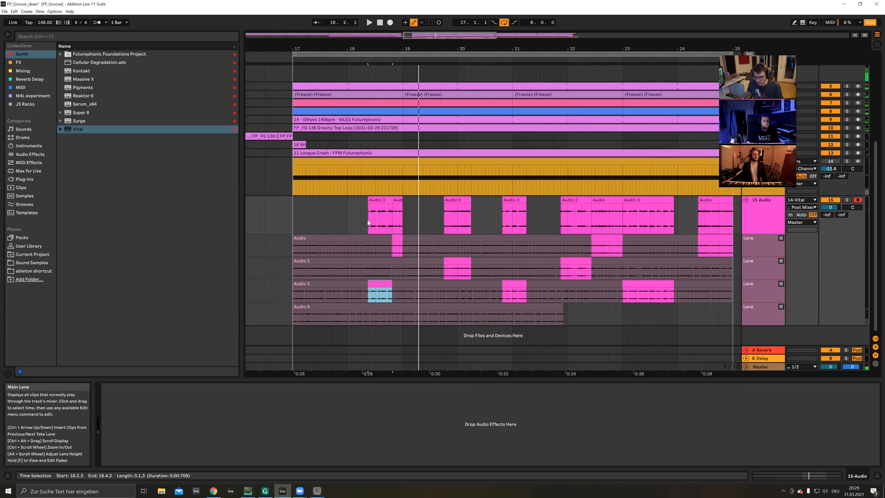
Step: Set the fixed grid to 1/4 and extend the last main-lane Audio clip's start back to bar 17, covering the comped sections
left_click_drag(444, 47, 443, 62)
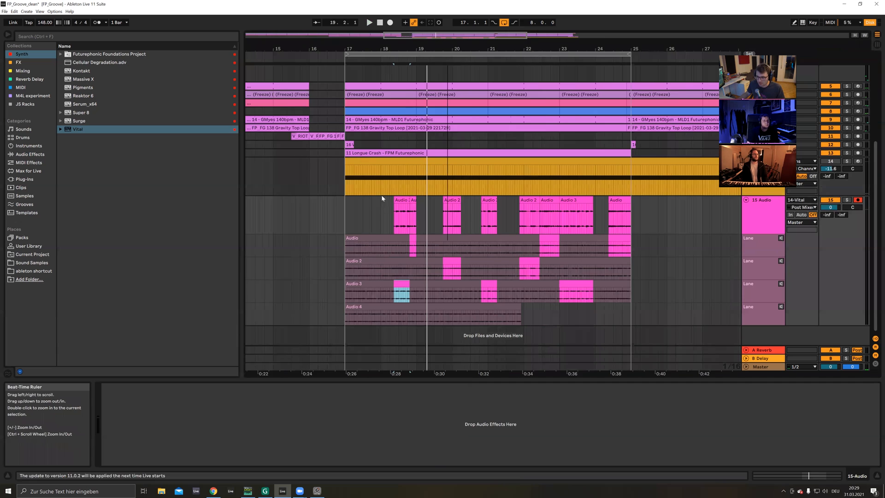
scroll(382, 199, "down", 1, "ctrl")
left_click(541, 232)
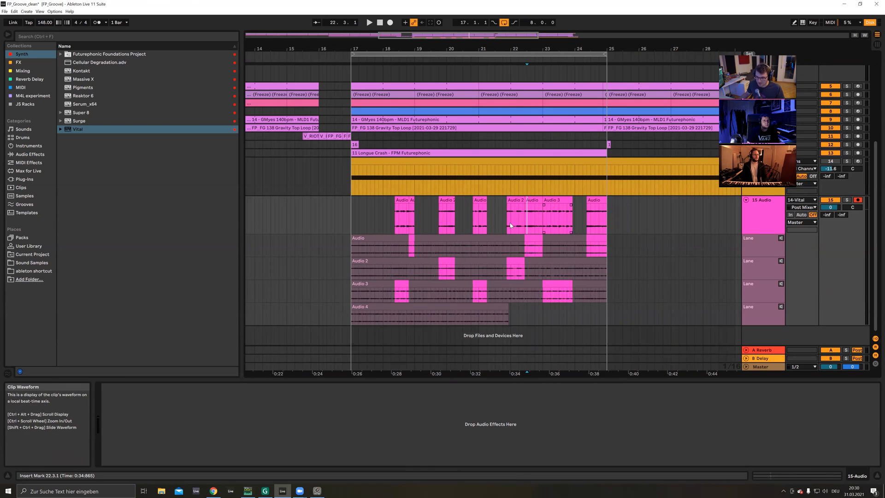
right_click(525, 225)
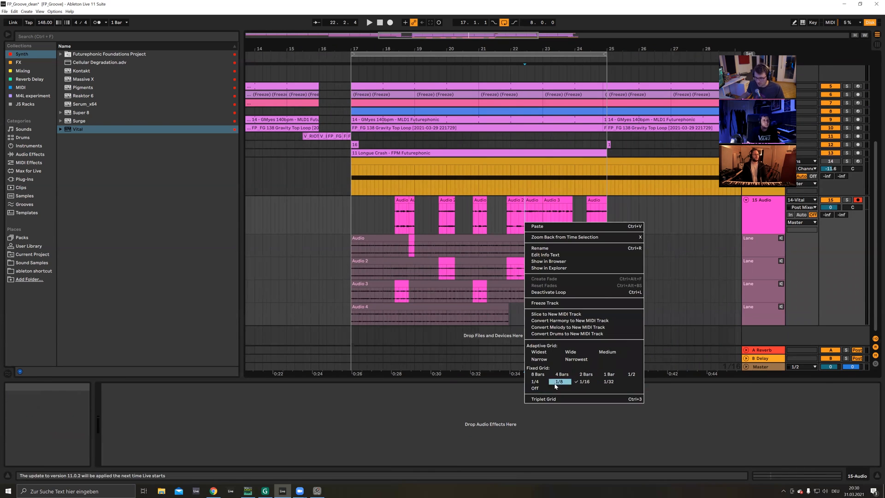
left_click(536, 382)
left_click_drag(587, 200, 174, 218)
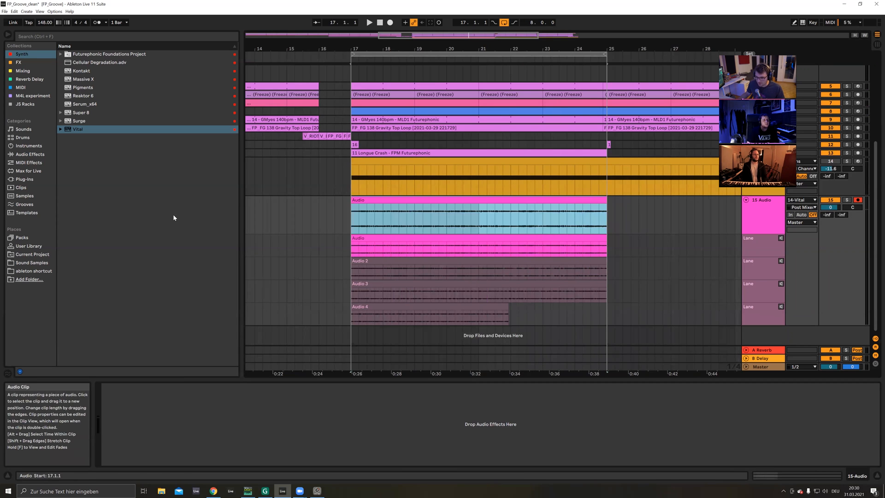
Step: Listen to the soloed 15 Audio track and set the fixed grid to 1/8
left_click(423, 222)
key("space")
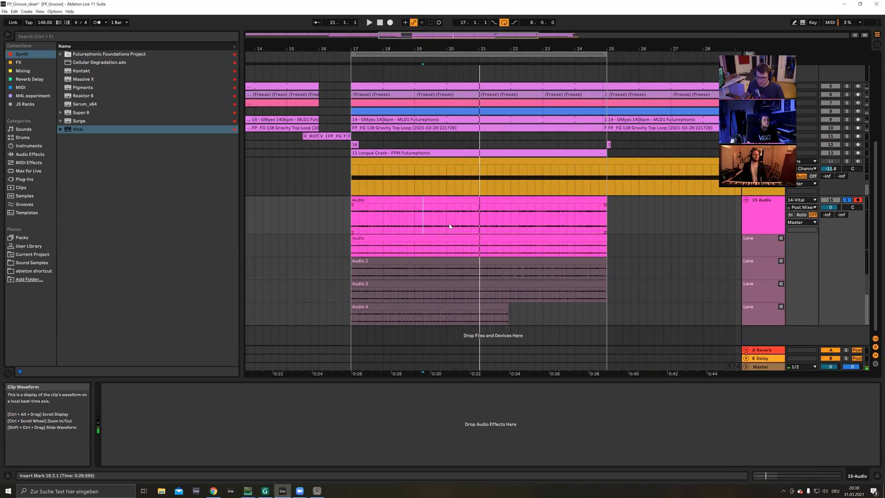
right_click(450, 226)
left_click(491, 389)
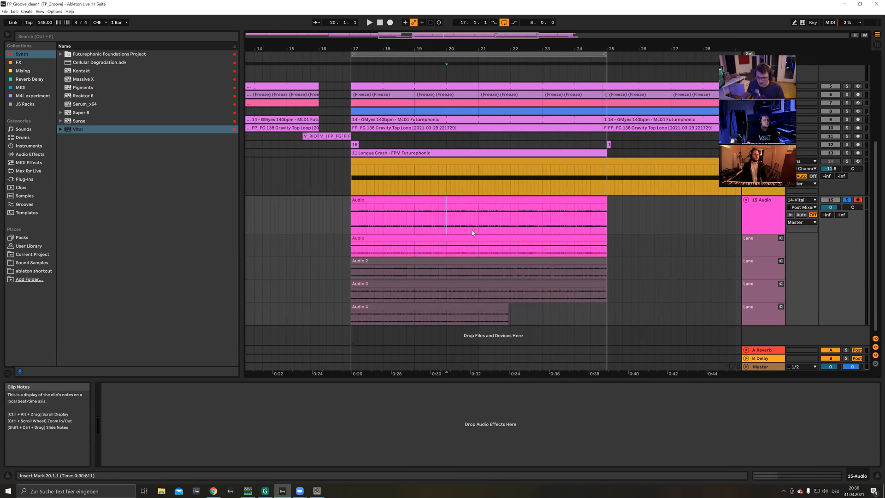
Step: Delete the Audio clip from the first take lane, leaving the main-lane clip in place
left_click_drag(383, 199, 387, 258)
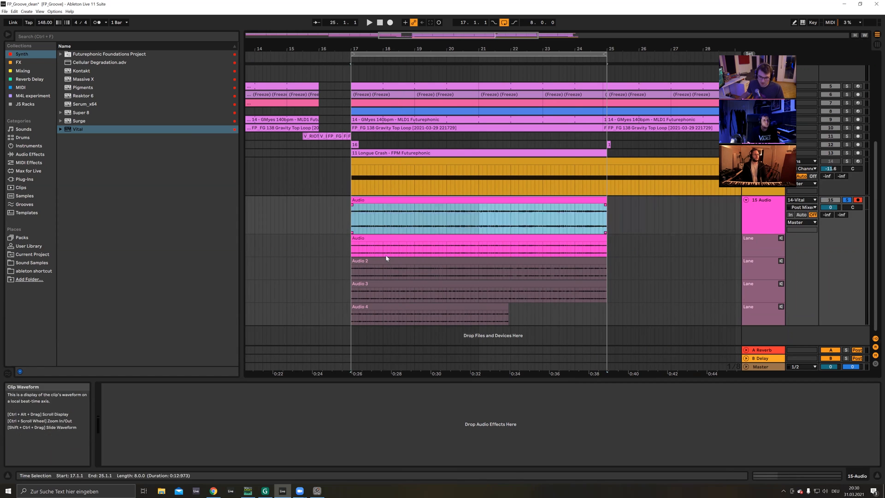
left_click(409, 239)
key("Delete")
left_click(409, 250)
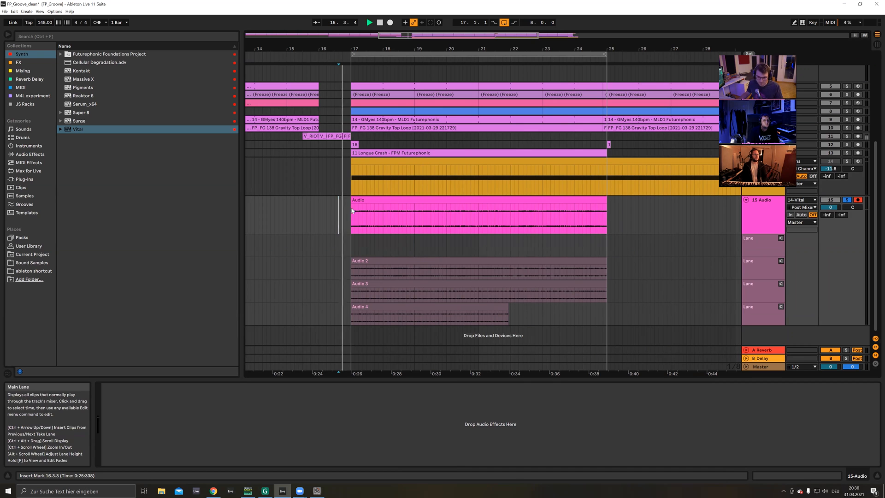
Step: Play back the recorded part without solo and hide the take lanes of the 15 Audio track
left_click_drag(456, 48, 519, 48)
left_click(745, 201)
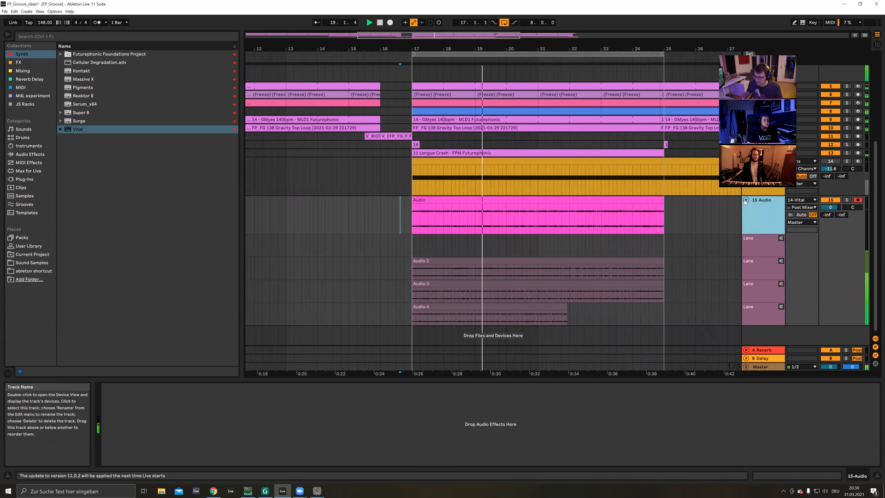
left_click(745, 202)
left_click(746, 201)
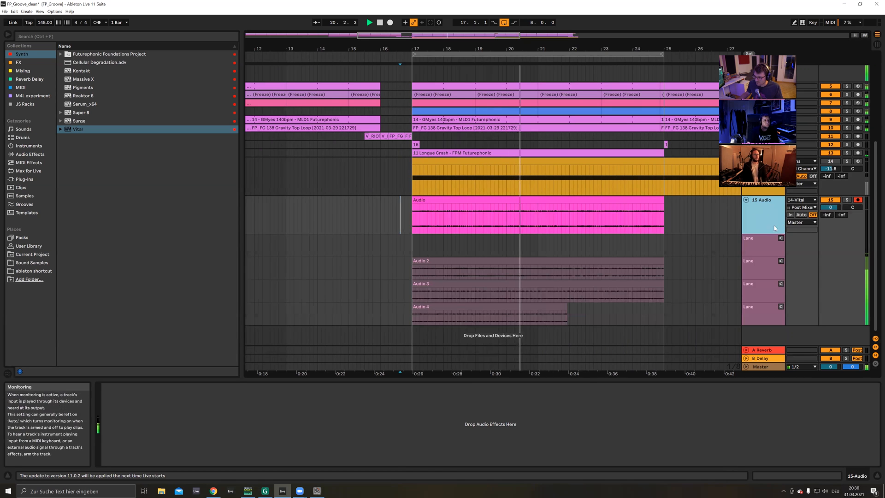
right_click(771, 220)
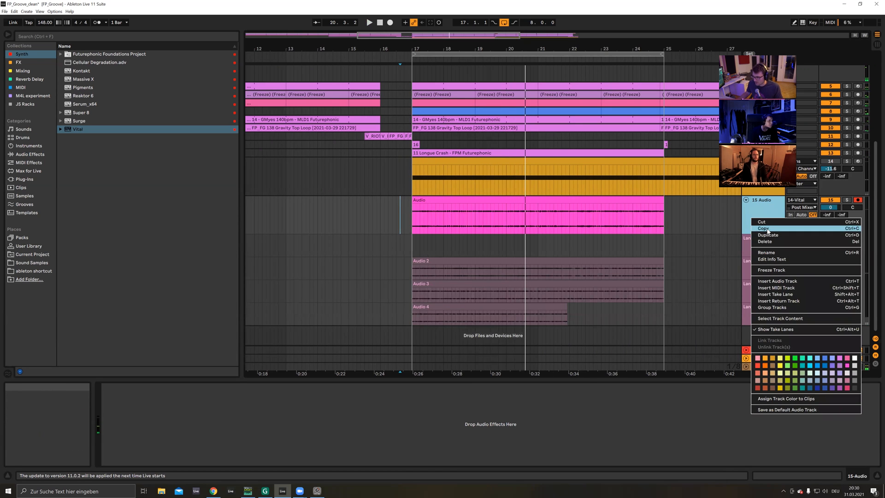
left_click(779, 329)
Step: Insert a new MIDI track below the 15 Audio track
left_click(751, 191)
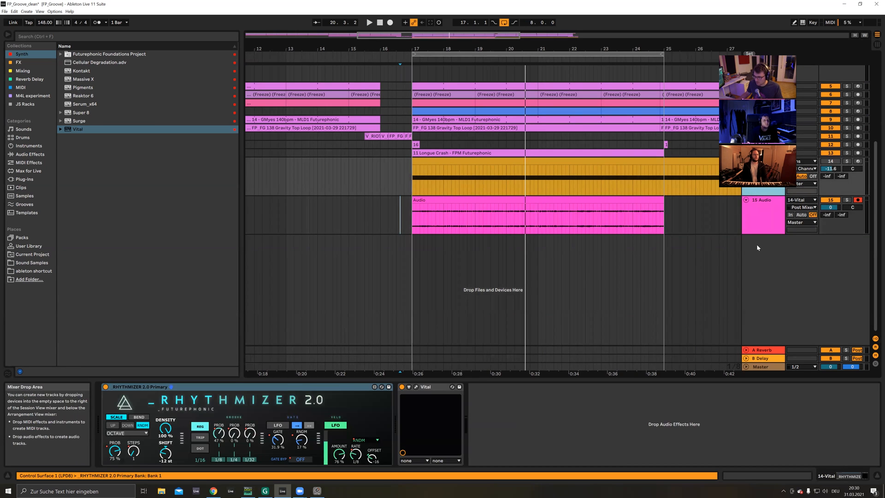
right_click(778, 283)
left_click(792, 292)
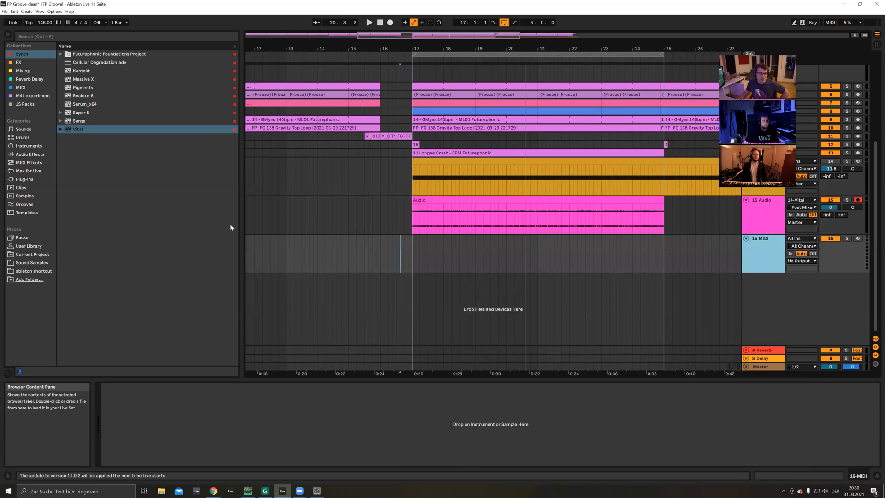
Step: Copy the Vital MIDI clip onto the new 16 MIDI track, starting at bar 17
left_click(402, 226)
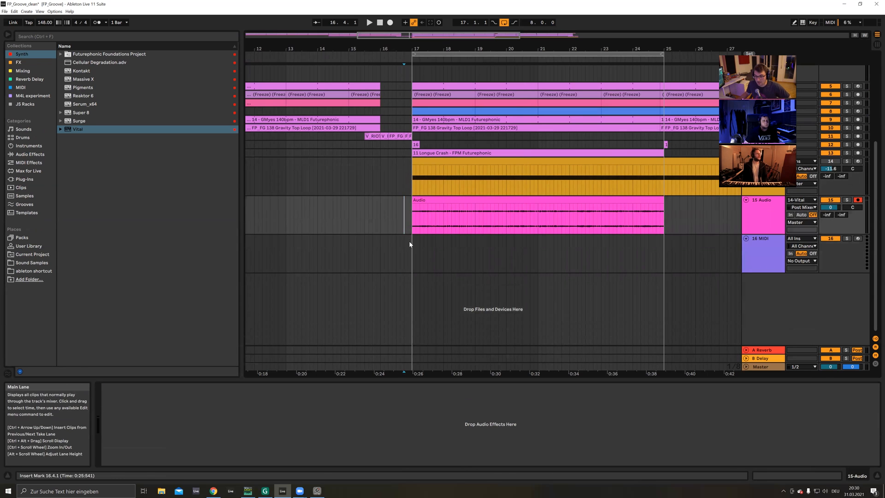
left_click(479, 162)
left_click_drag(479, 163, 480, 256)
left_click(535, 258)
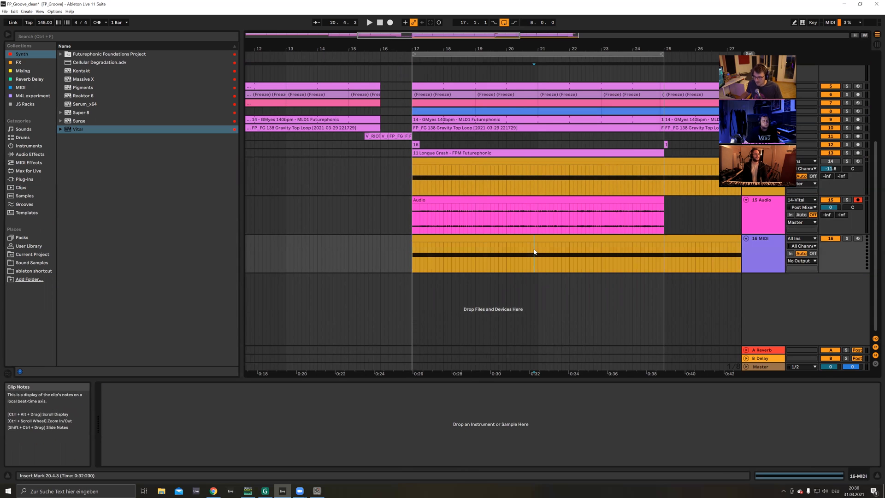
Step: Load the RHYTHMIZER 2.0 Gecko MIDI effect onto the 16 MIDI track
left_click(21, 87)
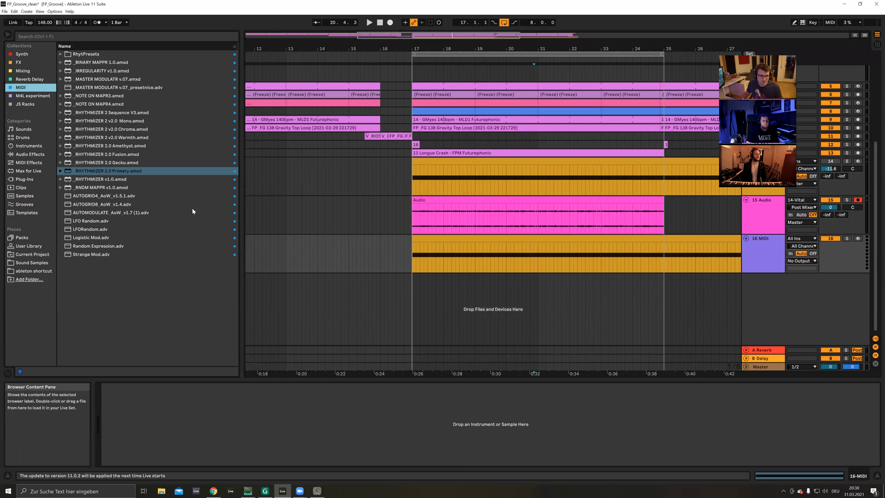
left_click(117, 164)
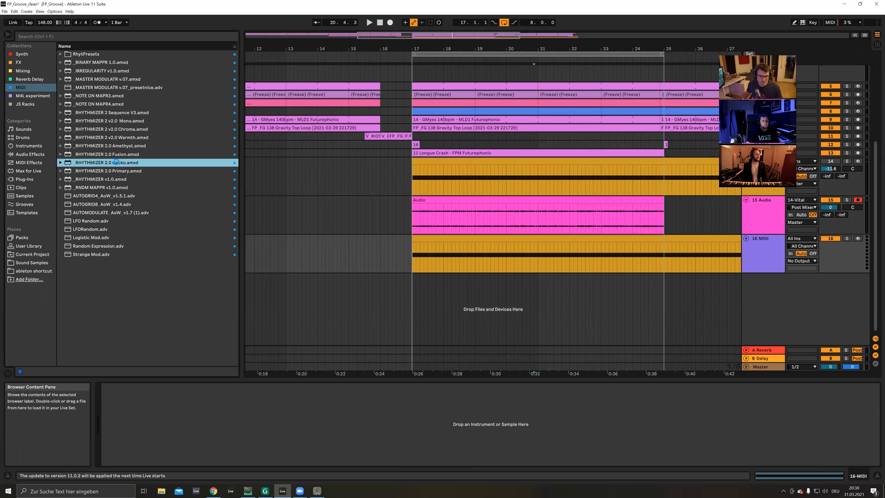
left_click(428, 239)
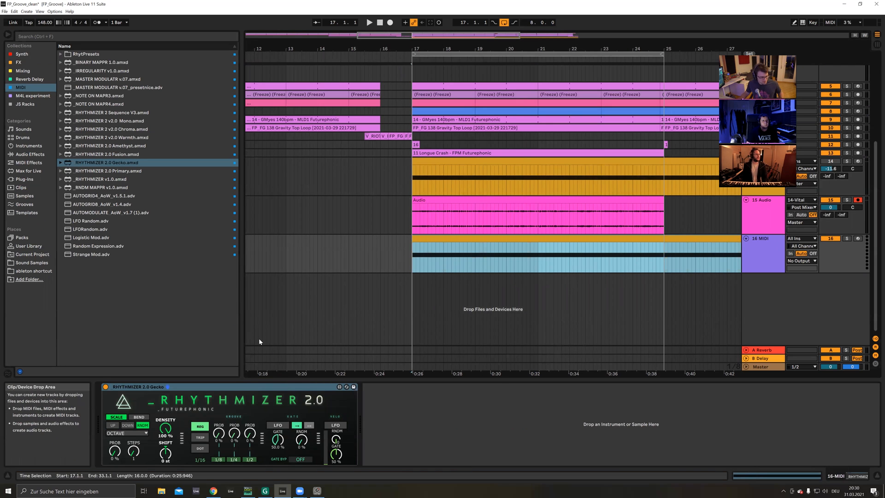
left_click(129, 155)
left_click(127, 146)
left_click(125, 138)
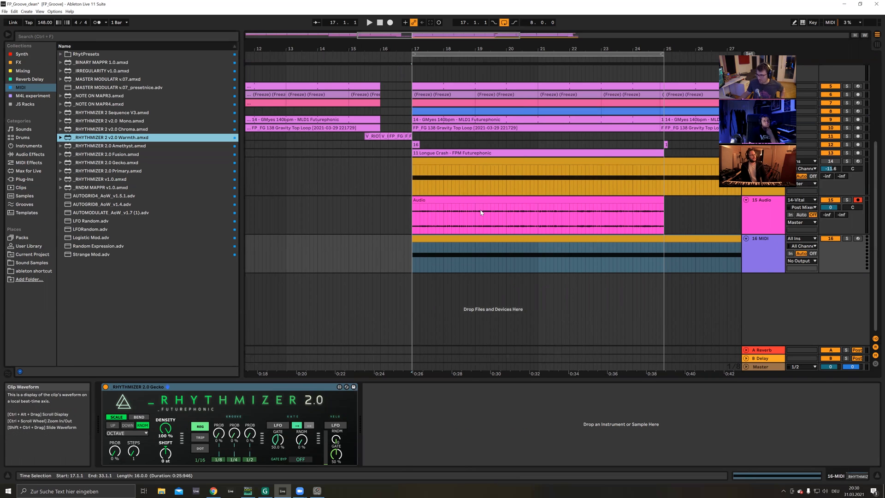
left_click(497, 257)
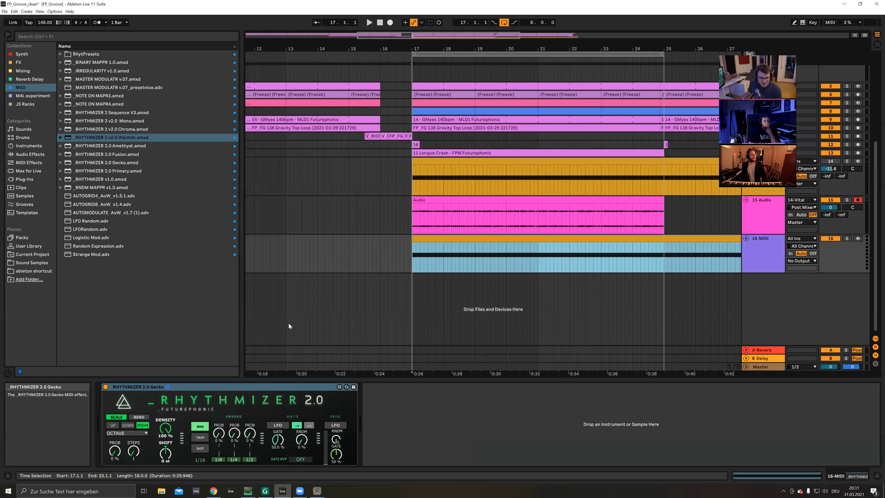
left_click(251, 391)
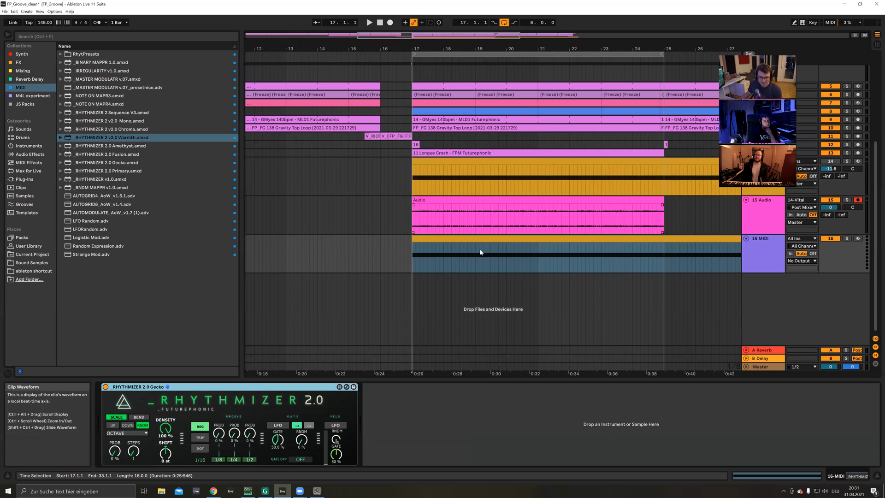
left_click(474, 261)
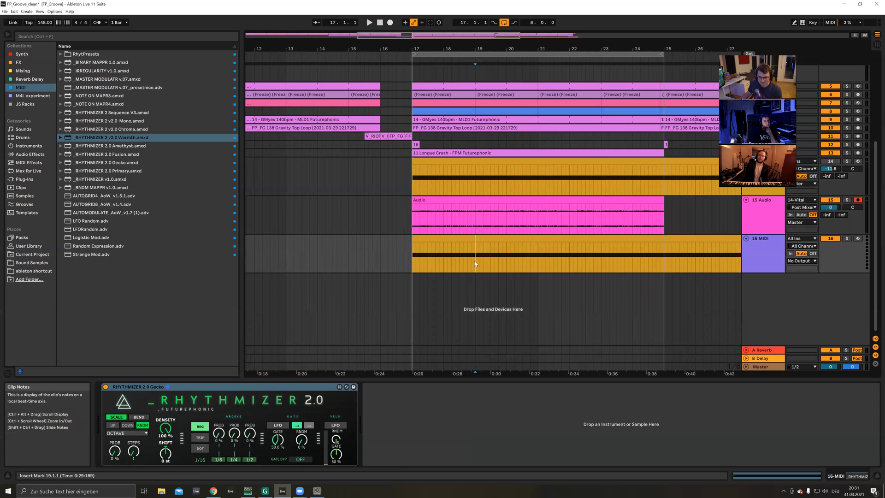
Step: Try adding the RHYTHMIZER 2 v2.0 Chroma effect after Gecko on the 16 MIDI track, and delete it from the chain
left_click(123, 130)
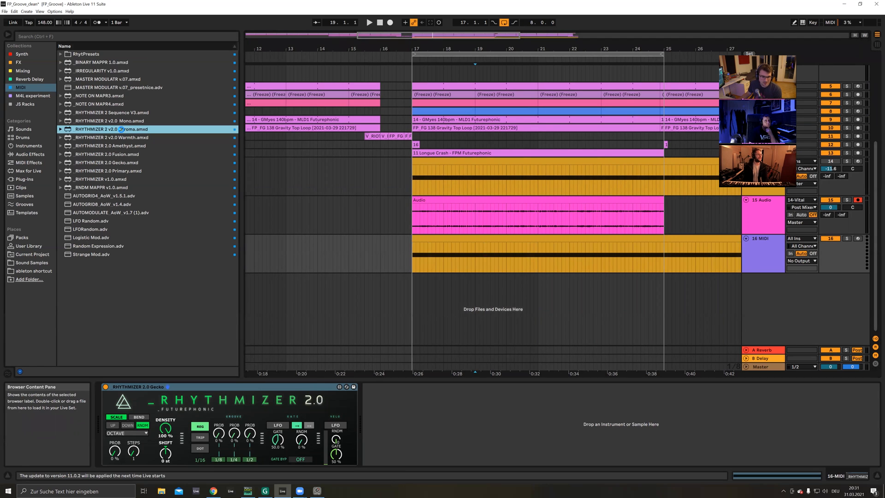
left_click_drag(451, 346, 465, 401)
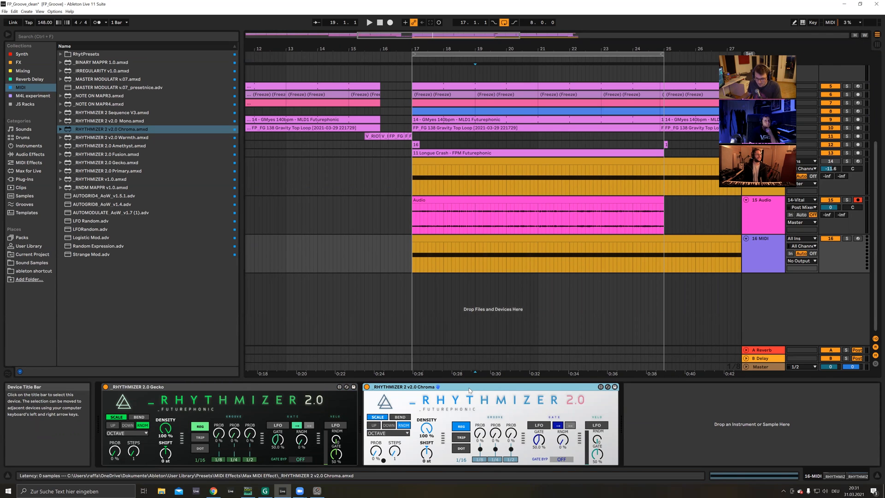
key("Delete")
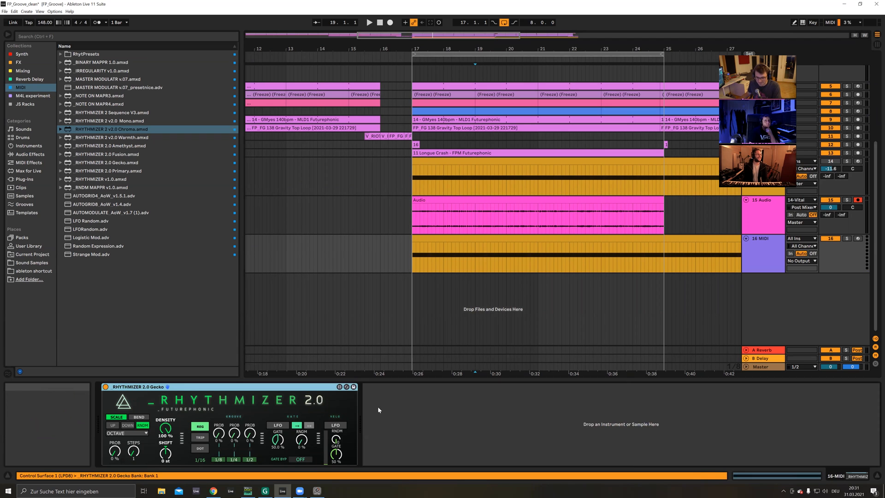
left_click(423, 268)
left_click(419, 263)
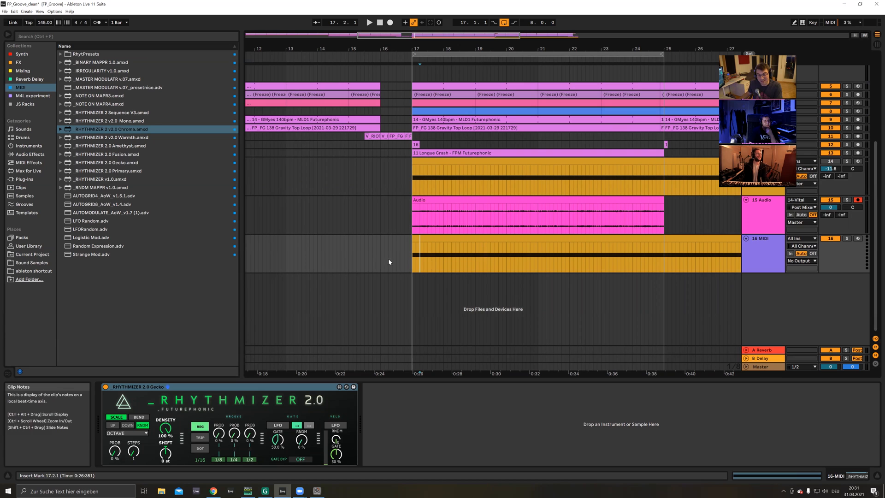
left_click(413, 261)
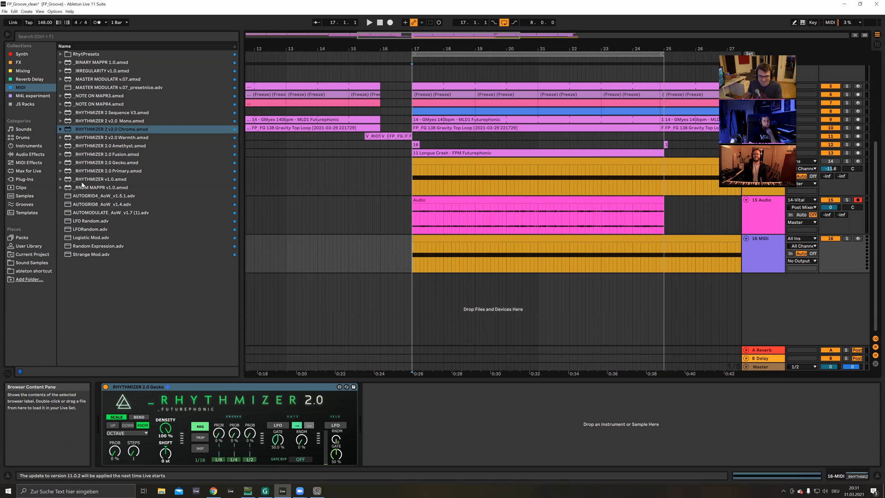
Step: Add the RHYTHMIZER 2.0 Fusion and Amethyst effects after Gecko, and remove both so only Gecko remains
left_click(28, 54)
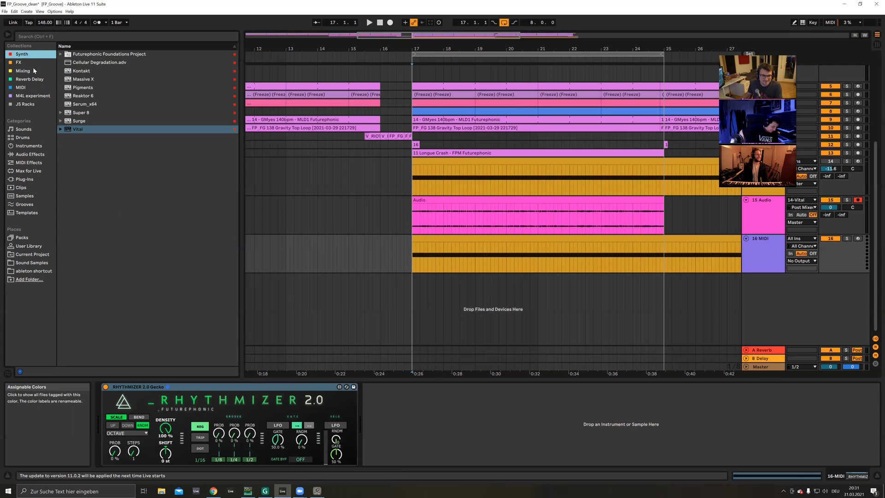
left_click(25, 87)
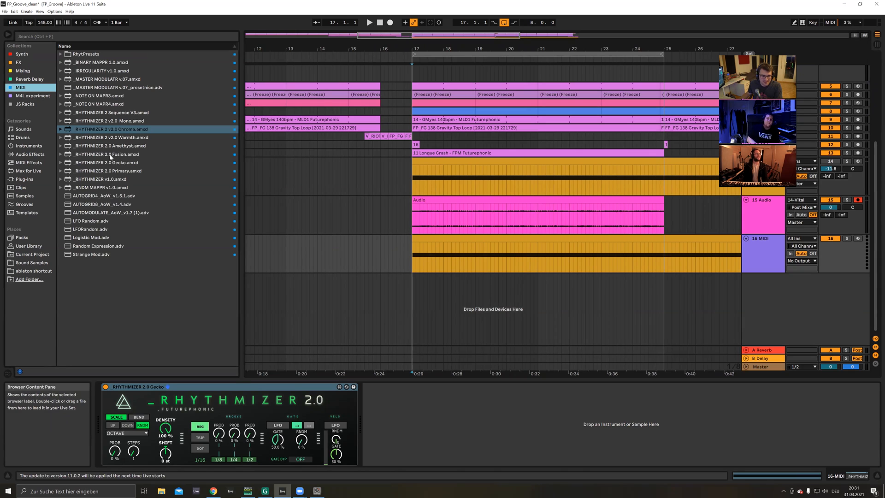
left_click_drag(111, 157, 463, 398)
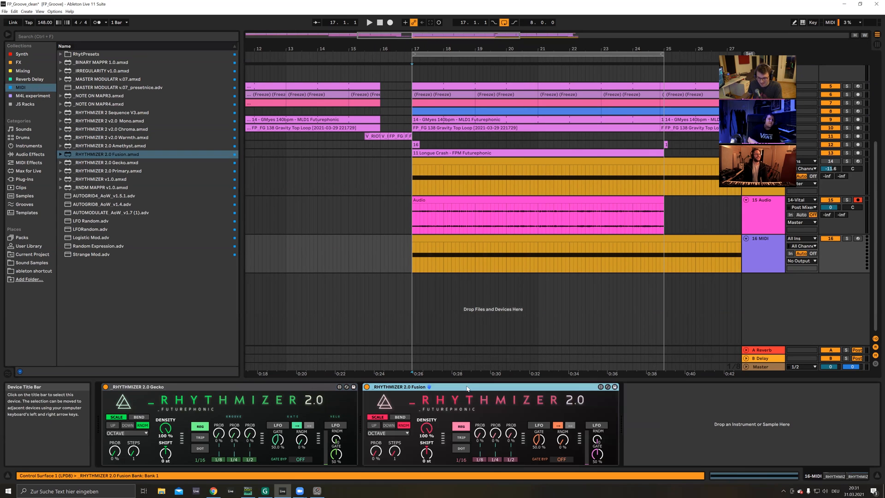
left_click(118, 146)
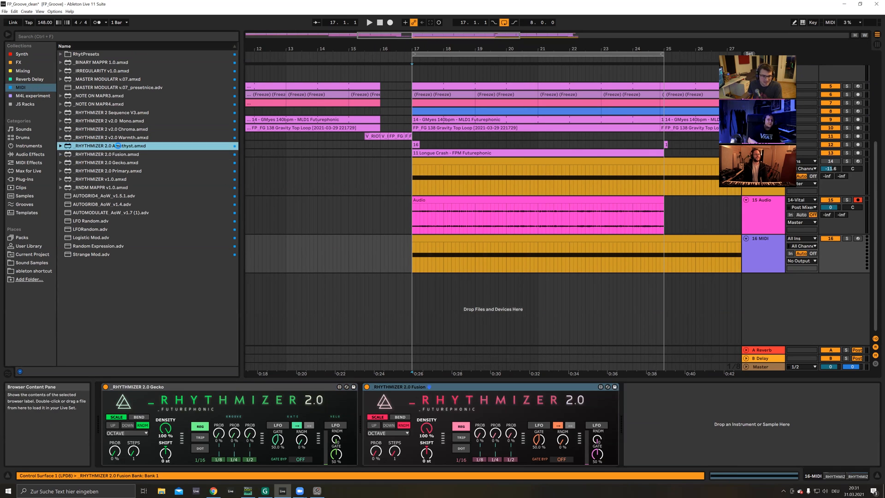
left_click_drag(622, 357, 738, 424)
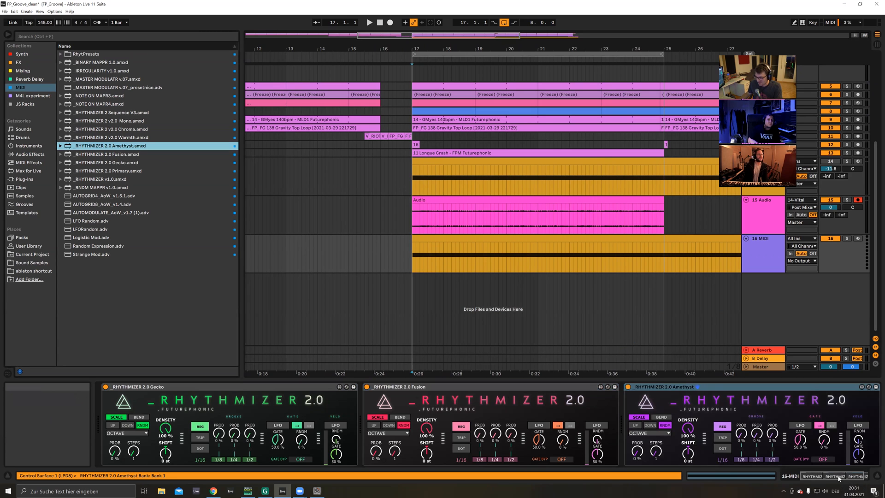
left_click_drag(845, 477, 838, 476)
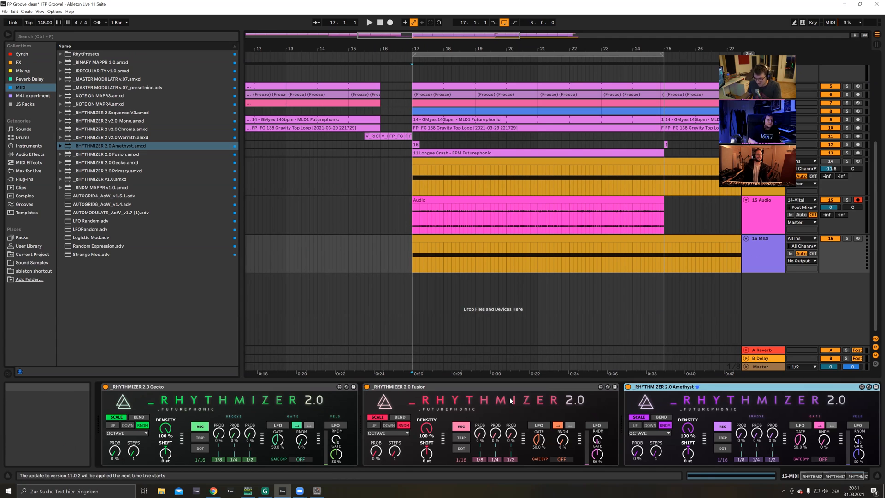
key("Delete")
key("Delete")
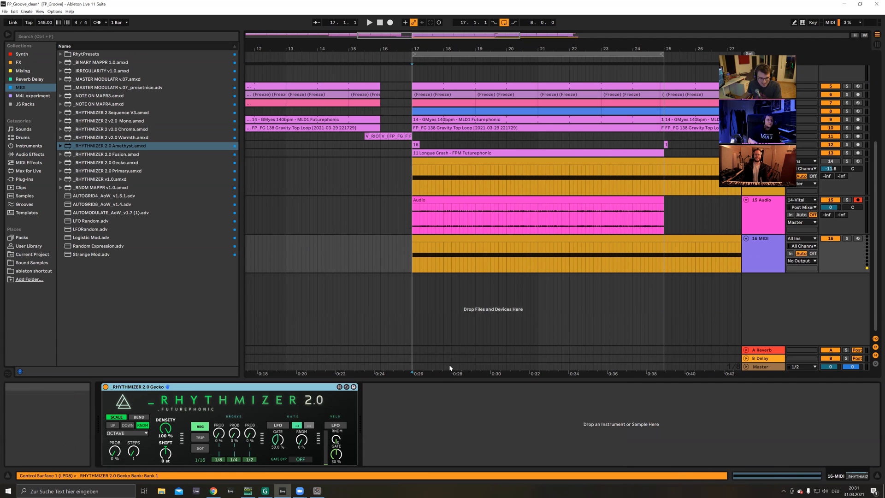
Step: Load the Pigments synth onto the 16 MIDI track behind the Gecko Rhythmizer
left_click(471, 268)
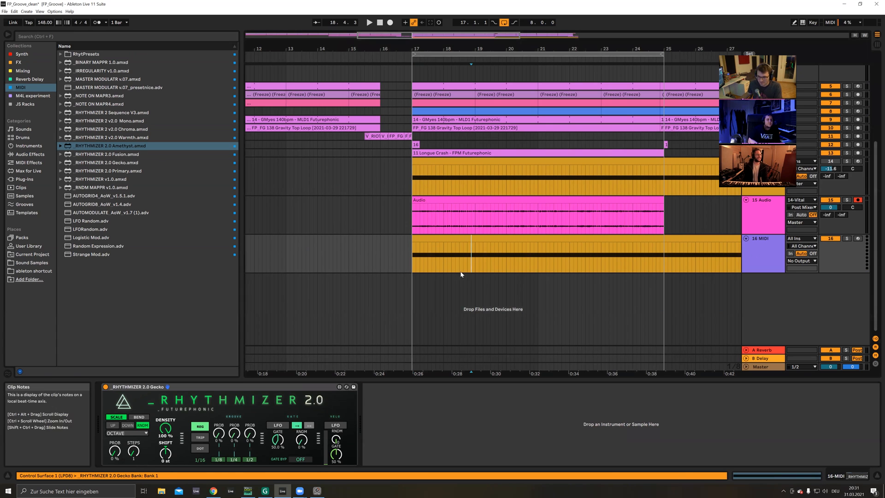
left_click(21, 54)
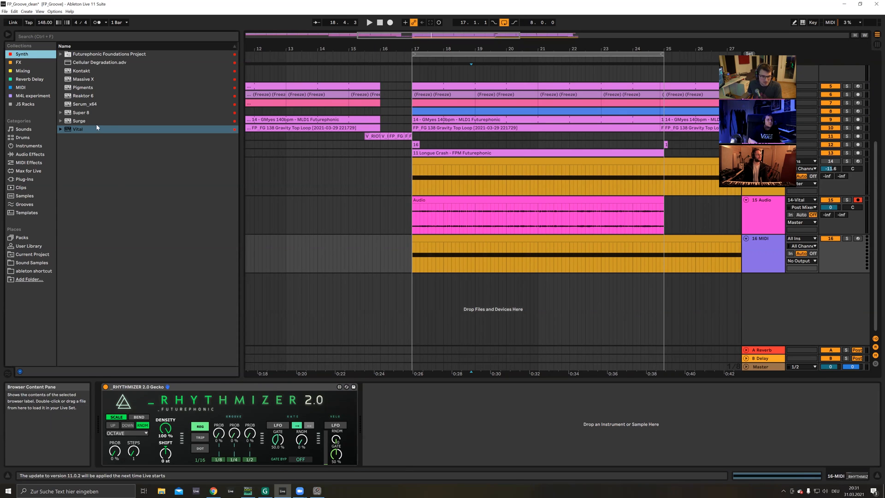
double_click(86, 88)
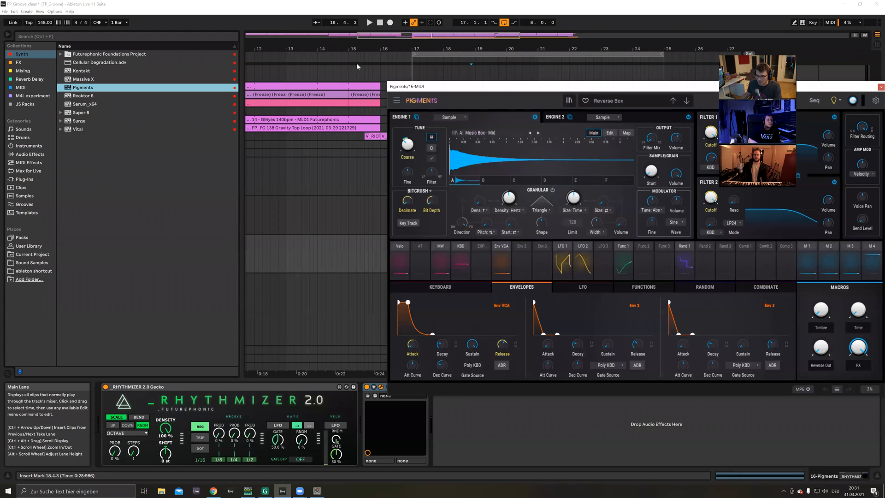
Step: Load the Default template preset in Pigments and reposition its plug-in window so the track controls are accessible
left_click_drag(580, 84, 339, 67)
left_click(376, 83)
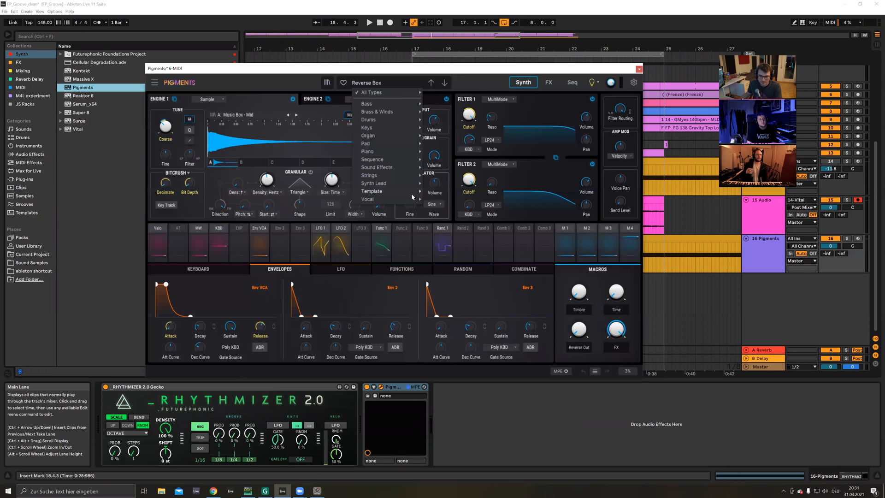
left_click(440, 201)
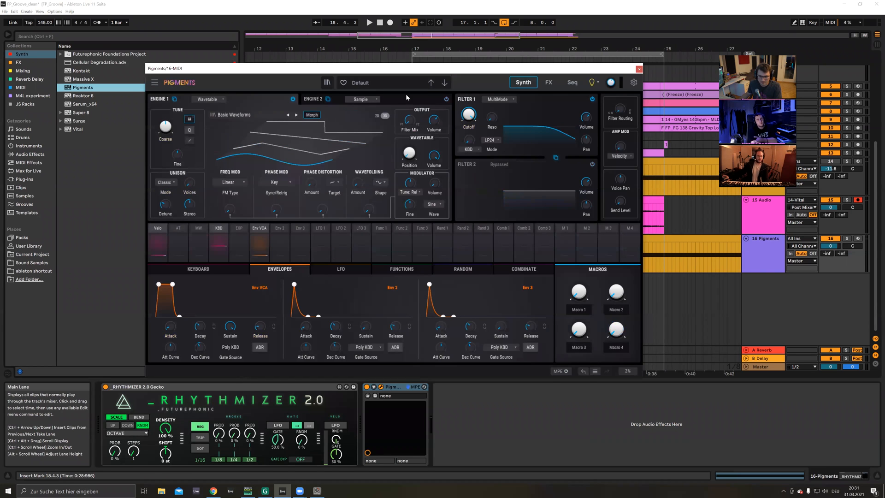
left_click_drag(415, 69, 453, 71)
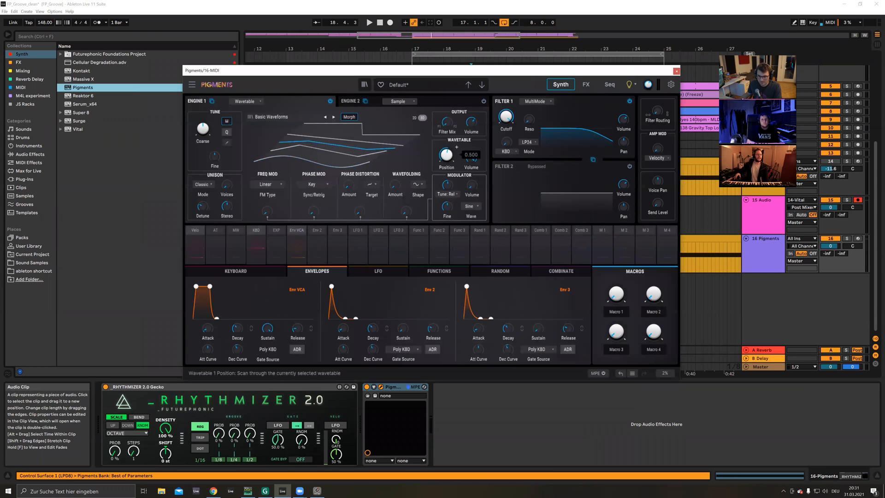
Step: Lower the volume of the 16 Pigments track to -1.0 dB
left_click(751, 253)
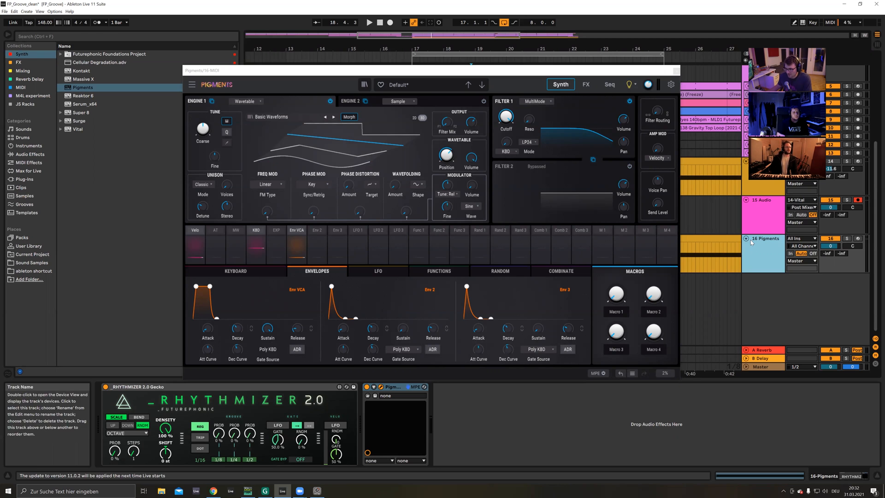
left_click(449, 400)
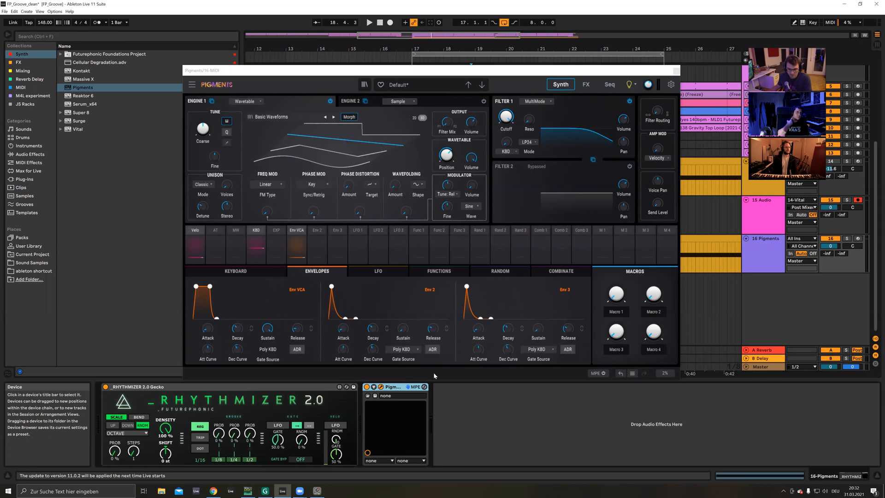
left_click(828, 254)
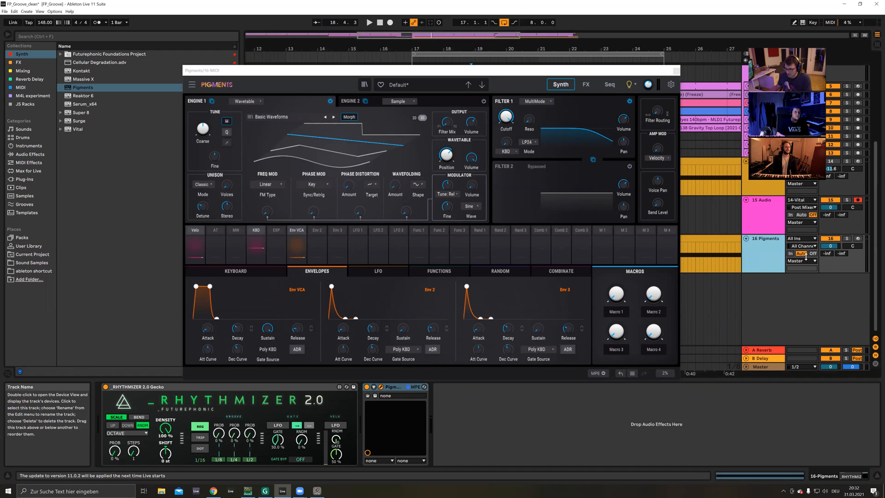
left_click(830, 245)
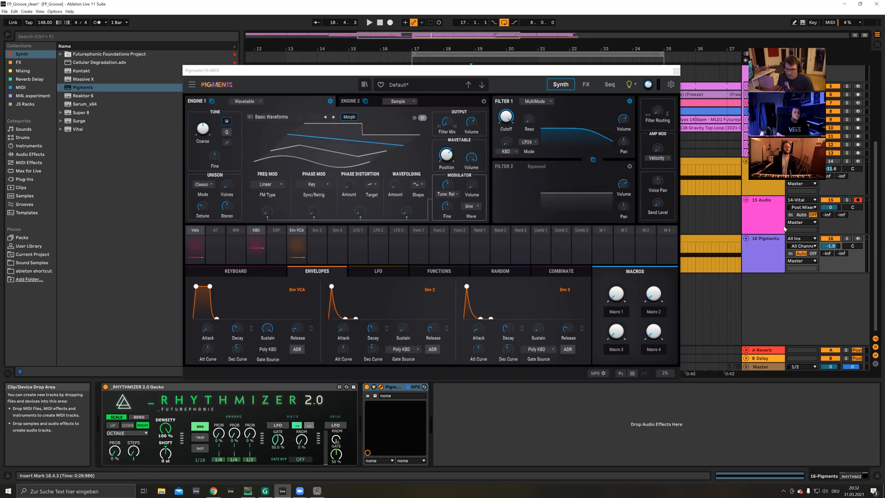
Step: Keep the Gecko Rhythmizer's scale on OCTAVE, show its Bend settings and set the bend amount to 100 %
left_click(132, 417)
left_click(115, 417)
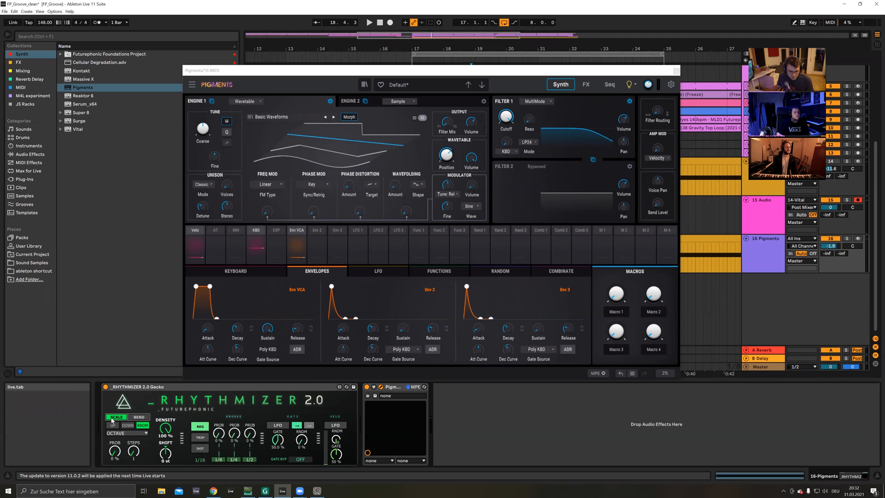
left_click(124, 434)
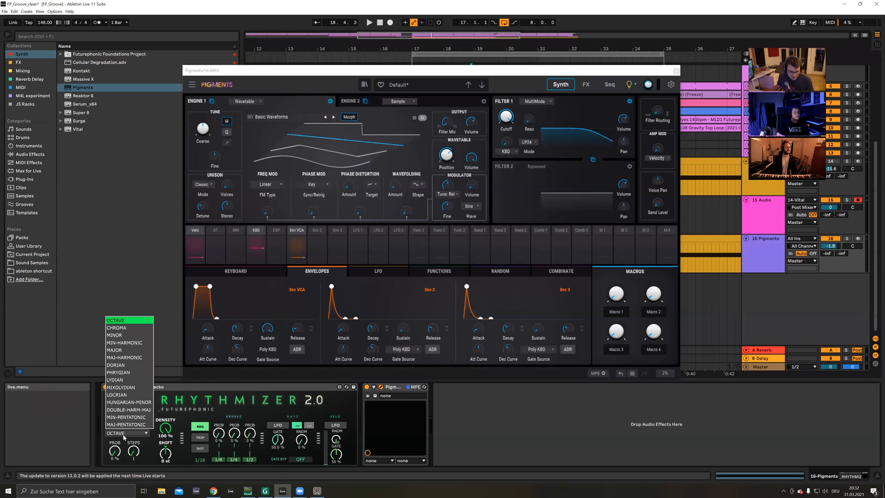
left_click(125, 320)
left_click(140, 417)
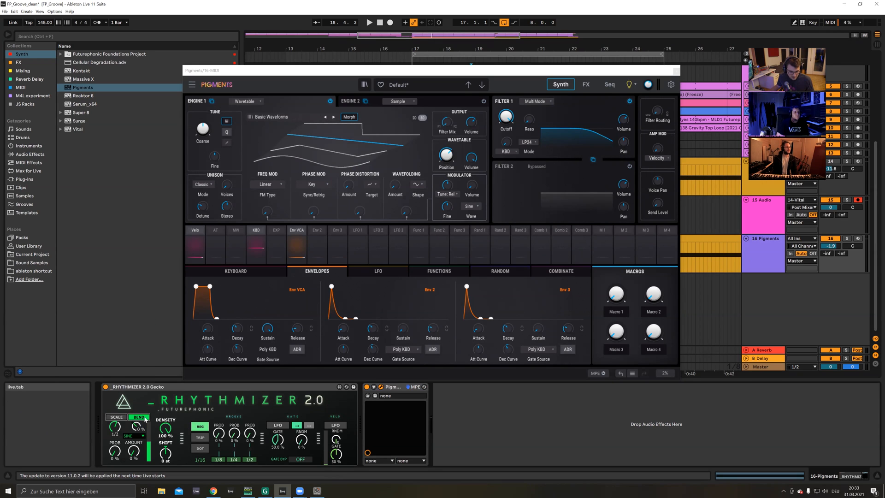
left_click_drag(134, 454, 134, 414)
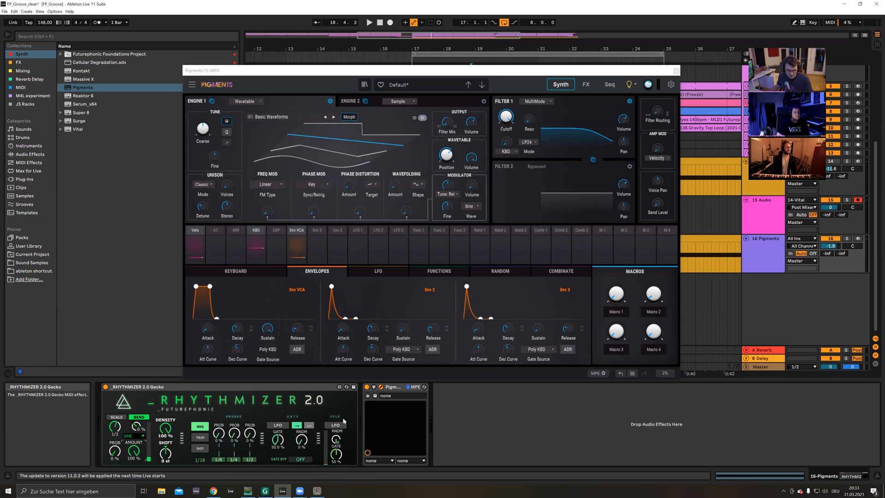
Step: Solo the 16 Pigments track and play its MIDI clip from bar 17
left_click(695, 249)
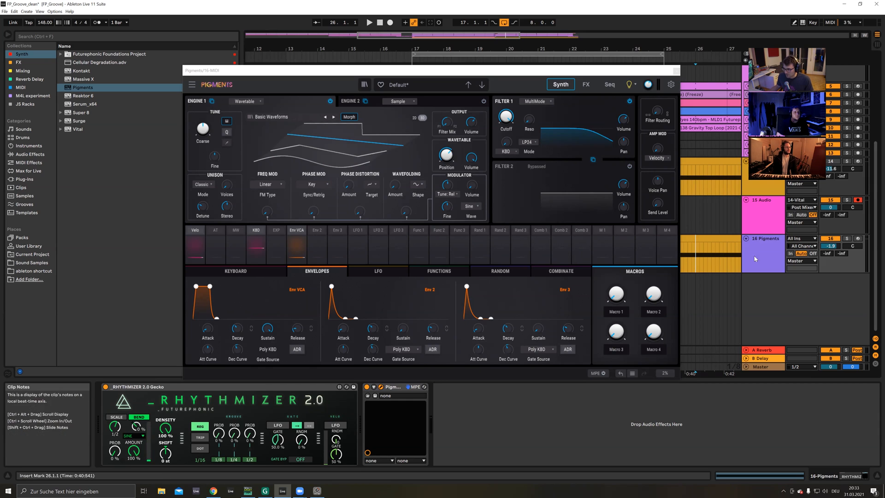
left_click(716, 236)
key("space")
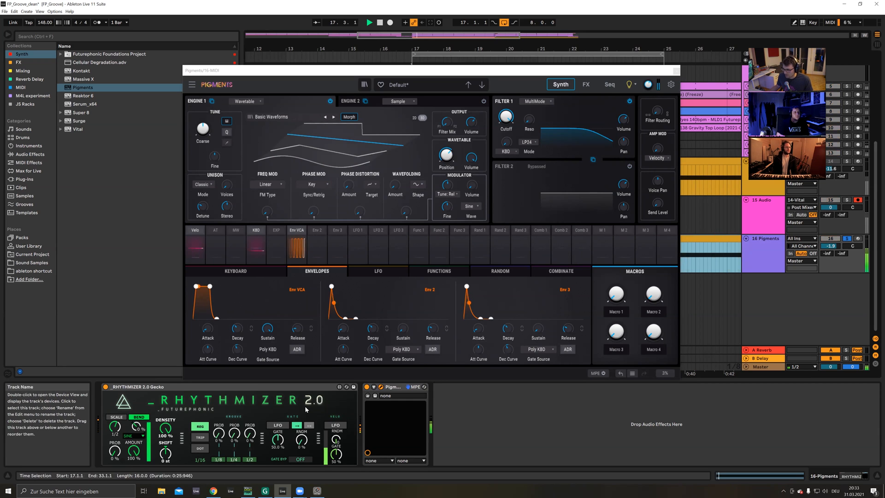
Step: Set the Gecko Rhythmizer's bend probability to 100 %, audition the clip, and reduce the probability to 51 %
key("space")
left_click_drag(114, 451, 116, 415)
key("space")
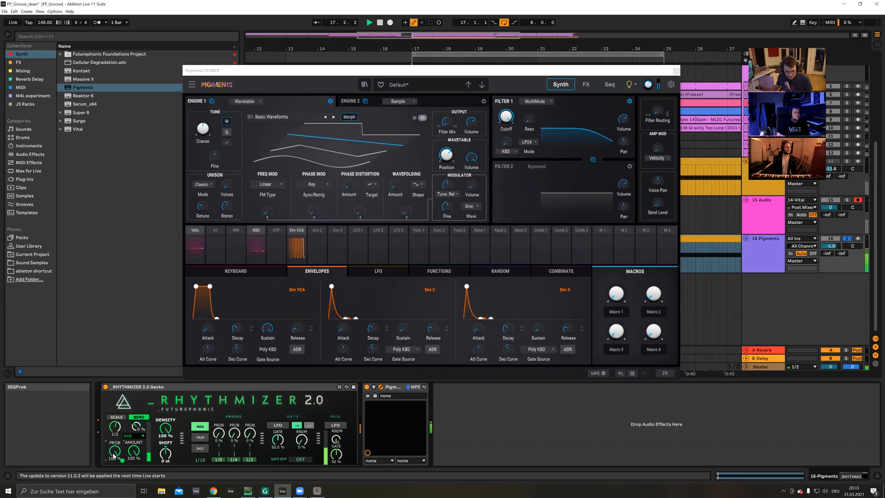
key("space")
mouse_move(116, 454)
left_mouse_down()
mouse_move(115, 493)
mouse_move(115, 436)
mouse_move(115, 453)
left_mouse_up()
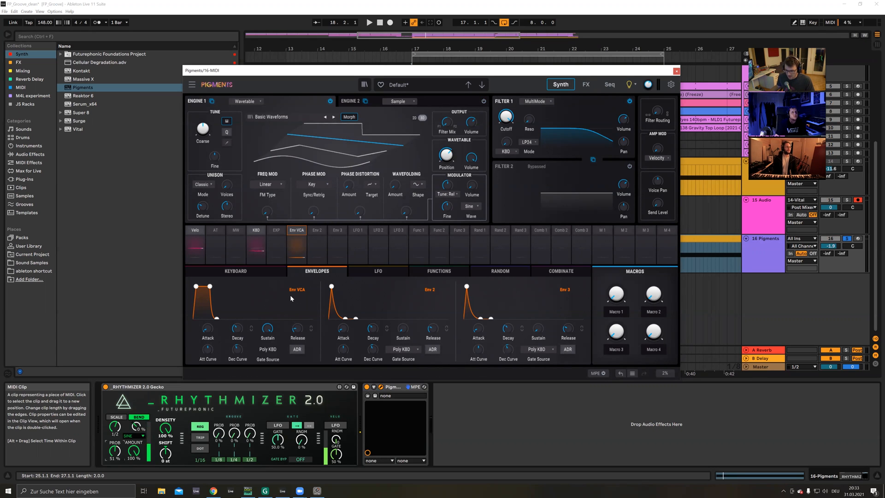
Step: Show the Pigments keyboard settings, try a 3/8 bend rate, and set Gecko's pitch shift to -12 st during playback
left_click(226, 271)
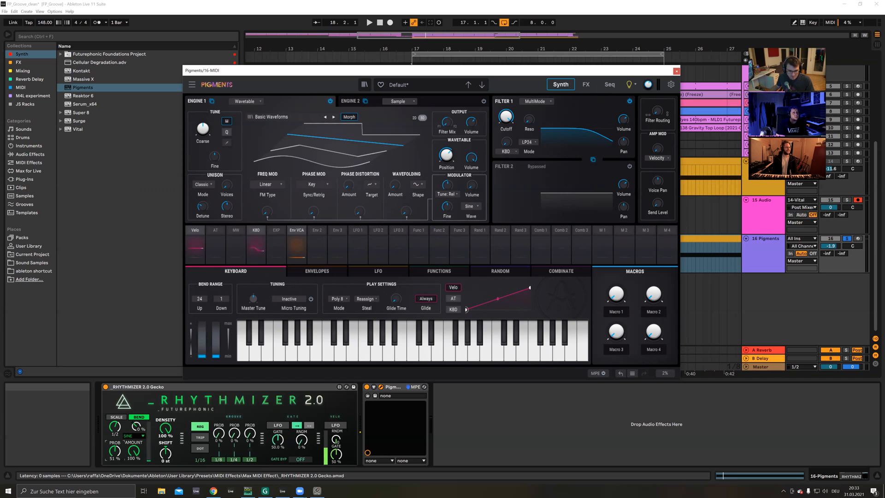
key("space")
left_click_drag(115, 426, 114, 440)
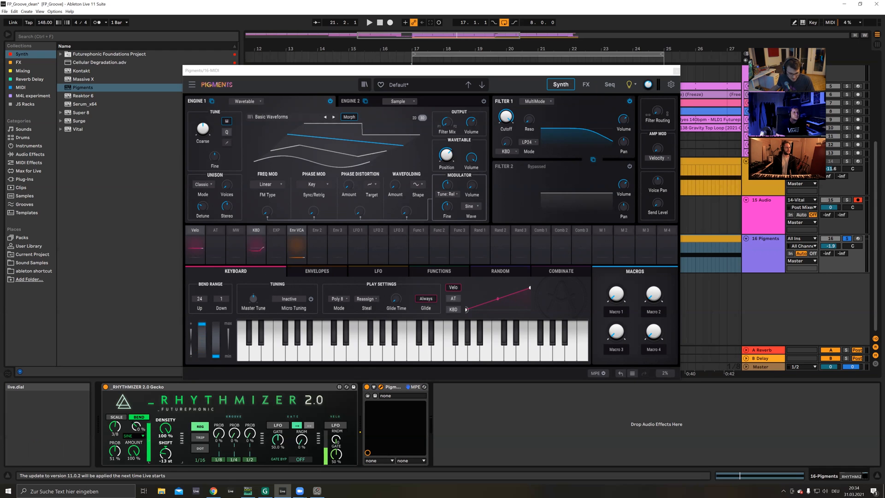
key("space")
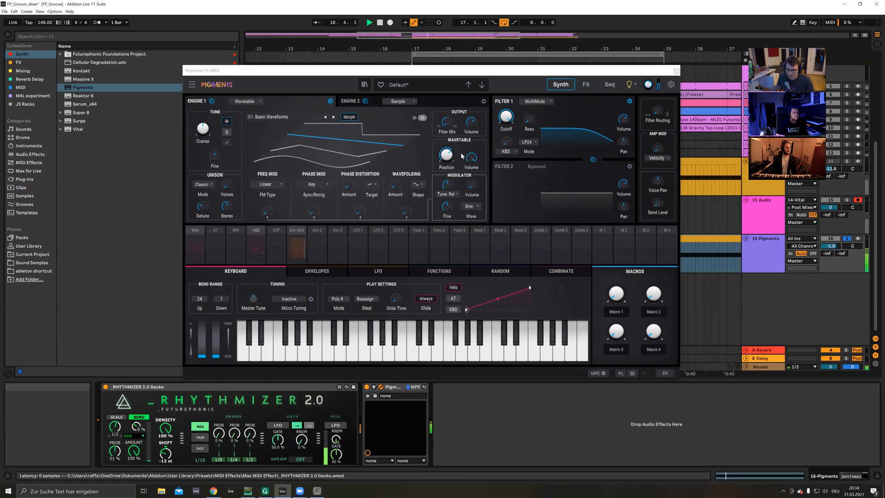
key("space")
Step: Keep Filter 1 on MultiMode, switch its mode to BP24 and adjust the cutoff while auditioning the clip
left_click(545, 100)
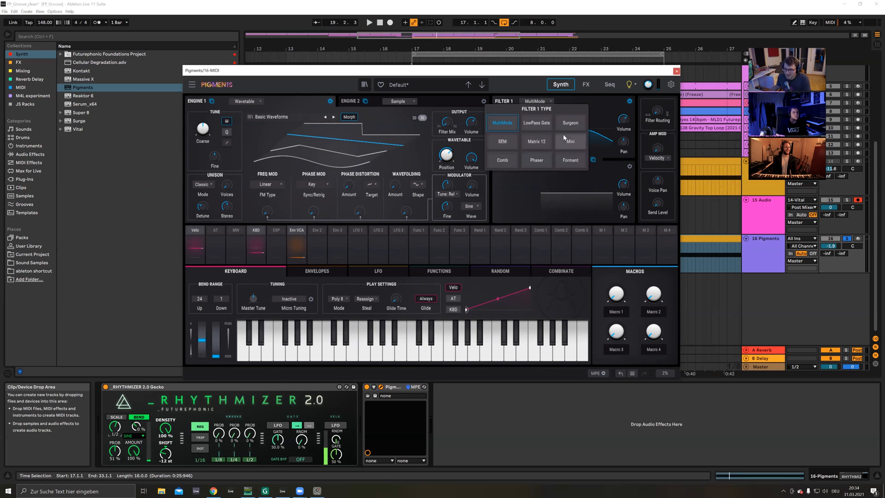
left_click(502, 123)
left_click(529, 142)
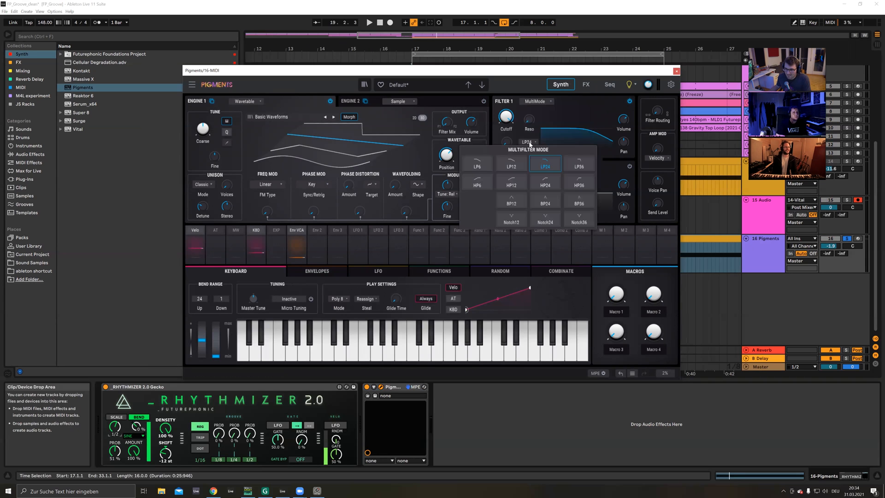
left_click(544, 202)
key("space")
left_click_drag(506, 116, 529, 123)
key("space")
key("space")
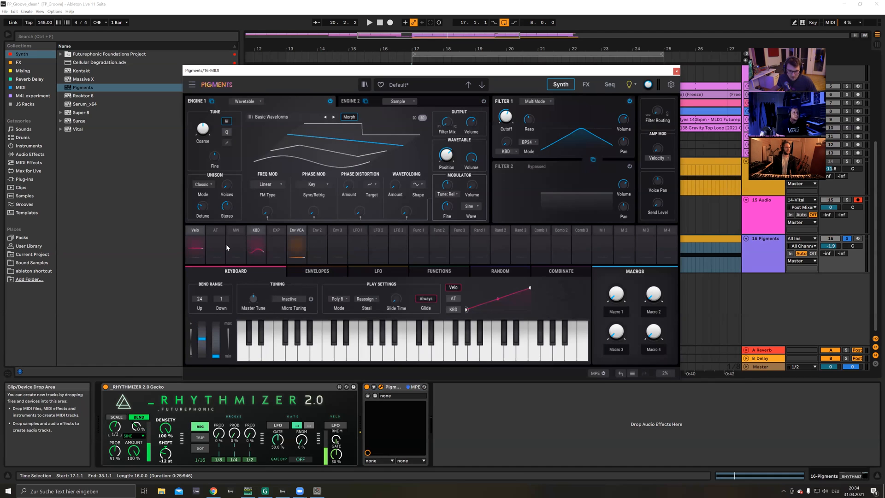
Step: Route velocity to the Filter 1 cutoff with a modulation amount of 0.42 and play the clip
left_click(199, 231)
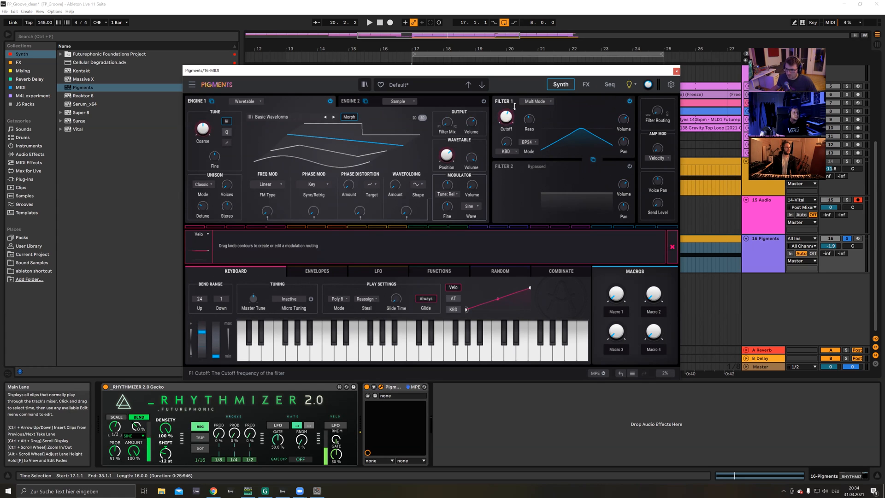
left_click_drag(506, 110, 507, 138)
key("space")
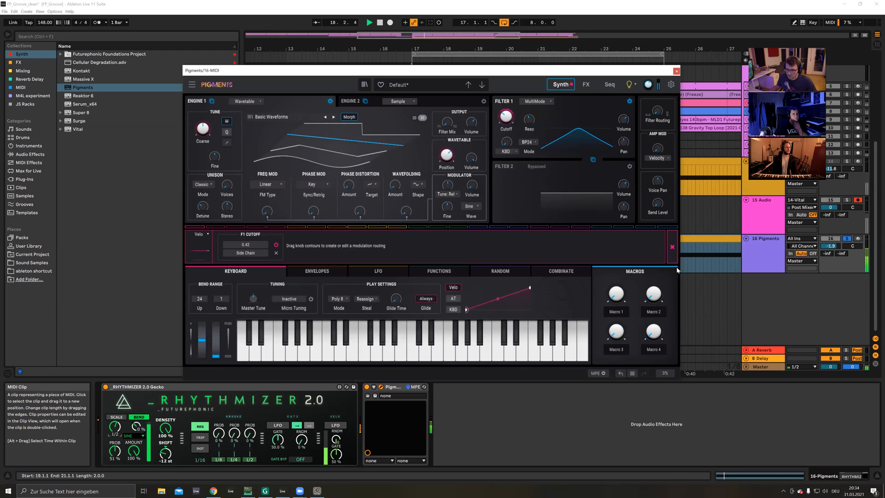
left_click(671, 247)
Step: Raise Gecko's velocity randomization with a 31 % base level, and set the gate length to 30.3 % with 52 % randomization
left_click_drag(336, 439, 336, 404)
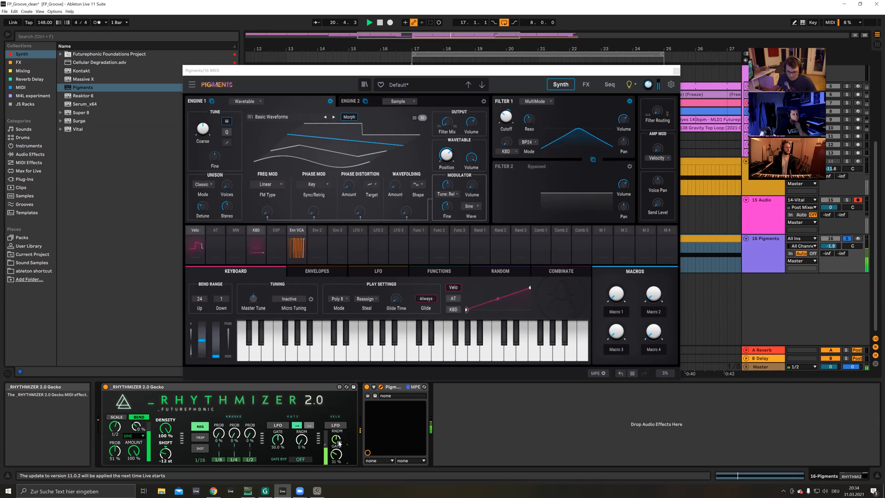
left_click_drag(336, 453, 301, 416)
key("space")
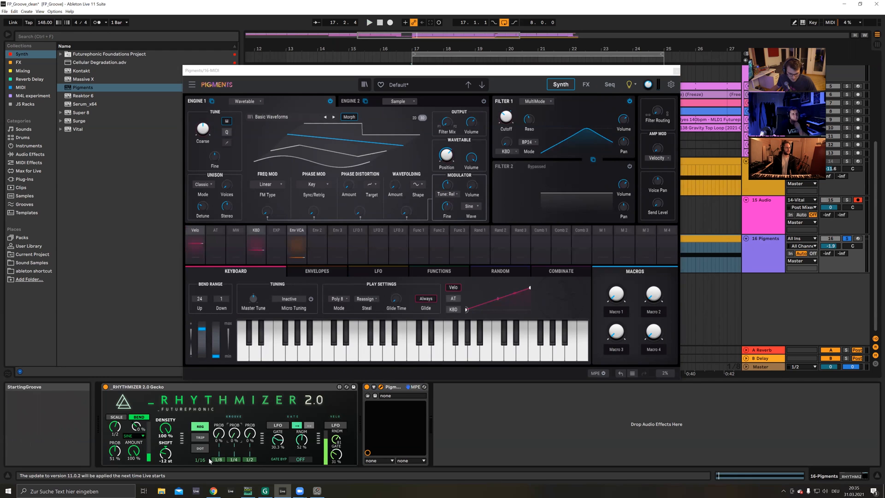
Step: Set Gecko's 1/4 groove probability to 14 % and the bend probability to 52 % during playback
key("space")
left_click_drag(234, 435, 234, 428)
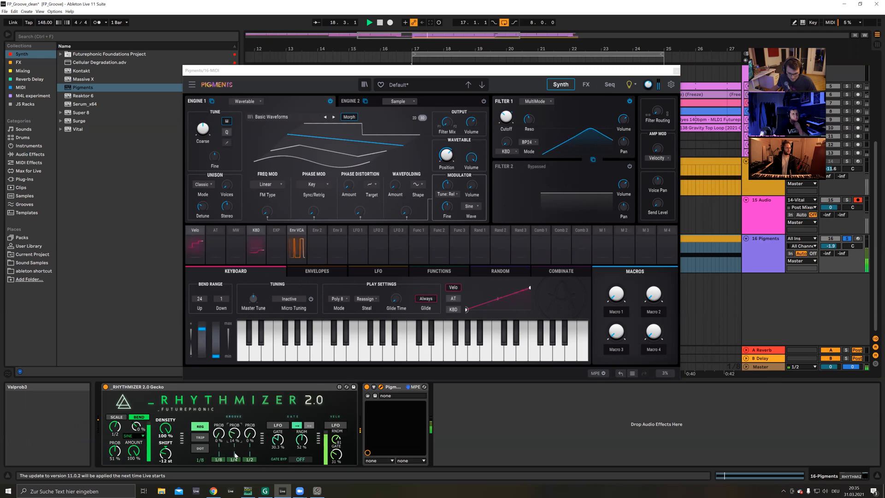
left_click_drag(118, 453, 118, 452)
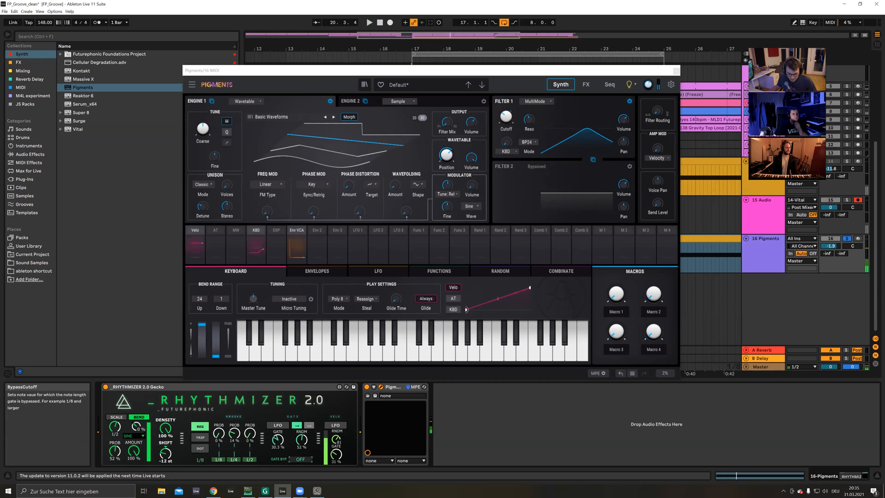
Step: Set Gecko's gate bypass to 1/4, the 1/2 groove probability to 7 % and the bend probability to 77 %
key("space")
mouse_move(250, 434)
left_mouse_down()
mouse_move(250, 422)
mouse_move(249, 431)
left_mouse_up()
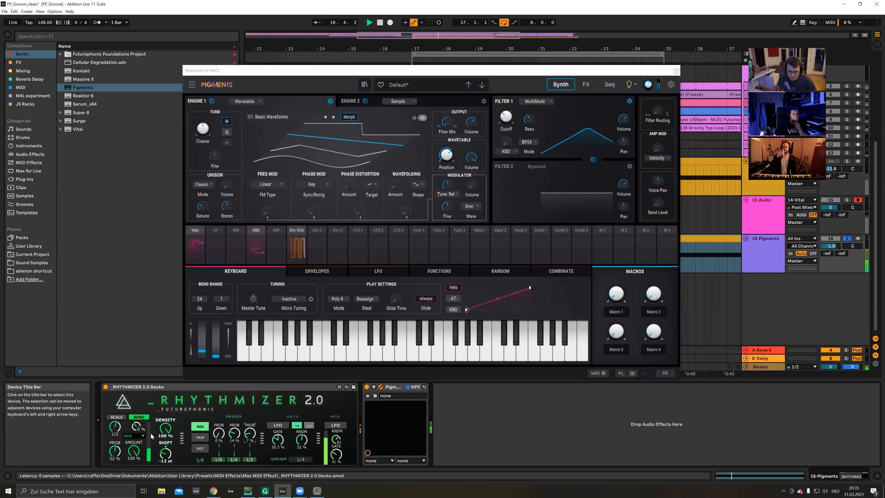
left_click_drag(115, 452, 115, 441)
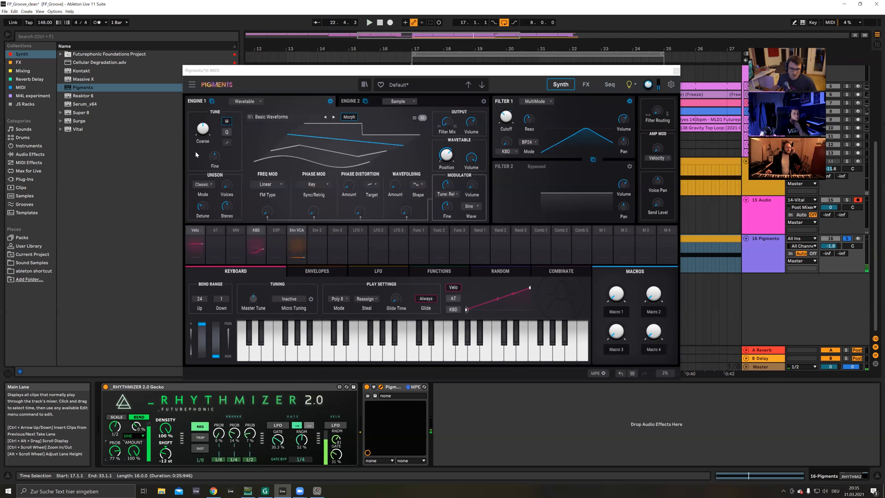
Step: Raise the unison voices of Engine 1 to about 3.7 and audition the clip
left_click(226, 184)
key("space")
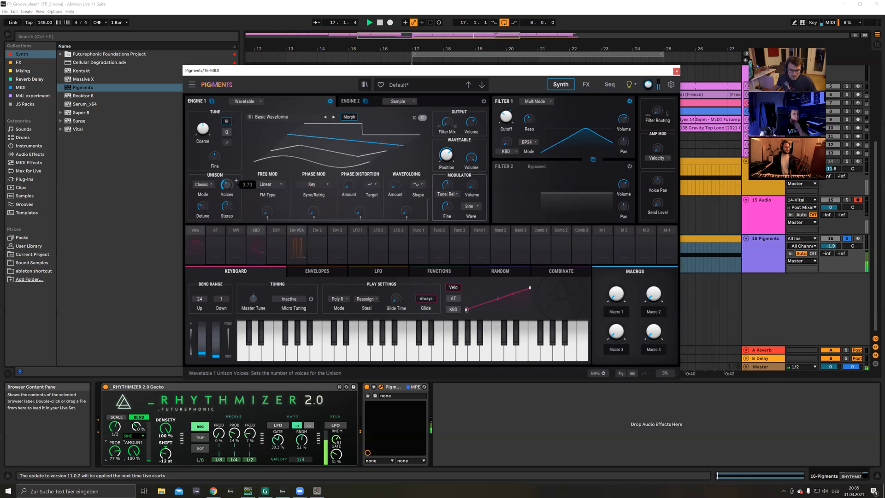
mouse_move(212, 202)
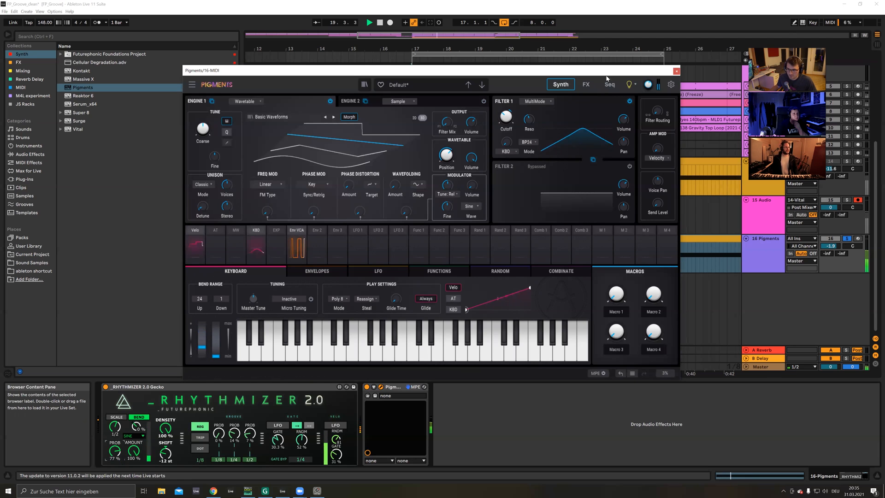
mouse_move(446, 158)
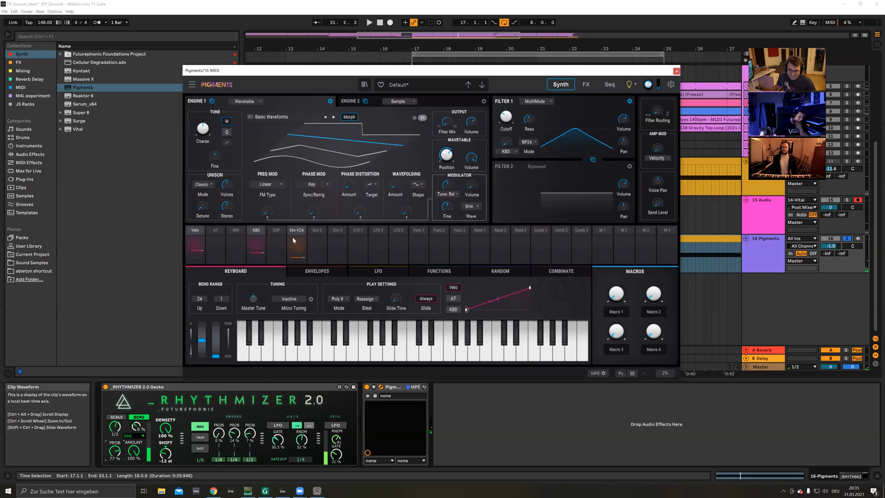
Step: Route LFO 1 to the Filter 1 cutoff with a modulation amount of 0.18
left_click(353, 232)
left_click_drag(506, 116, 500, 109)
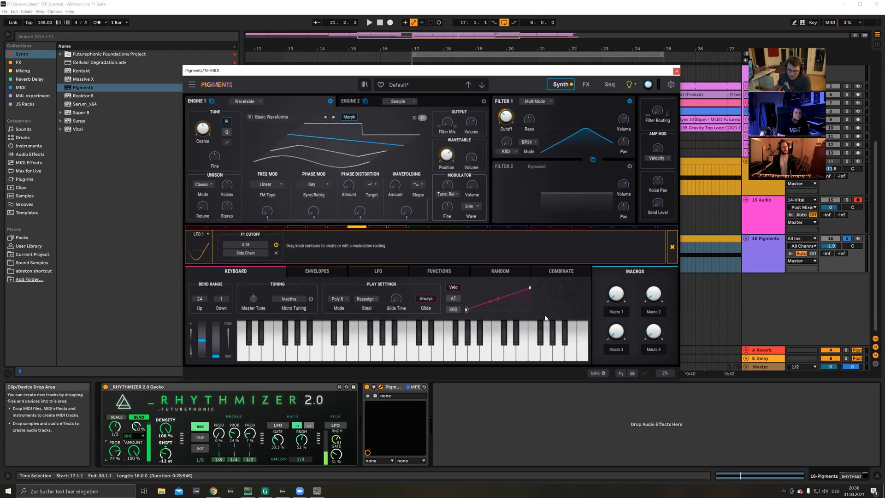
left_click(579, 290)
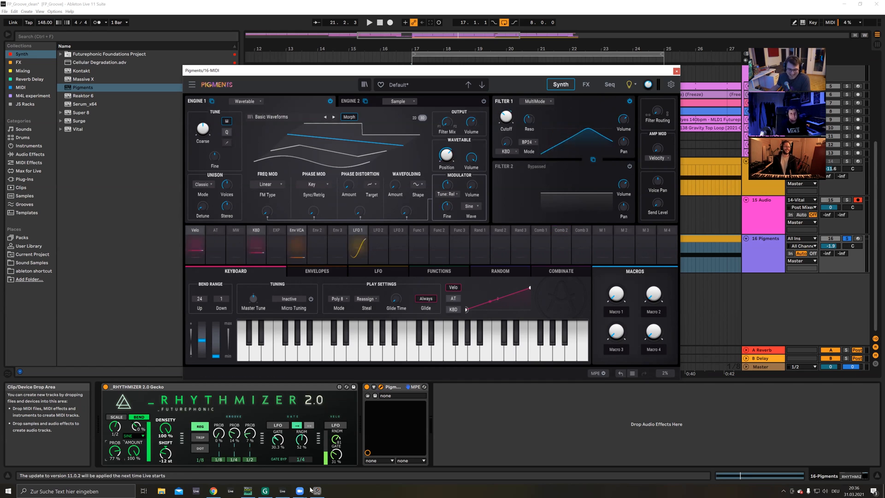
Step: Play the soloed clip from bar 17 and fine-tune the Filter 1 cutoff in Pigments
left_click(157, 390)
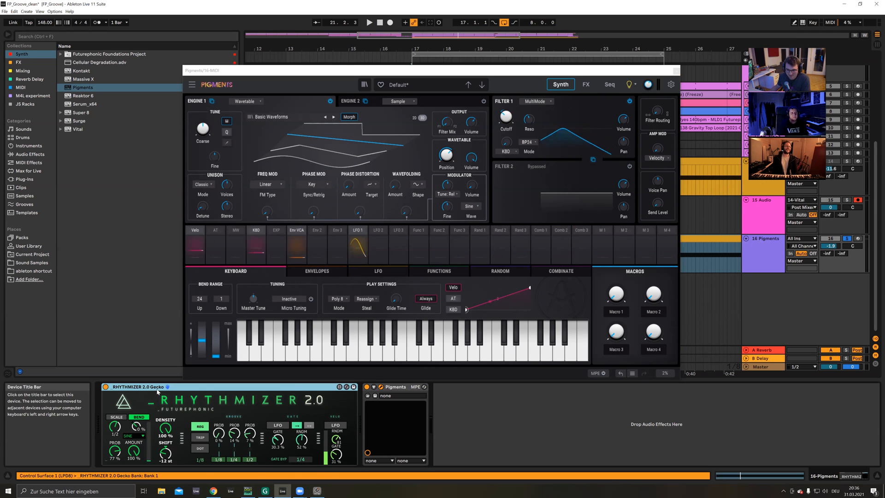
left_click(490, 176)
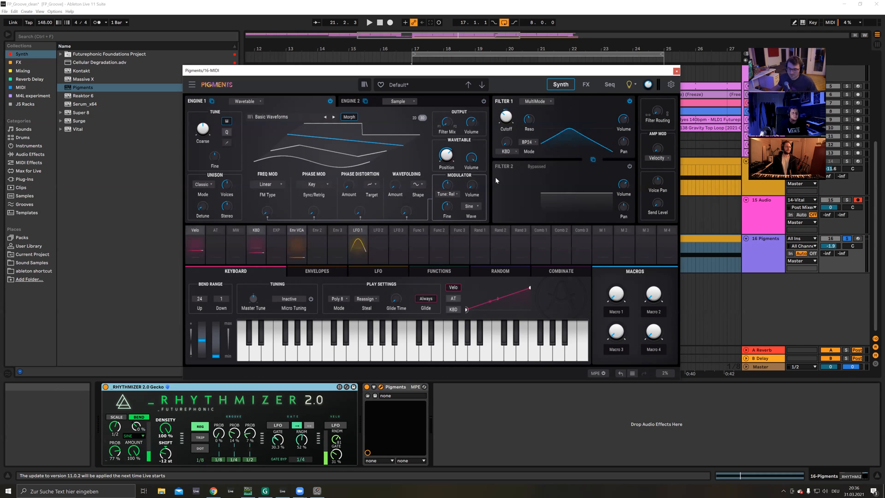
key("space")
left_click(831, 246)
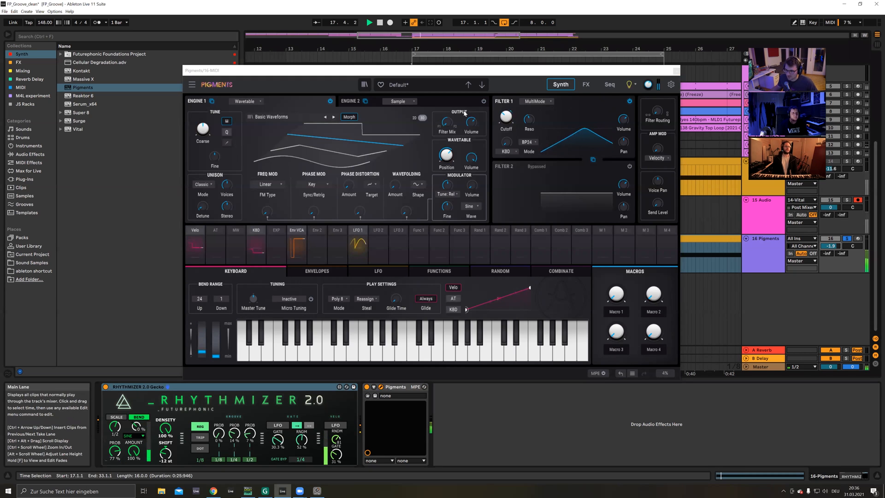
left_click_drag(506, 116, 506, 125)
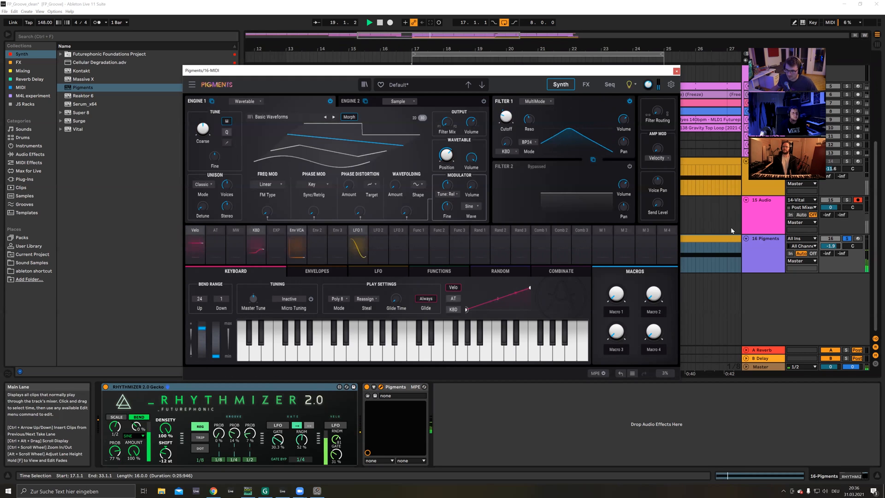
Step: Unsolo the 16 Pigments track, set its volume to -0.6 dB and play it with the full groove
left_click(847, 238)
key("space")
left_click(832, 201)
key("space")
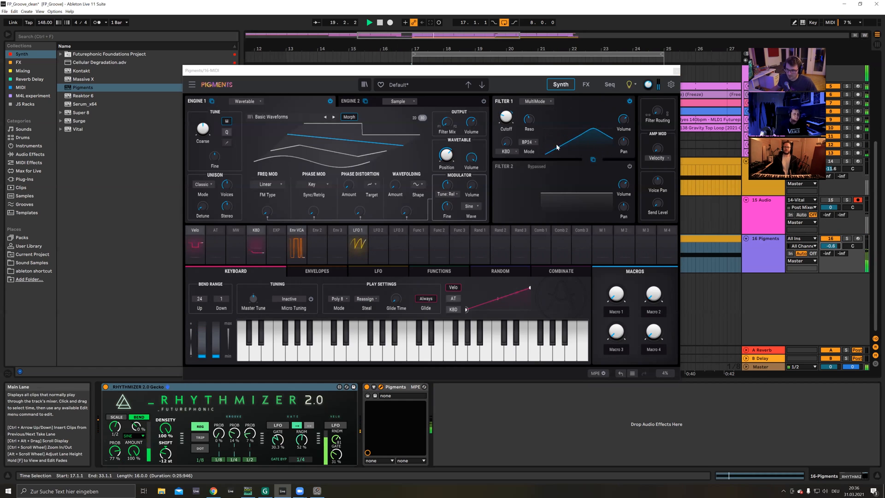
Step: Readjust the Filter 1 cutoff within the mix and raise Gecko's 1/4 groove probability to 19 %
left_click(506, 117)
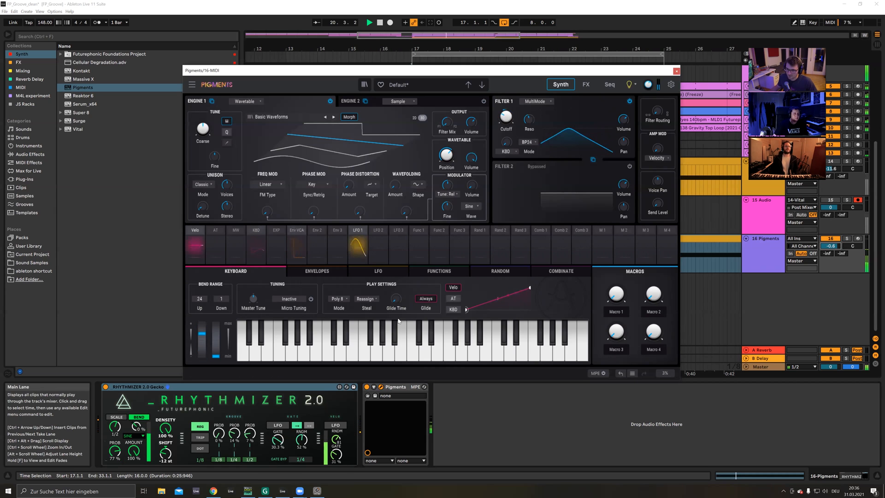
left_click_drag(236, 436, 237, 435)
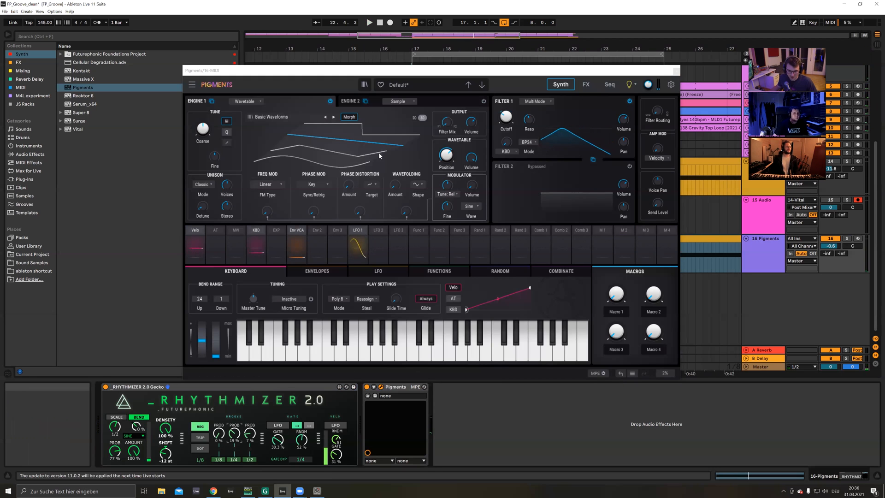
Step: Replace the Delay in Pigments' FX Bus A with Overdrive, adjust its mix and drive, and lower the 16 Pigments track to -5.7 dB
left_click(586, 84)
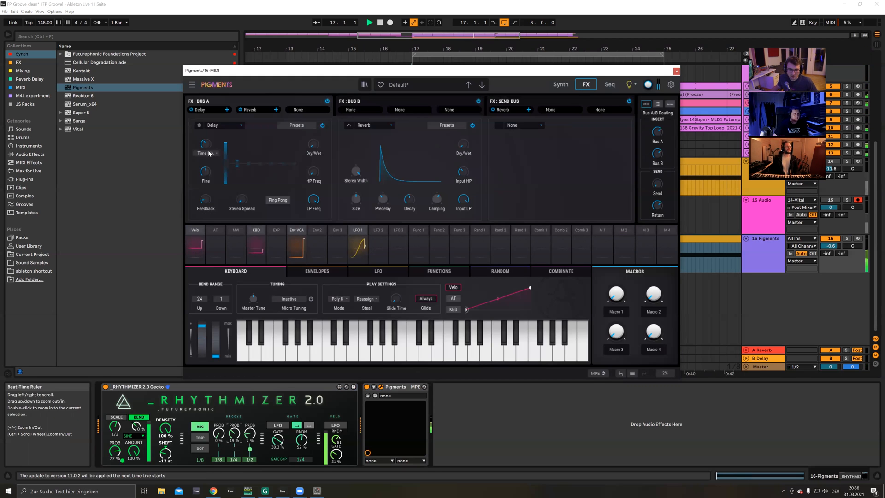
left_click(218, 125)
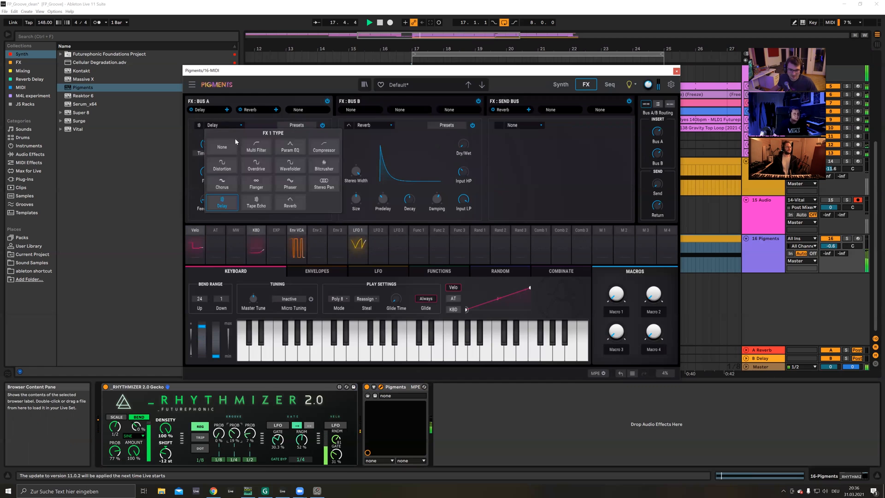
left_click(253, 166)
left_click_drag(315, 145, 313, 144)
left_click_drag(223, 199, 224, 199)
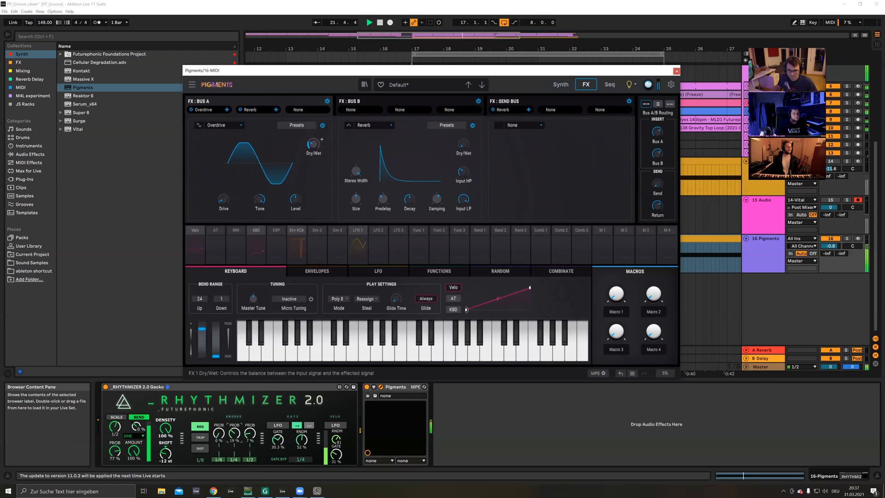
left_click_drag(831, 246, 830, 257)
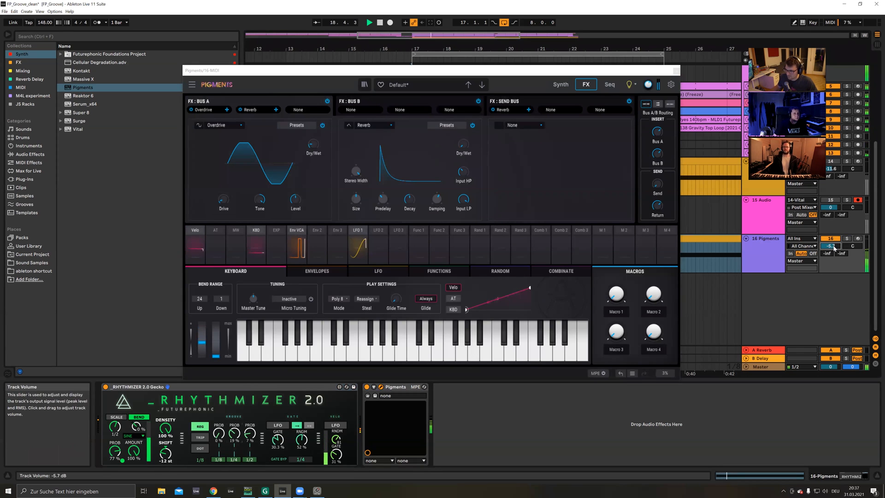
Step: Replace the Reverb in FX Bus A with Bitcrusher, adjust its downsampling and set the bit depth to 14.8 bits
left_click(366, 126)
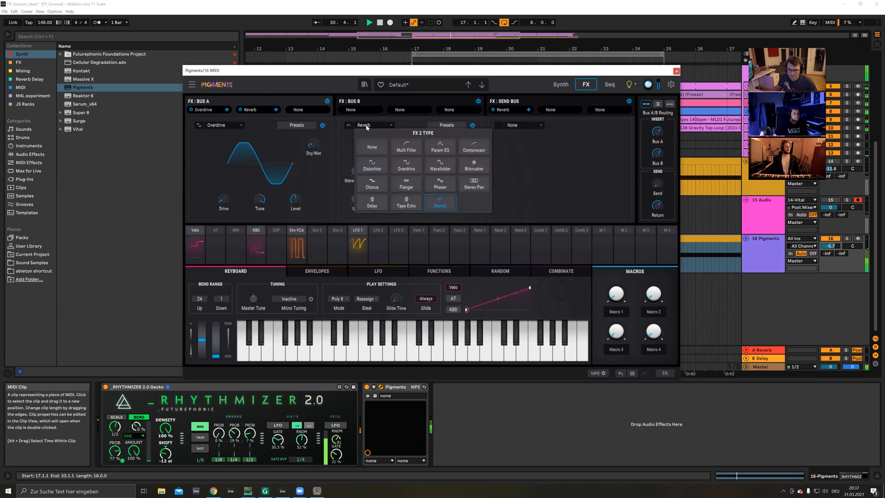
left_click(471, 168)
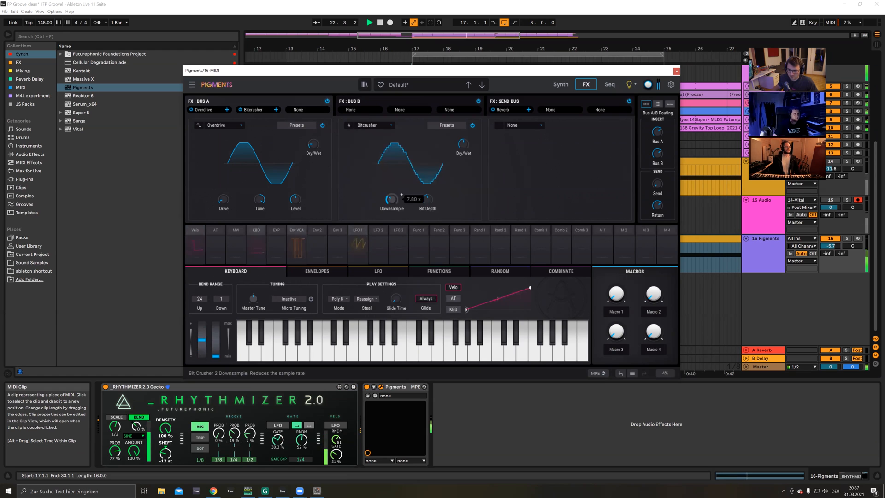
left_click_drag(427, 199, 427, 195)
left_click_drag(428, 200, 428, 210)
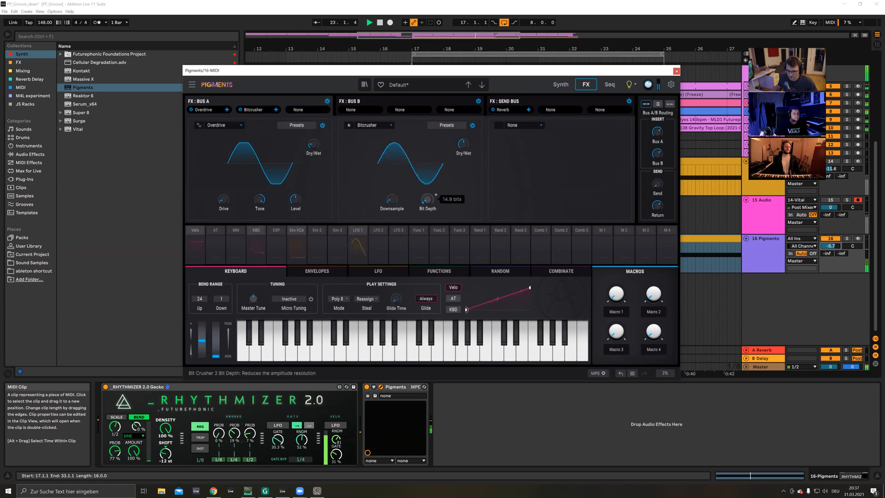
Step: Raise the 16 Pigments track to -3.3 dB, then readjust the Bitcrusher's downsampling and set its bit depth to 12.9 bits
left_click_drag(830, 246, 830, 239)
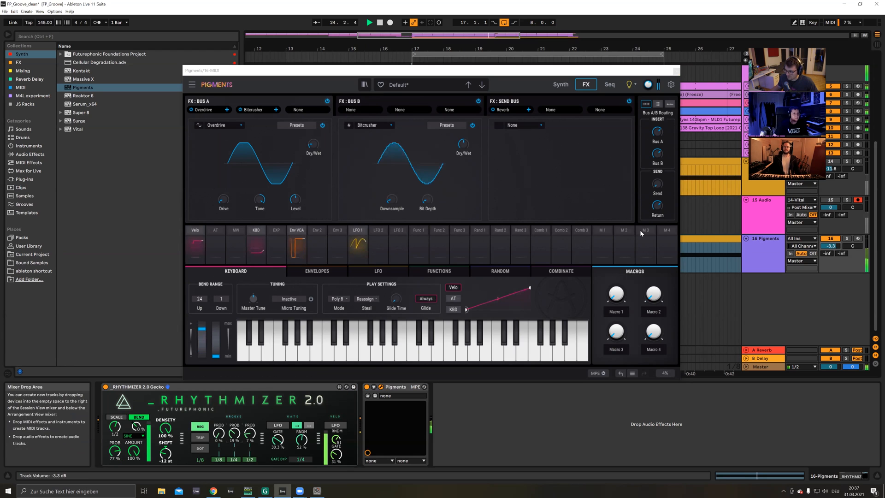
left_click_drag(430, 203, 431, 206)
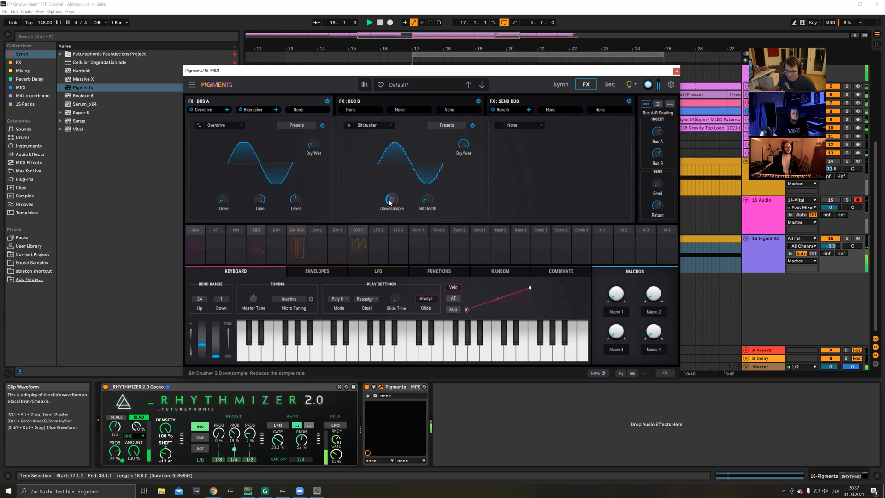
key("space")
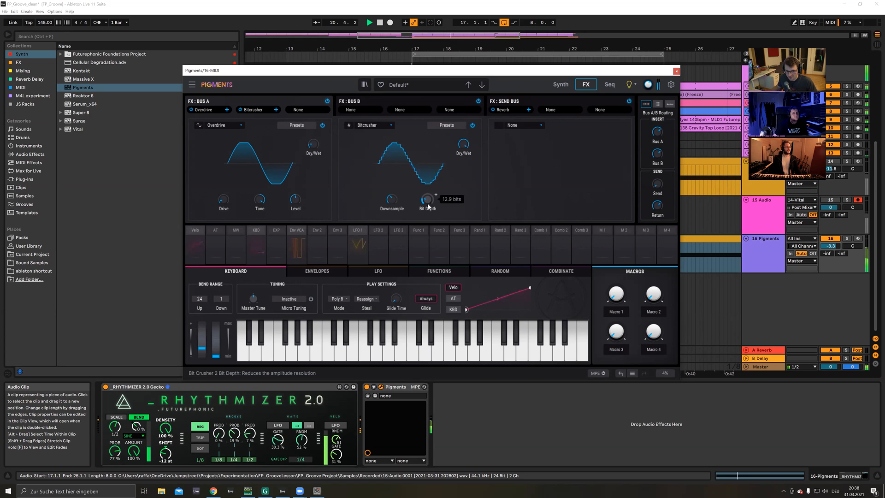
left_click_drag(388, 200, 388, 194)
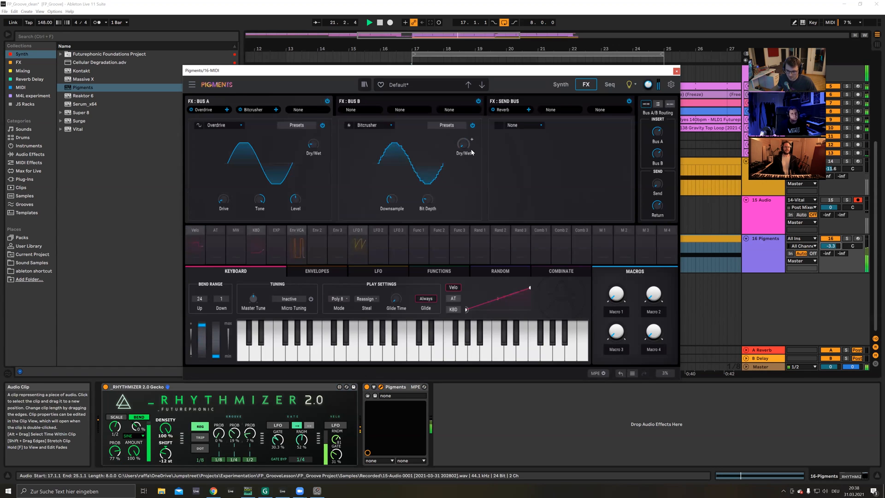
Step: Modulate the Bitcrusher's dry/wet with Random 2 at 1.00, change Random 2's type to Binary and play the groove
left_click(493, 230)
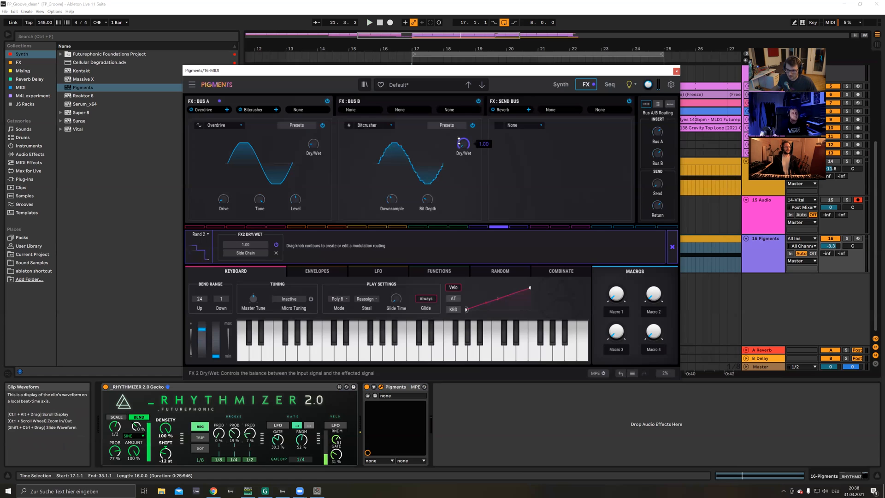
left_click(671, 247)
left_click(506, 271)
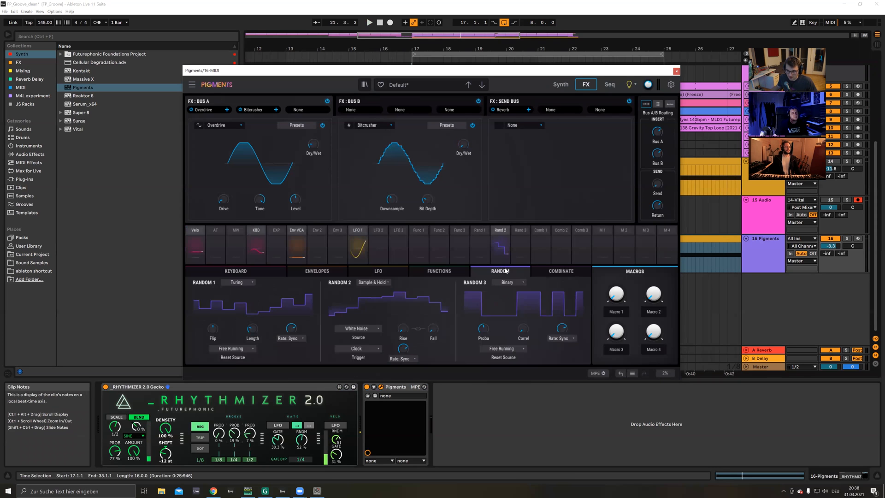
left_click(374, 282)
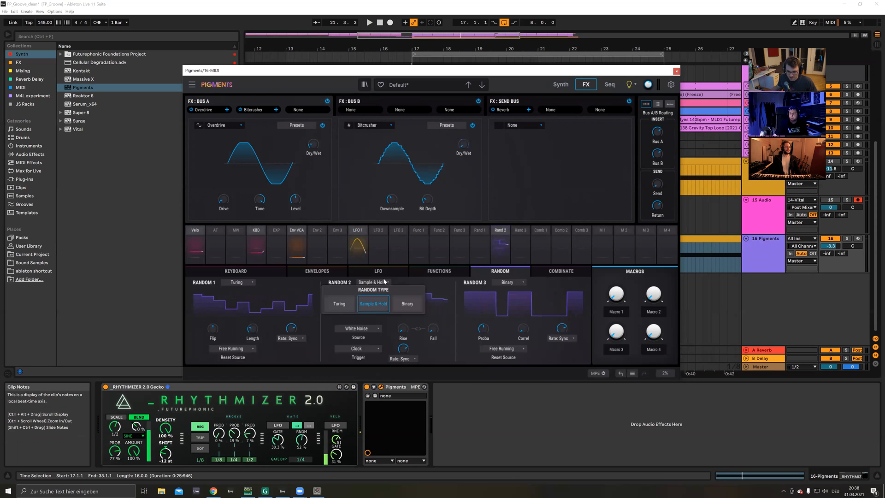
left_click(400, 300)
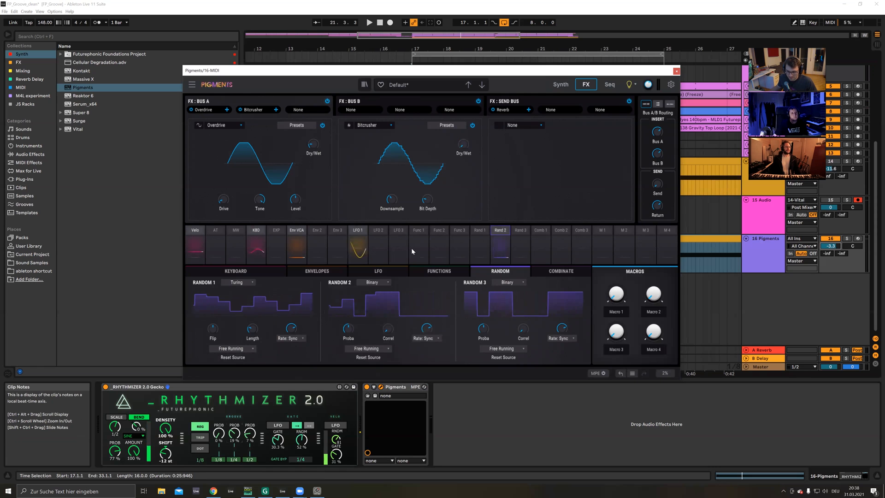
mouse_move(470, 142)
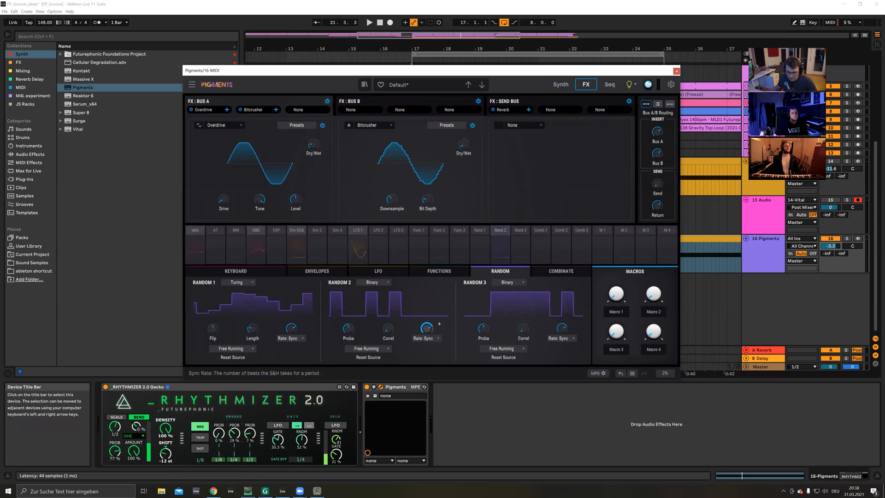
mouse_move(426, 328)
key("space")
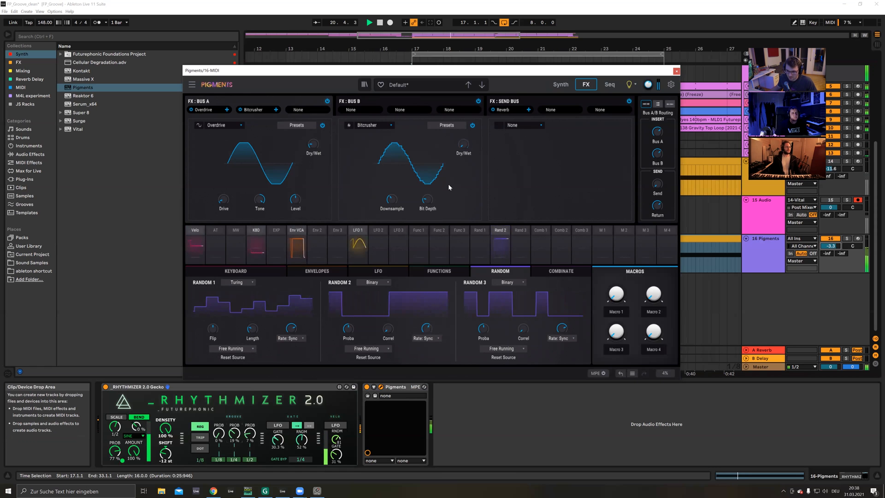
mouse_move(429, 202)
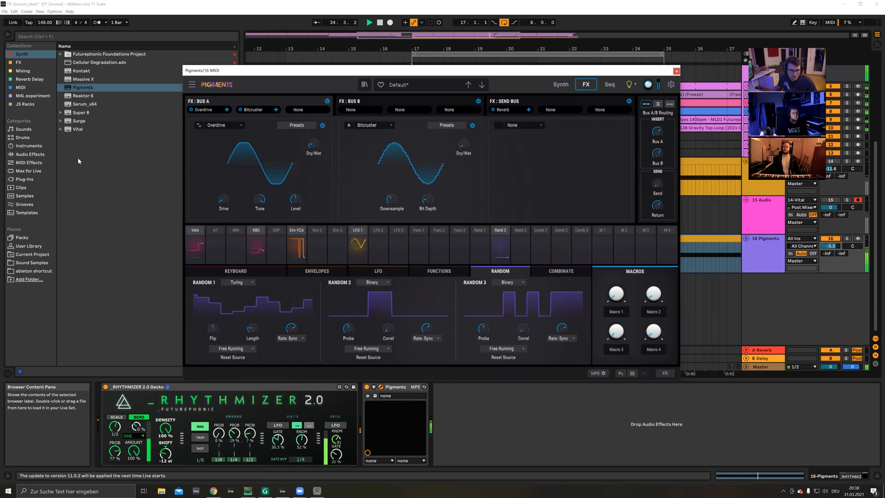
Step: Add the LFO Random preset from the MIDI collection, map it to Gecko's bend rate and set the LFO rate to 1/4 during playback
left_click(33, 88)
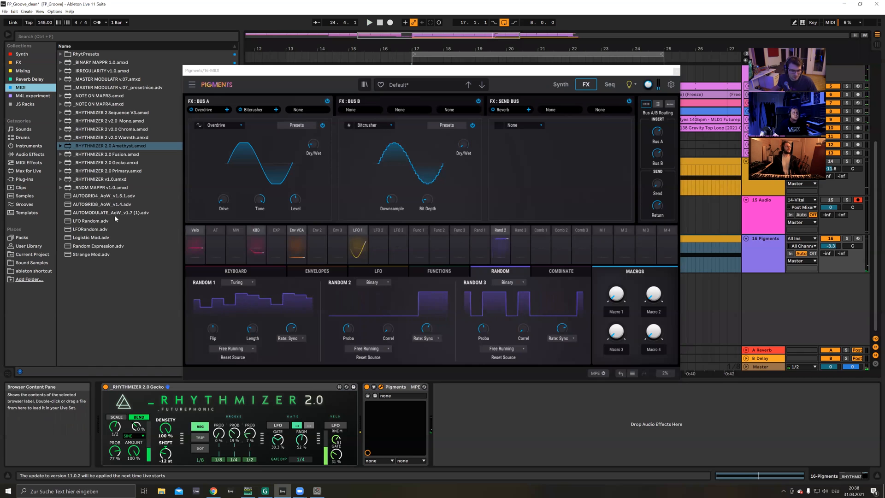
left_click(95, 221)
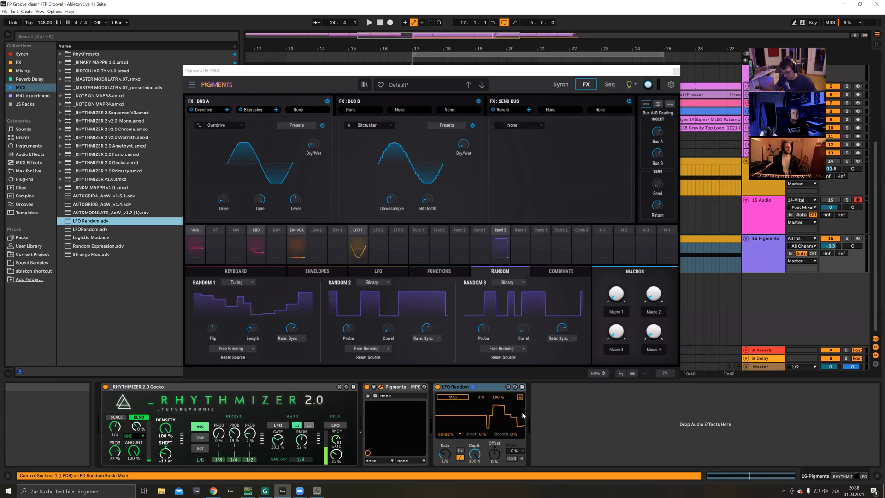
left_click(455, 398)
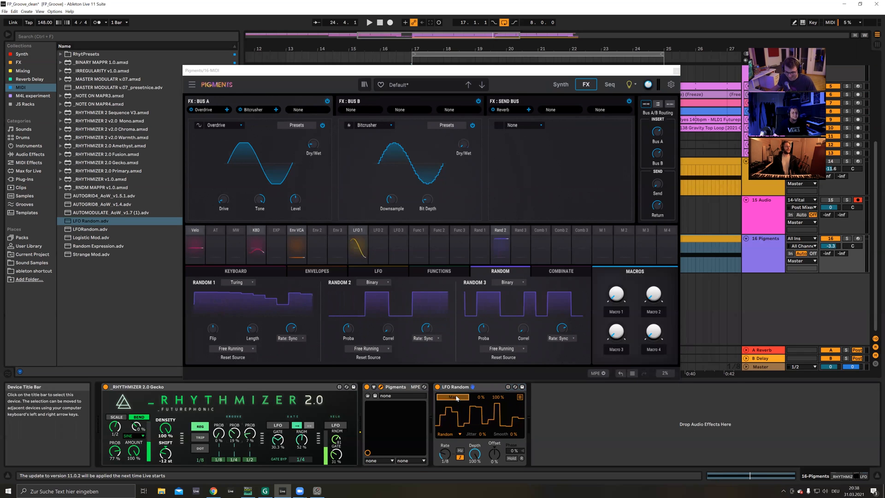
left_click(115, 427)
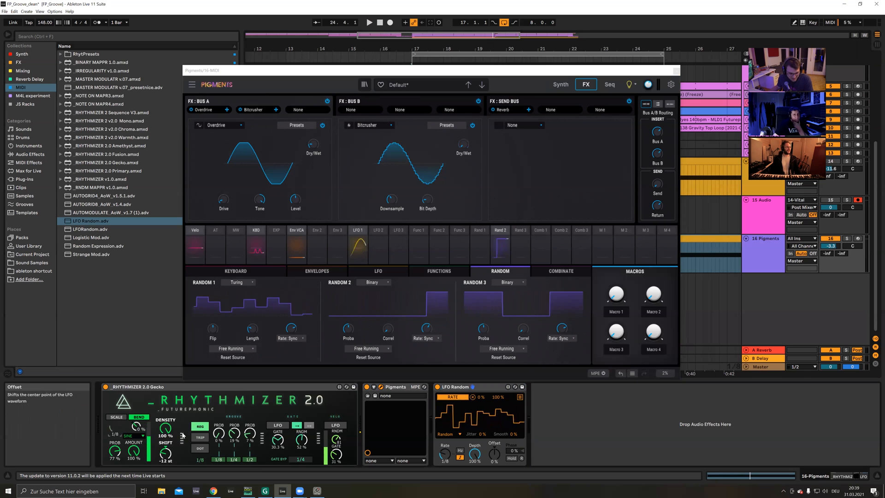
key("space")
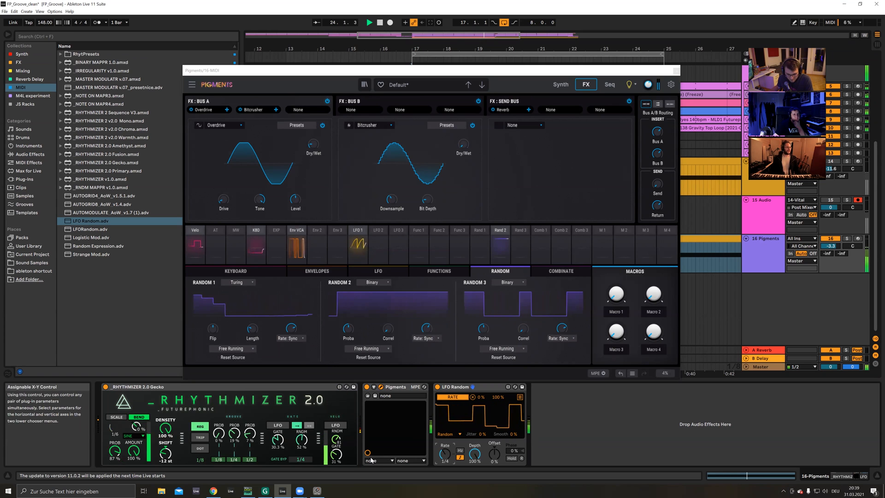
Step: Bypass the Bitcrusher, raise the LFO mapping's minimum to 35 % and set Gecko's bend probability to 76 %
left_click(473, 124)
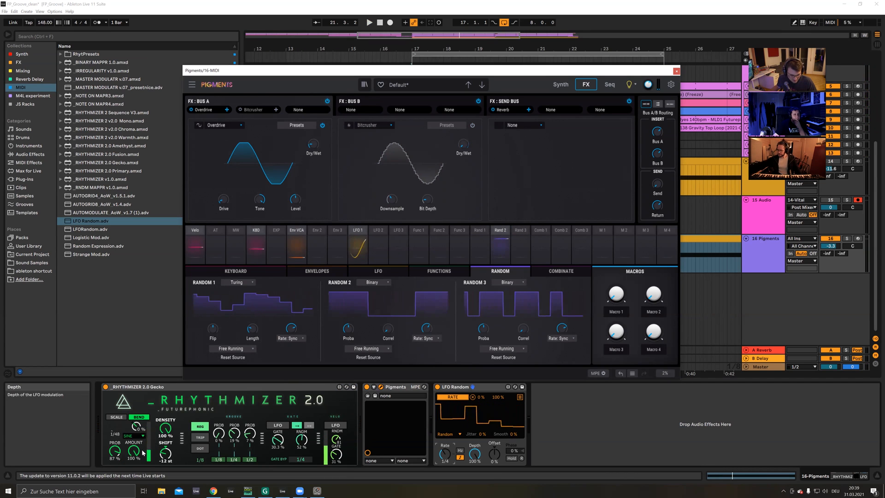
left_click(481, 396)
left_click_drag(483, 397, 483, 381)
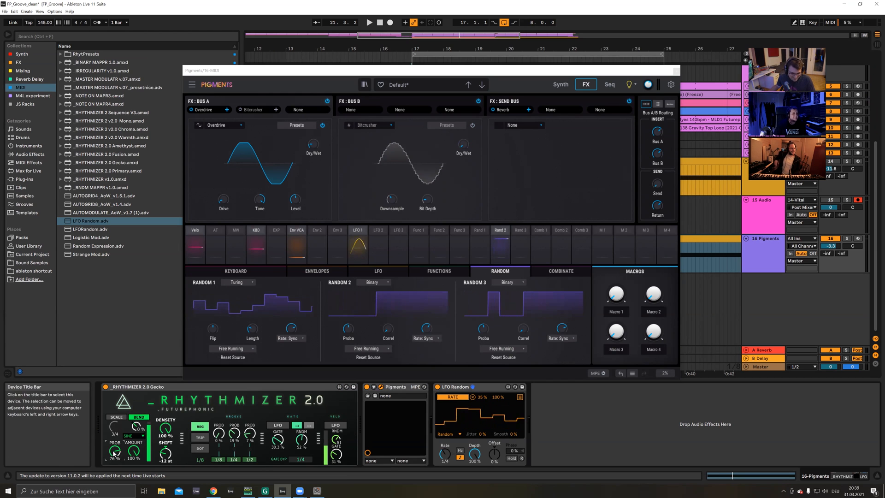
key("space")
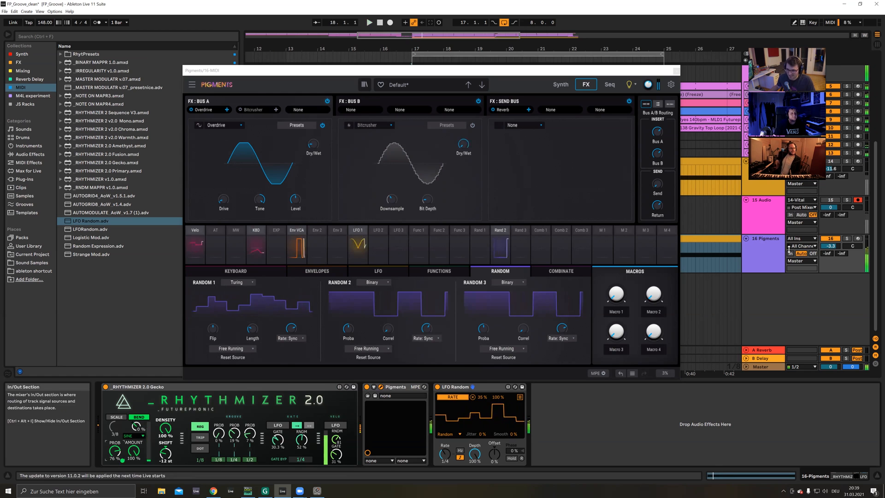
Step: Replace the Bitcrusher in FX Bus A with Chorus, set its dry/wet to about 35 % and adjust the effect during playback
left_click(372, 123)
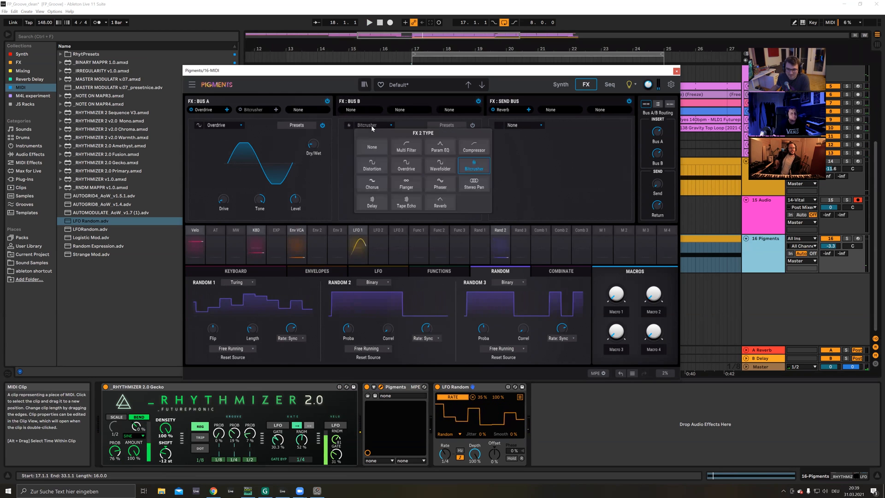
left_click(361, 183)
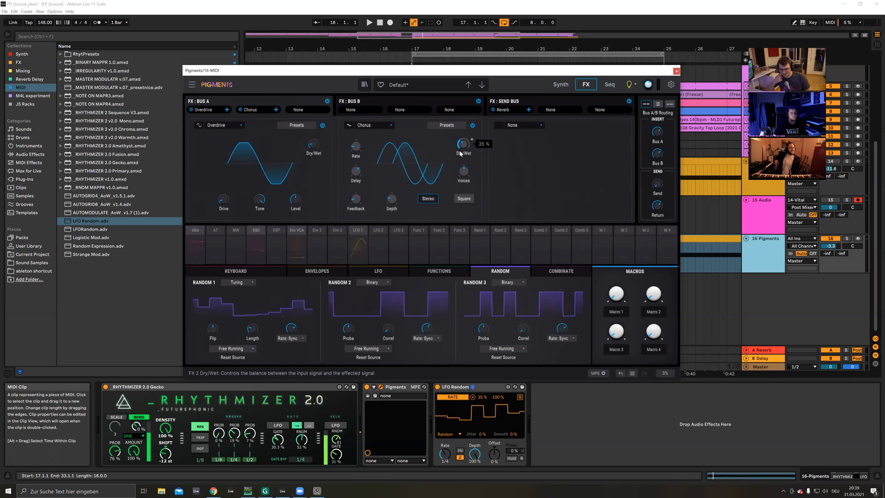
key("space")
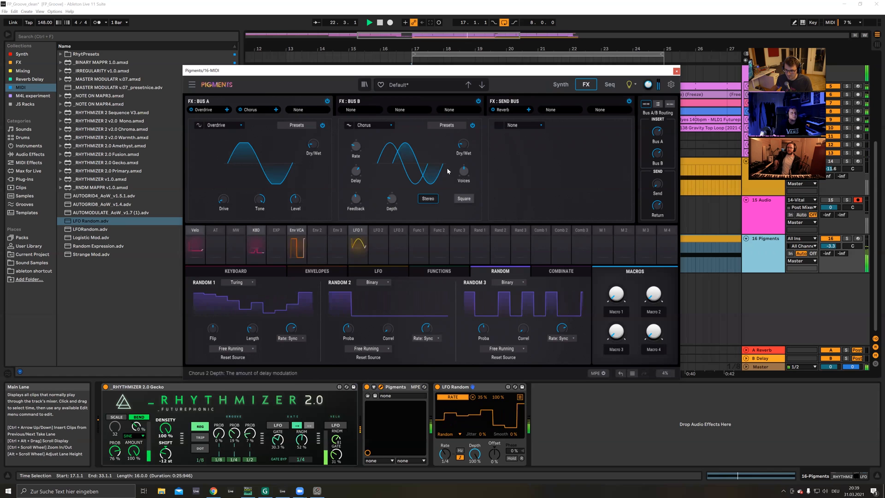
left_click_drag(363, 147, 358, 190)
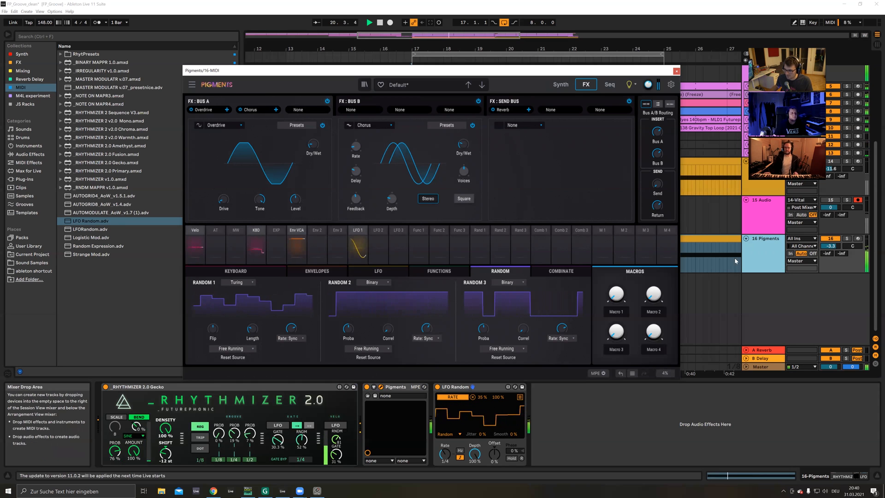
Step: Insert a new audio track below 16 Pigments and move the Pigments window clear of the arrangement
left_click_drag(627, 74, 534, 62)
right_click(765, 282)
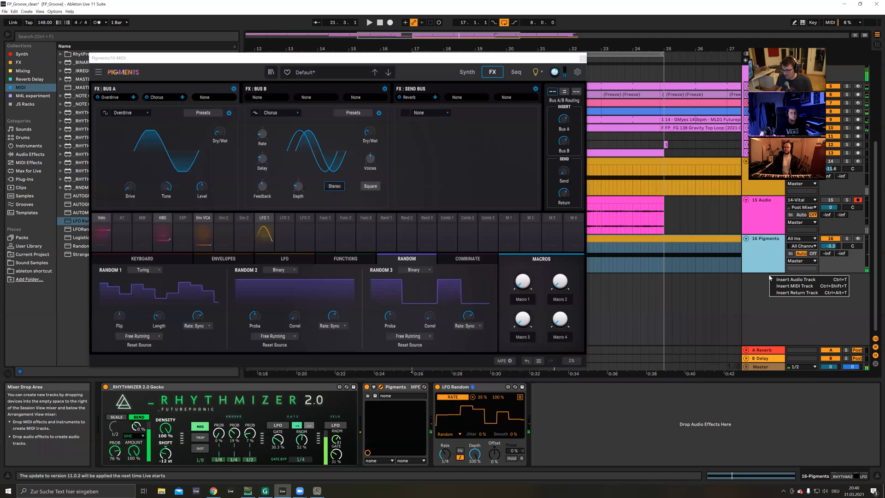
left_click(779, 285)
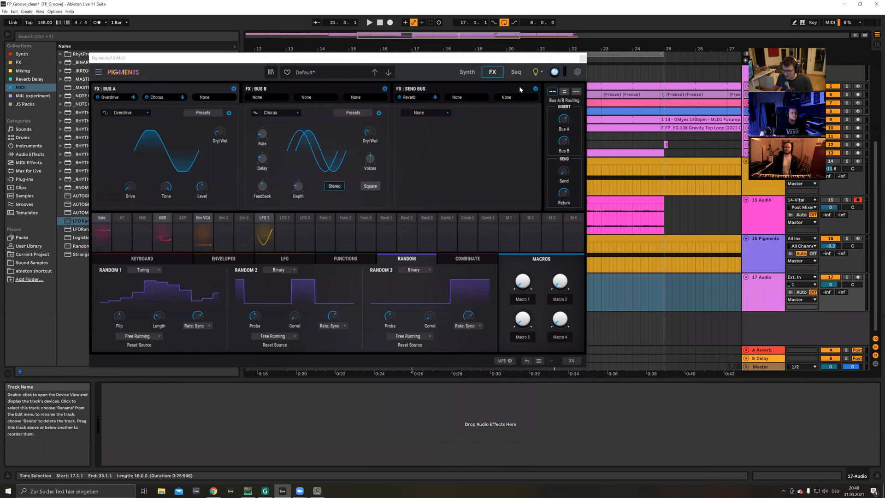
left_click_drag(519, 62, 275, 51)
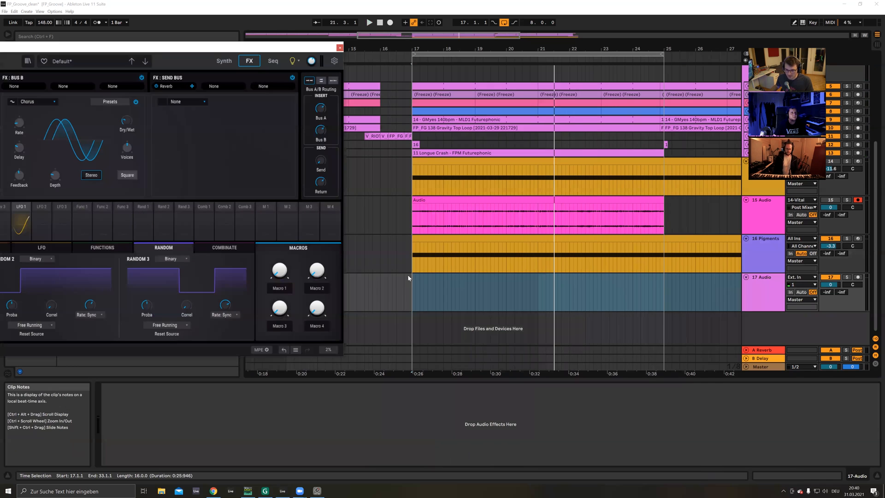
Step: Set the arrangement's fixed grid to 1 Bar and mark out bars 17 to 25 on the 17 Audio track
left_click(402, 284)
right_click(412, 286)
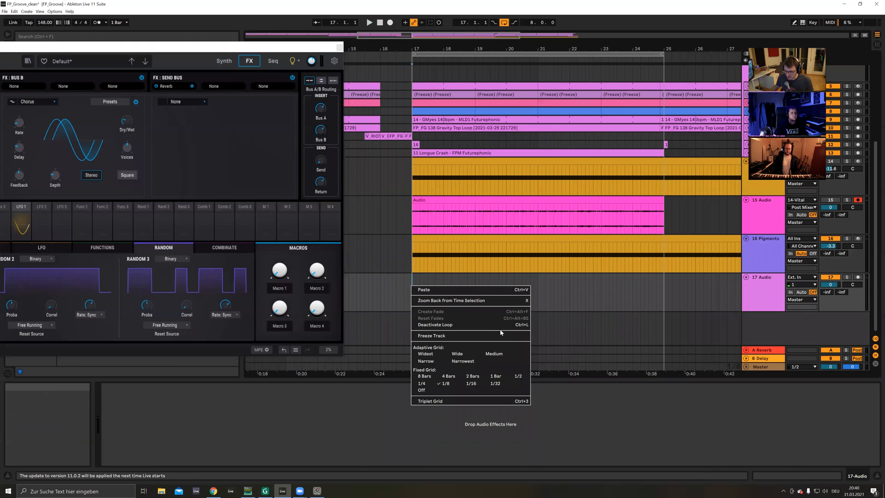
left_click(501, 376)
left_click_drag(419, 284, 665, 277)
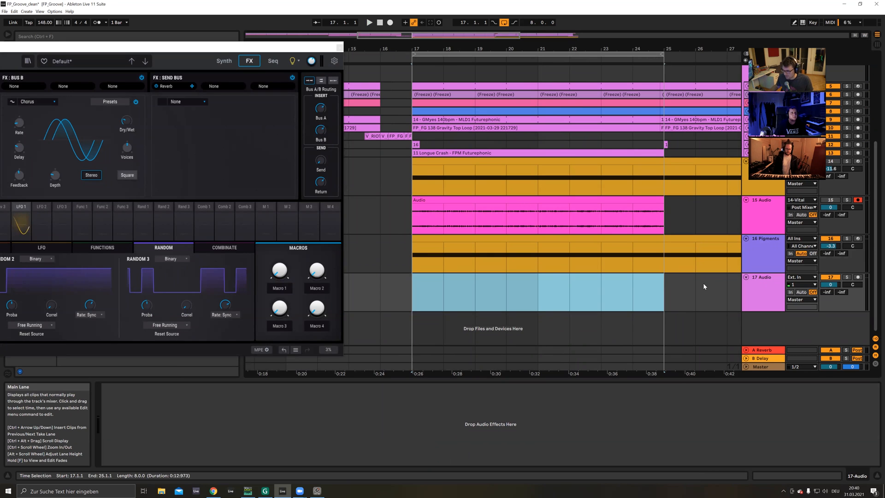
left_click(601, 288)
Step: Arm 17 Audio with 16-Pigments as its input and start recording from bar 18
left_click(794, 277)
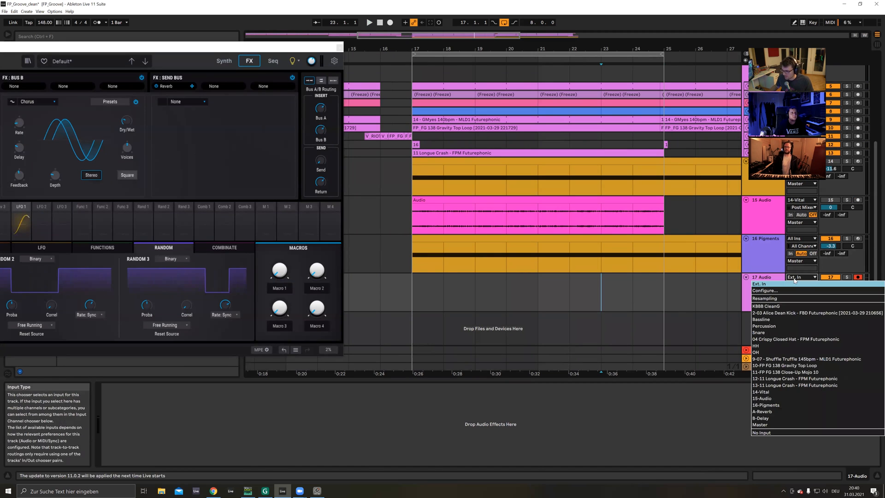
left_click(793, 404)
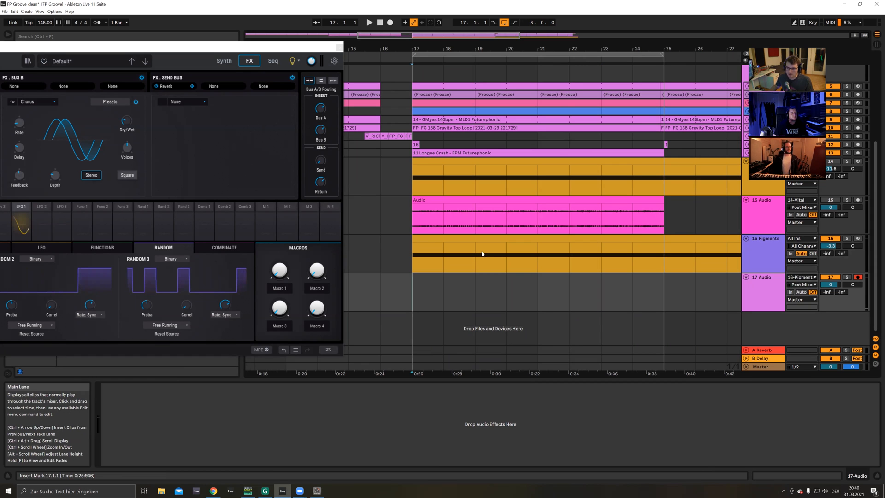
left_click(436, 295)
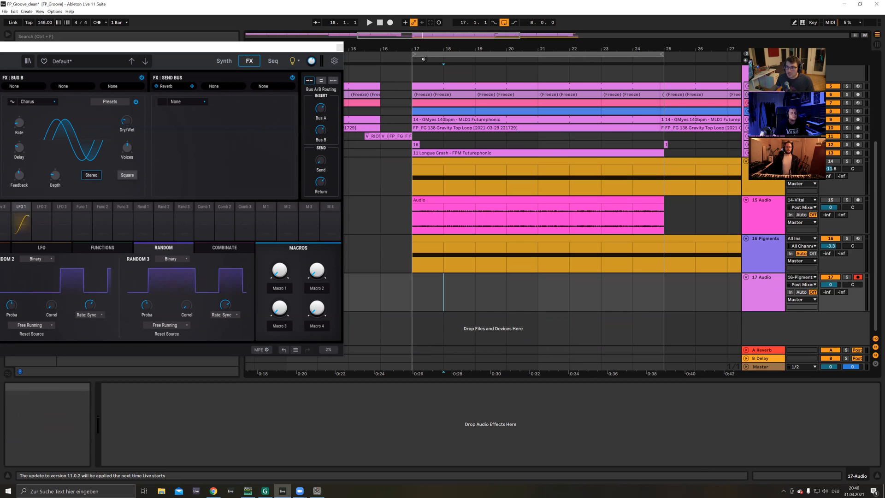
key("F9")
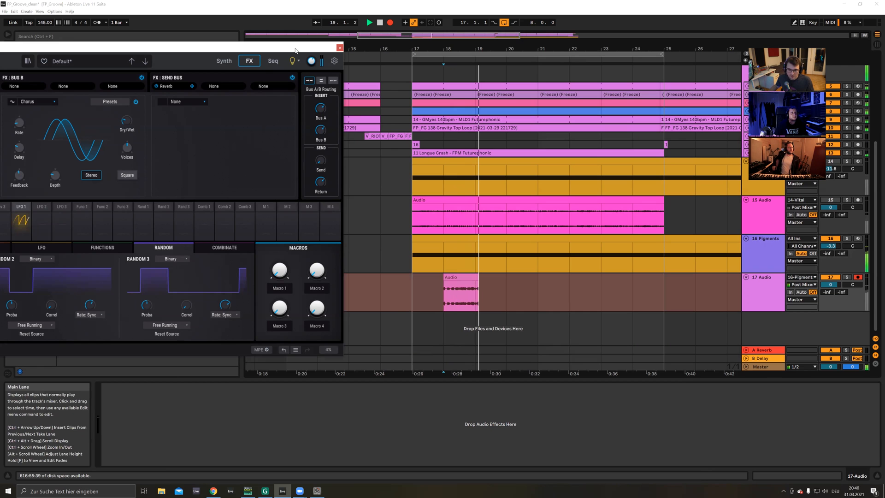
Step: While recording, set Gecko's bend probability to 50 % and amount to 65 %, and enable Filter 2 in Pigments
left_click_drag(295, 50, 523, 49)
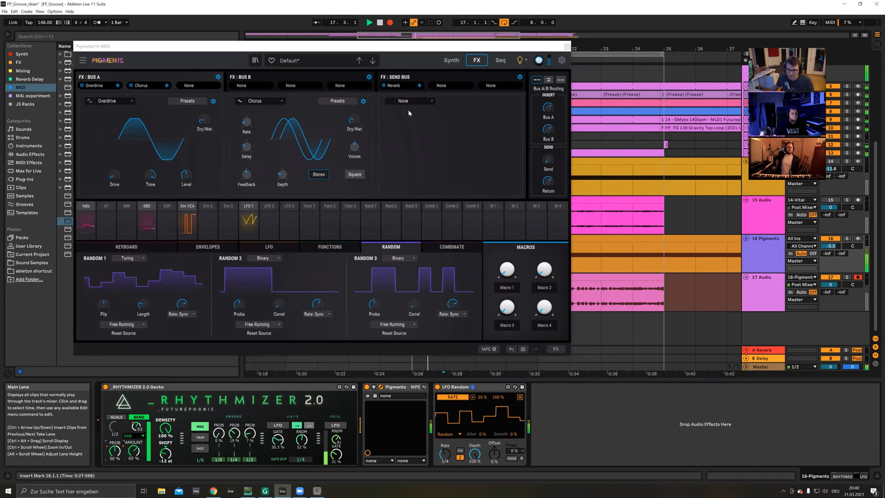
left_click(446, 62)
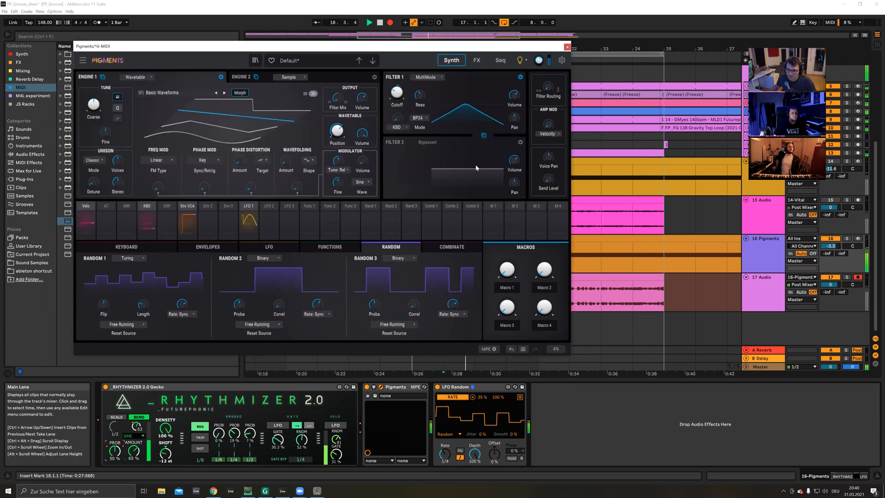
left_click(520, 142)
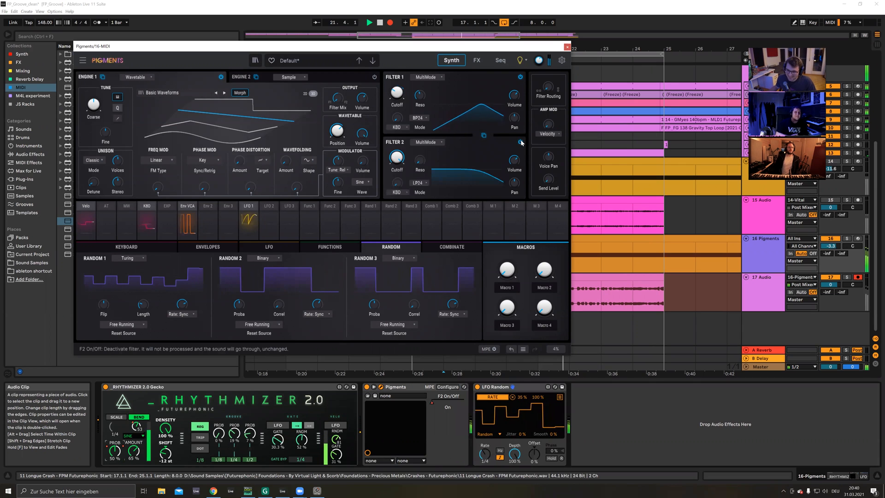
Step: Set Filter 2 in Pigments to Formant and assign Random 2 to its frequency shift with an amount of 0.33
left_click(424, 145)
left_click(433, 182)
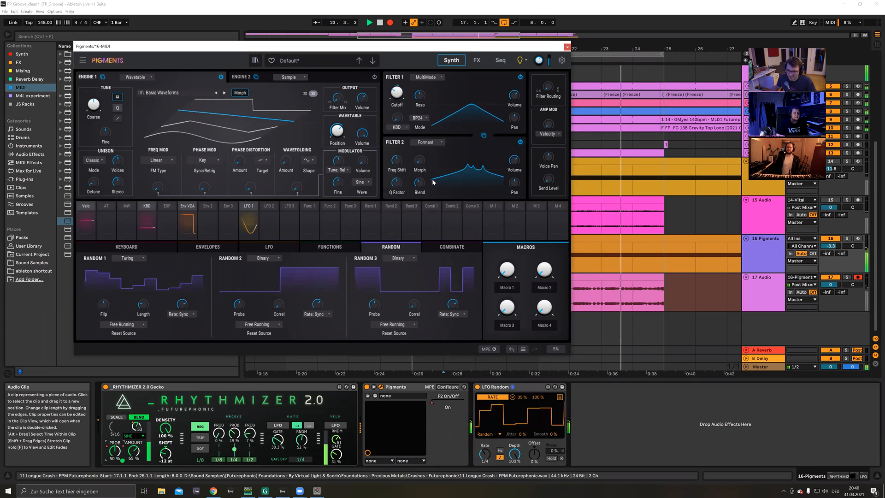
mouse_move(395, 159)
left_mouse_down()
mouse_move(396, 170)
mouse_move(400, 153)
left_mouse_up()
double_click(397, 160)
left_click(391, 204)
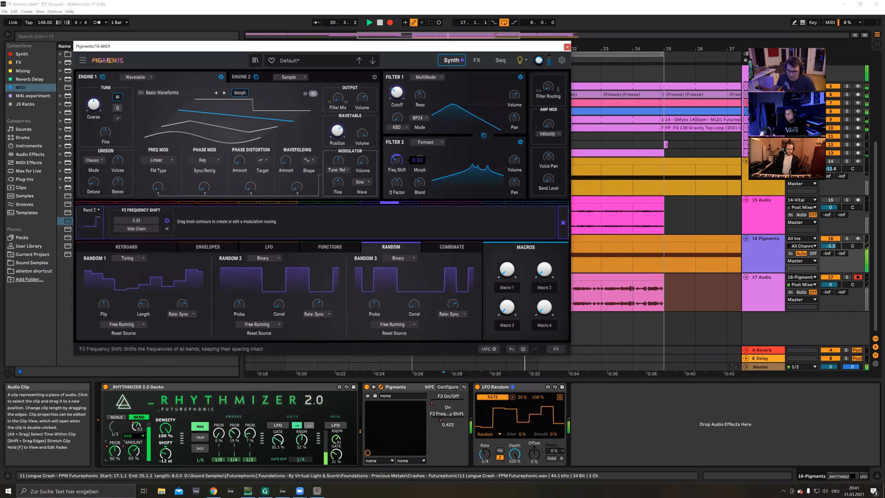
left_click(564, 226)
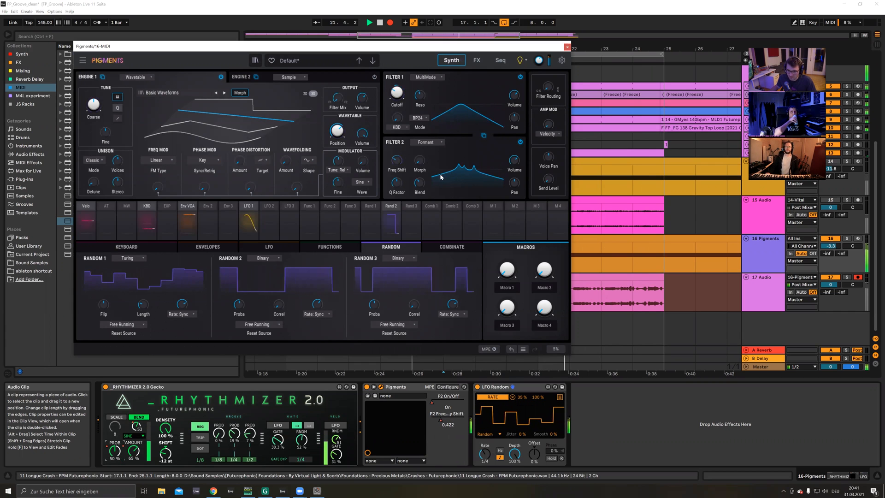
Step: Set Filter 2's morph to 0.096 and blend to -4.53 dB, and adjust its Q factor and frequency shift
left_click_drag(419, 162, 427, 179)
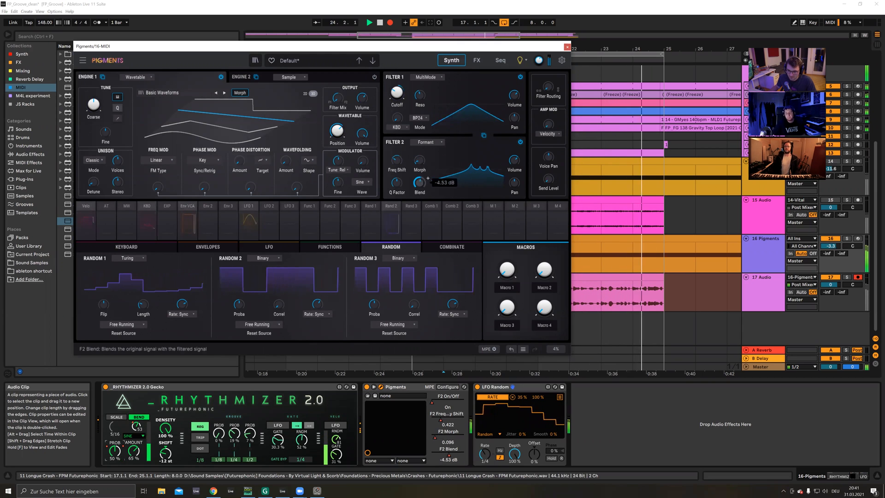
left_click(397, 183)
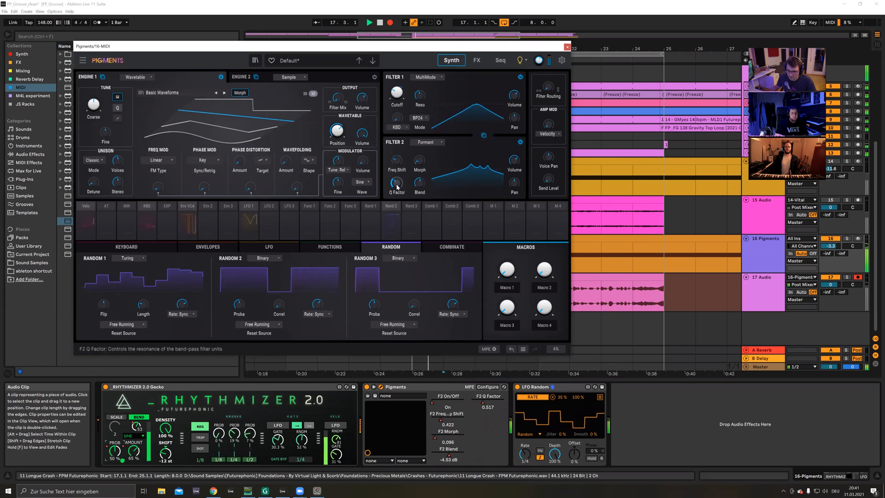
left_click_drag(397, 160, 397, 184)
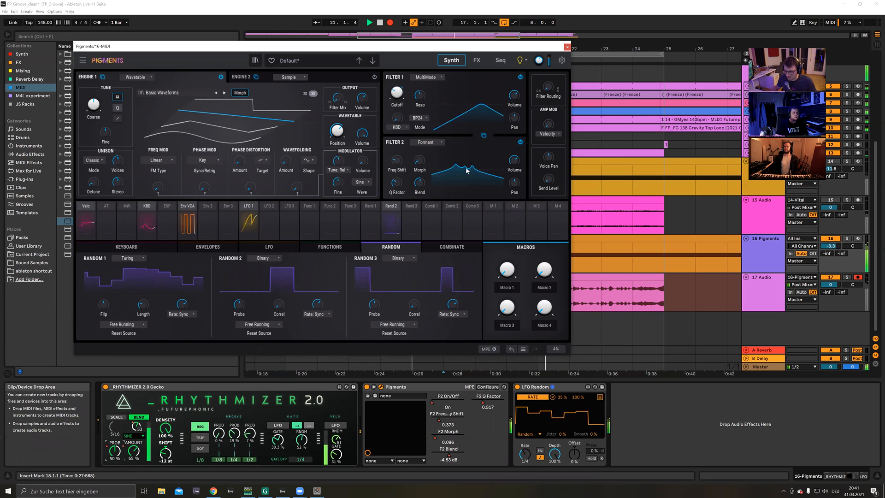
left_click(477, 60)
left_click(460, 62)
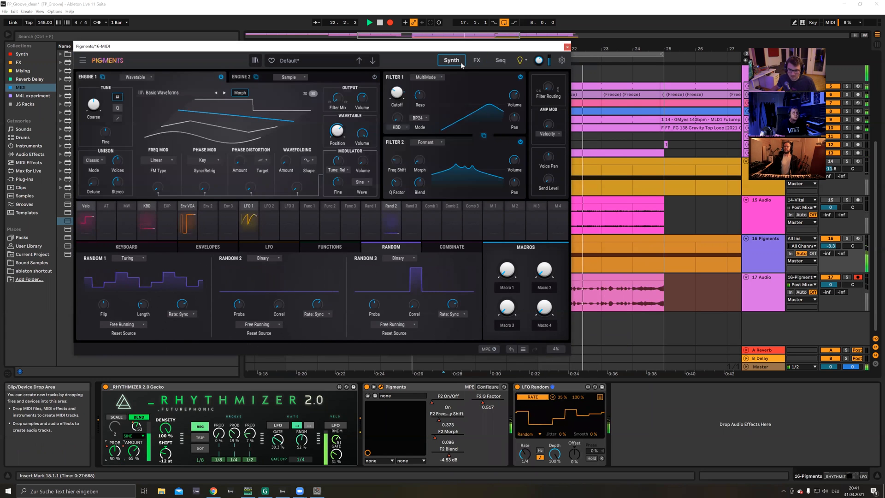
left_click(426, 143)
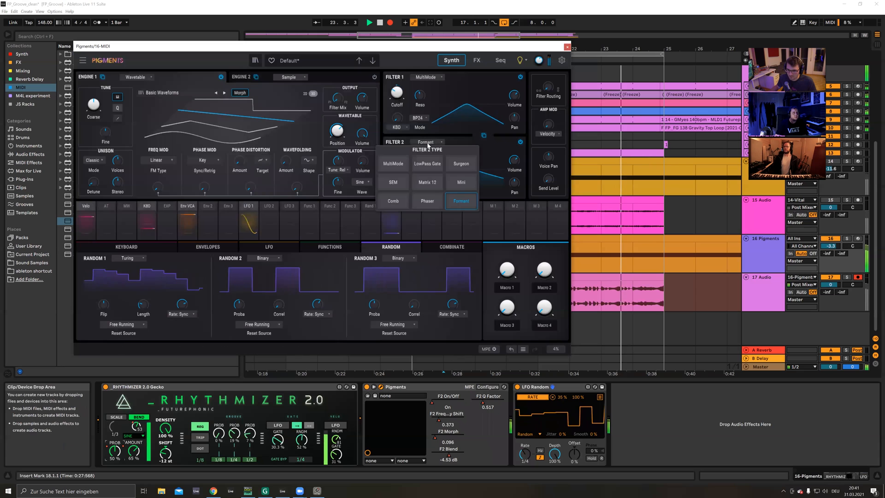
left_click(463, 138)
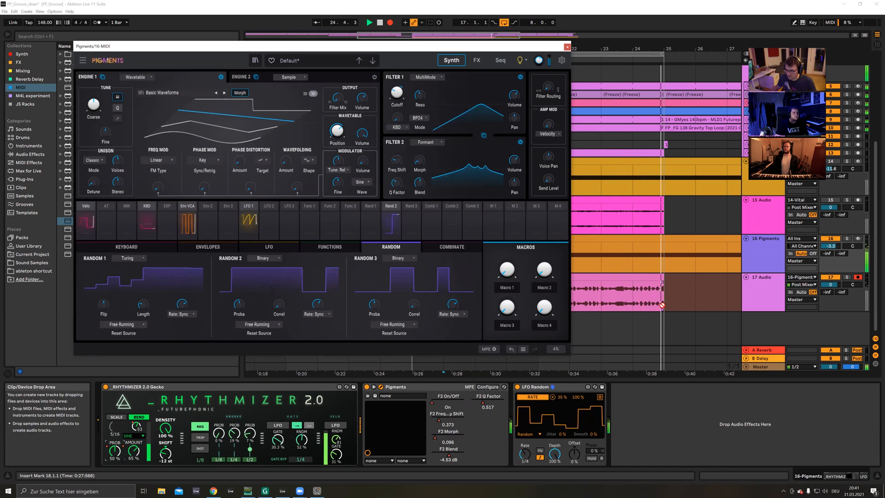
Step: Stop the recording and close the Pigments window
key("space")
left_click(567, 47)
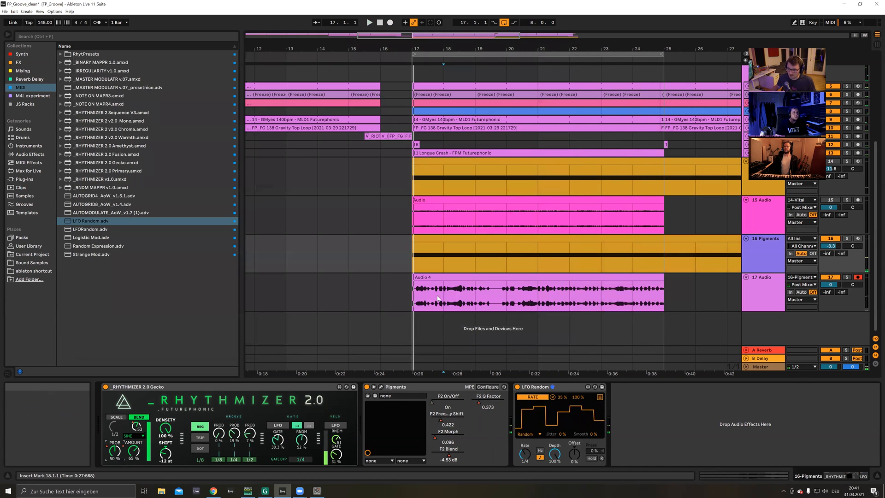
left_click(427, 302)
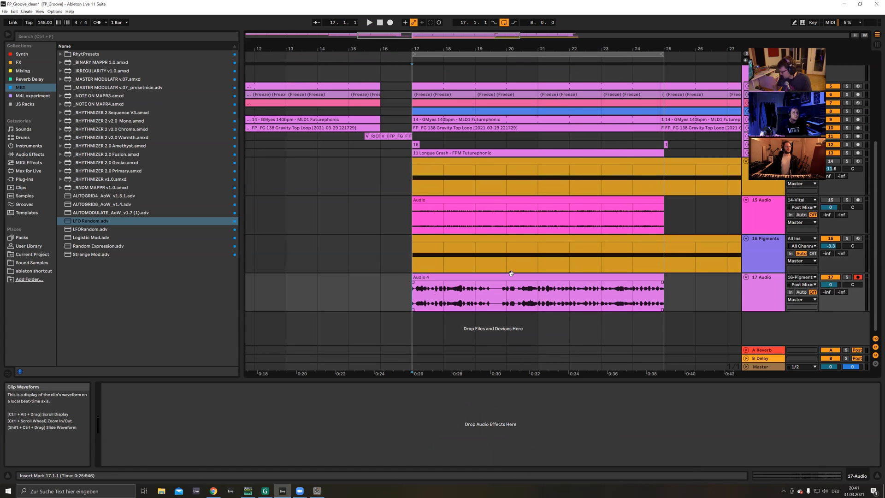
left_click(570, 299)
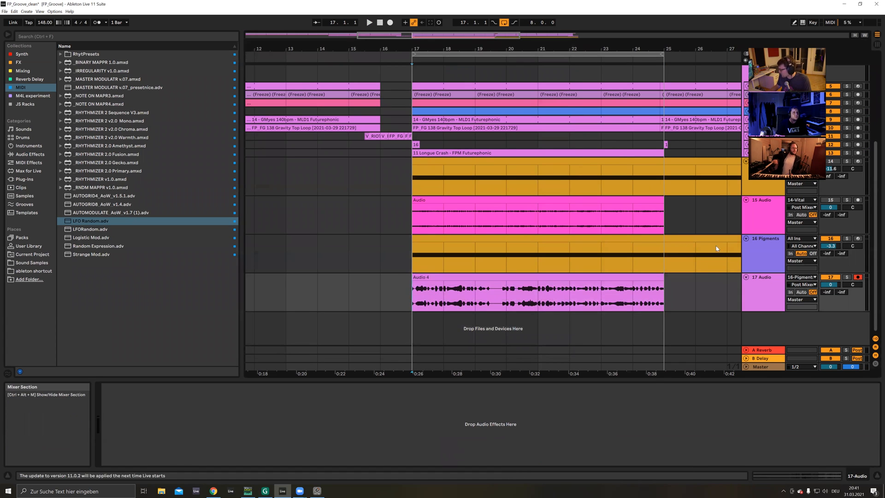
left_click_drag(628, 48, 599, 62)
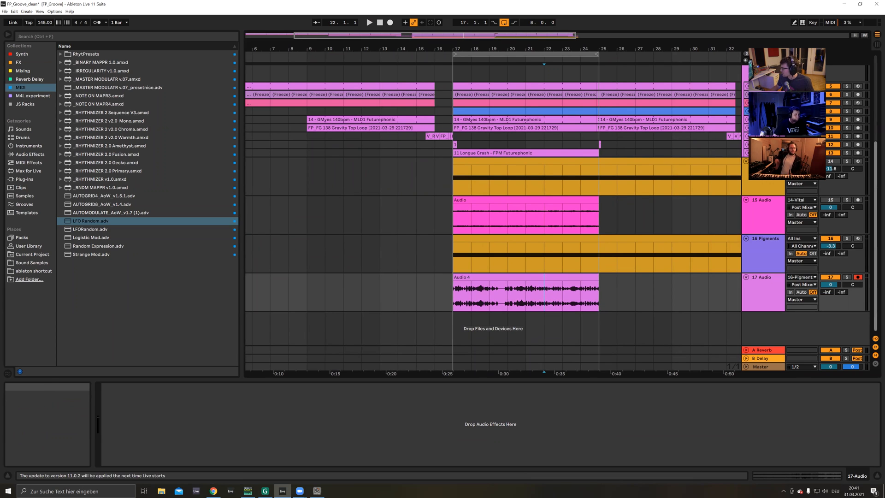
key("alt+Tab")
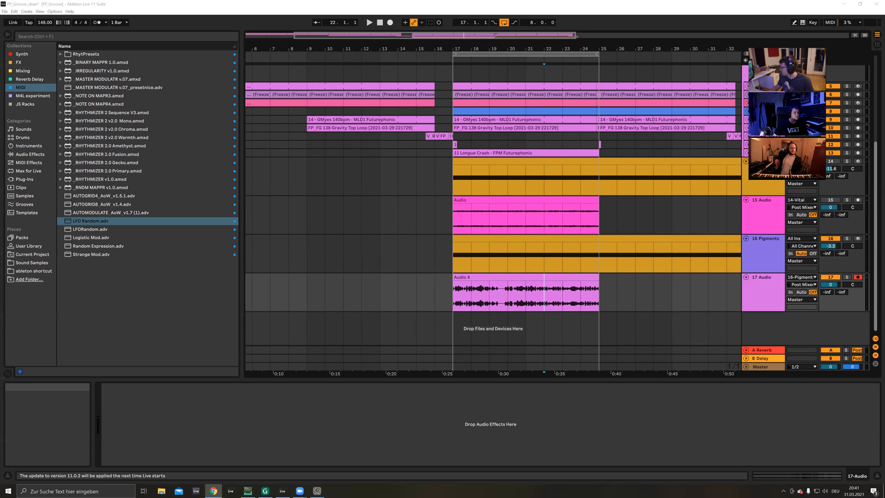
left_click(624, 287)
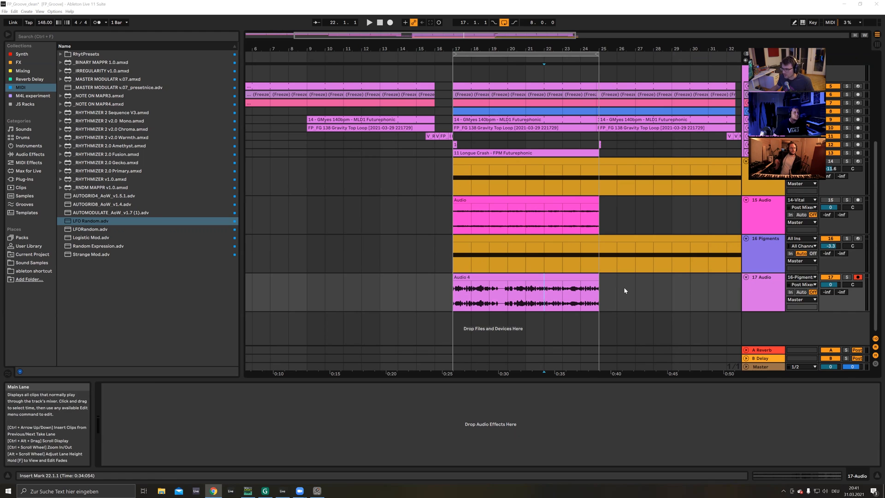
left_click(624, 286)
left_click(595, 296)
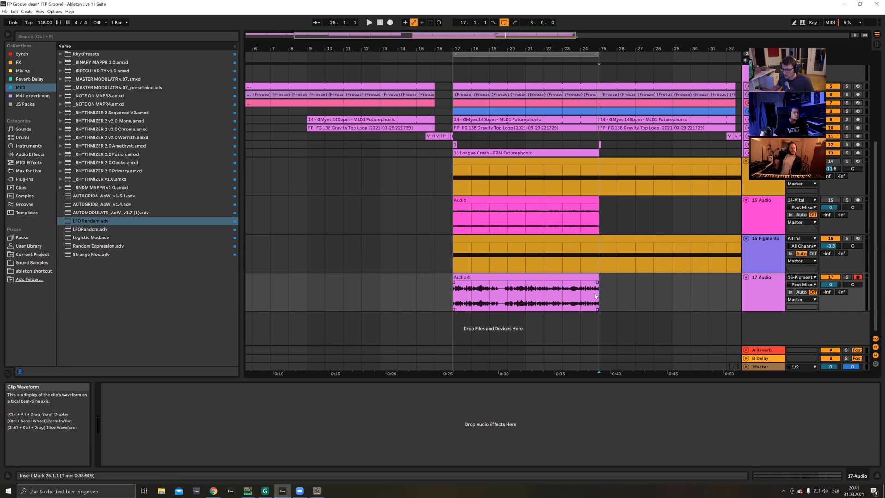
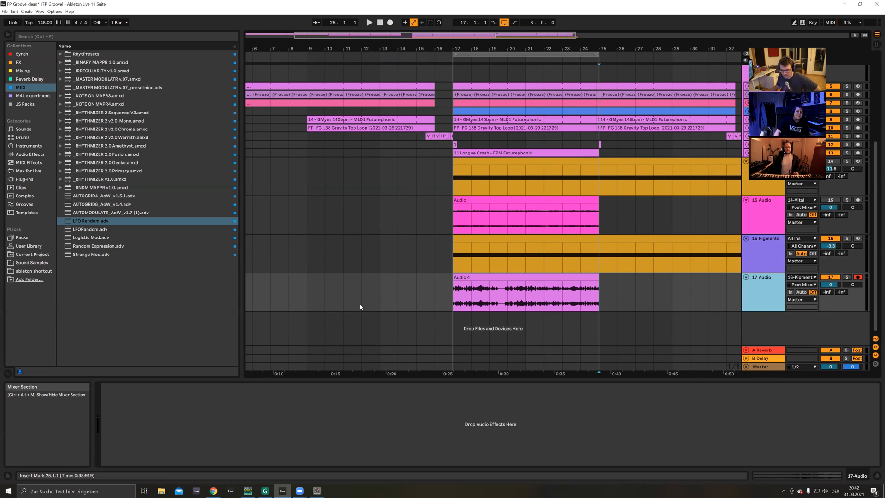
left_click(464, 304)
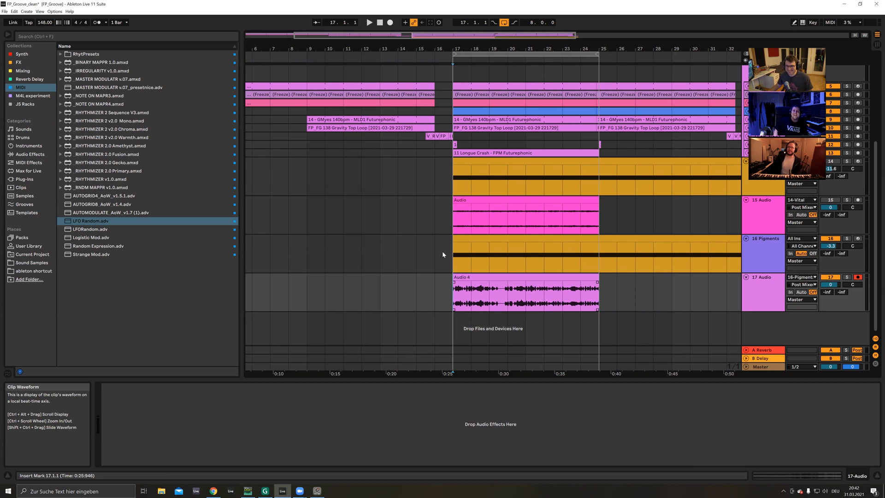
Step: Extend the Audio 4 clip on 17 Audio to uncover the full recording and place its start at bar 9
left_click(463, 277)
left_click_drag(453, 277, 136, 303)
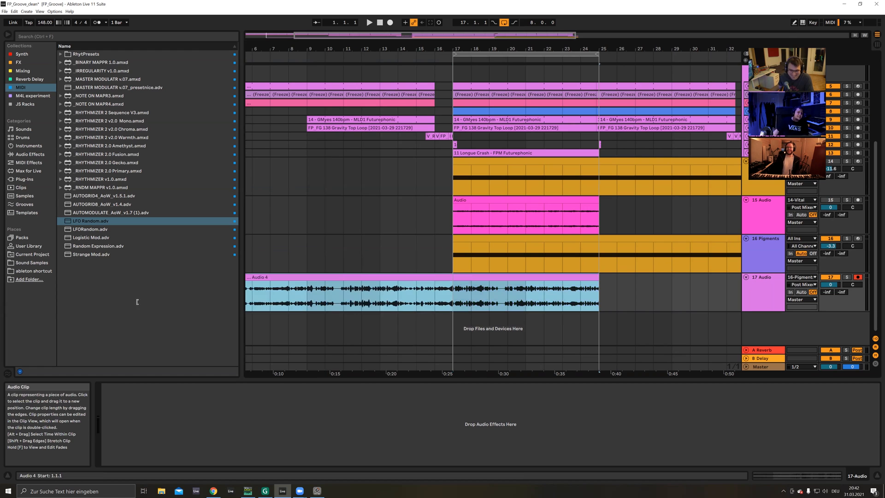
left_click_drag(410, 49, 361, 49)
mouse_move(277, 277)
left_mouse_down()
mouse_move(555, 266)
mouse_move(558, 278)
mouse_move(419, 292)
mouse_move(571, 280)
mouse_move(345, 277)
left_mouse_up()
left_click(509, 295)
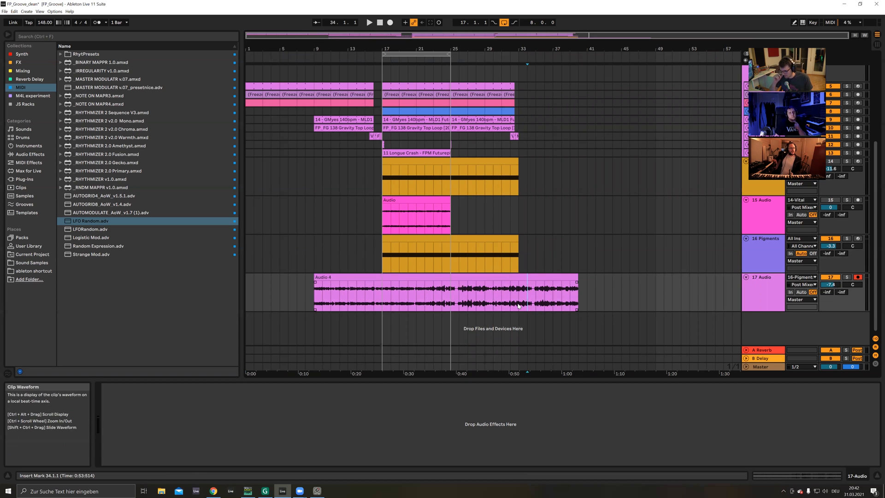
Step: Move the clips on 15 Audio and 17 Audio to start at bars 35 and 34, extending the 15 Audio clip to uncover more of its recording
left_click_drag(384, 200, 538, 201)
left_click_drag(602, 203, 783, 202)
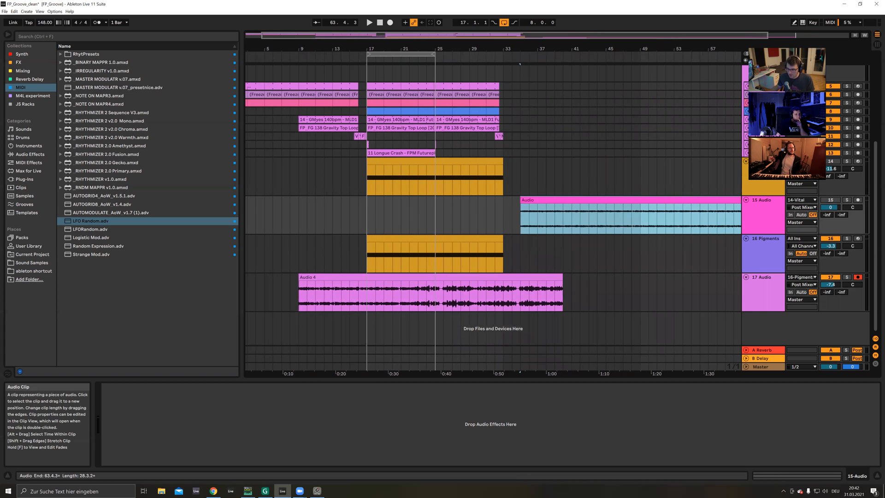
left_click(592, 218)
left_click(462, 295)
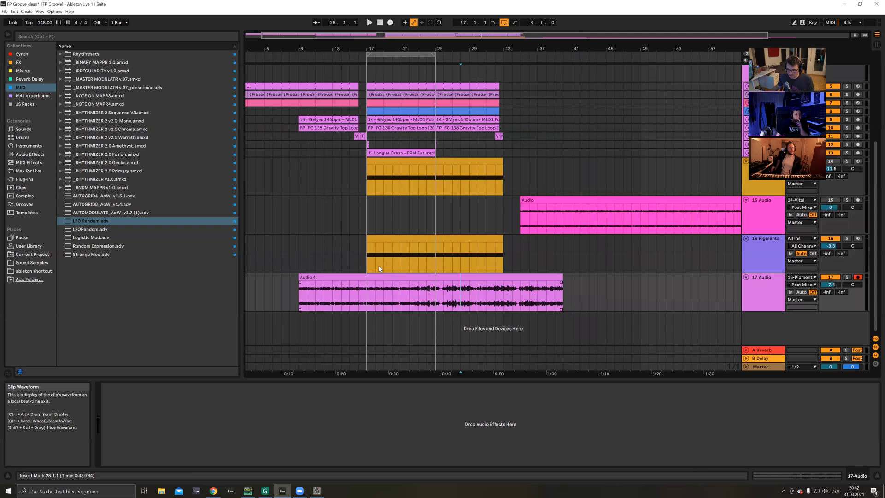
left_click_drag(380, 278, 594, 279)
Step: Copy bar 42 of the Audio 4 clip and paste it at bar 18 on 17 Audio
left_click(588, 292)
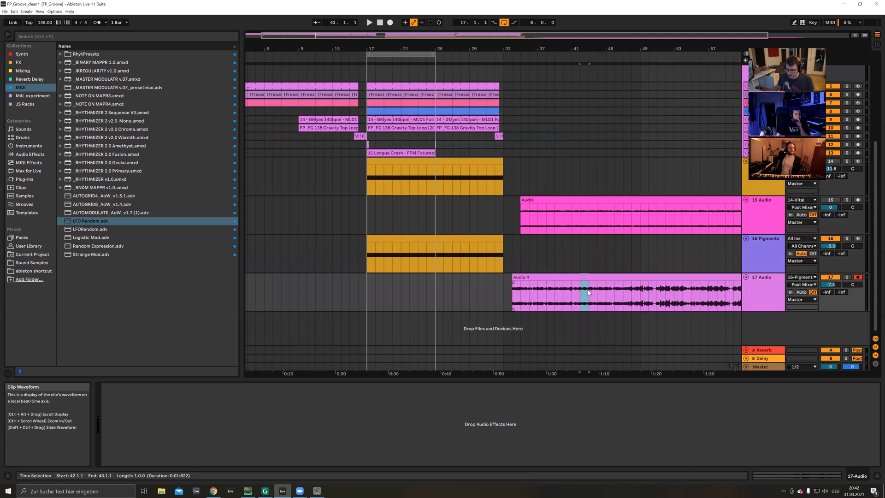
key("ctrl+c")
left_click(378, 288)
key("ctrl+v")
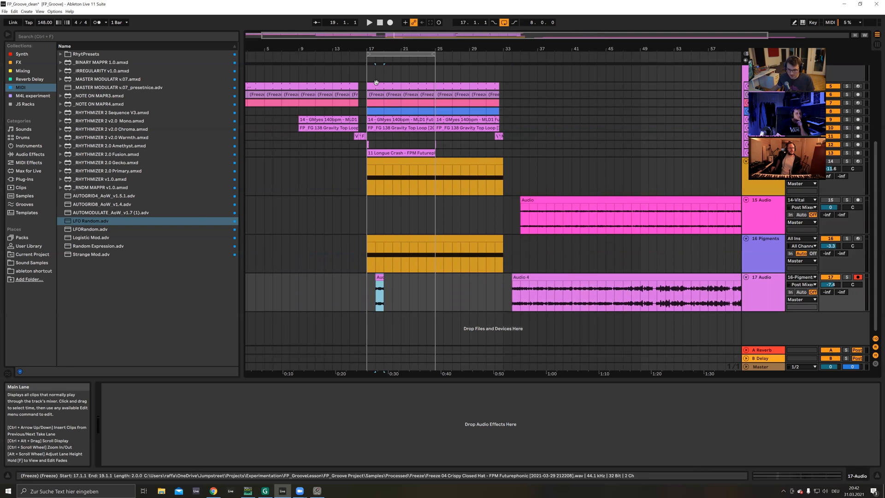
left_click_drag(374, 51, 332, 291)
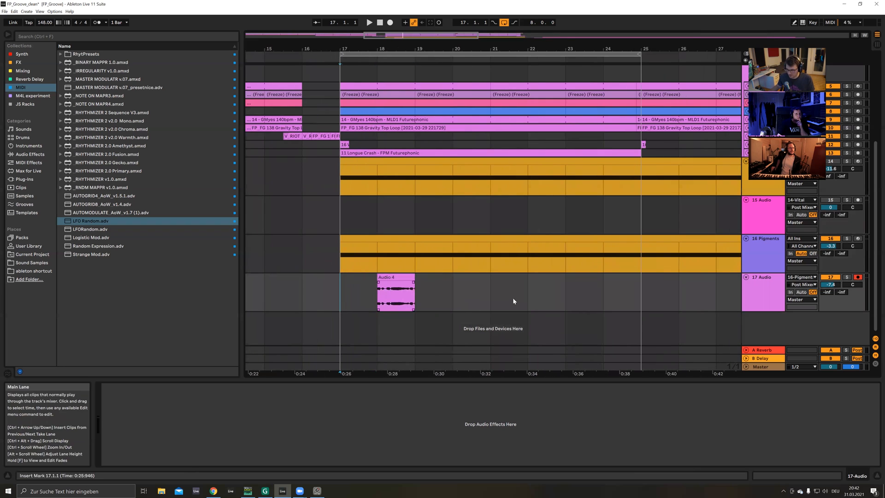
Step: Mute 16 Pigments and set 17 Audio's volume to -2.8 dB while playing back the pasted excerpt
key("space")
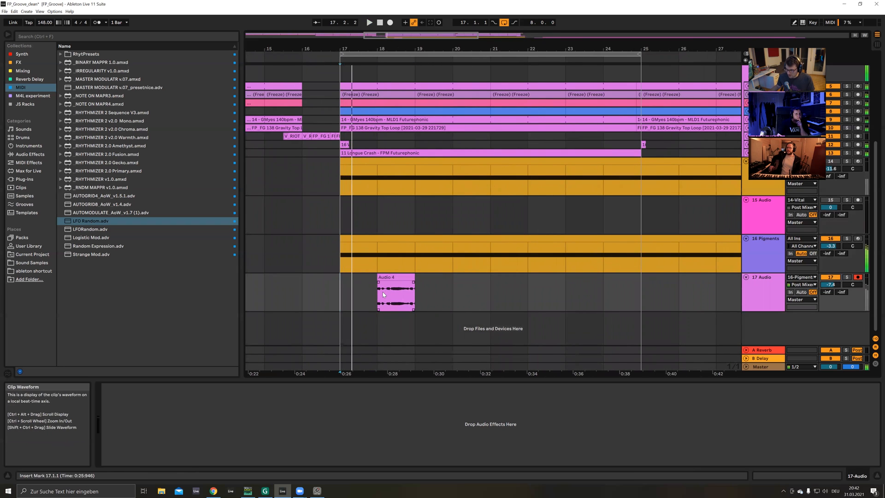
left_click(832, 239)
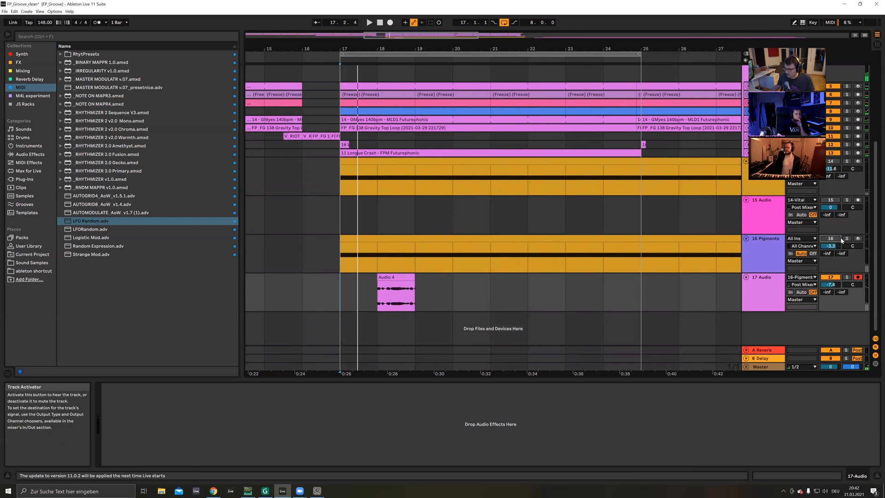
left_click(341, 290)
key("space")
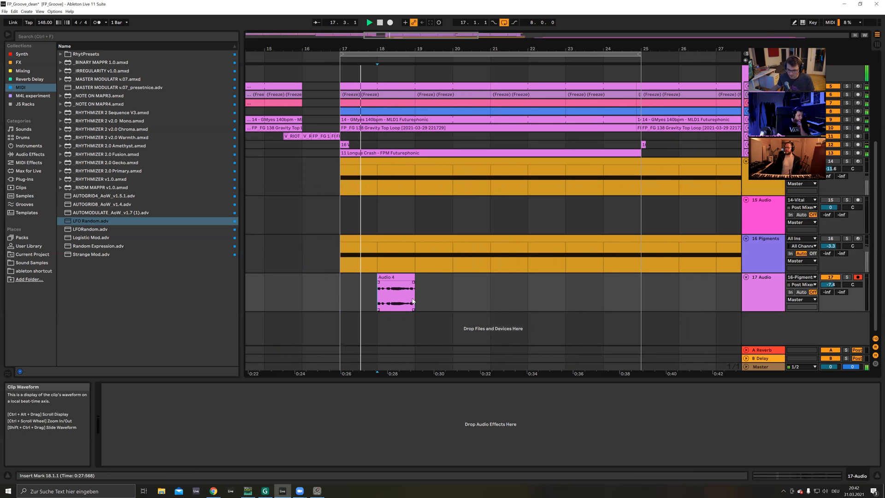
left_click_drag(833, 285, 833, 278)
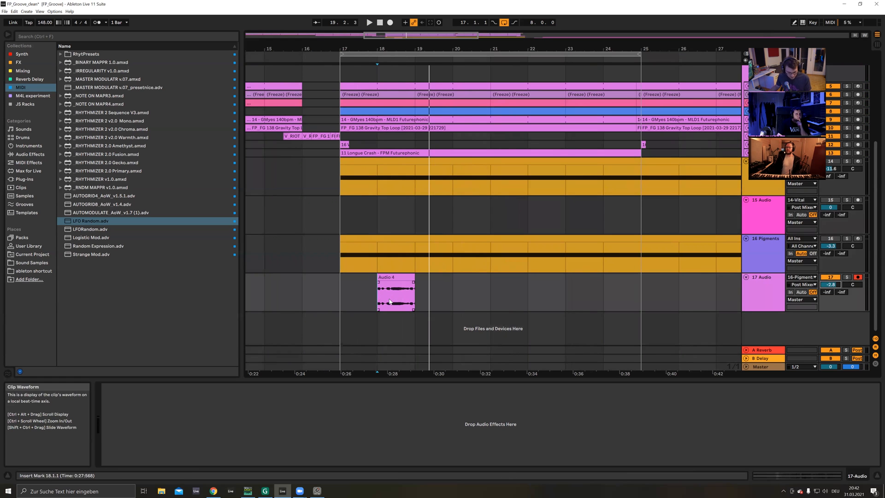
Step: Slide the waveform within the one-bar clip at bar 18, playing it back repeatedly to choose a different passage of the recording
left_click(390, 302)
key("space")
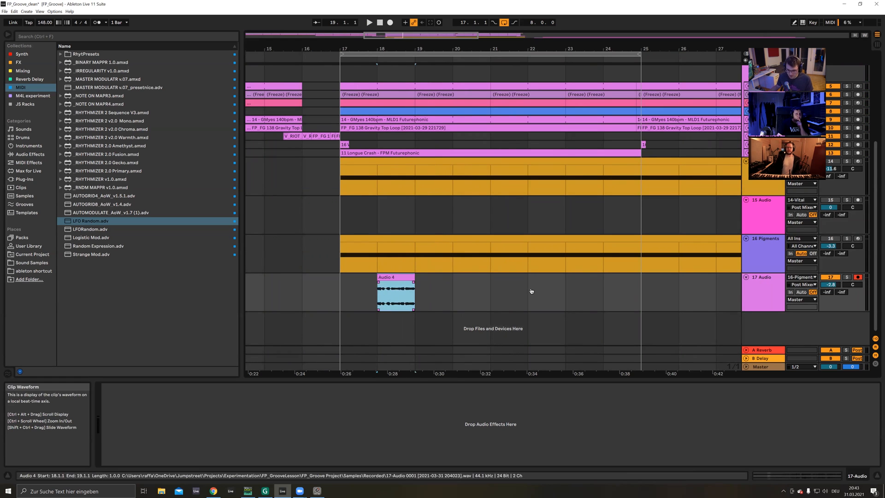
key("space")
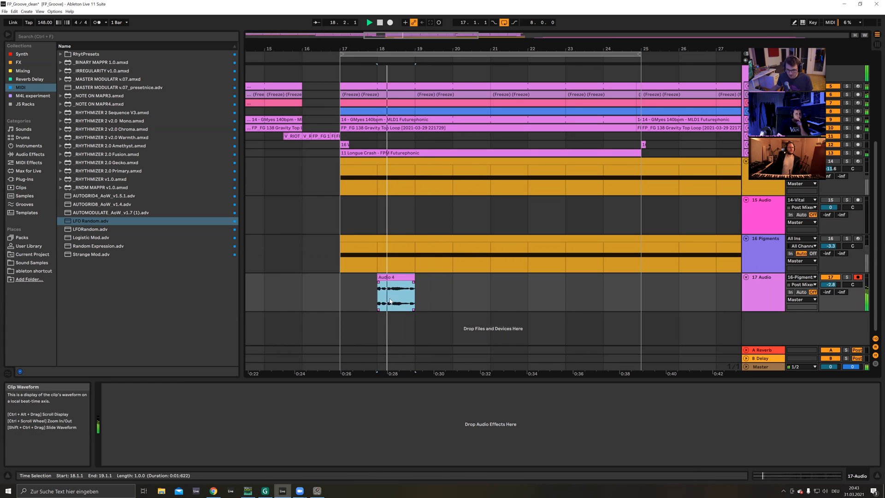
key("space")
key("space")
left_click_drag(410, 303, 452, 299)
left_click_drag(346, 304, 342, 304)
key("space")
key("space")
left_click_drag(400, 303, 361, 295)
key("space")
key("space")
key("space")
key("space")
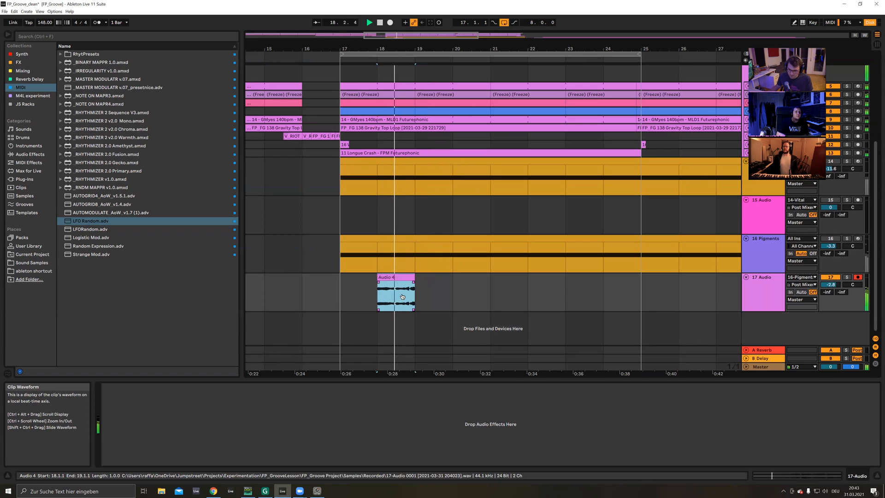
key("space")
Step: Set the arrangement's fixed grid to 1/8 and trim the clip at bar 18 on 17 Audio to half a bar
right_click(439, 292)
left_click(473, 389)
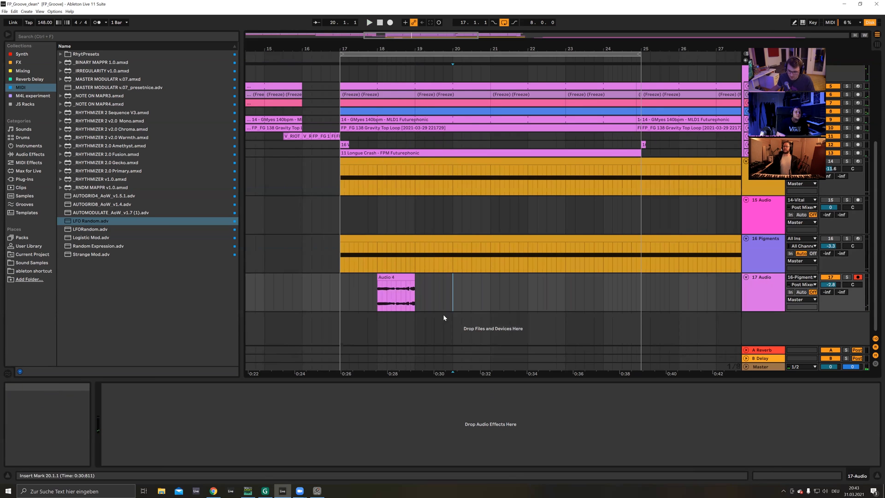
left_click(396, 279)
left_click_drag(414, 279, 396, 279)
left_click(400, 298)
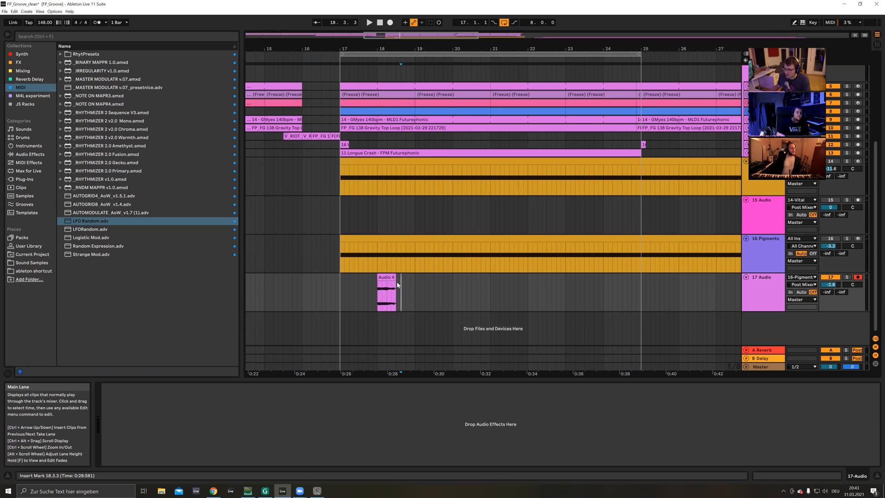
left_click(390, 295)
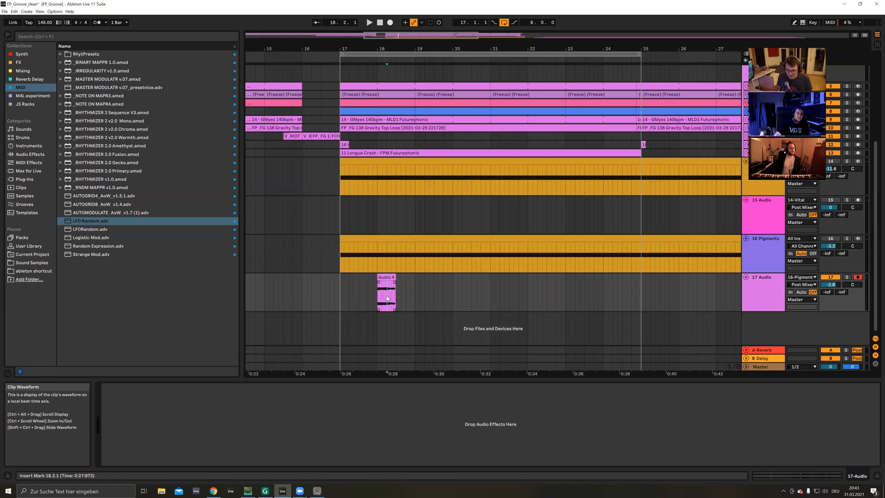
Step: Play back the half-bar Audio 4 clip at bar 18 on 17 Audio in context
left_click(388, 298)
left_click(388, 298)
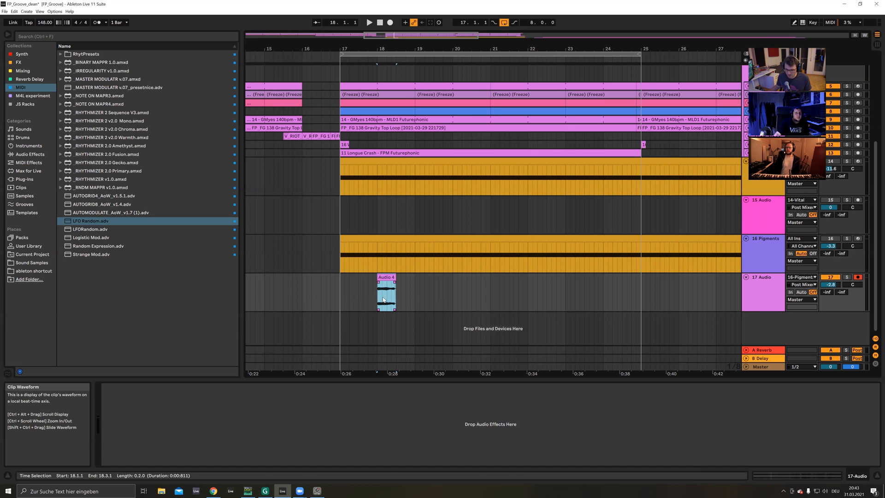
left_click(349, 299)
key("space")
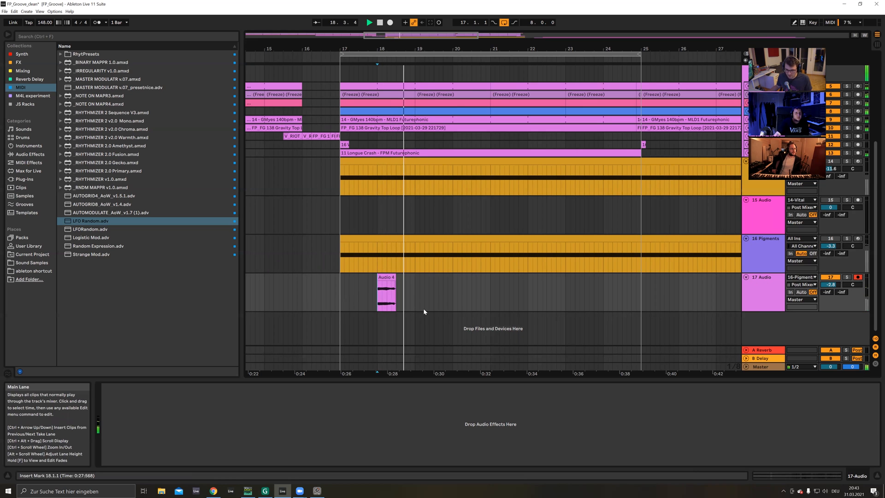
left_click(390, 276)
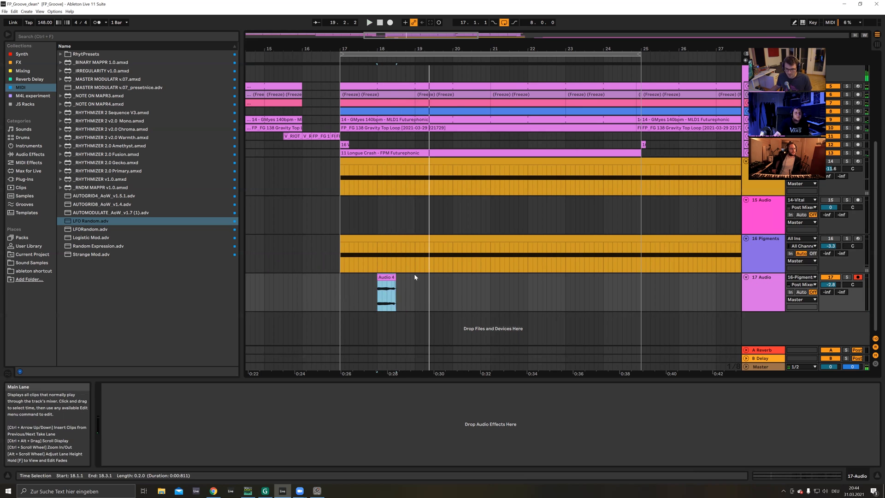
Step: Copy the first bar of the 15 Audio recording at bar 35 and paste it at bar 17 on the same track
scroll(622, 229, "down", 4)
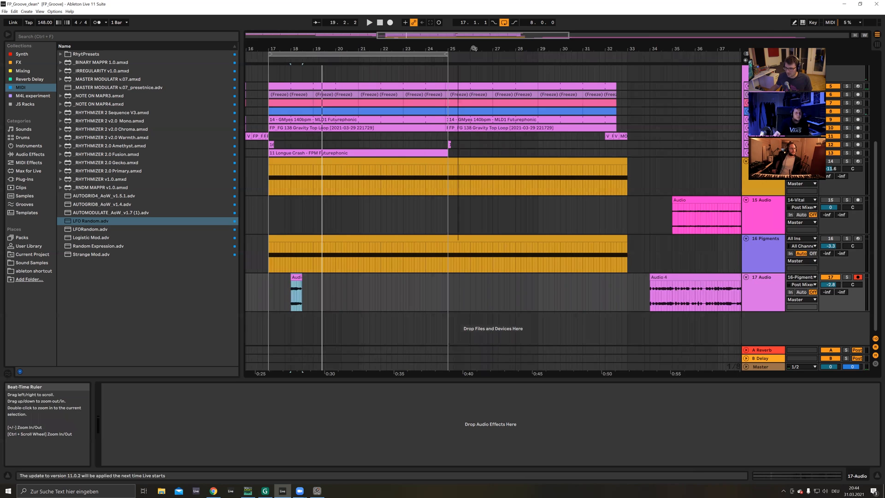
left_click_drag(622, 229, 635, 228)
key("ctrl+c")
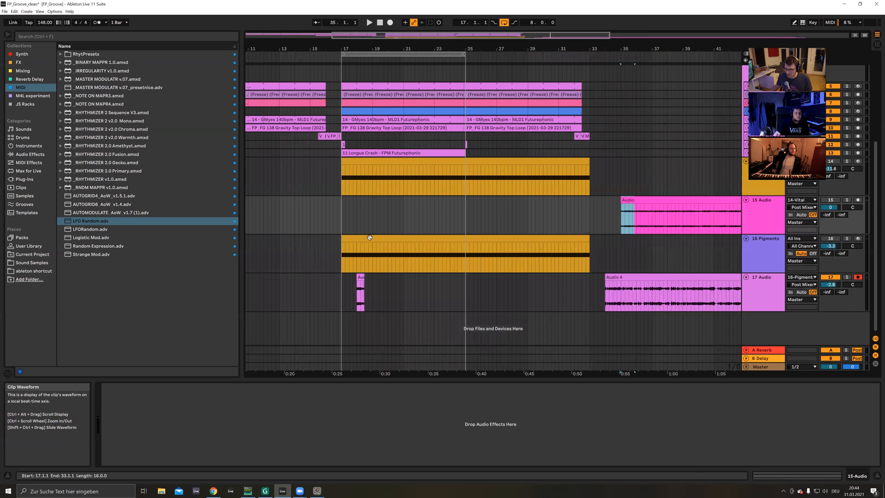
left_click(340, 225)
key("ctrl+v")
scroll(326, 199, "up", 6)
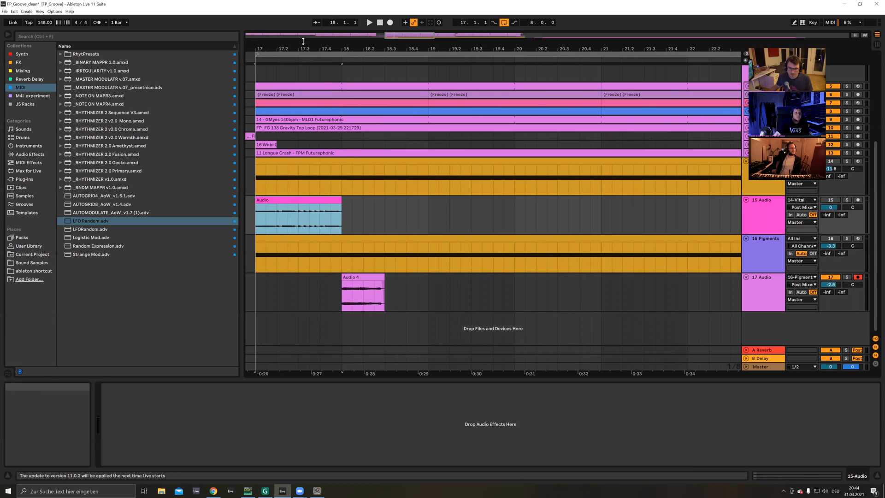
Step: Play back from bar 17 and set 17 Audio's volume to -4.4 dB
left_click_drag(305, 45, 390, 45)
key("space")
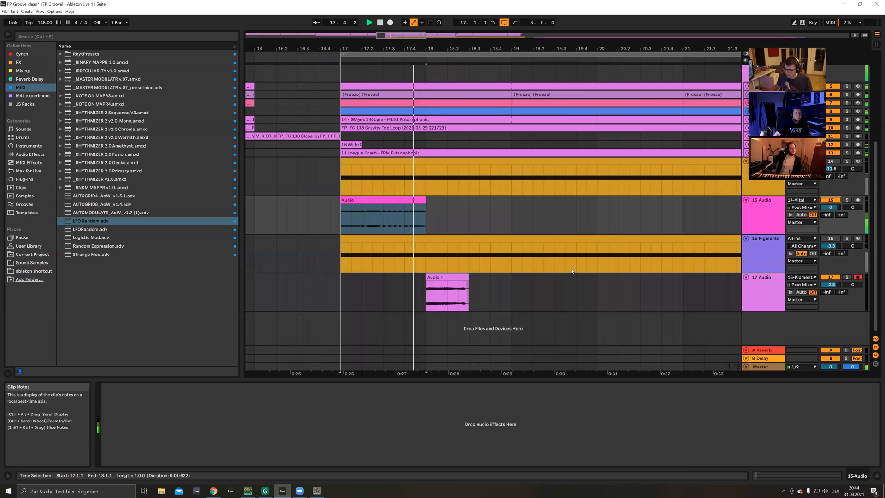
left_click_drag(830, 285, 830, 289)
key("space")
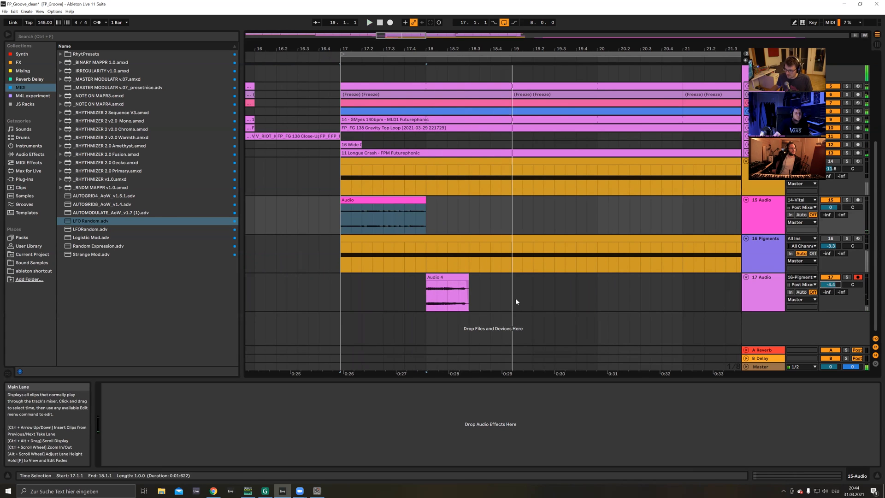
Step: Trim the start of the 16 Pigments MIDI clip from bar 17 to partway through bar 26
left_click_drag(417, 49, 324, 20)
left_click_drag(306, 239, 619, 263)
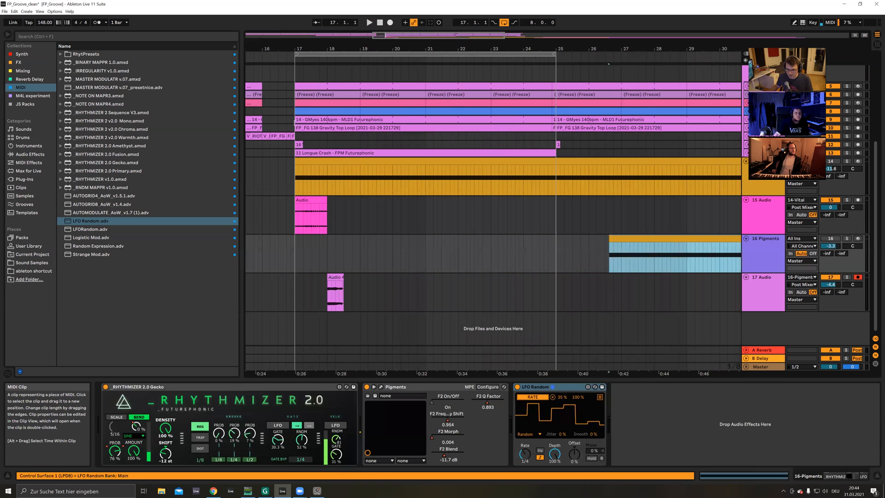
scroll(490, 303, "up", 3)
Step: Duplicate the two-bar section from bar 17 across 15 Audio to 17 Audio twice, filling up to bar 23
left_click_drag(450, 293, 283, 206)
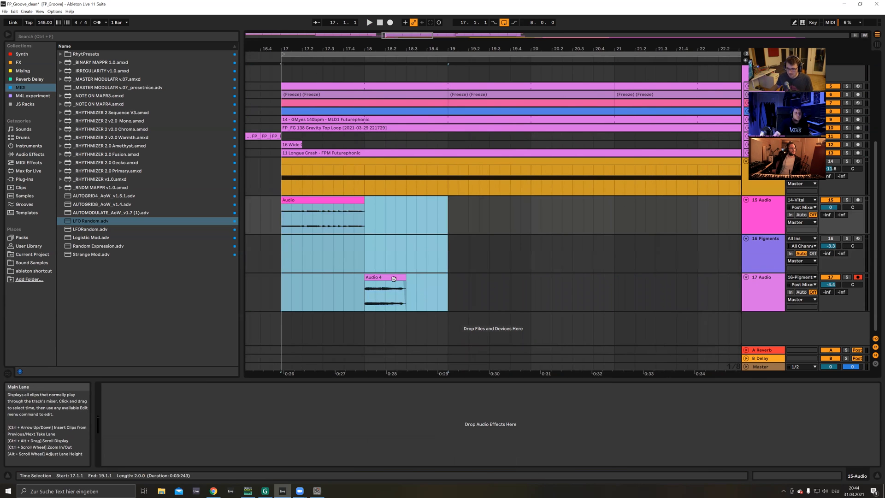
key("ctrl+d")
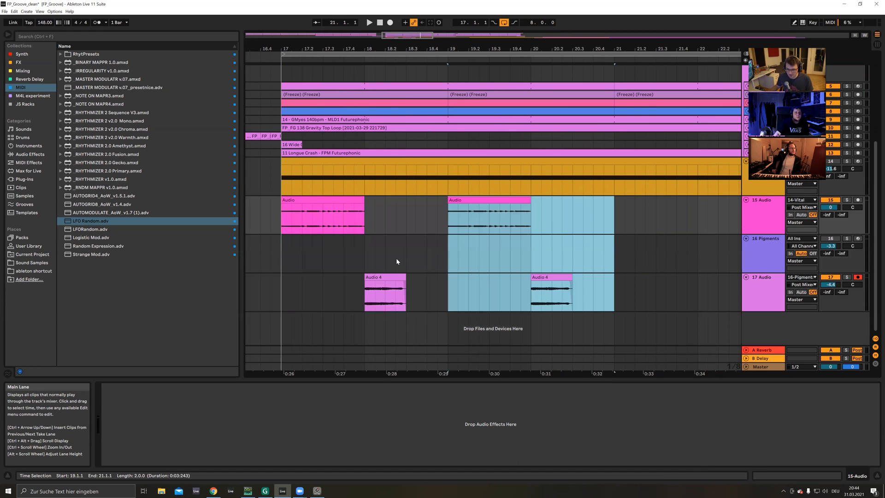
key("ctrl+d")
left_click_drag(419, 49, 544, 27)
mouse_move(544, 240)
left_mouse_down()
mouse_move(530, 244)
mouse_move(546, 236)
left_mouse_up()
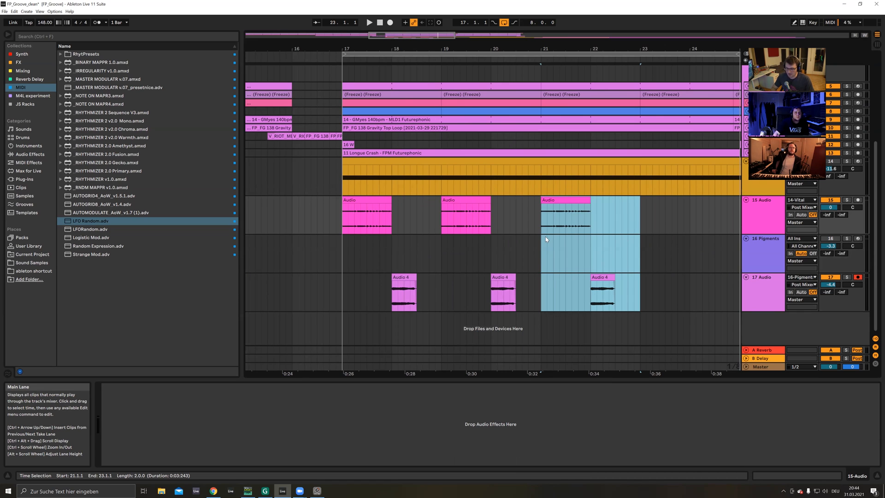
Step: Lengthen the Audio 4 clips at bars 18 and 20 on 17 Audio to one full bar each
left_click(377, 281)
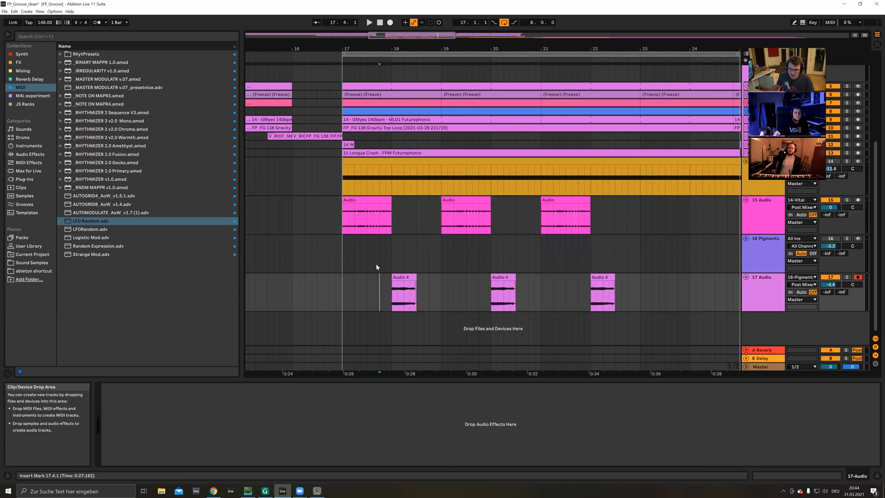
left_click_drag(417, 278, 434, 277)
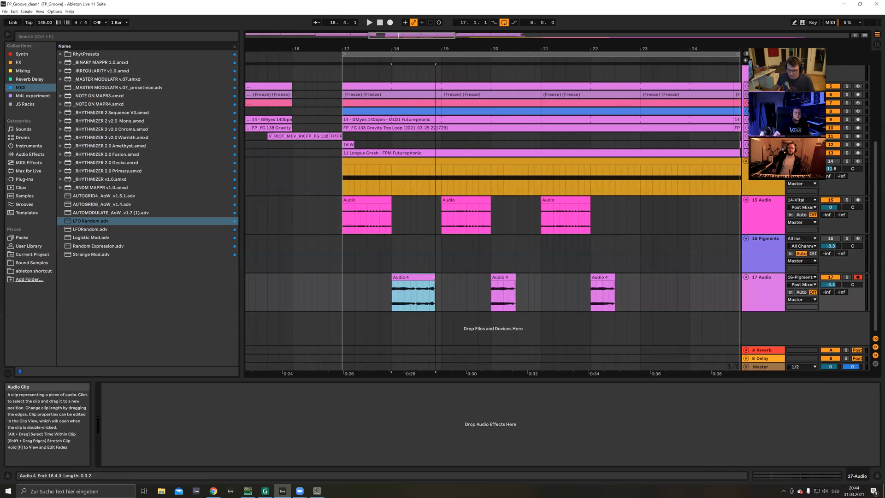
left_click(360, 211)
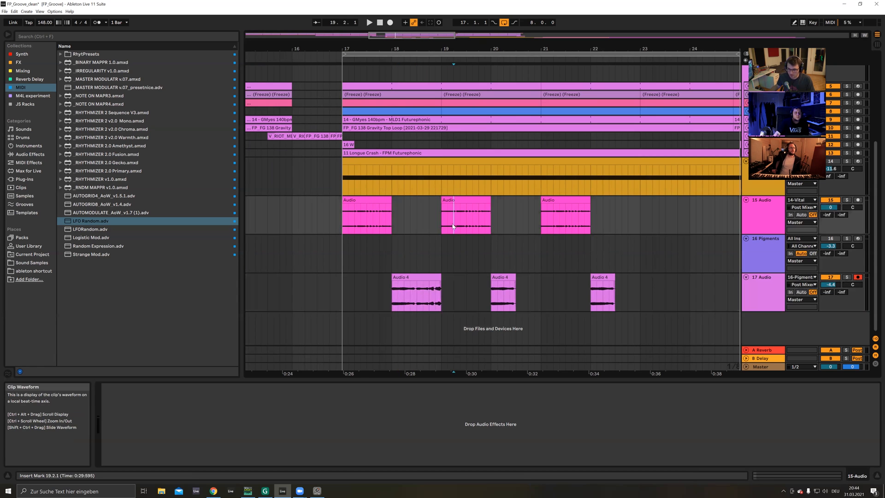
left_click(510, 309)
left_click_drag(515, 304, 446, 242)
left_click(547, 304)
left_click(442, 241)
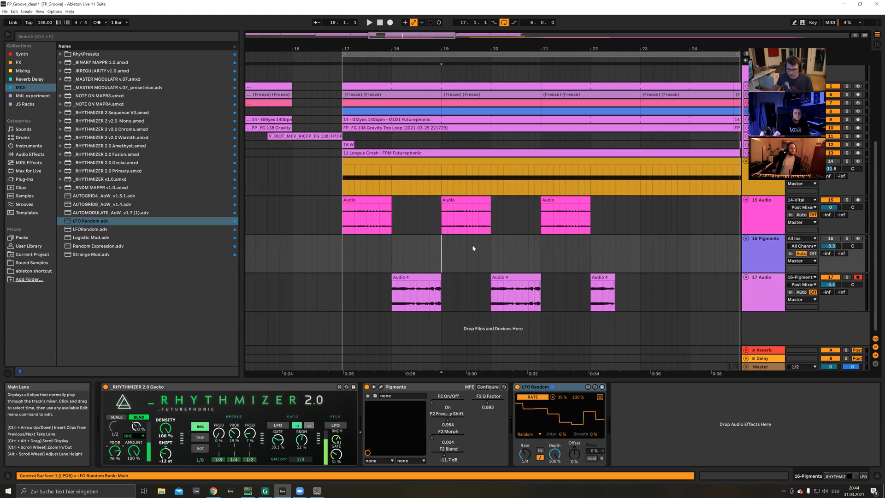
Step: Change the passage of the recording used in the one-bar clips at bars 18 and 20 on 17 Audio
left_click_drag(430, 298, 286, 306)
left_click_drag(472, 222, 506, 274)
left_click(506, 274)
Step: Play back the alternating clips from bar 17 and set 17 Audio's volume to -3.1 dB
left_click(340, 221)
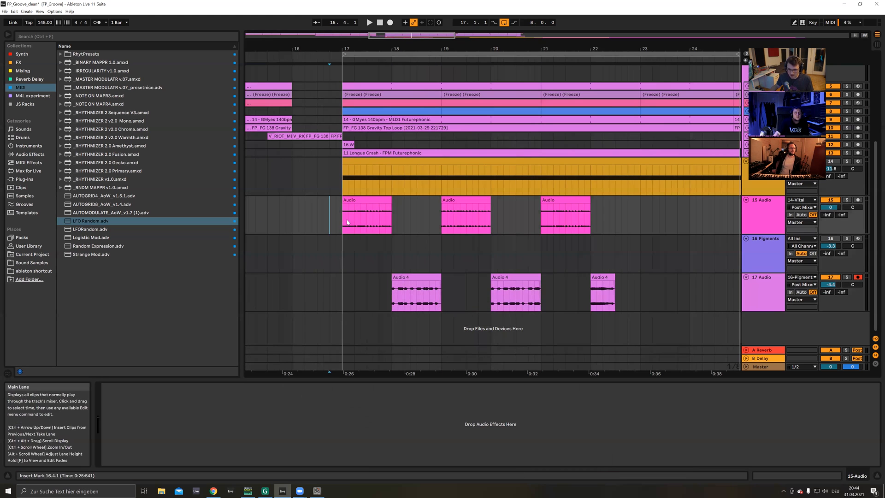
key("space")
left_click_drag(829, 285, 828, 284)
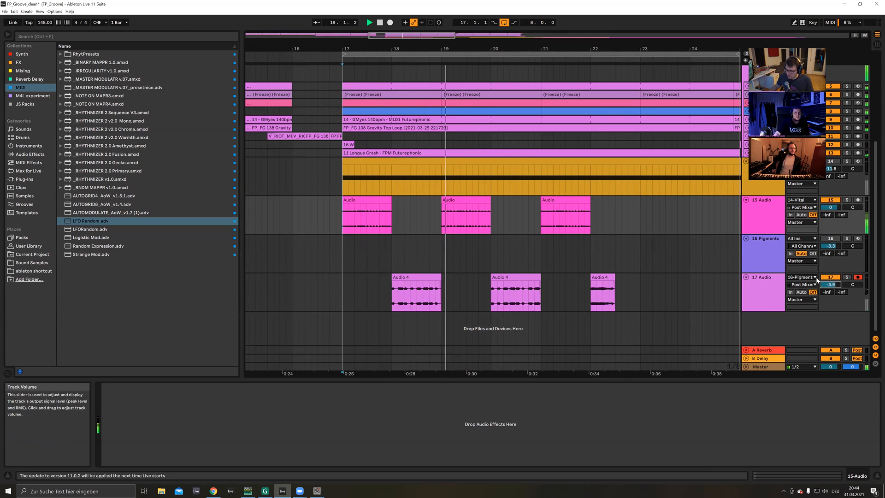
left_click_drag(829, 286, 829, 284)
Step: Extend the Audio 4 clip at bar 22 on 17 Audio to one bar with the same passage as at bars 18 and 20
left_click(565, 217)
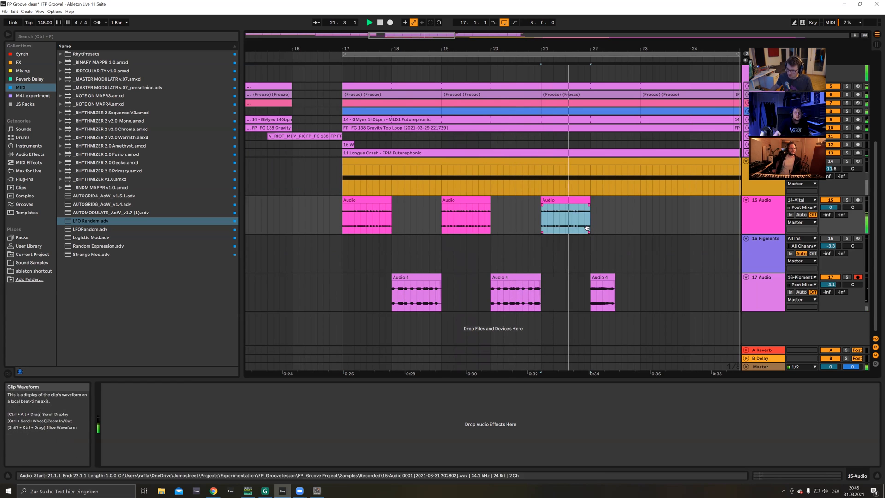
left_click(606, 292)
left_click_drag(615, 279, 640, 277)
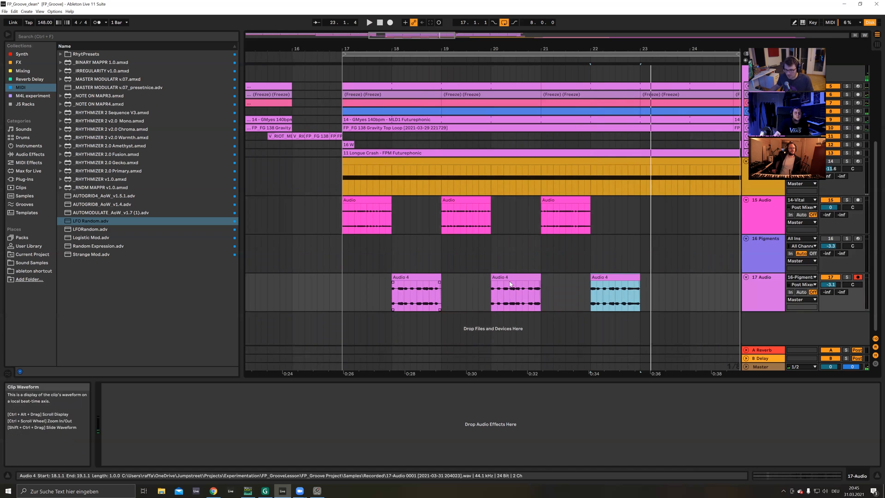
left_click(629, 291)
key("space")
Step: Copy the one-bar clip at bar 21 on 15 Audio to bar 23
left_click_drag(620, 52, 483, 39)
left_click_drag(443, 217, 516, 206)
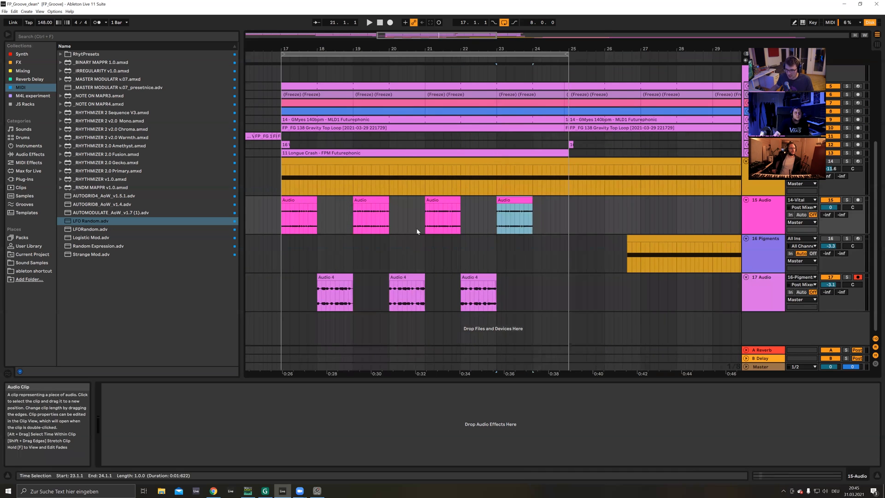
left_click_drag(308, 216, 360, 339)
left_click(368, 286)
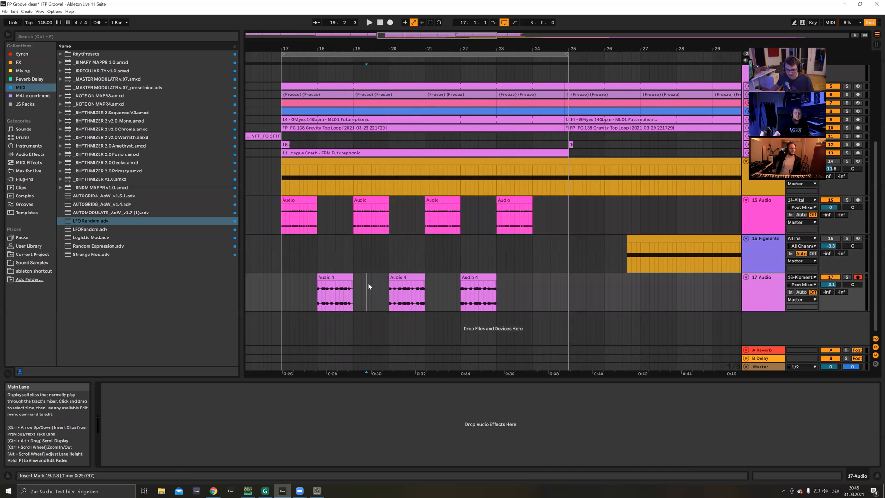
left_click_drag(371, 221, 381, 222)
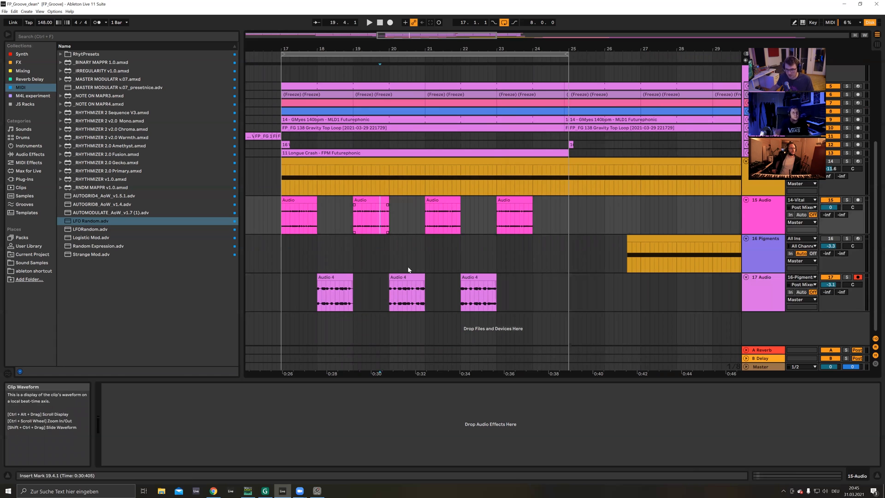
left_click(398, 289)
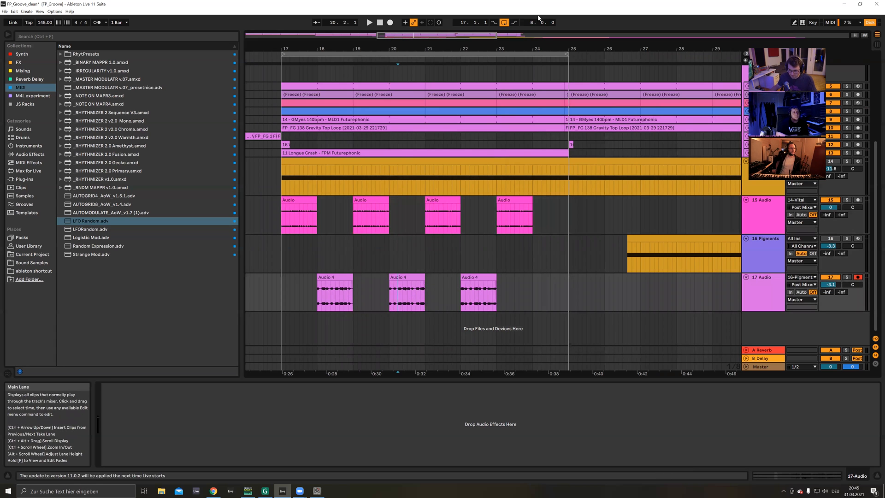
left_click_drag(541, 49, 451, 22)
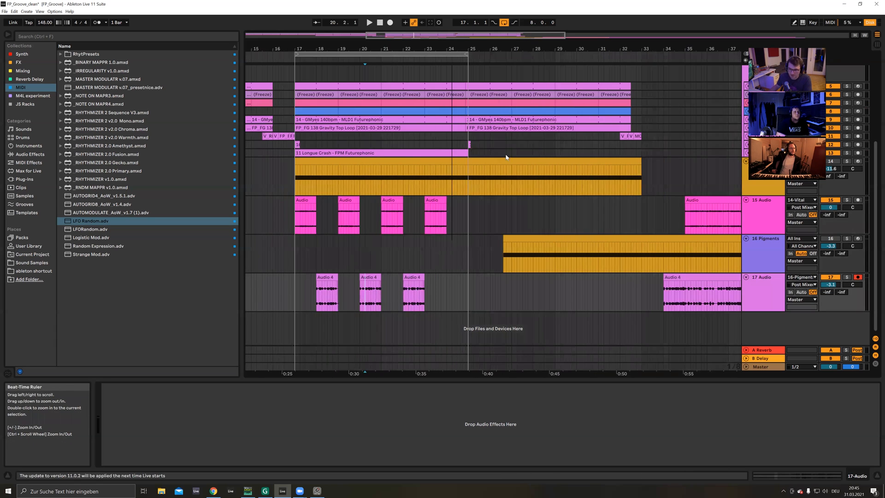
Step: Set the arrangement's fixed grid to 1 Bar
left_click(546, 255)
right_click(484, 260)
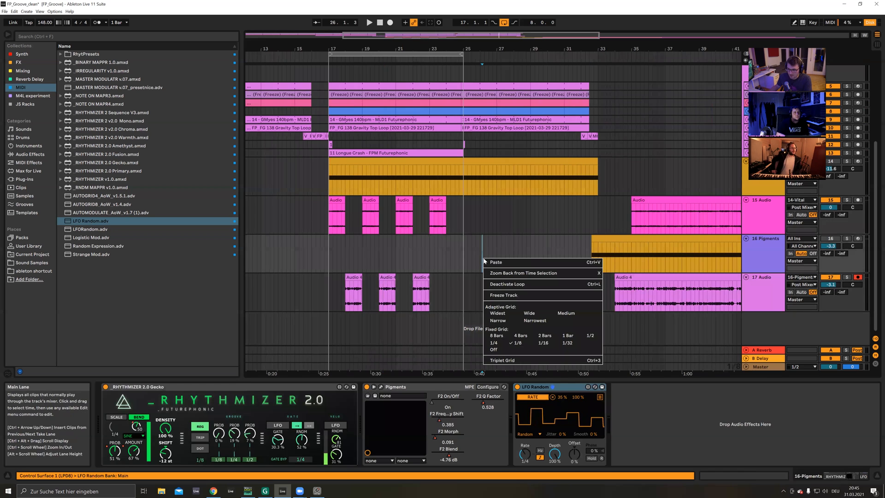
left_click(423, 260)
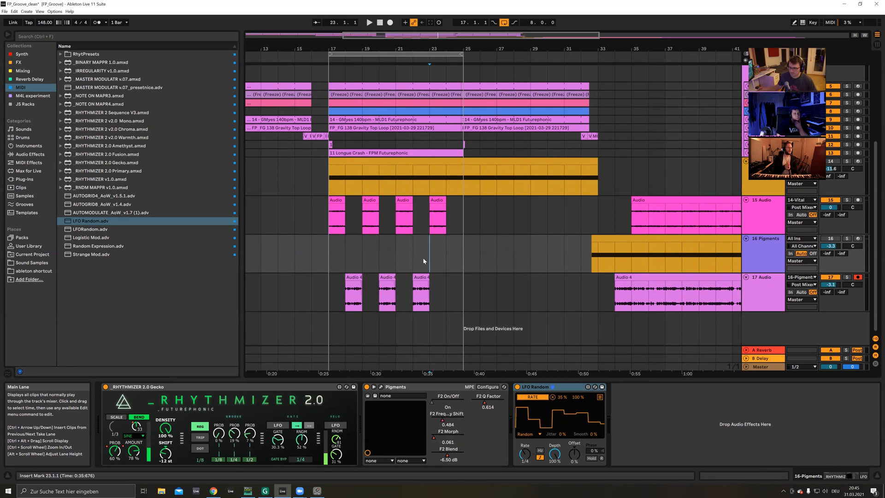
Step: Extend the 15 Audio clip at bar 17 to bar 25 over its copies, then solo the track and play it back
left_click_drag(431, 49, 409, 64)
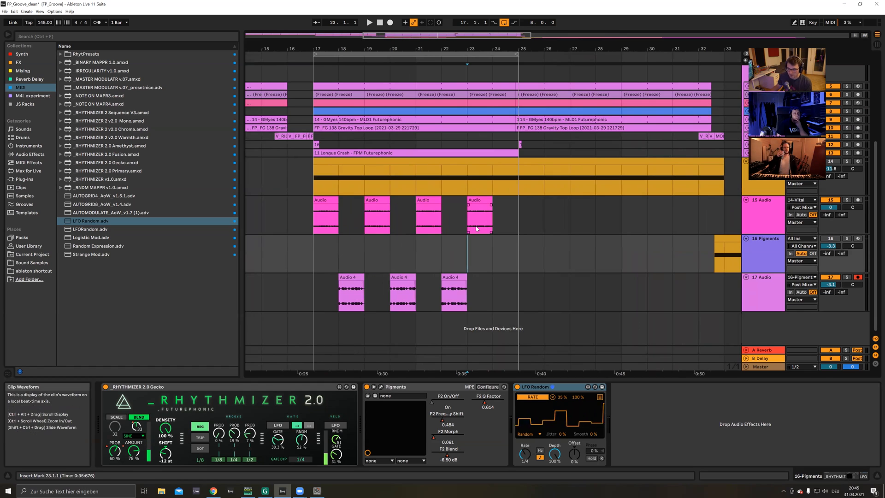
left_click(335, 202)
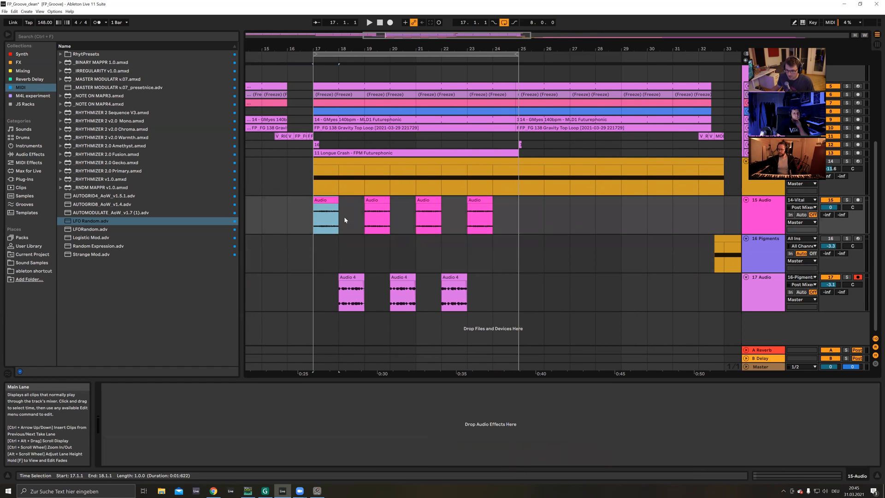
left_click_drag(336, 199, 519, 199)
left_click(847, 200)
key("space")
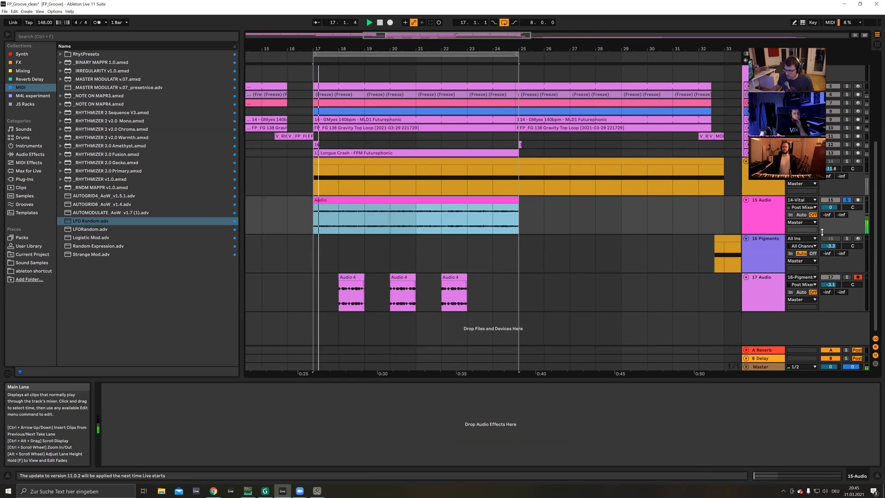
Step: Insert a new audio track directly below 15 Audio
right_click(762, 228)
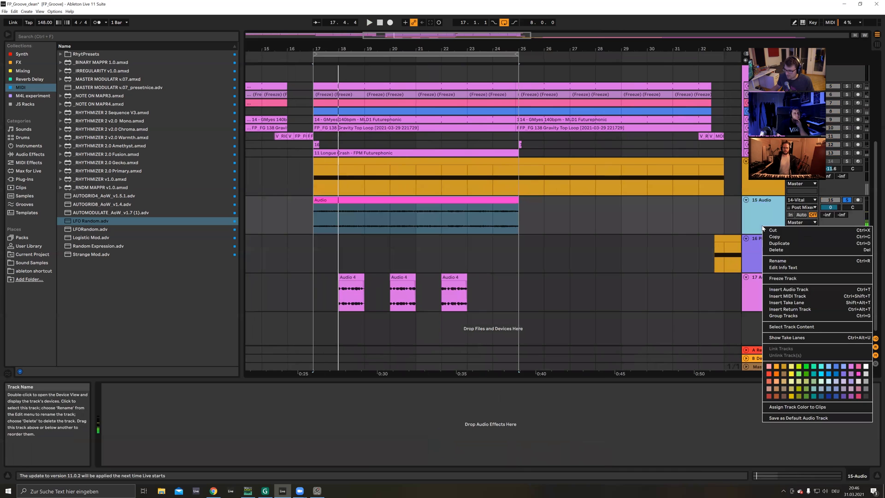
left_click(778, 286)
left_click(380, 231)
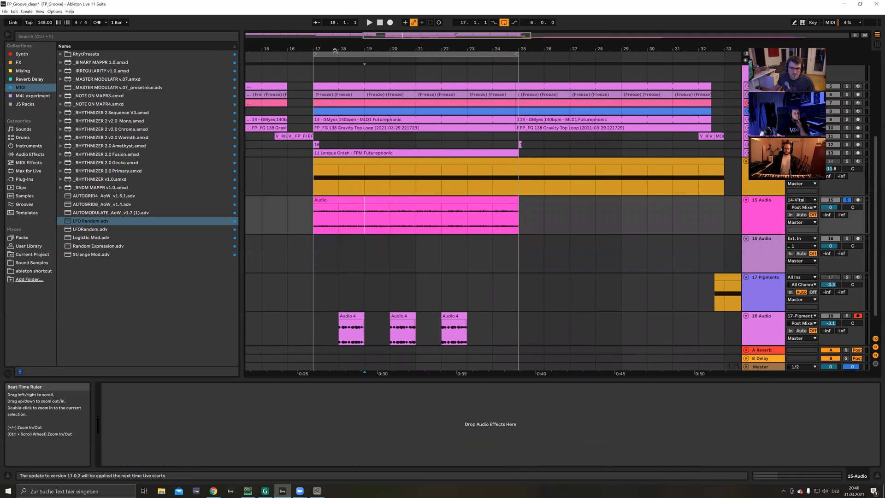
Step: Load the Stutter Shutter and Data Crasher racks from the JS Racks collection onto 15 Audio
scroll(308, 213, "up", 3)
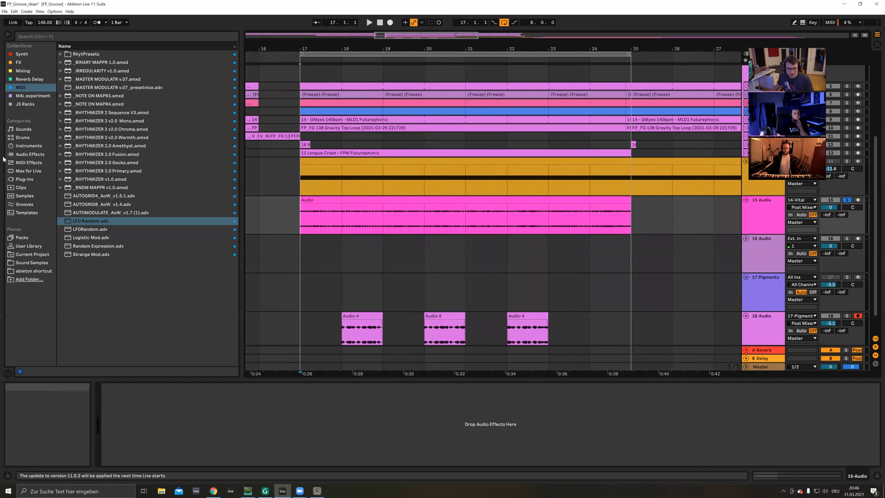
left_click(26, 95)
left_click(26, 87)
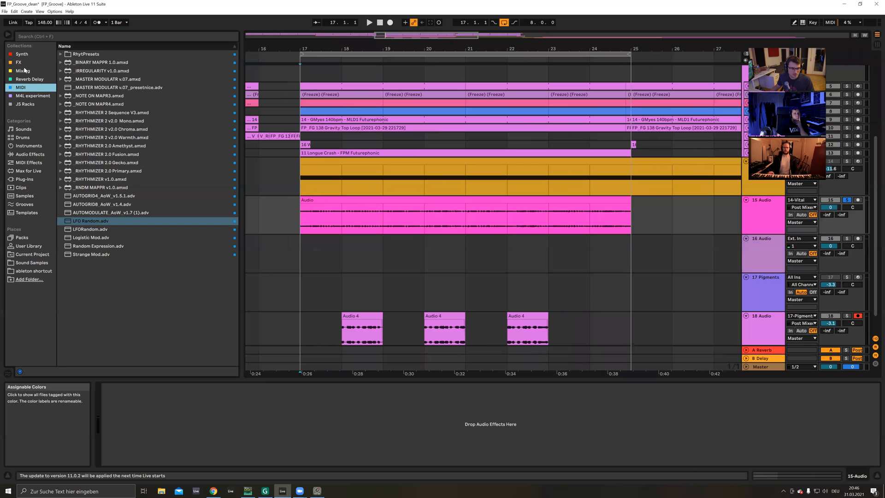
left_click(24, 104)
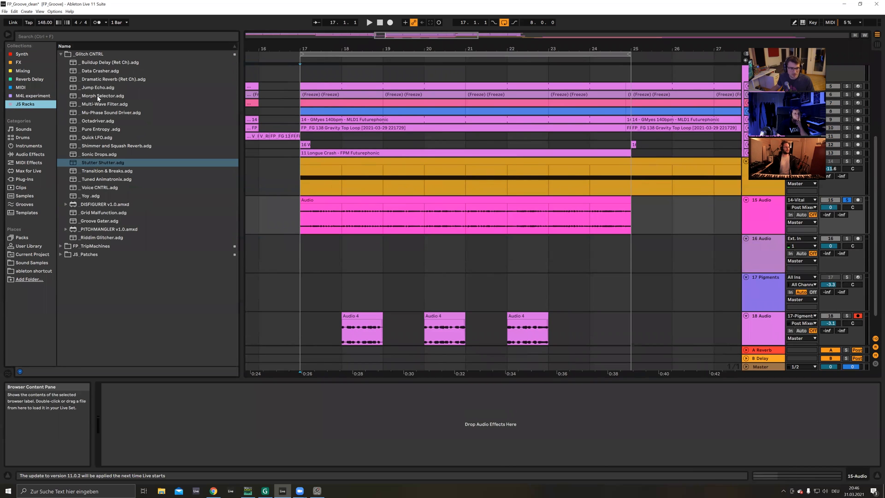
left_click(391, 210)
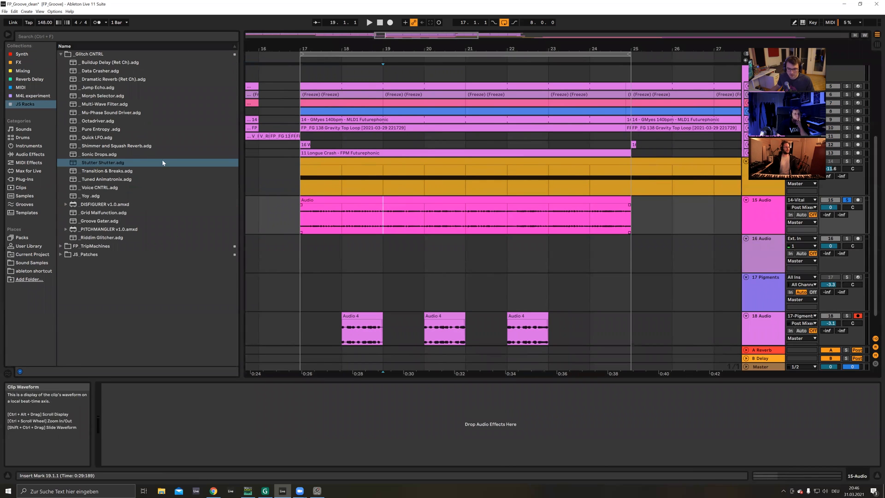
left_click(97, 164)
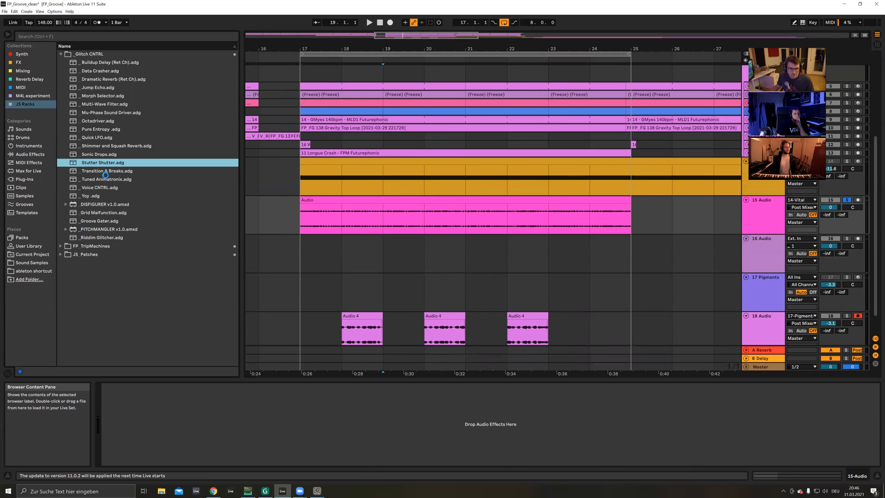
left_click(100, 74)
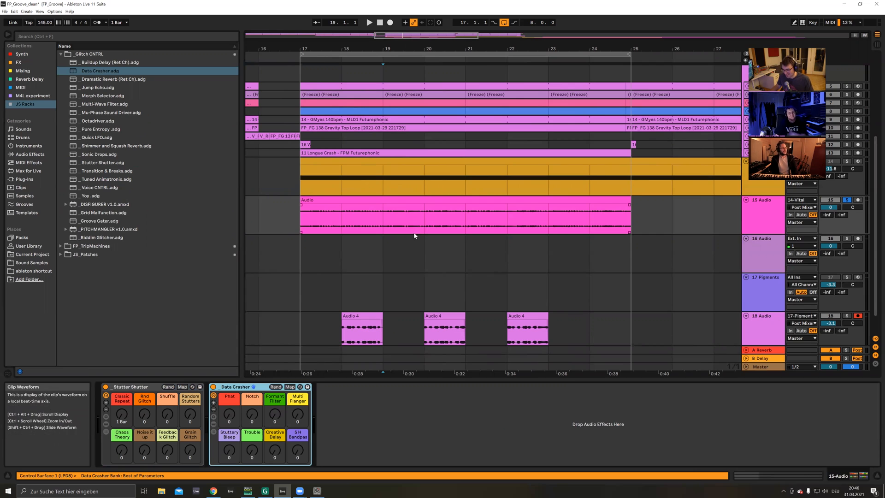
Step: Route 16 Audio's input from 15-Audio, arm it and place the insert marker at bar 17
left_click(748, 259)
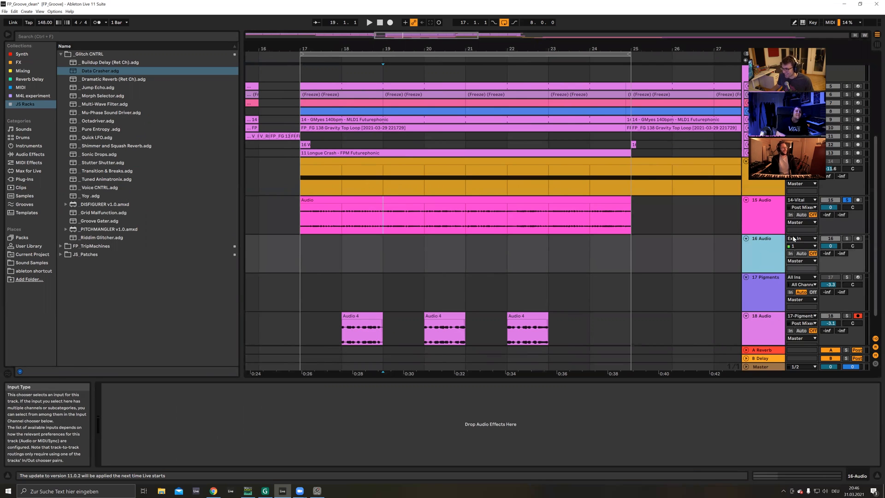
left_click(794, 238)
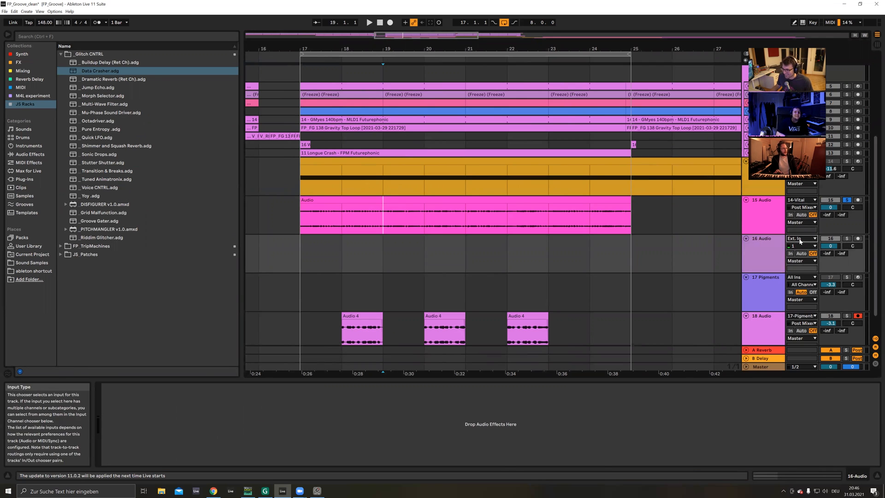
left_click(816, 239)
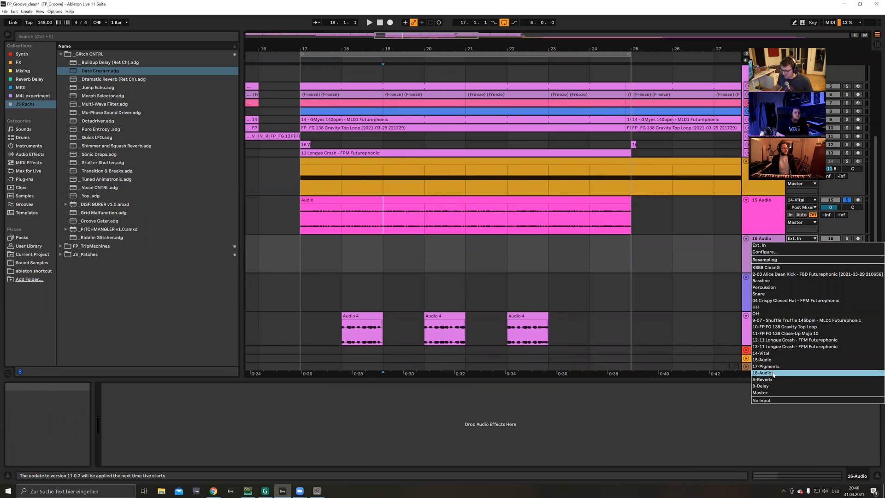
left_click(767, 359)
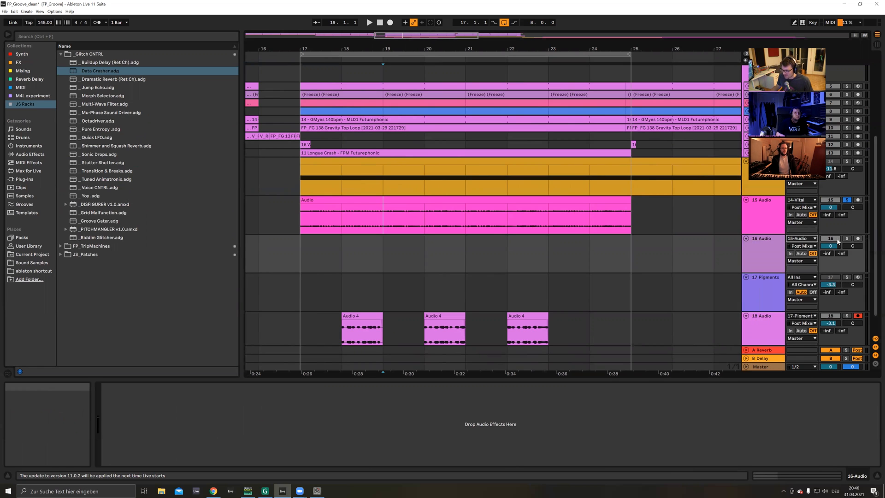
left_click(300, 228)
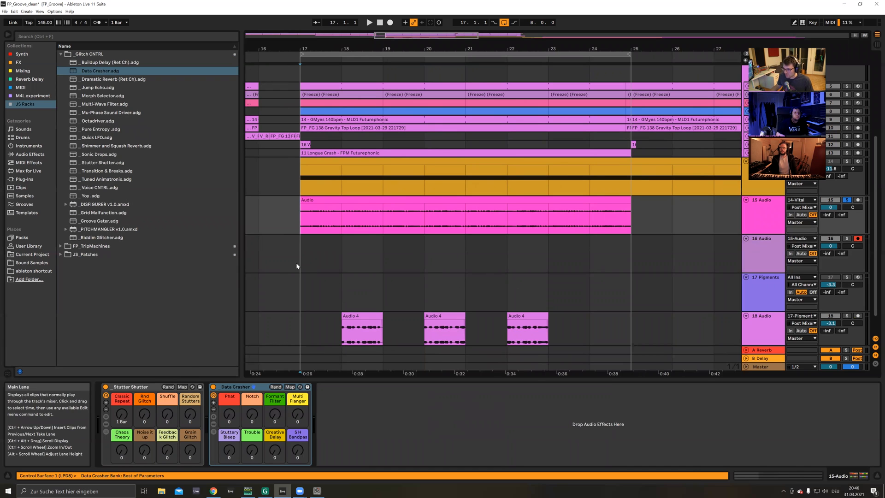
left_click(297, 266)
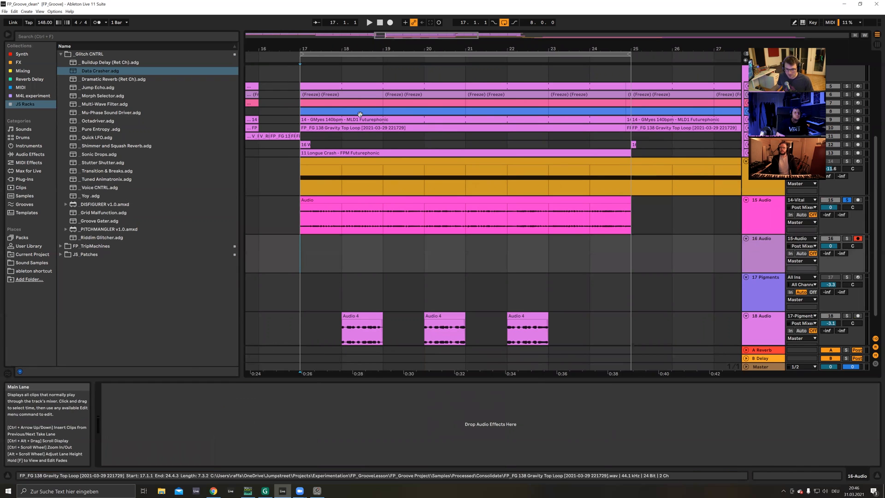
Step: Start recording from bar 17, clear the solo on 15 Audio and restart the arrangement recording
left_click(390, 23)
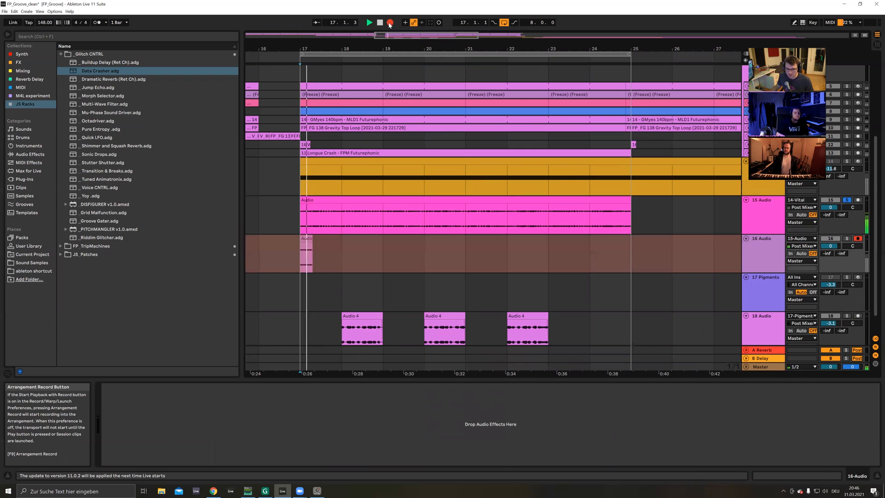
key("s")
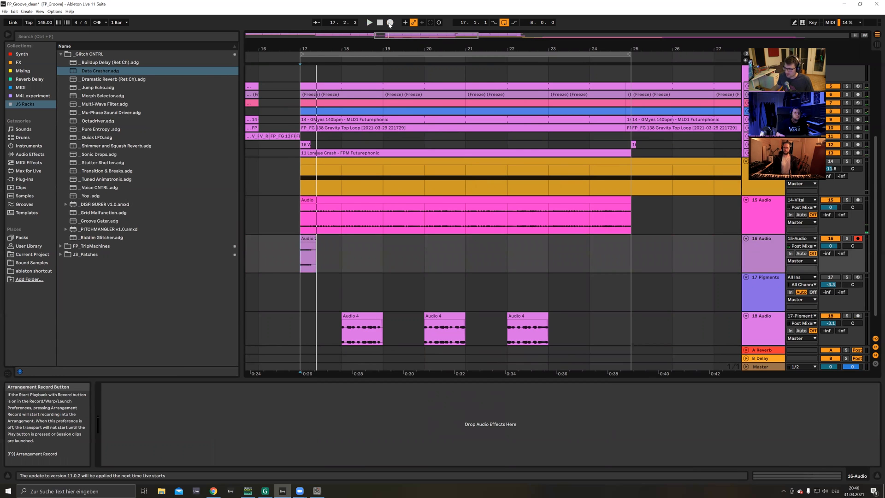
left_click(390, 23)
Step: While recording, set Stutter Shutter's Rnd Glitch to 72, Grain Glitch to 44 and Chaos Theory to 57, and mute 18 Audio
left_click(761, 214)
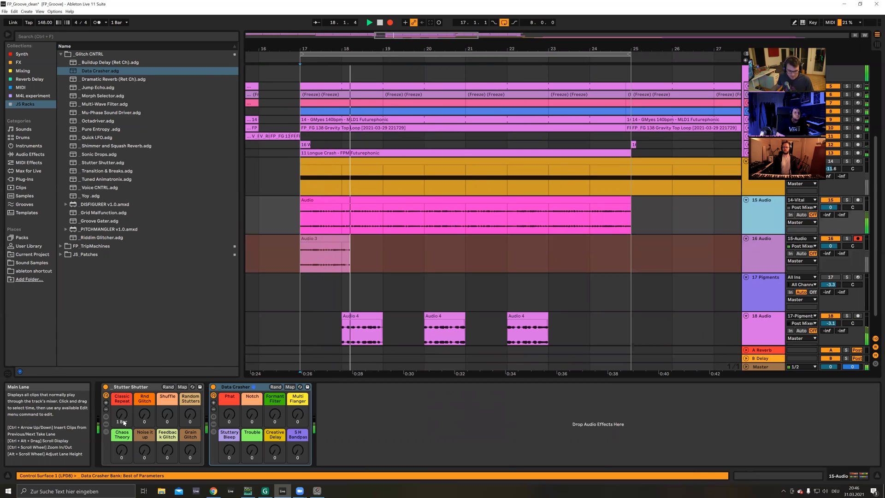
left_click_drag(144, 414, 144, 382)
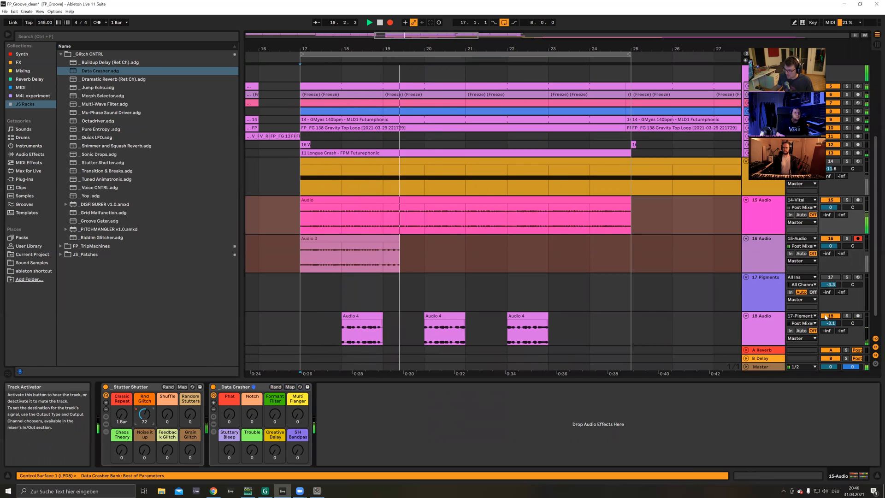
left_click(828, 316)
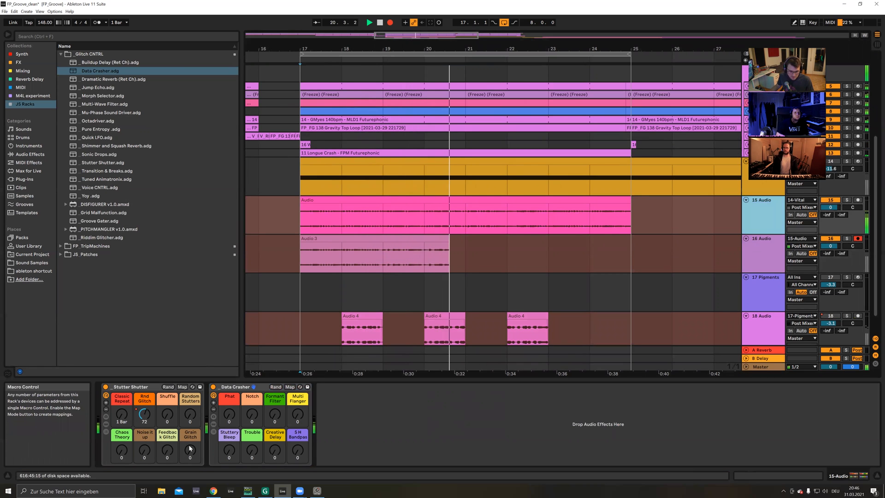
left_click_drag(189, 449, 189, 429)
left_click_drag(120, 449, 120, 424)
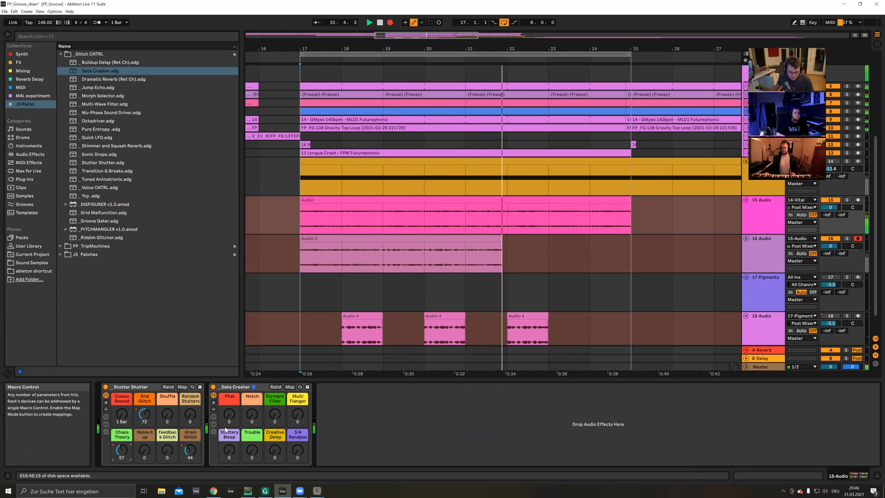
Step: Set Data Crasher's Phat to 48, Notch to 62, Trouble to 44, S H Bandpass to 78 and Formant Filter to 69
left_click_drag(251, 417, 297, 417)
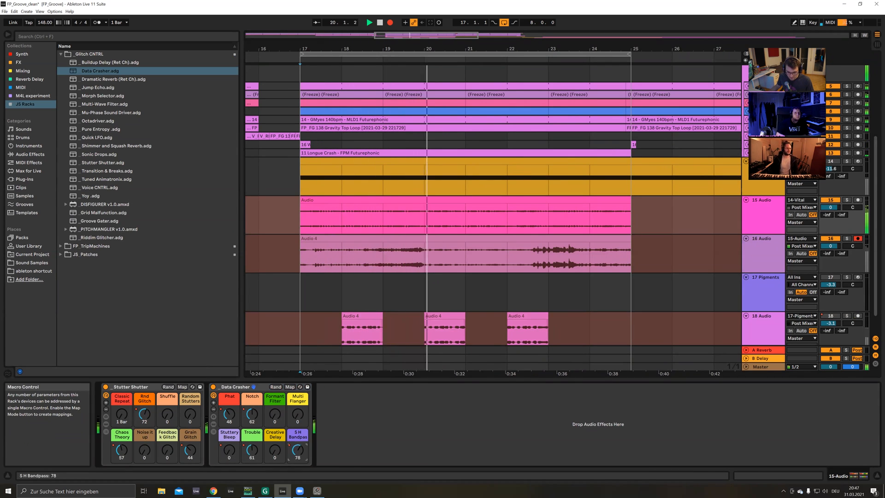
left_click_drag(260, 457, 261, 464)
left_click_drag(275, 414, 274, 407)
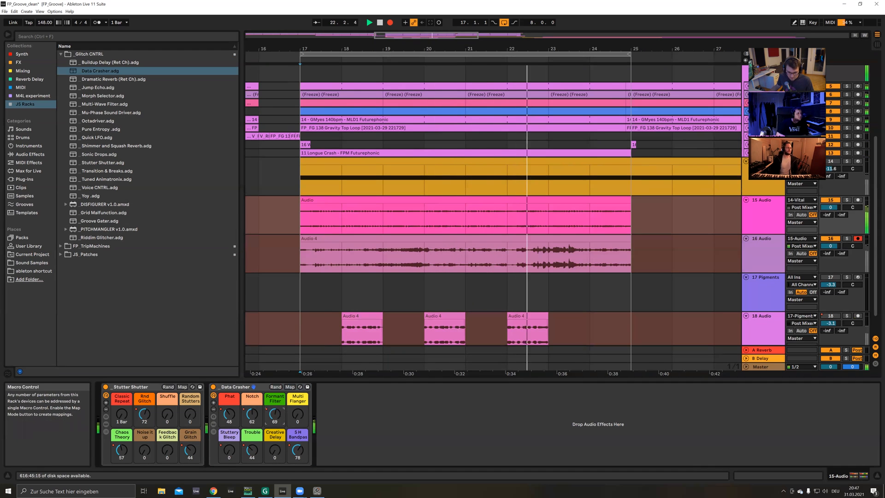
Step: Set Data Crasher's Creative Delay to 36, S H Bandpass to 0, Formant Filter to 14, Multi Flanger to 28, Trouble to 17 and Notch to 34
left_click_drag(280, 450, 280, 410)
left_click_drag(297, 453, 276, 464)
left_click_drag(297, 415, 297, 402)
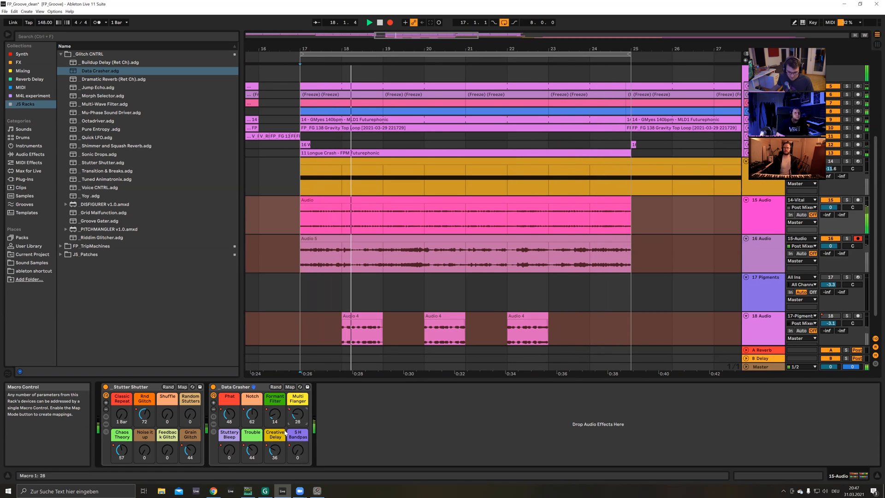
left_click_drag(253, 451, 253, 463)
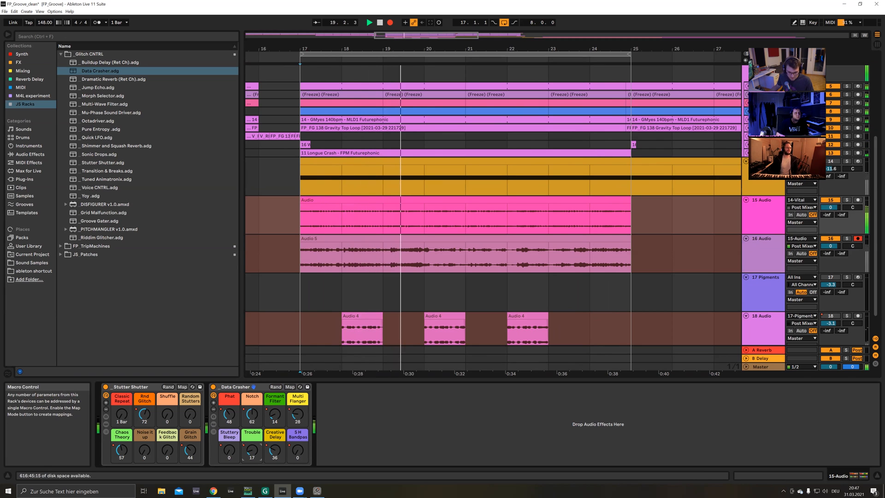
left_click_drag(250, 419, 253, 417)
left_click_drag(252, 415, 252, 427)
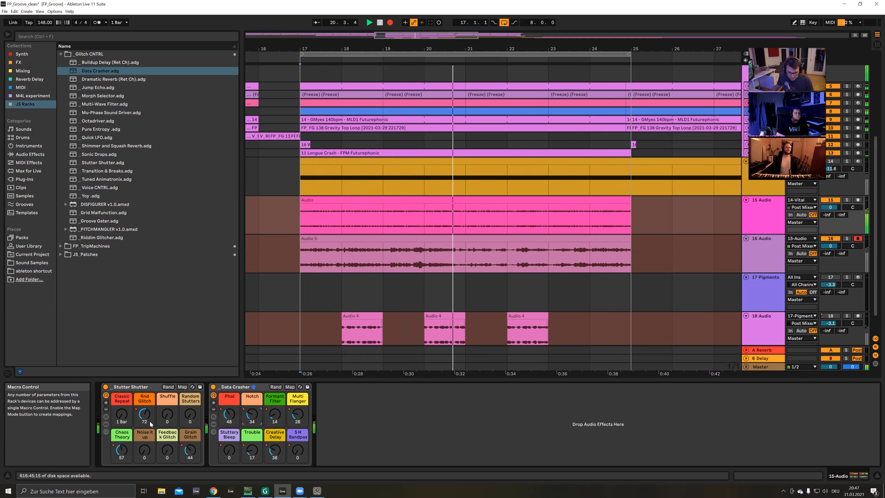
Step: Move Stutter Shutter after Data Crasher and set Classic Repeat to 1/16, Rnd Glitch and Chaos Theory to 0, and Grain Glitch to 4
left_click(134, 387)
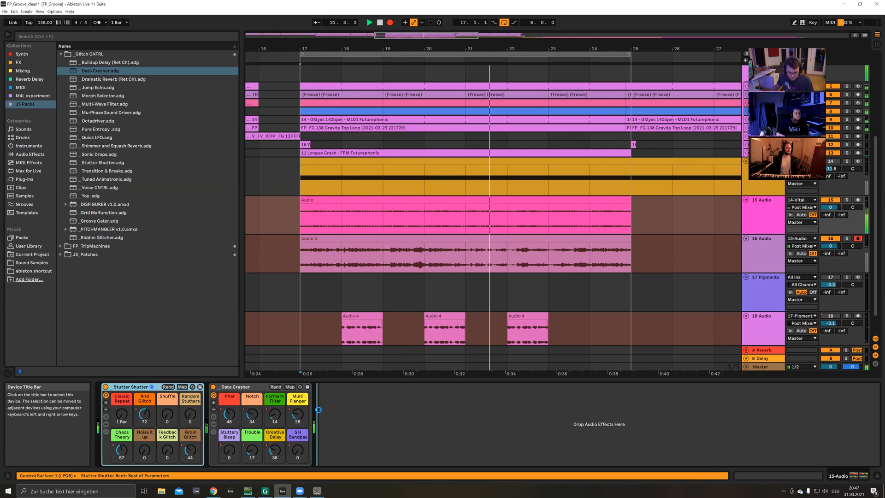
left_click_drag(318, 410, 318, 410)
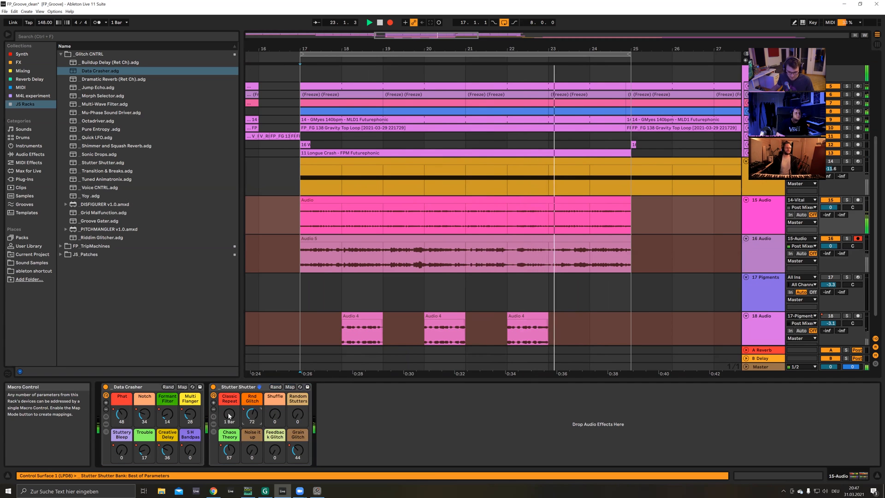
left_click_drag(229, 415, 229, 427)
double_click(257, 416)
left_click_drag(229, 450, 229, 477)
left_click(299, 451)
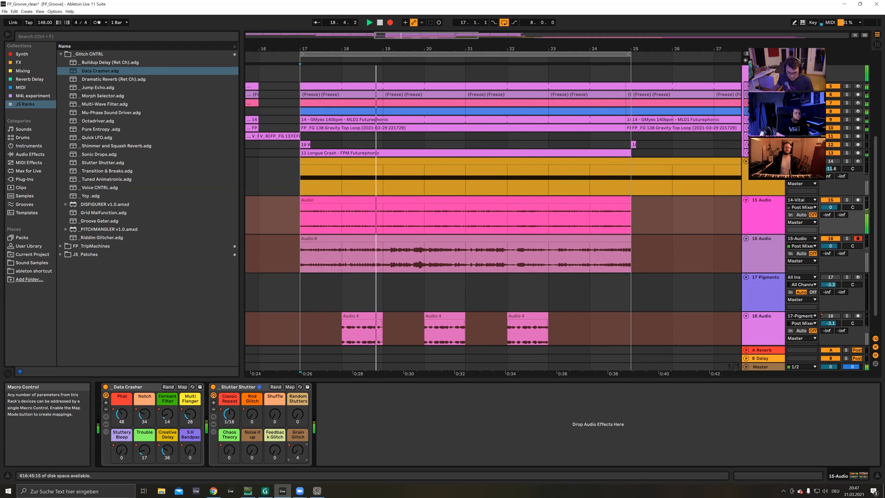
Step: Raise Formant Filter to 54, Random Stutters to 73 and Trouble to 48, then stop recording
left_click_drag(168, 415, 168, 394)
left_click_drag(298, 414, 298, 377)
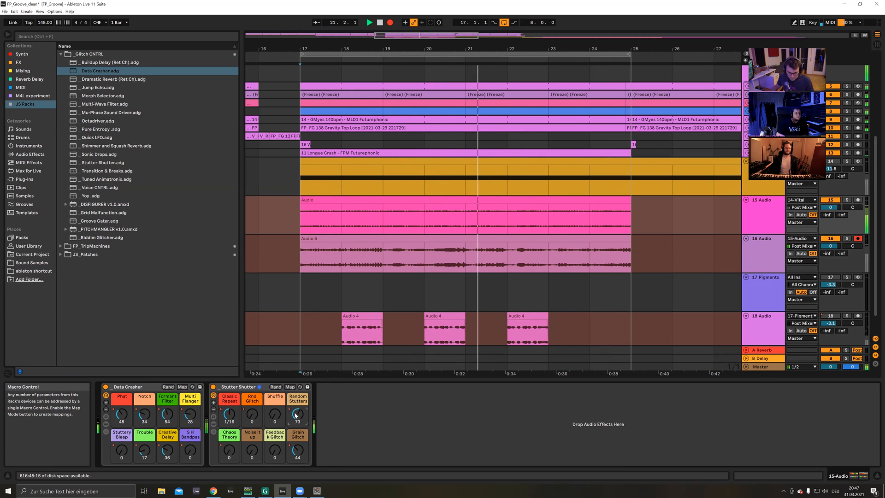
left_click_drag(145, 455, 146, 452)
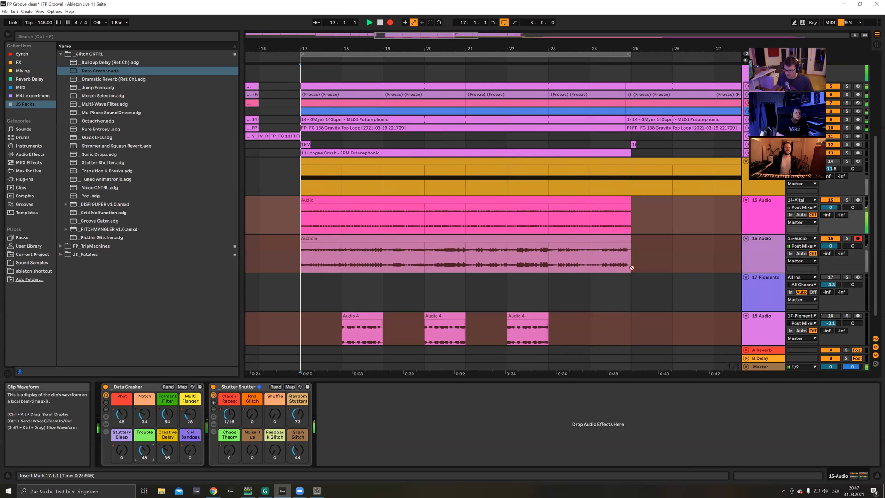
key("space")
Step: Delete the Stutter Shutter and Data Crasher racks from 15 Audio
left_click(256, 387)
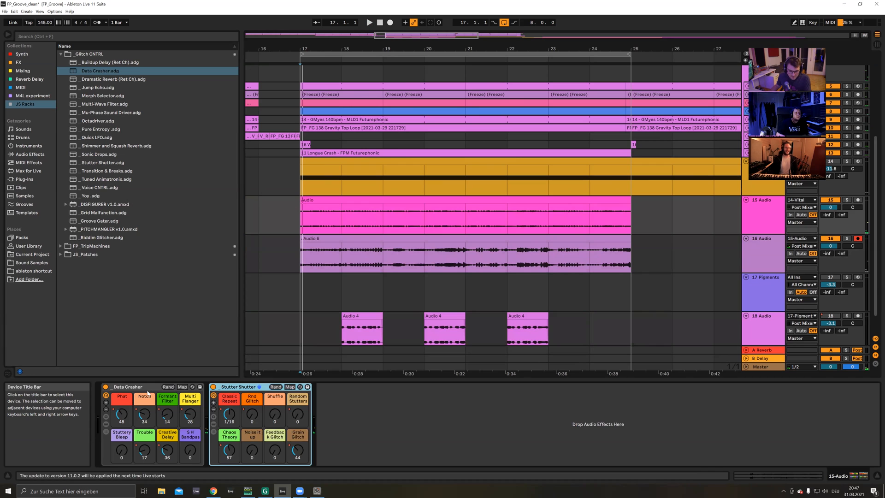
key("Delete")
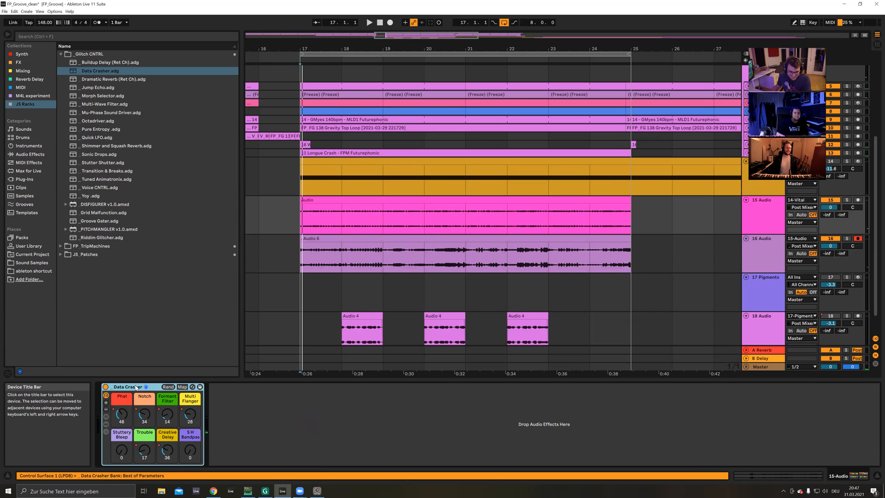
key("Delete")
Step: Solo 16 Audio, play back its recording from bar 20 and set the arrangement's fixed grid to 1/4
left_click(489, 268)
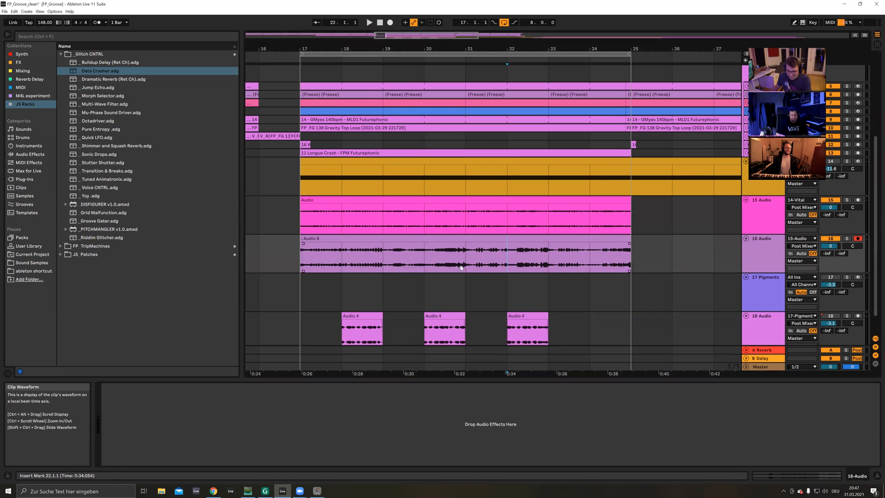
key("s")
key("space")
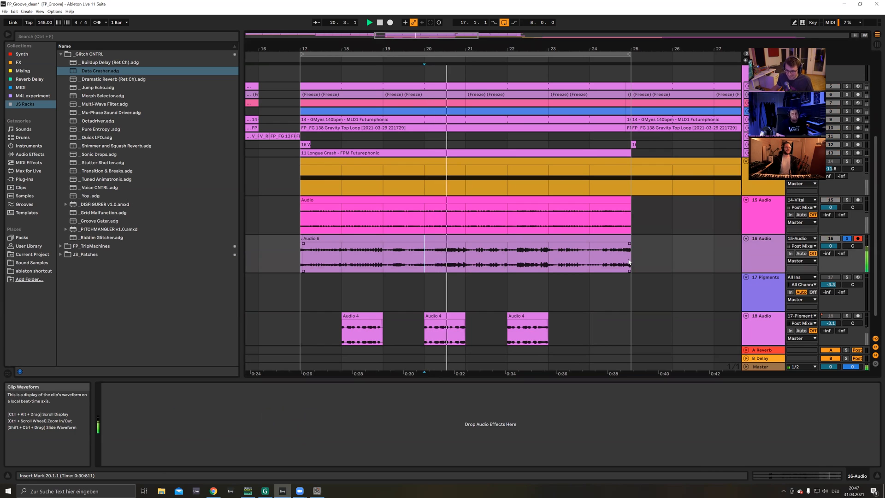
right_click(496, 265)
left_click(508, 428)
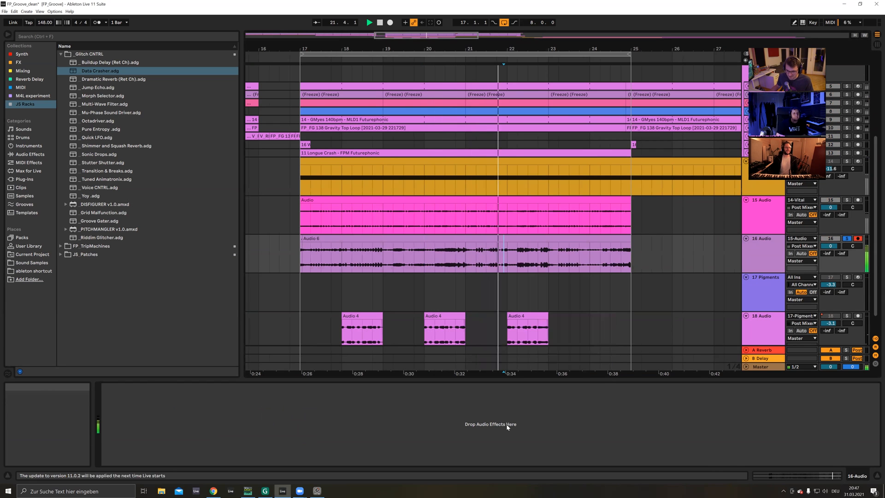
key("Left")
key("space")
Step: Select 20.2.1 to 20.4.1 on 16 Audio, then move the long recorded clip to bar 26
left_click_drag(437, 258, 458, 257)
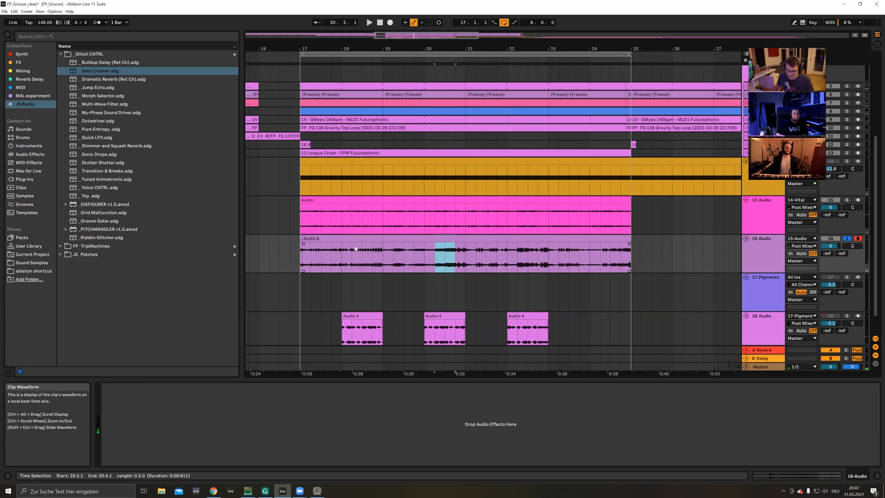
left_click_drag(329, 239, 702, 239)
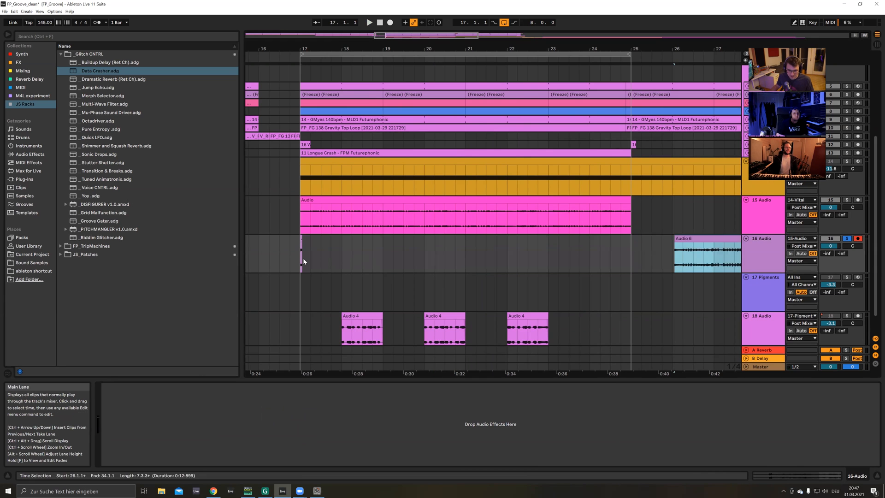
Step: Place the half-bar fragment at 17.1.1 on 16 Audio and move the long recorded clip to bar 19
left_click(304, 262)
left_click_drag(672, 245, 384, 245)
Step: Play the long clip from 20.3.1 and copy its half-bar section starting at bar 21 to 17.3.1 on 16 Audio
left_click(440, 262)
key("space")
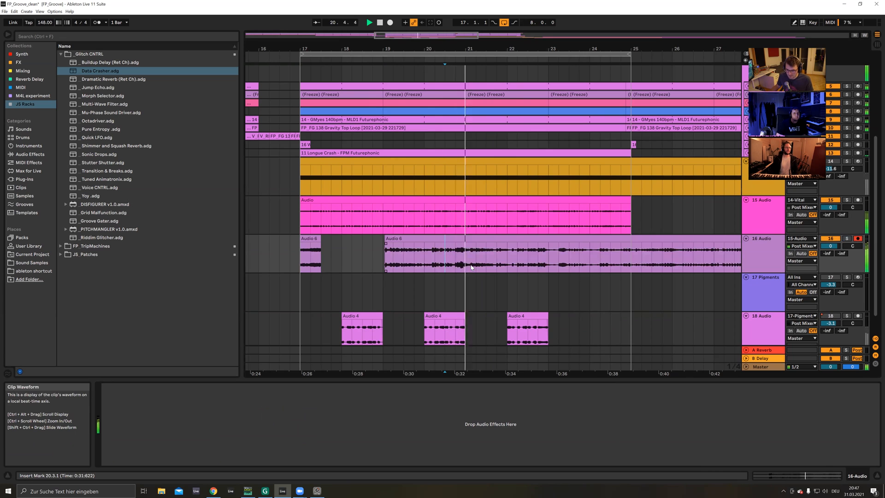
left_click_drag(466, 258, 486, 258)
key("ctrl+c")
left_click(322, 257)
key("ctrl+v")
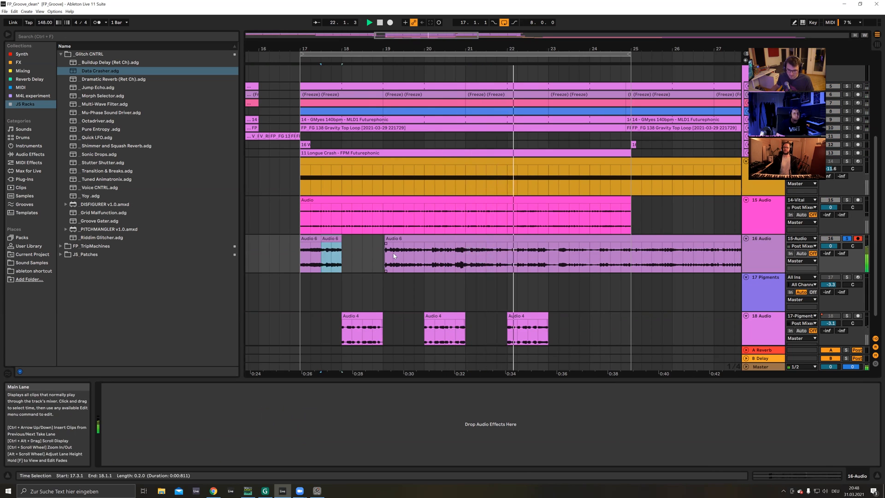
Step: Audition the long clip from 19.2.1 and paste a three-beat fragment of it at 18.1.1 on 16 Audio
left_click(397, 256)
key("space")
key("space")
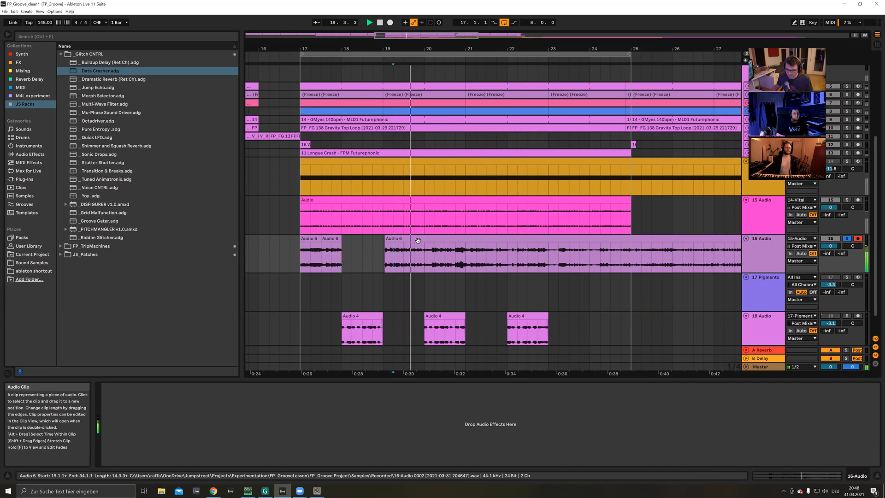
key("s")
left_click_drag(403, 259, 426, 240)
key("ctrl+c")
left_click(345, 252)
key("ctrl+v")
Step: Play the long clip from 20.2.1 and copy its section 20.2.1 to 20.4.1 to 18.4.1
left_click(435, 260)
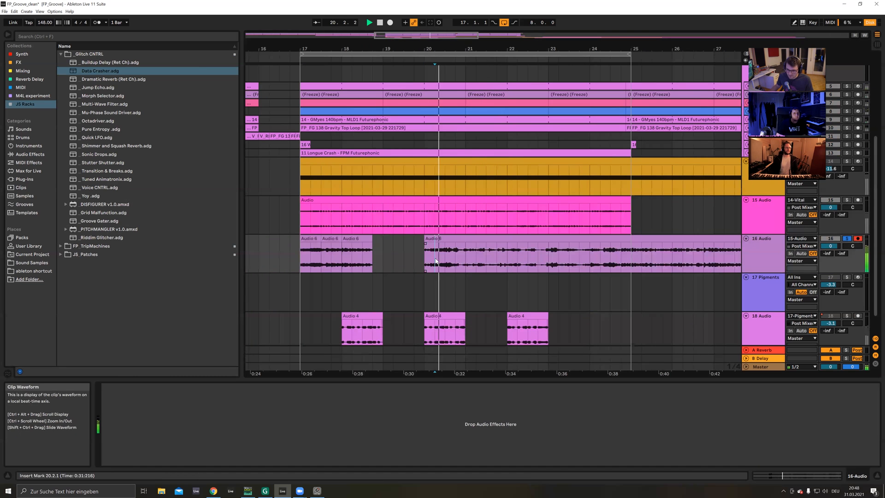
left_click_drag(435, 259, 454, 256)
key("ctrl+c")
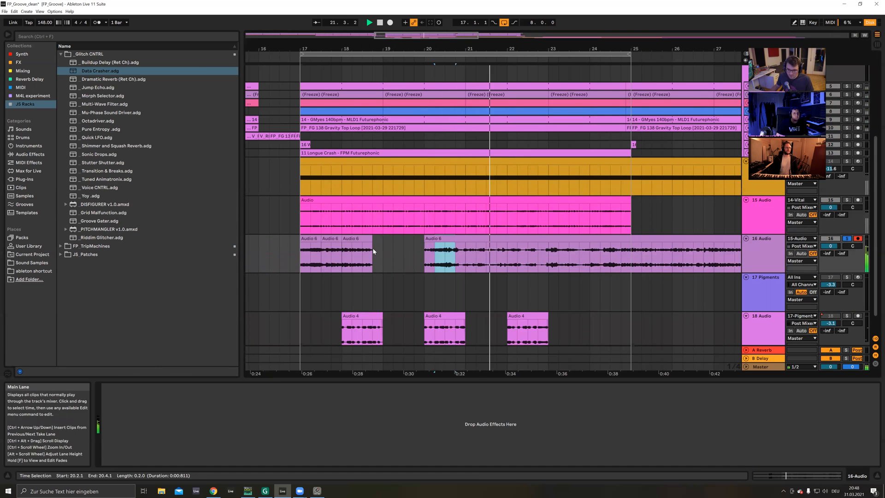
left_click(374, 247)
key("ctrl+v")
Step: Listen to the recording from 24.2.1 and reposition the long clip so it starts at 21.2.1
left_click(602, 260)
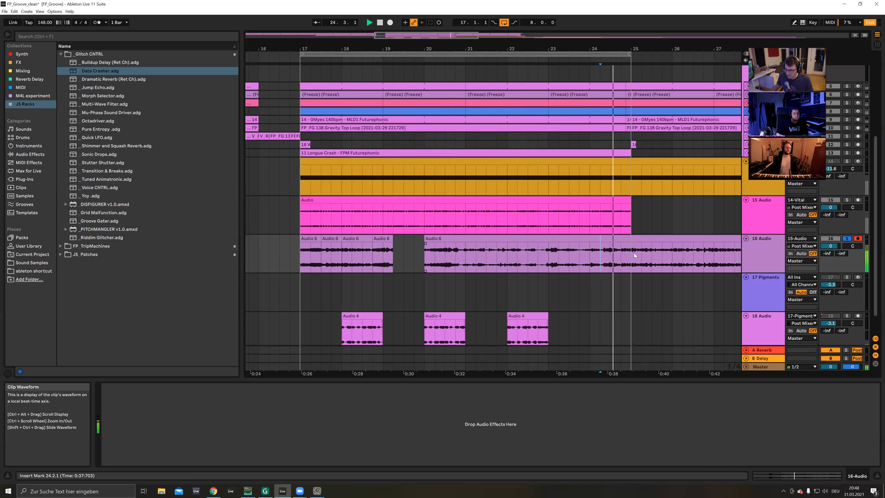
left_click_drag(436, 239, 683, 240)
left_click_drag(458, 248, 476, 251)
Step: Audition the long clip around bar 22, copy 23.1.1 to 23.4.1 to 19.2.1, and stop playback
left_click(489, 262)
left_click(537, 261)
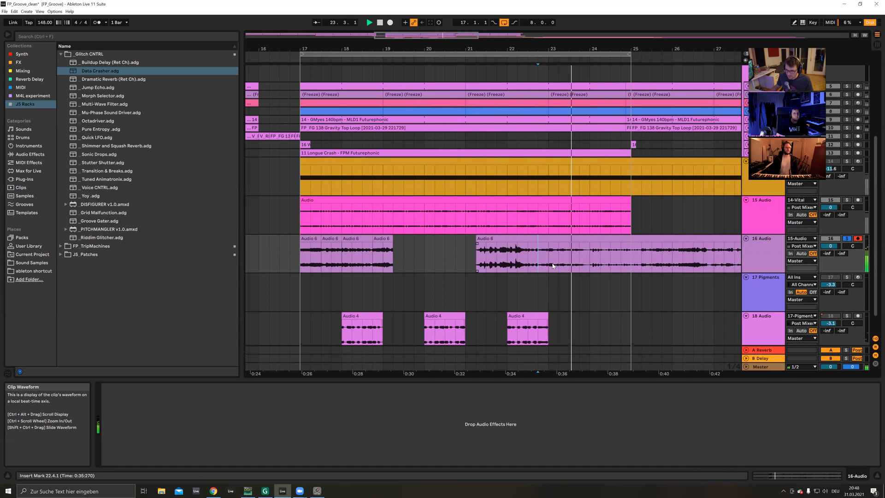
key("space")
left_click_drag(578, 260, 549, 260)
key("ctrl+c")
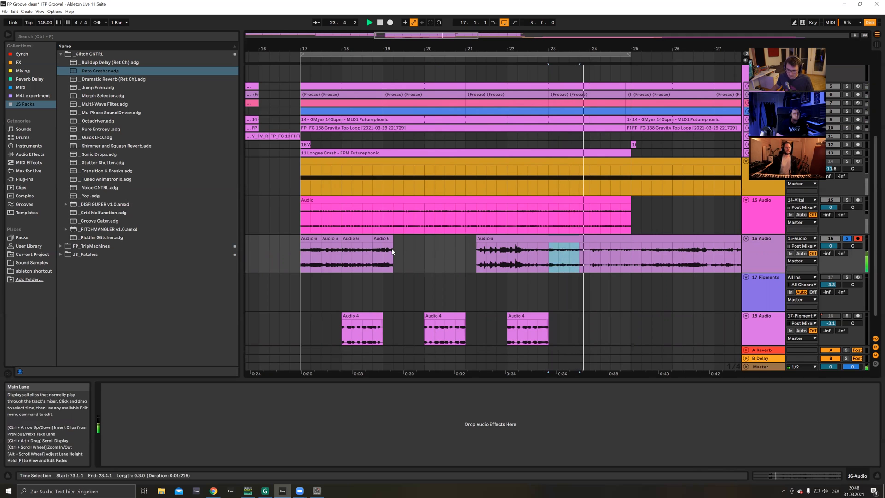
left_click(394, 252)
key("ctrl+v")
key("space")
Step: Delete the leftover long recording from 16 Audio and place the insert marker at 17.3.1
left_click_drag(491, 239, 594, 240)
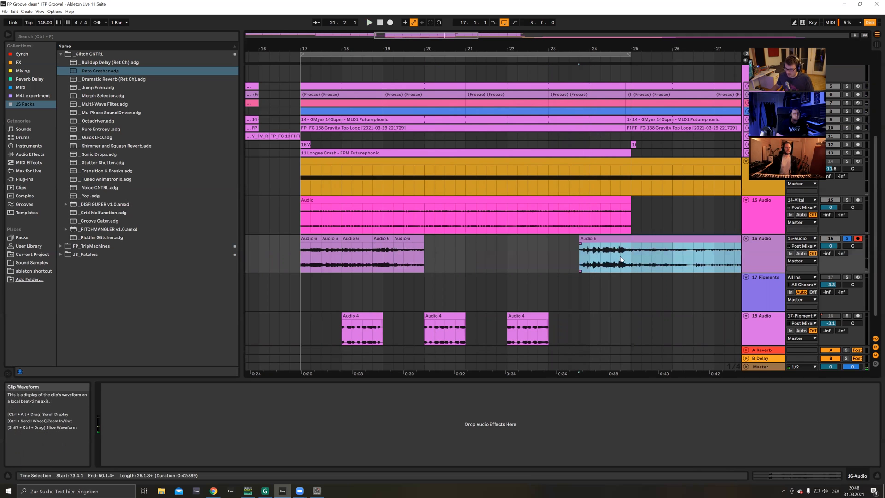
key("Delete")
left_click_drag(524, 49, 442, 12)
left_click_drag(740, 50, 664, 254)
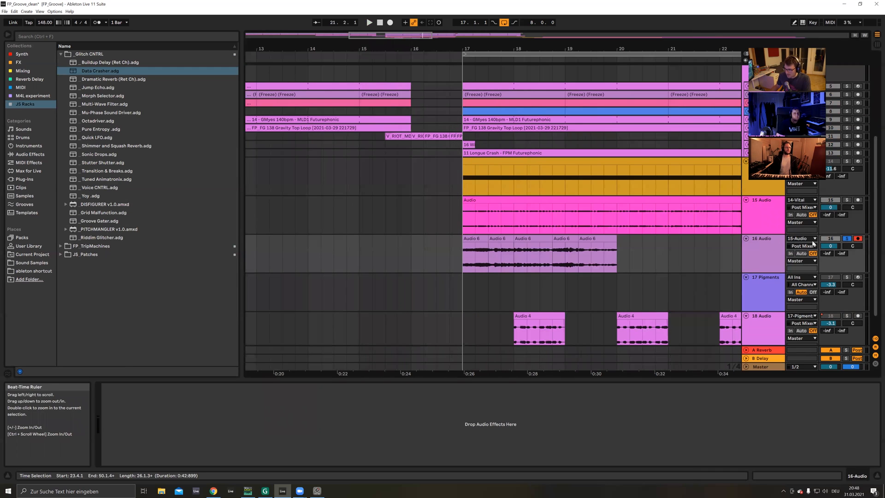
left_click(489, 264)
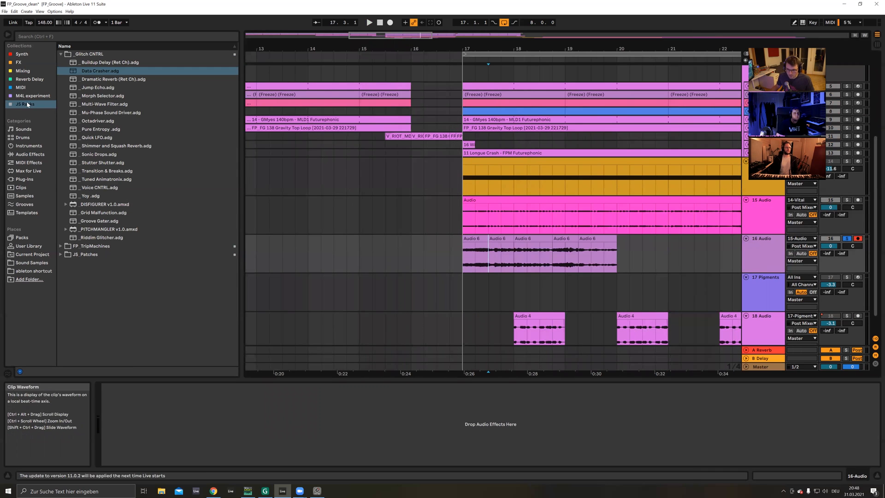
Step: Add a Glue Compressor from the Dynamics audio effects to track 16
left_click(23, 71)
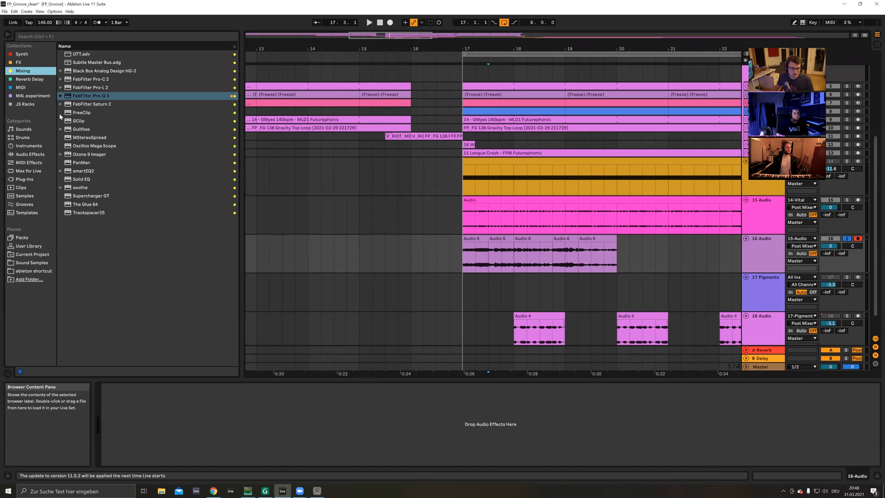
left_click(31, 156)
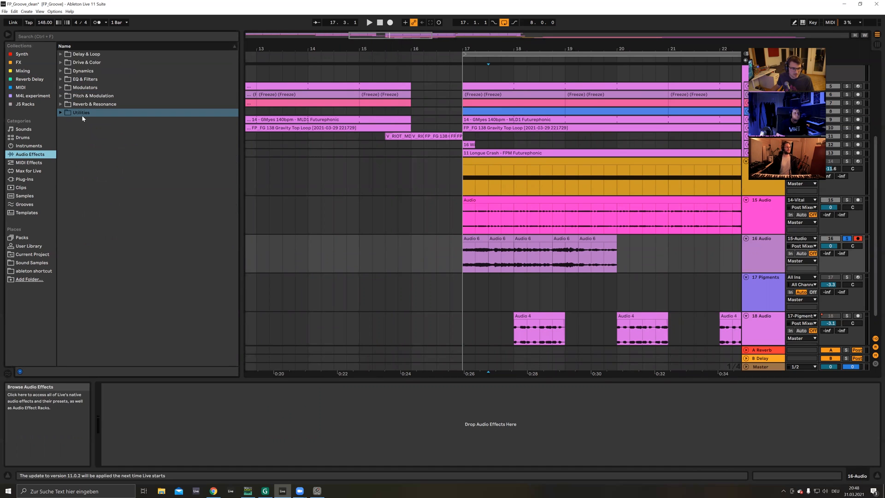
left_click(61, 71)
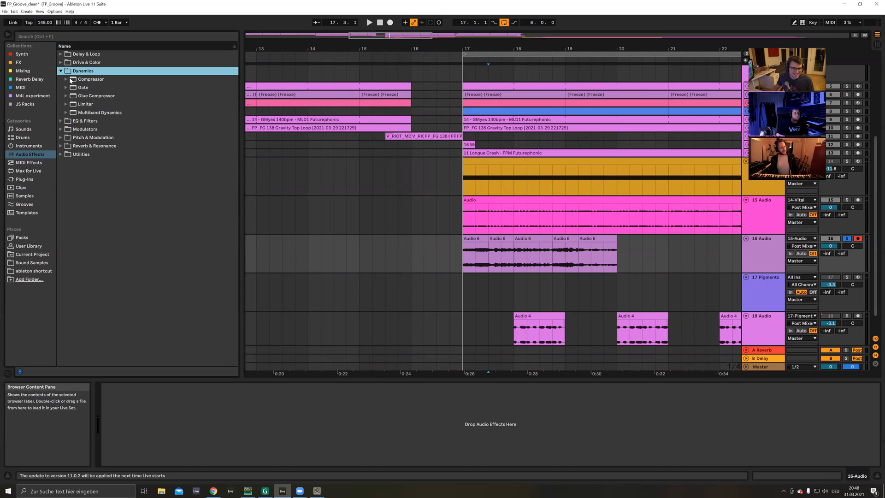
left_click(66, 96)
left_click(66, 96)
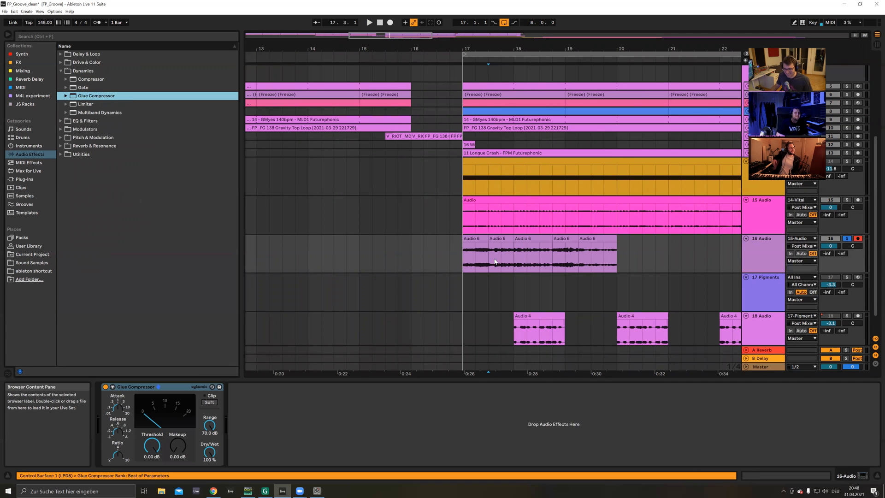
Step: Set the Glue Compressor's threshold to -24.8 dB and makeup gain to 5.56 dB while auditioning the track
key("space")
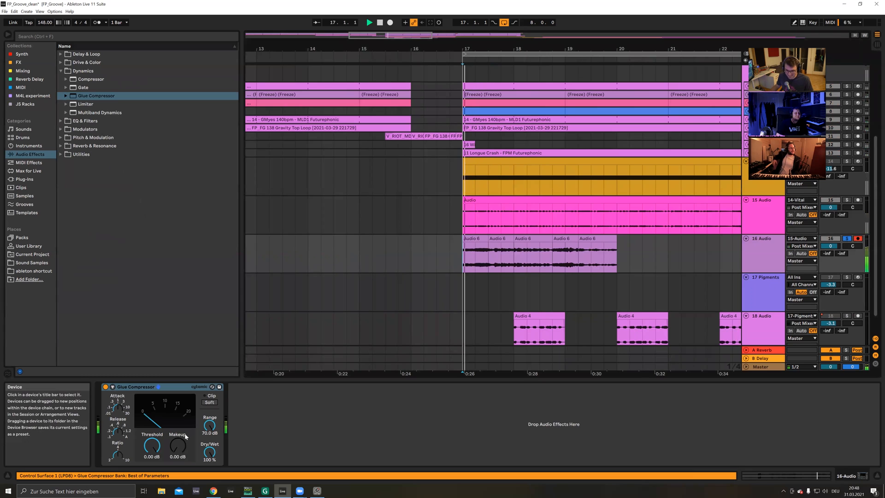
left_click_drag(152, 445, 152, 490)
left_click(179, 446)
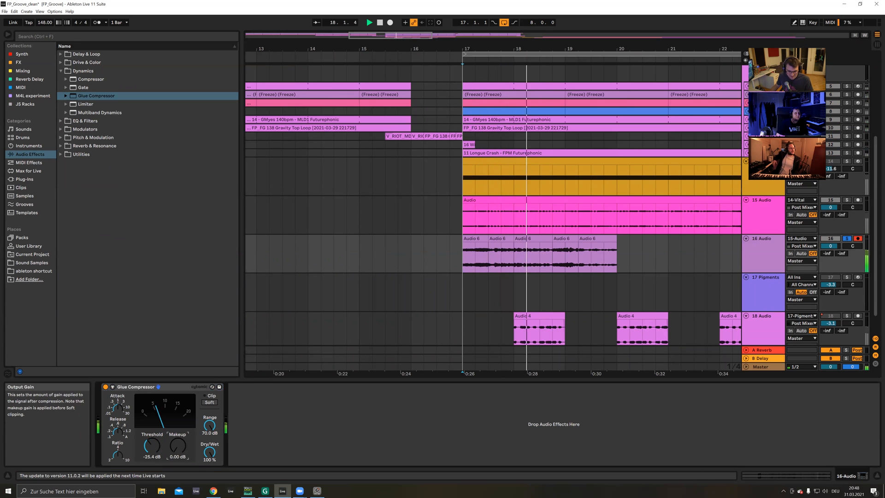
mouse_move(154, 448)
left_mouse_down()
mouse_move(178, 451)
mouse_move(153, 447)
left_mouse_up()
key("space")
key("space")
key("space")
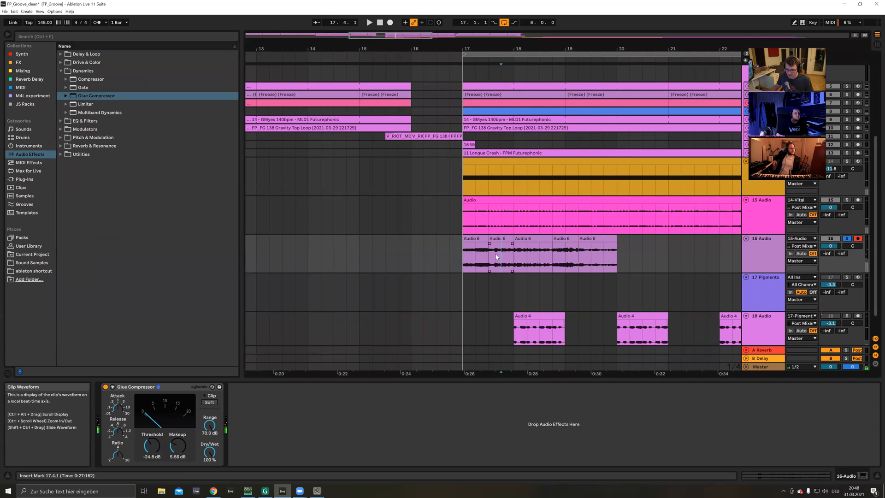
Step: Freeze and flatten track 16 to render the Glue Compressor into its audio clips
right_click(499, 257)
left_click(516, 344)
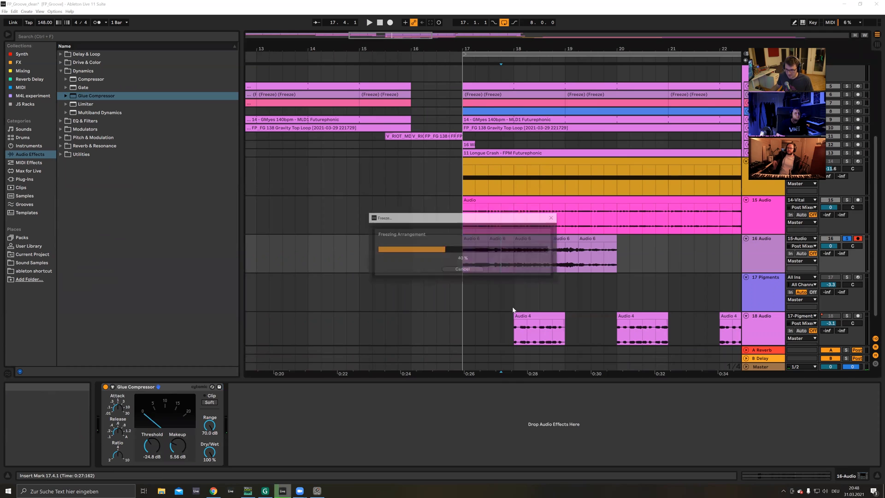
right_click(512, 257)
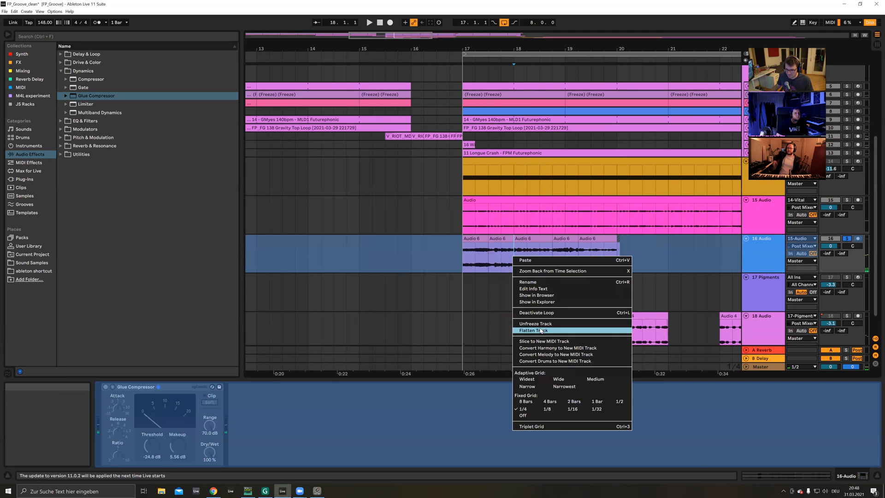
left_click(525, 328)
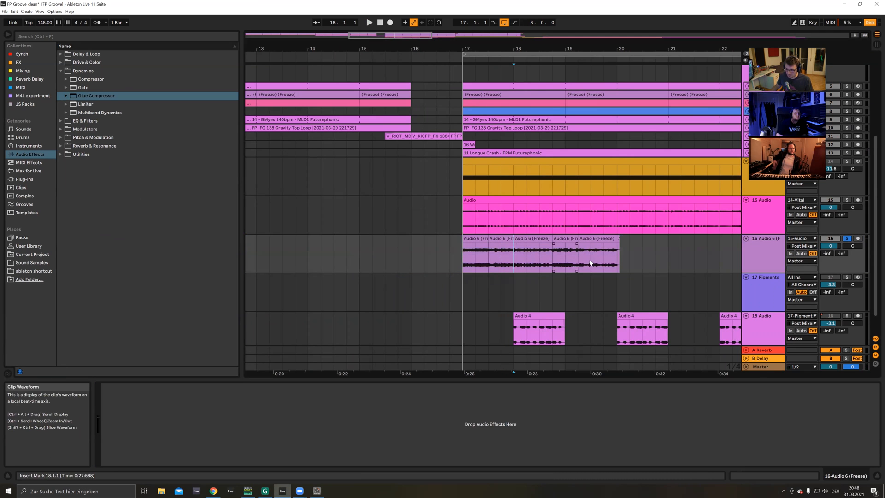
Step: Freeze and flatten the already rendered track 16 a second time
left_click(559, 253)
right_click(559, 257)
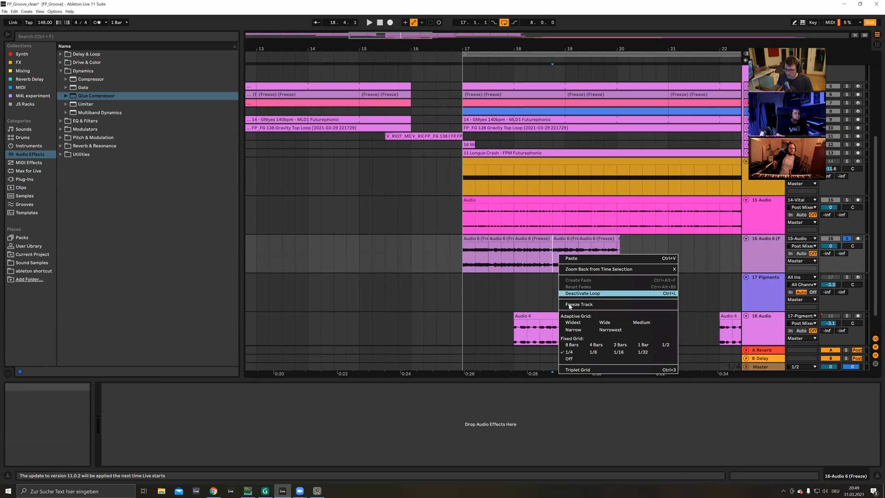
left_click(571, 302)
left_click(567, 264)
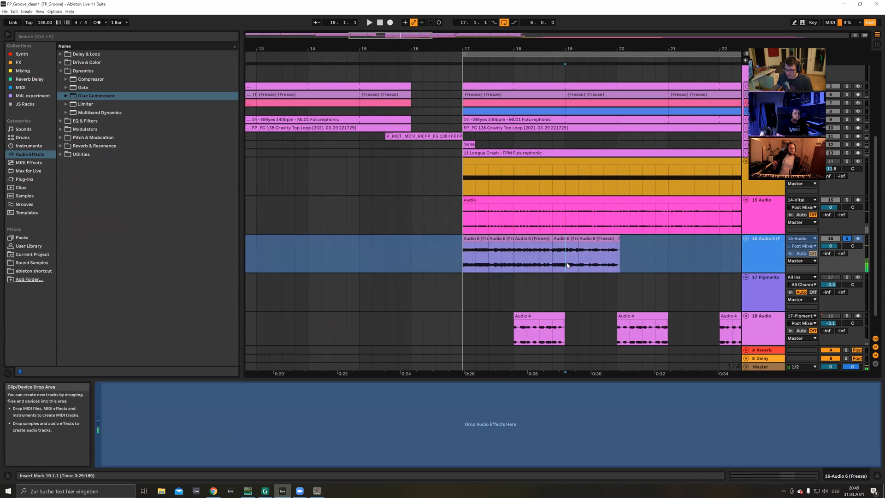
right_click(567, 265)
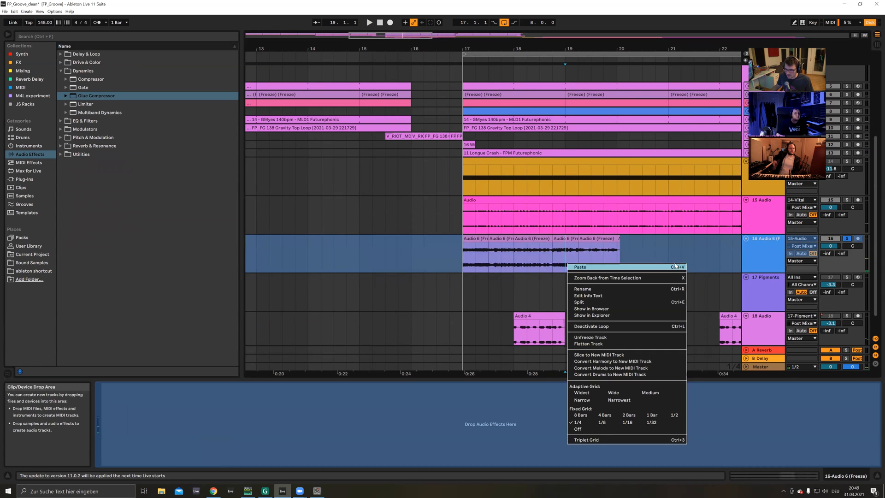
left_click(599, 344)
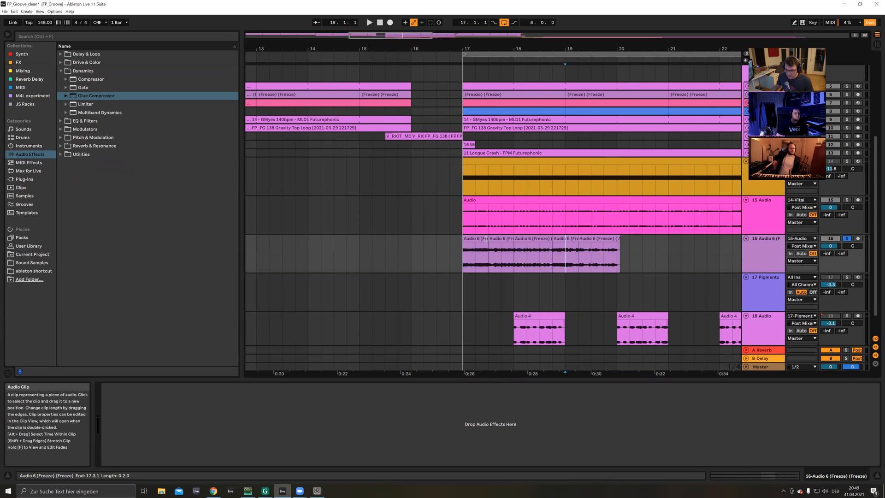
Step: Extend the first clip on track 16 over the others up to bar 20 and consolidate it into one three-bar clip
left_click_drag(488, 240, 627, 251)
left_click(620, 245)
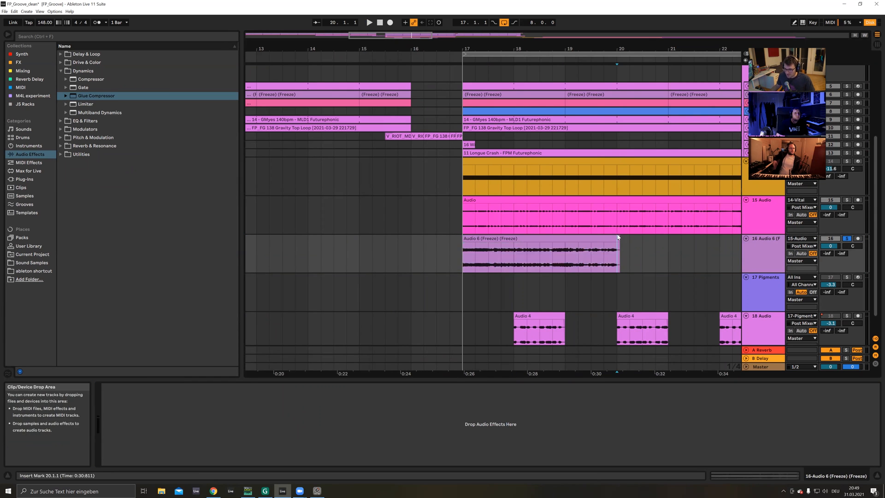
double_click(592, 239)
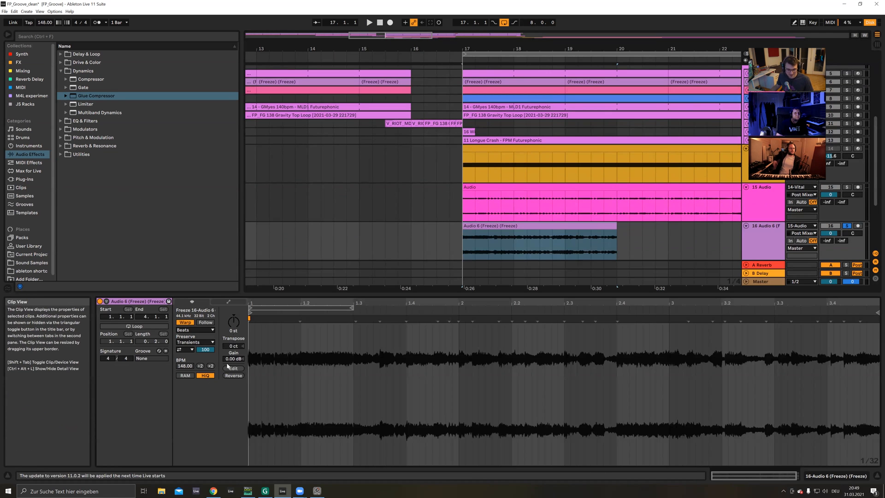
left_click(562, 230)
key("ctrl+j")
Step: Adjust the consolidated clip's gain for a larger waveform and lower track 16's volume to -10.3 dB during playback
left_click_drag(234, 359, 235, 361)
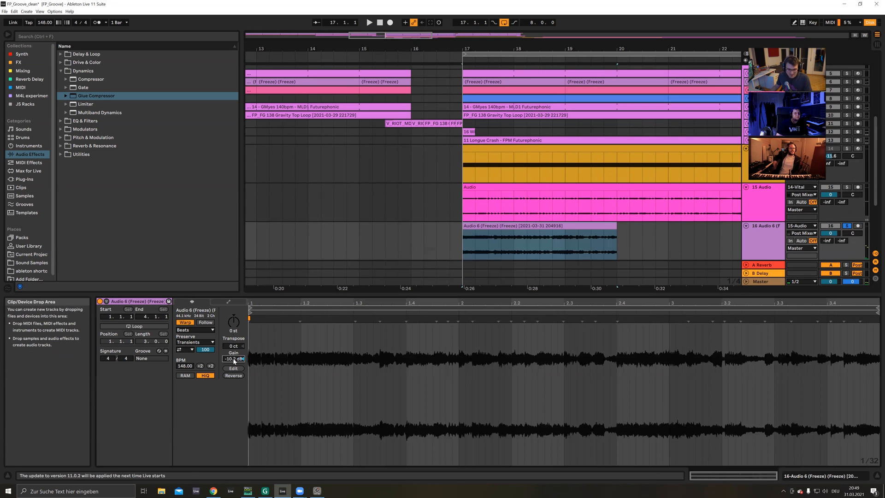
type("0")
key("Return")
double_click(755, 231)
left_click(533, 227)
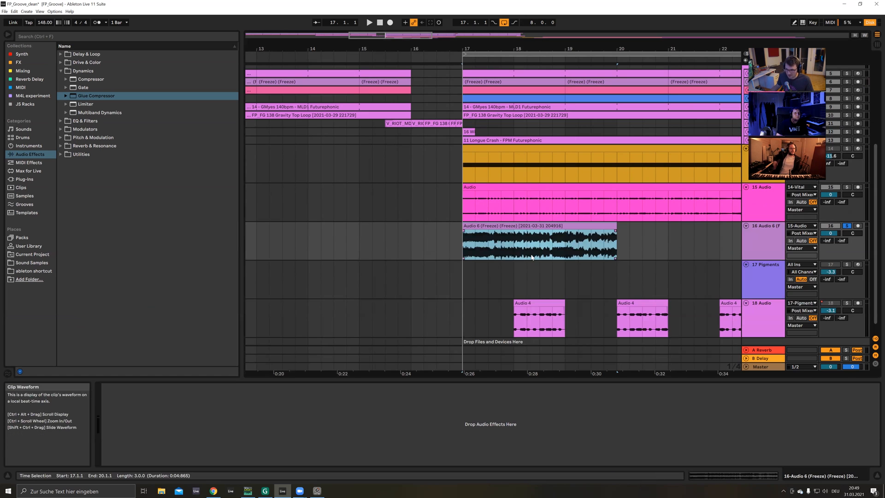
key("space")
left_click_drag(830, 233, 830, 252)
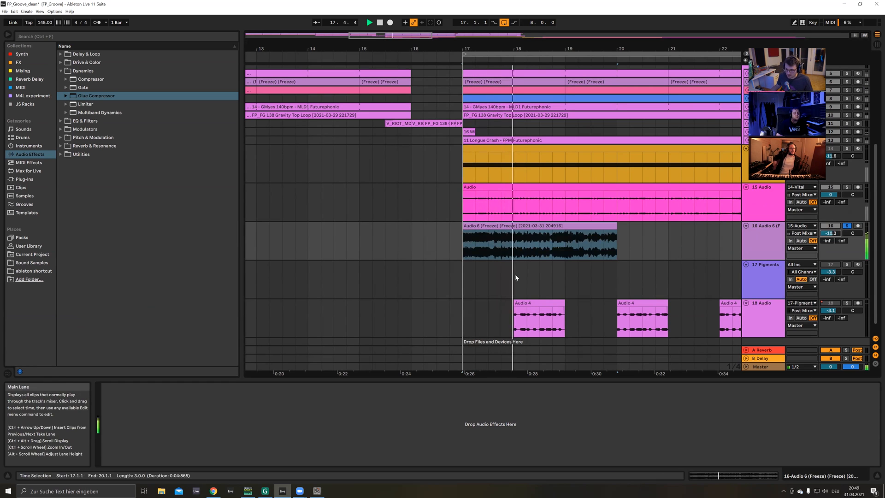
Step: Slice the consolidated clip to a new MIDI track with one slice per 1/8 note and the Built-in slicing preset
left_click(543, 226)
left_click_drag(584, 49, 539, 39)
key("space")
right_click(519, 228)
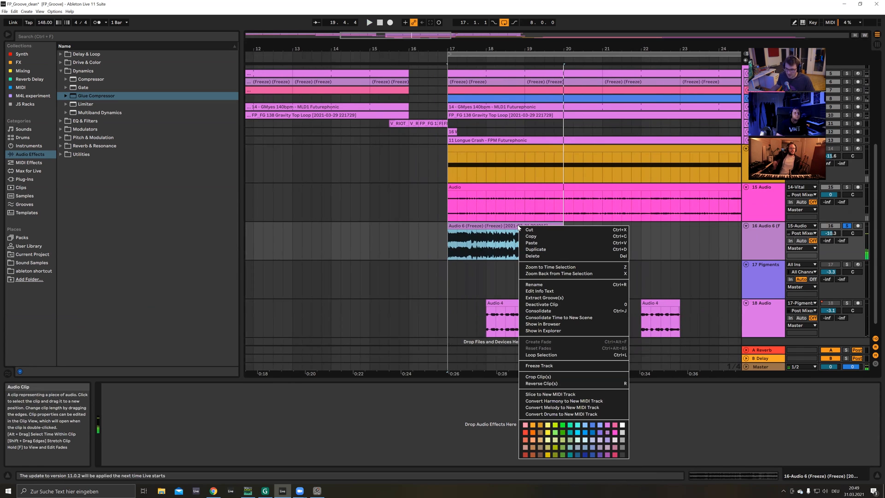
left_click(549, 394)
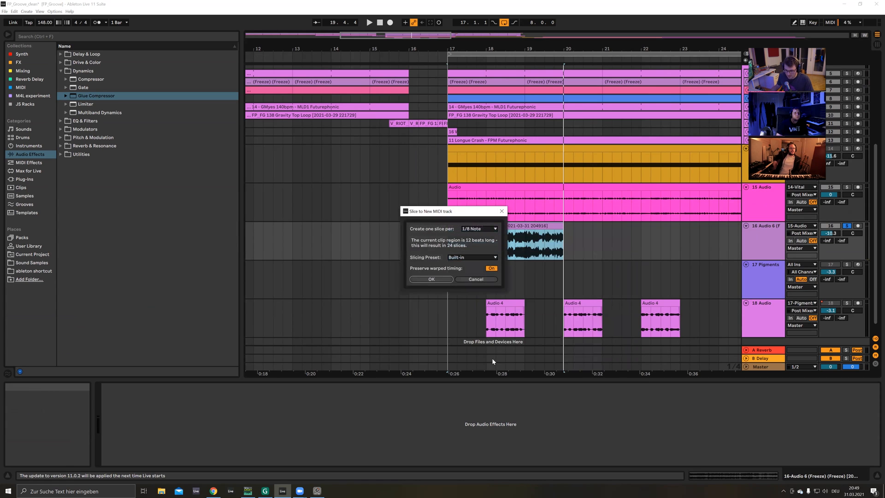
left_click(479, 229)
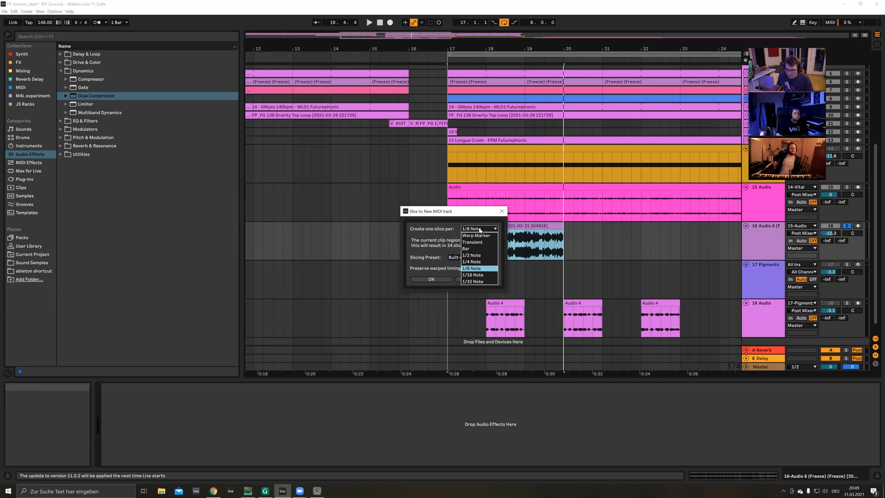
left_click(479, 229)
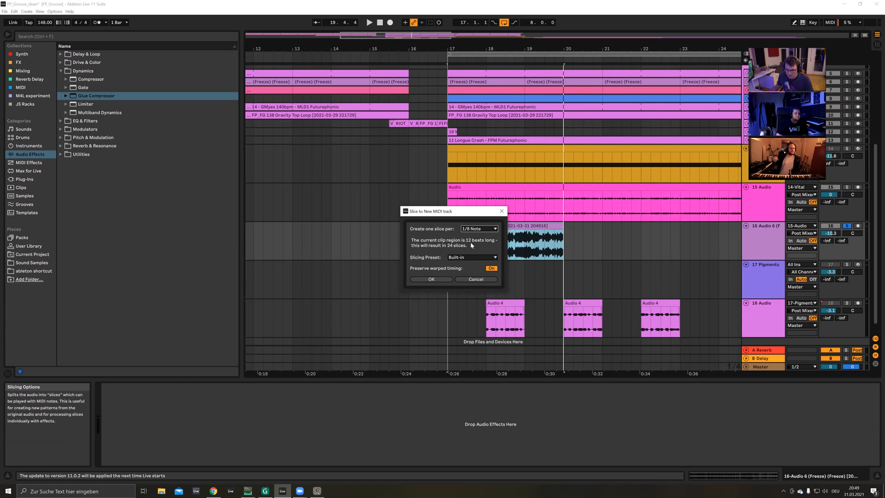
left_click(440, 278)
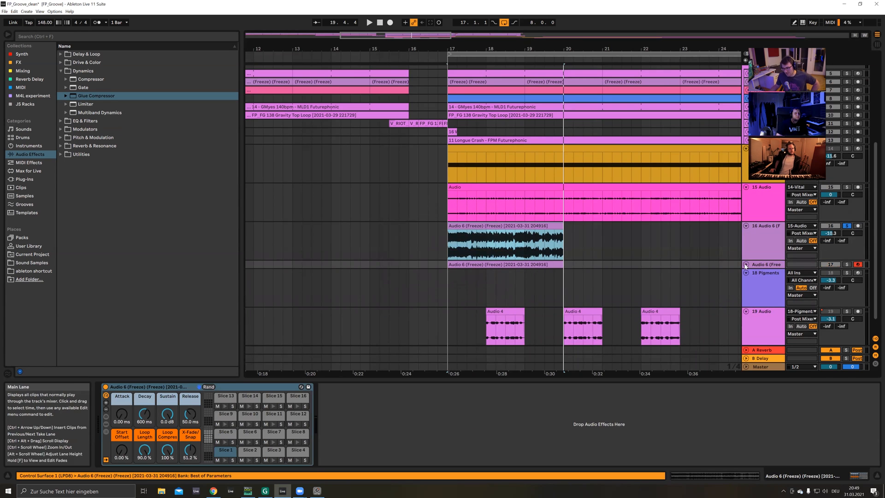
Step: Replace all notes in the sliced MIDI clip with a single Slice 1 note lasting the full three bars
left_click(745, 264)
left_click(476, 281)
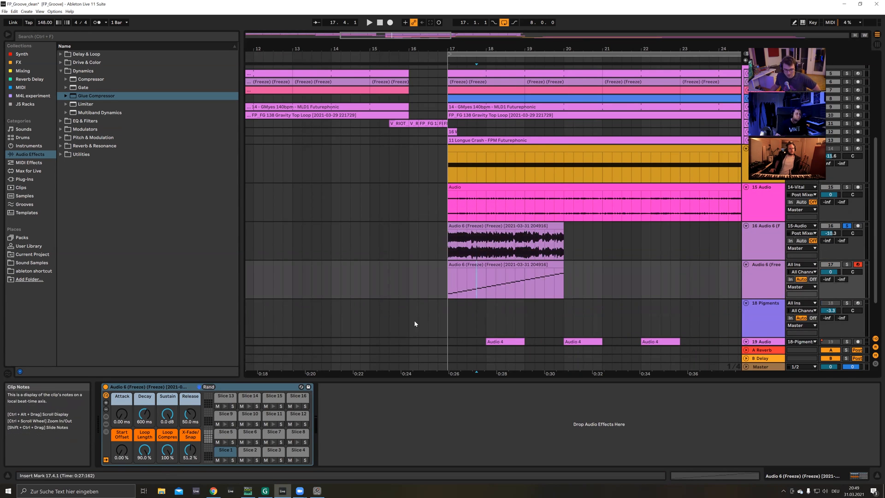
left_click(499, 264)
double_click(499, 264)
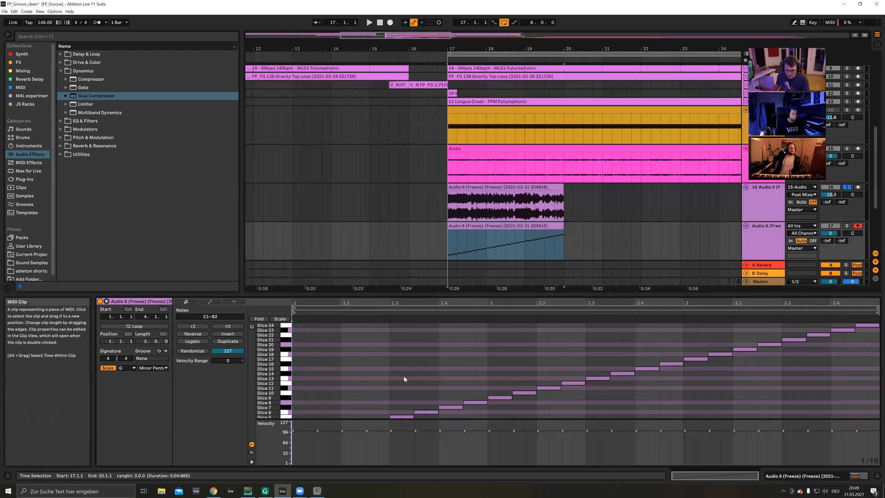
scroll(404, 378, "down", 2)
key("ctrl+a")
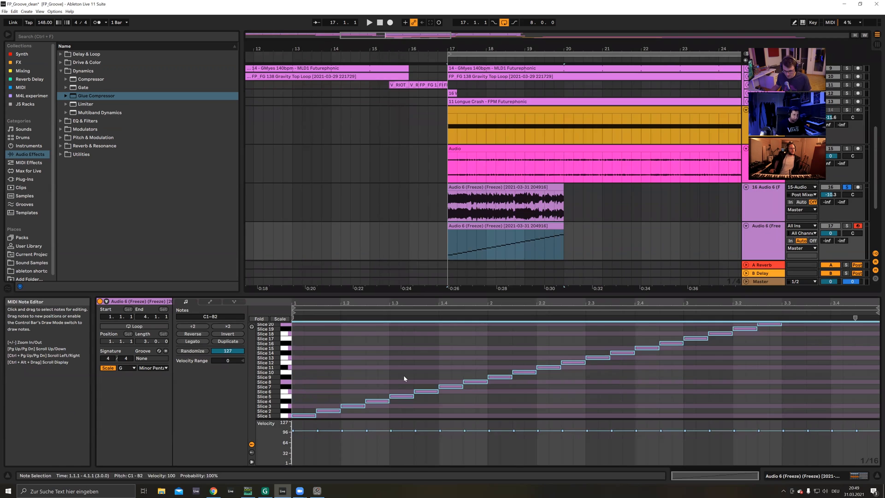
key("Delete")
double_click(295, 415)
left_click_drag(303, 415, 754, 420)
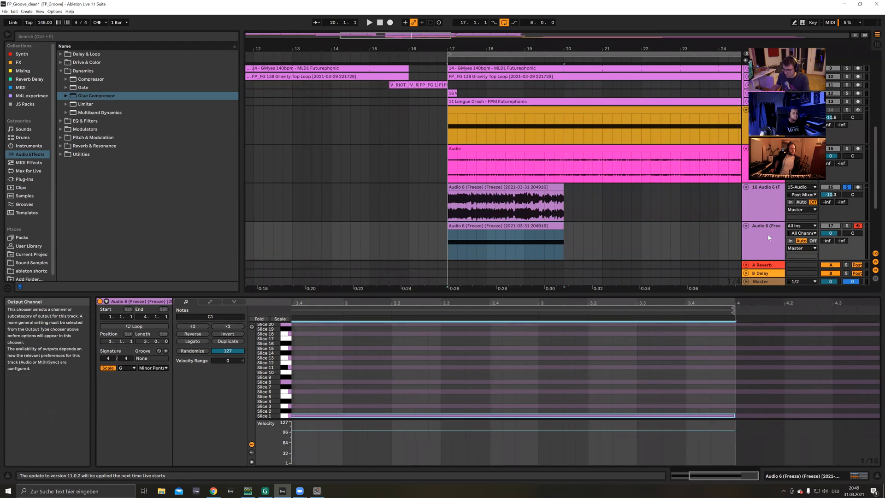
Step: Unsolo and mute the source audio track 16
double_click(767, 238)
left_click(846, 187)
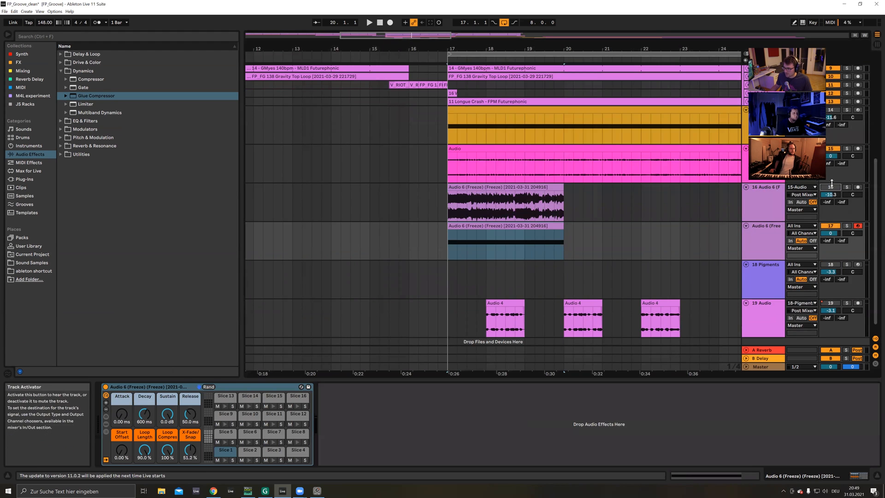
Step: Extend the sliced MIDI clip and its Slice 1 note to eight bars, ending at bar 25
left_click_drag(626, 51, 472, 52)
left_click_drag(427, 229, 554, 230)
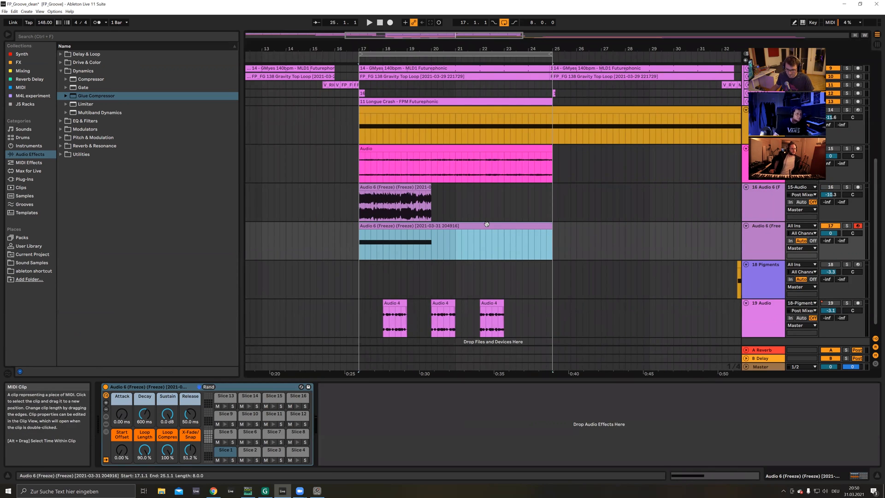
double_click(523, 240)
left_click_drag(511, 411, 869, 413)
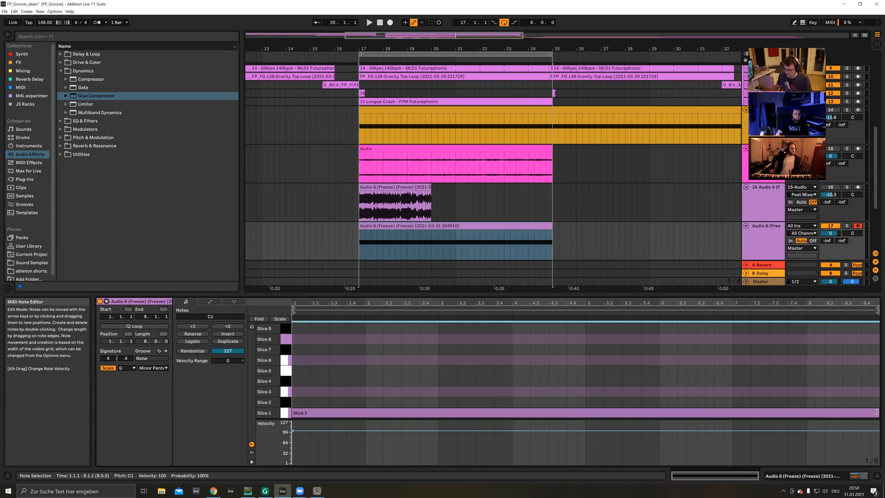
left_click(762, 245)
Step: Recreate the Slice 1 note at the start of the MIDI clip and extend it over the full clip with Legato
left_click(420, 226)
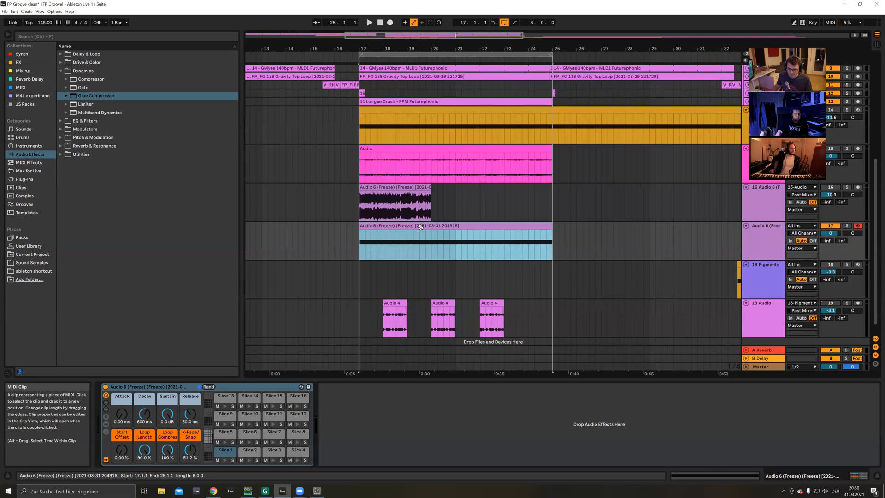
double_click(420, 226)
left_click(372, 352)
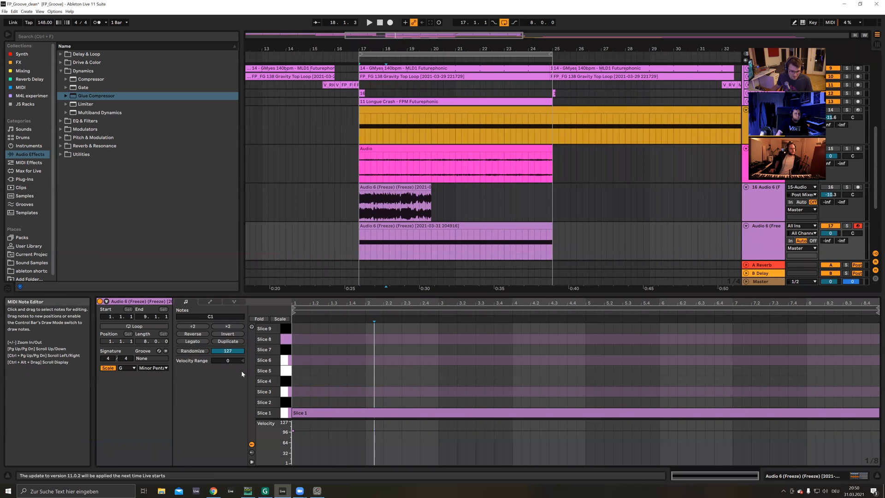
left_click(763, 240)
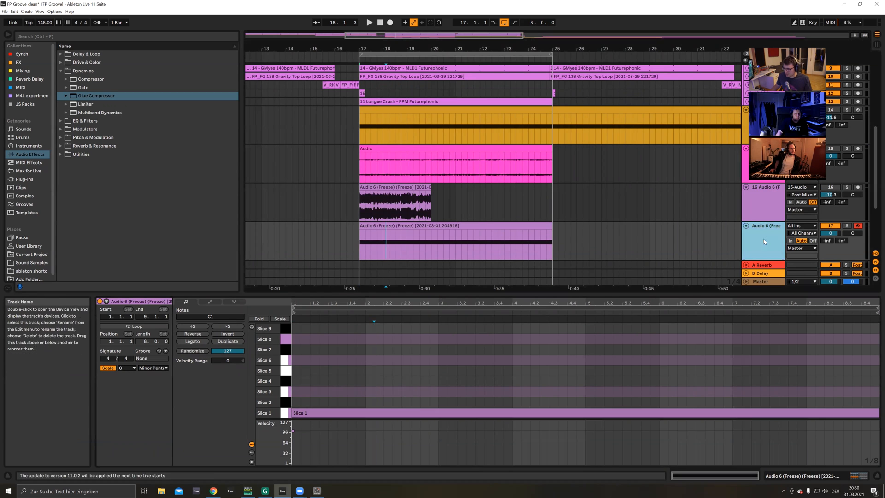
left_click(432, 406)
double_click(329, 414)
double_click(293, 414)
left_click(199, 342)
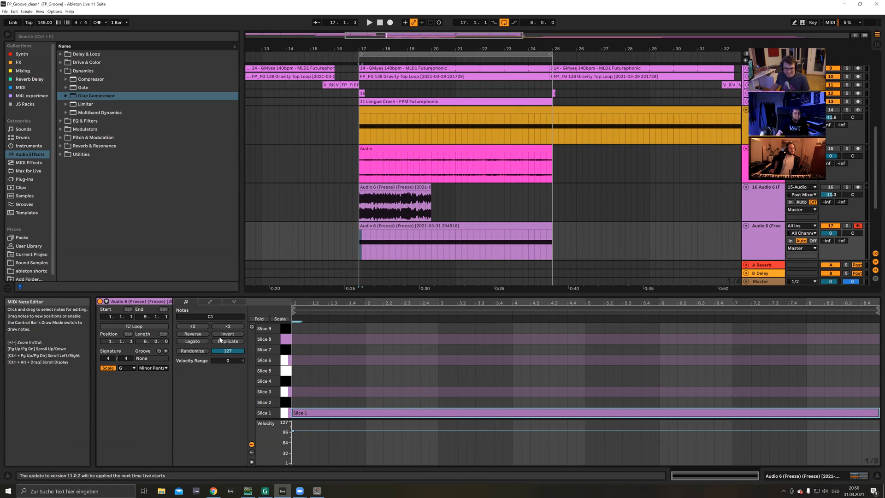
Step: Load RHYTHMIZER 2 v2.0 Warmth from the MIDI collection ahead of the sliced drum rack on track 17
left_click(307, 413)
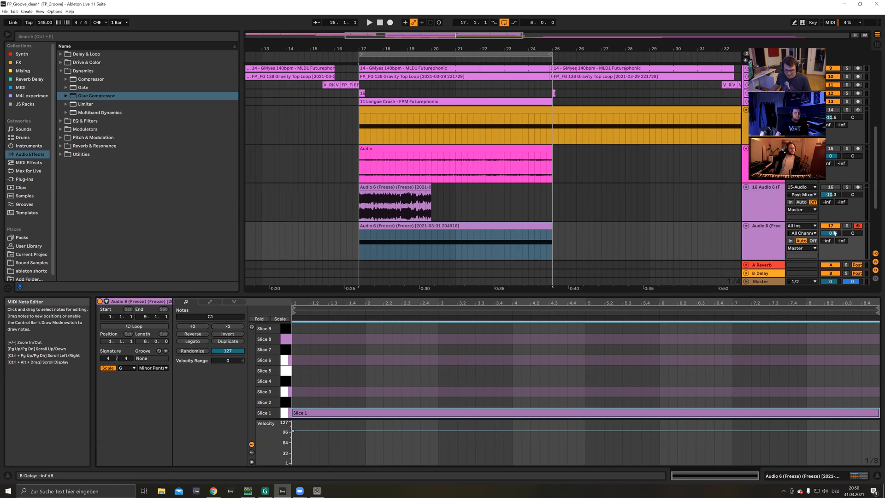
left_click(776, 233)
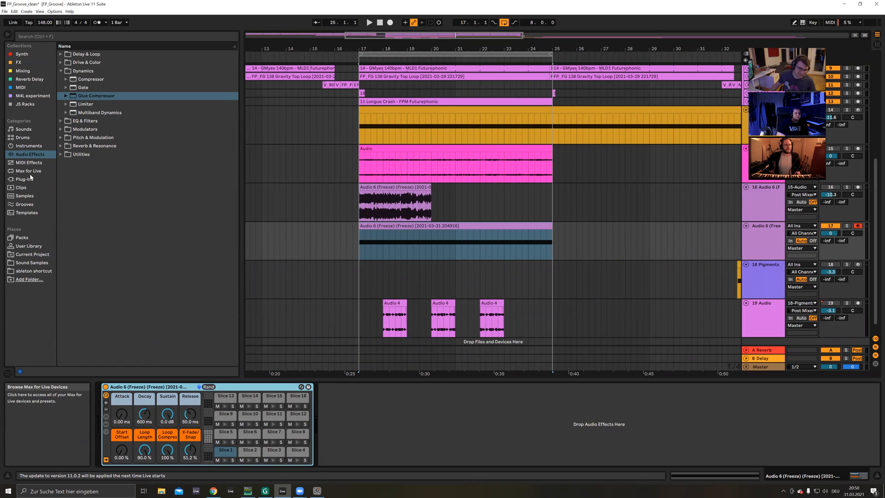
left_click(20, 87)
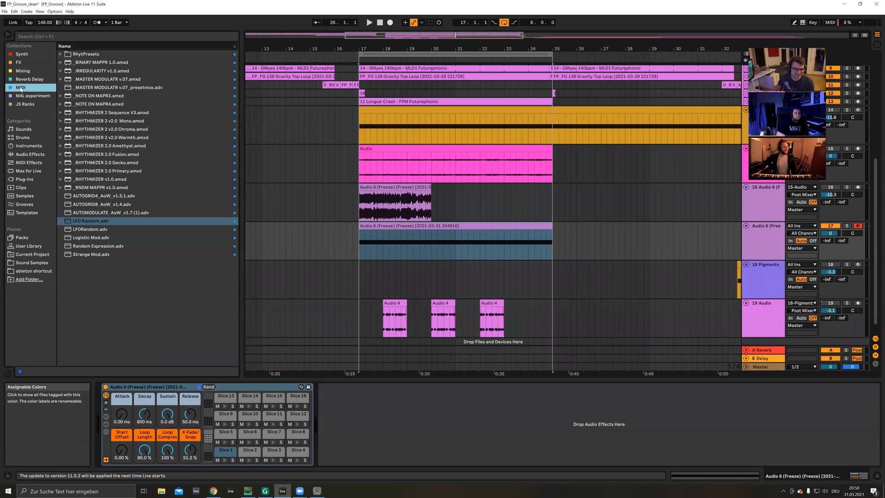
left_click(111, 137)
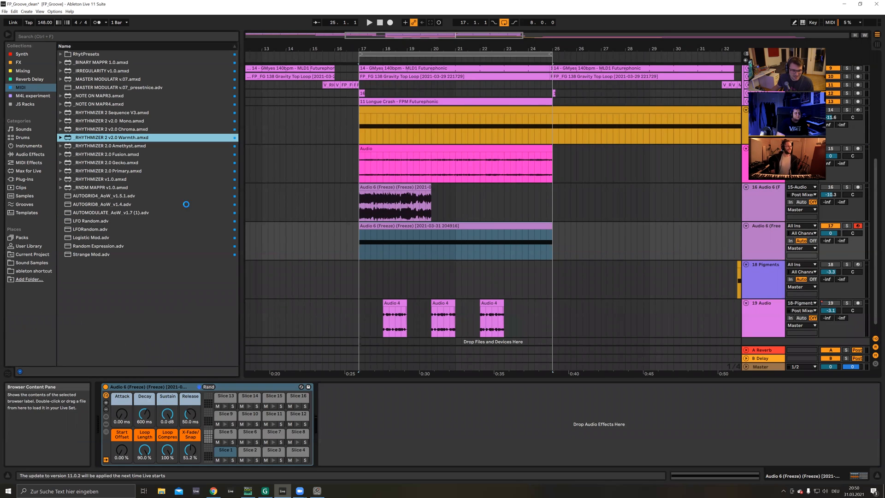
left_click(480, 208)
left_click(435, 238)
left_click(360, 249)
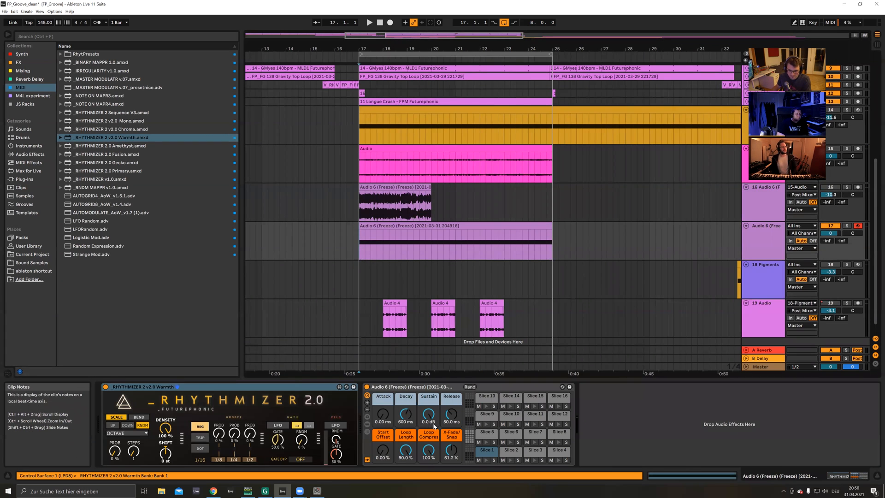
Step: Solo the sliced track and audition its eight-bar clip through Rhythmizer
left_click(428, 386)
left_click(398, 258)
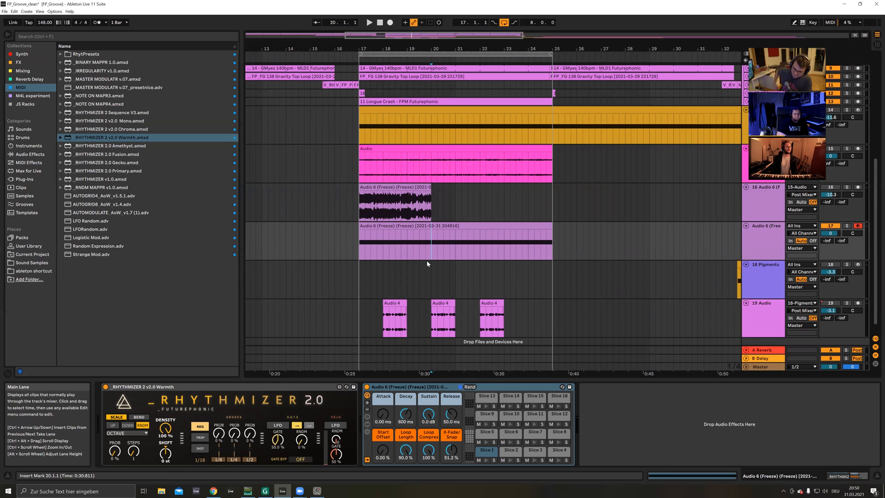
left_click(434, 226)
key("space")
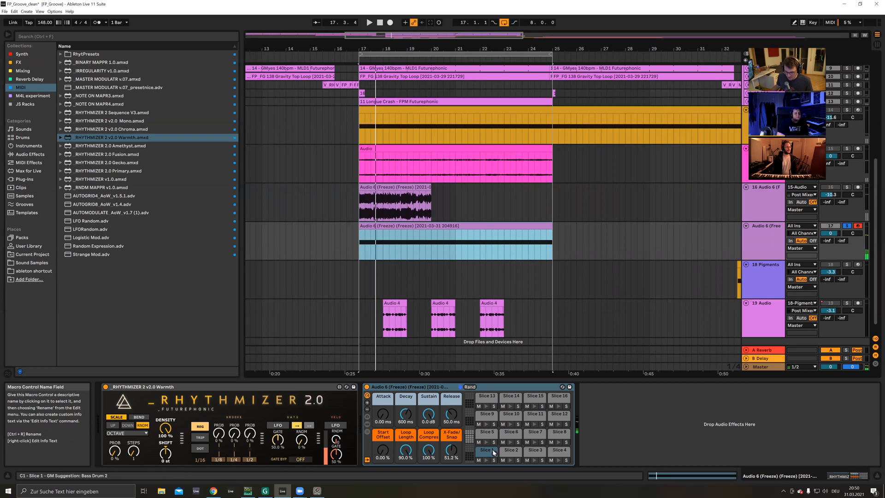
left_click(492, 452)
key("space")
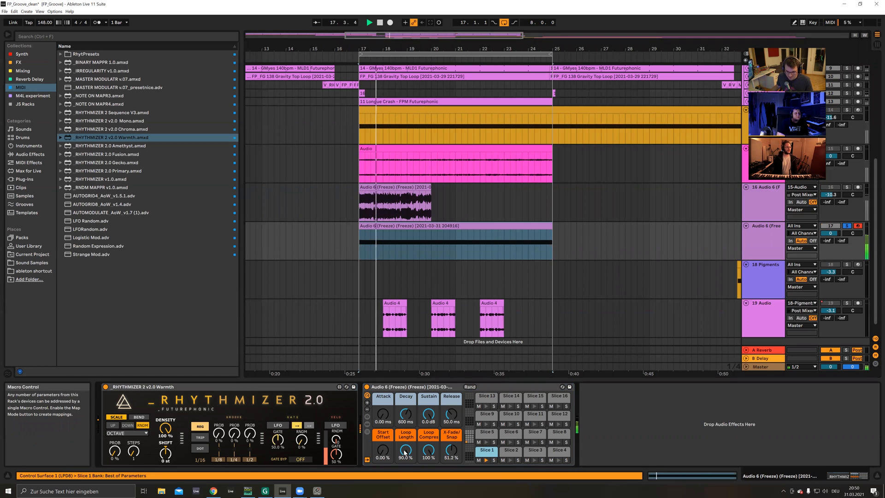
key("space")
Step: Bypass Rhythmizer and set the drum rack's Loop Length macro to 0.00 % during playback
left_click(106, 387)
key("space")
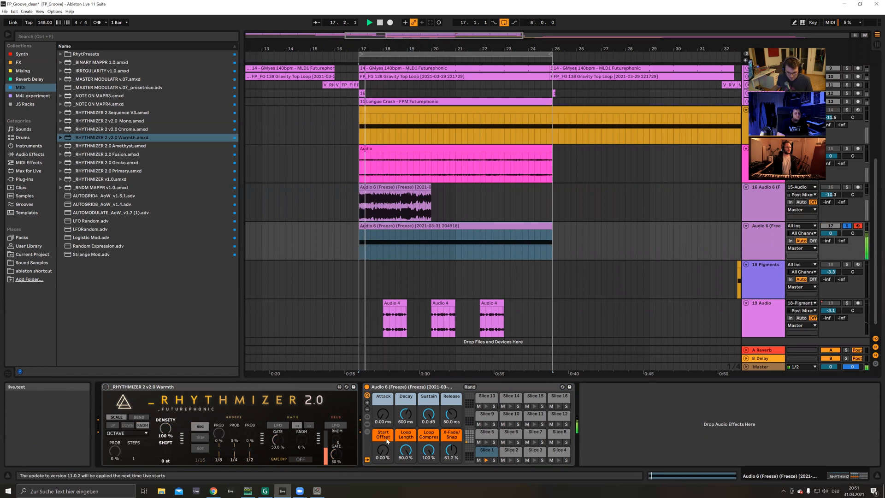
key("space")
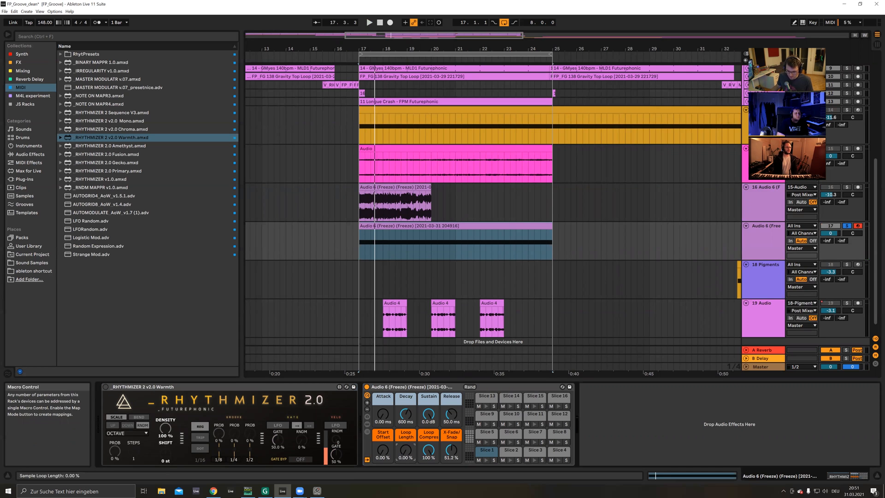
key("space")
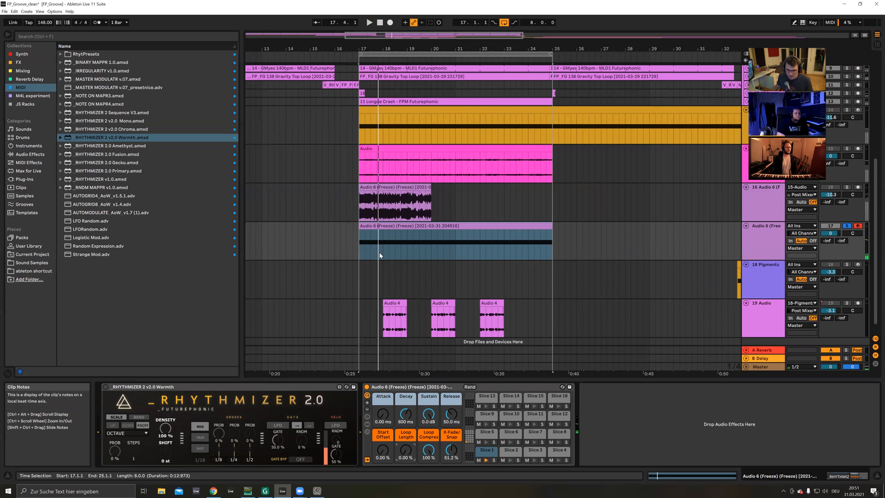
Step: Reactivate Rhythmizer with gate 12.6 % and gate randomness 65 %, and set its scale to CHROMA with 100 % probability
left_click(106, 386)
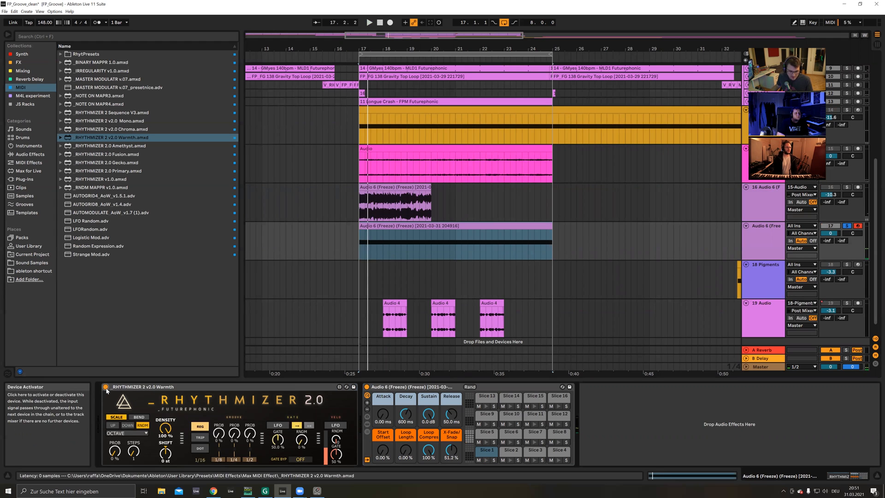
left_click_drag(302, 440, 278, 457)
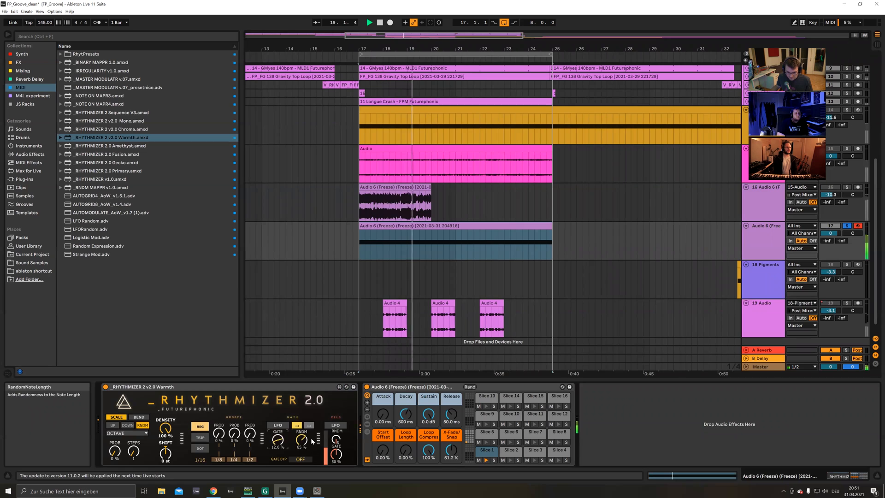
left_click(120, 434)
left_click(125, 435)
left_click(122, 433)
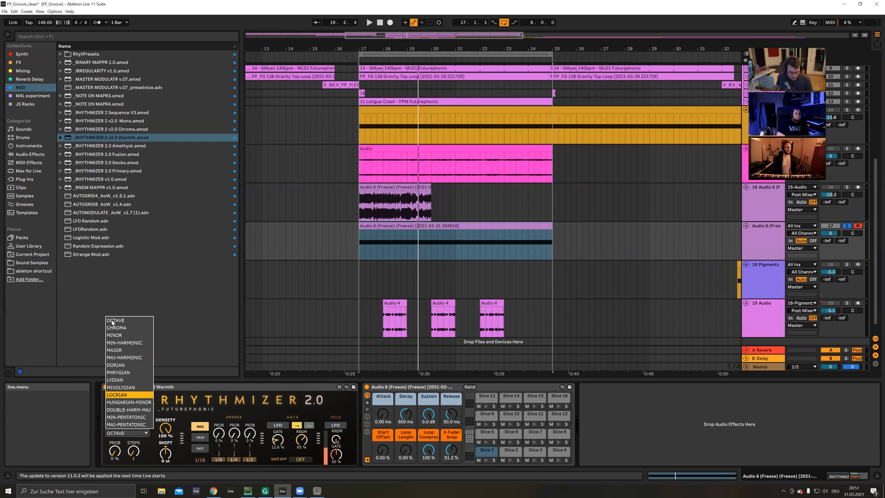
left_click(121, 328)
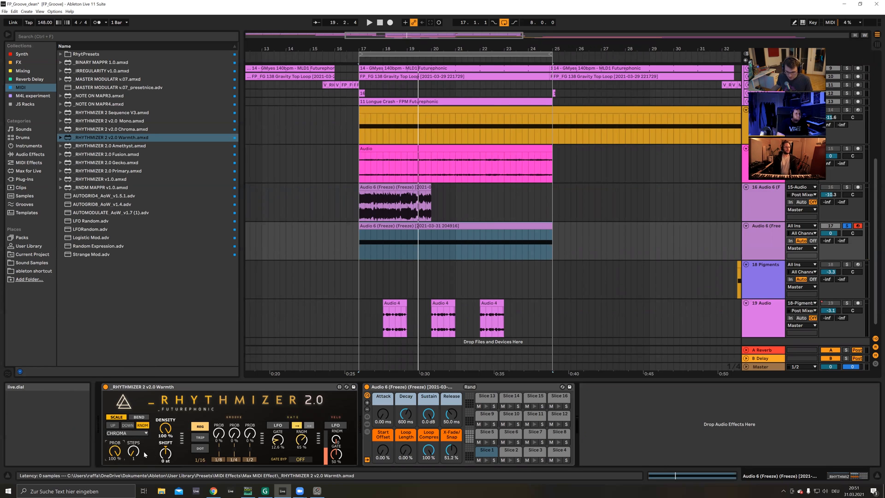
Step: Set Rhythmizer's scale steps to 23 while auditioning the randomly triggered slices
key("space")
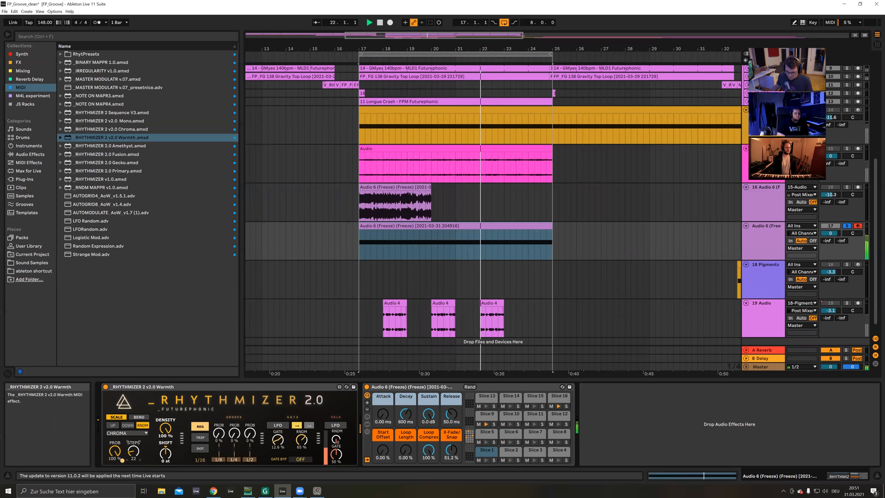
left_click_drag(136, 454, 136, 452)
key("space")
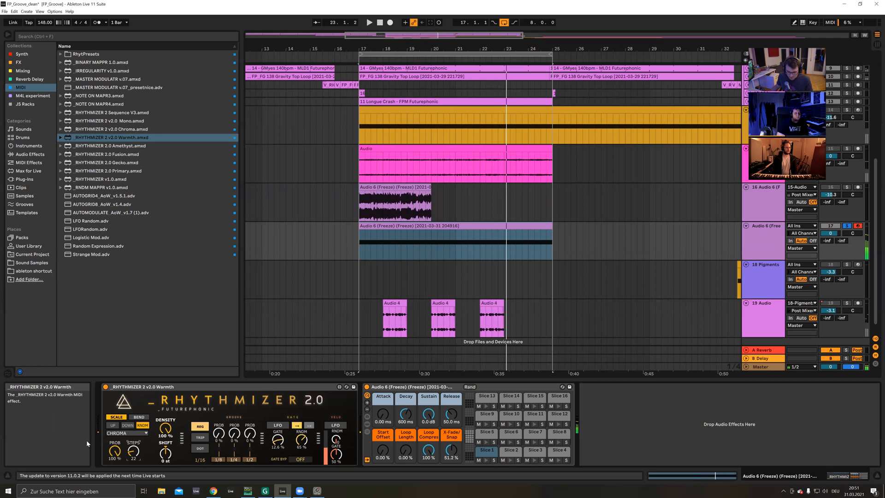
key("space")
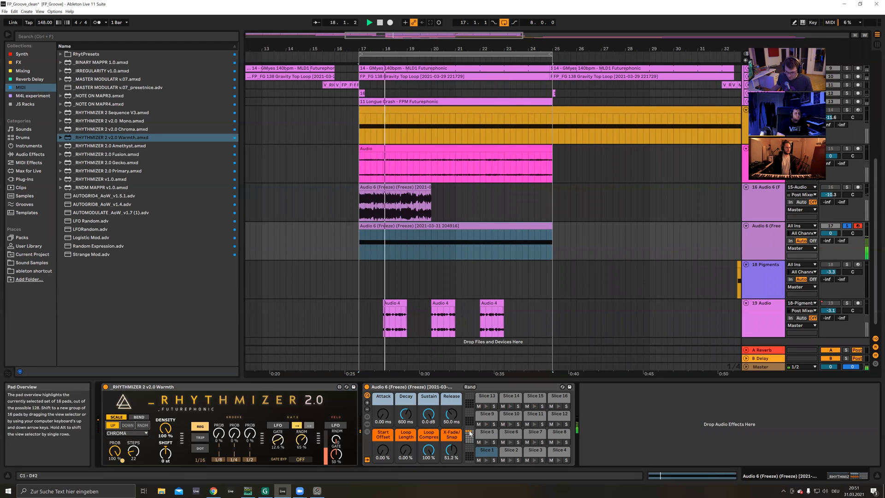
left_click_drag(133, 451, 133, 450)
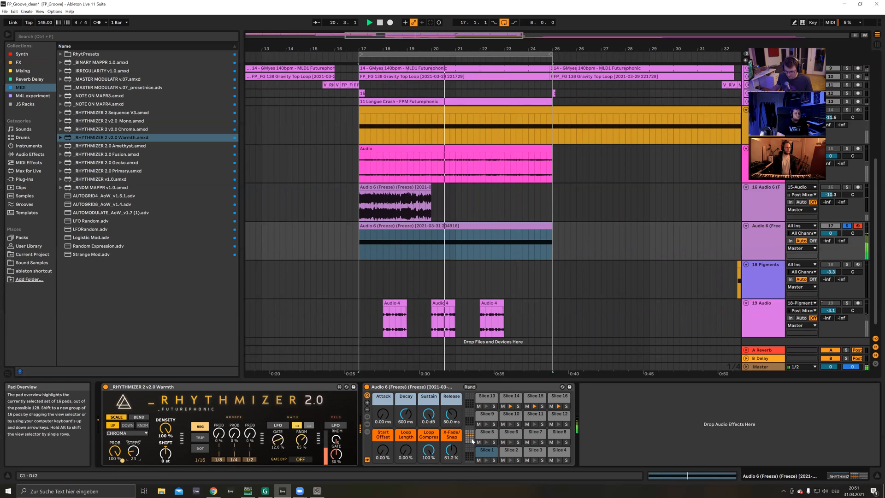
key("space")
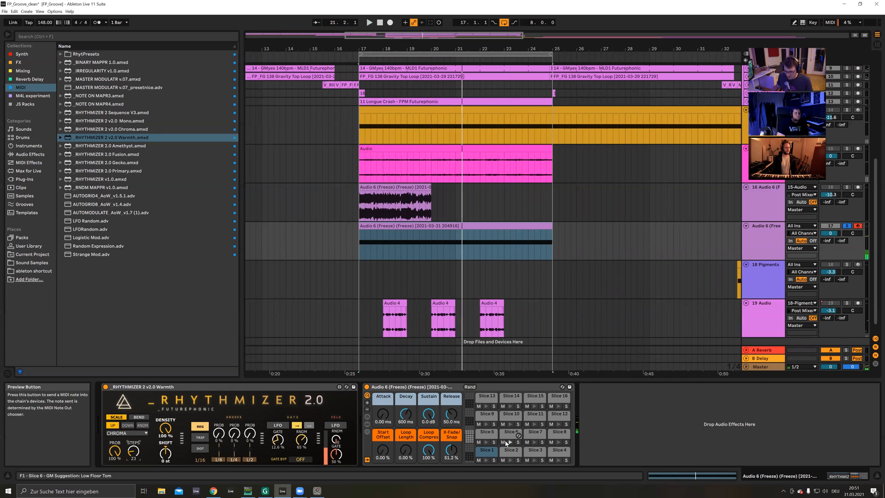
Step: Unsolo the sliced track and play it together with the rest of the arrangement
left_click_drag(468, 437, 470, 444)
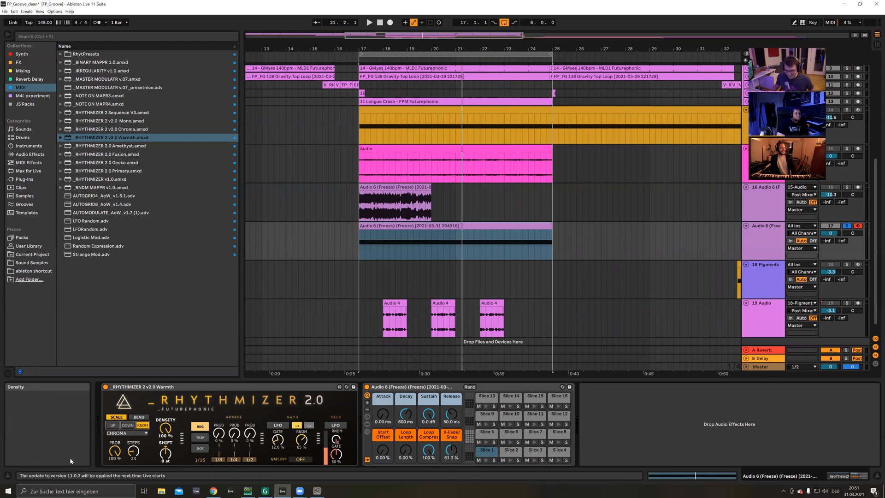
key("space")
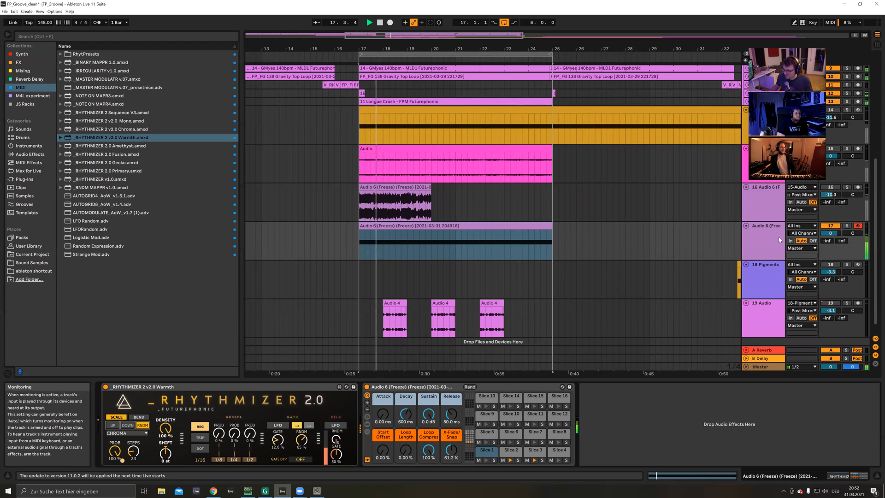
left_click(424, 247)
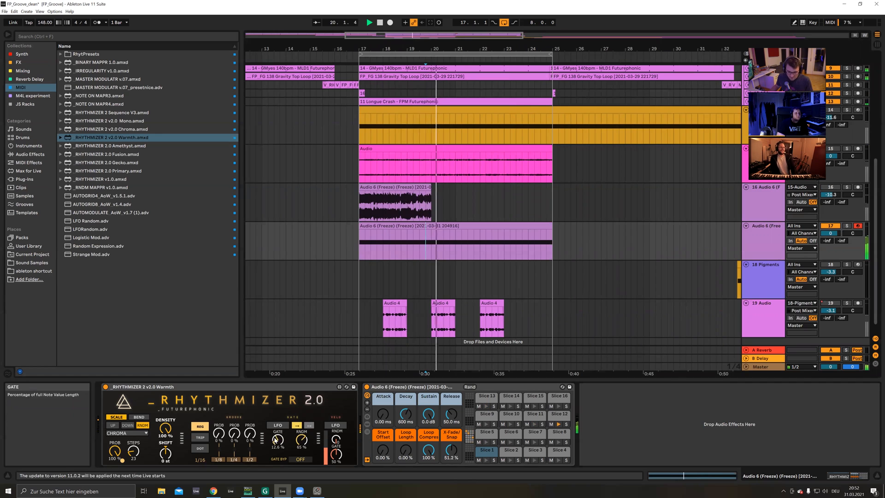
Step: Set Rhythmizer's first division probability to 17 % and its gate bypass to 1/8
left_click_drag(219, 433, 219, 413)
left_click_drag(300, 459, 300, 448)
left_click_drag(219, 433, 224, 437)
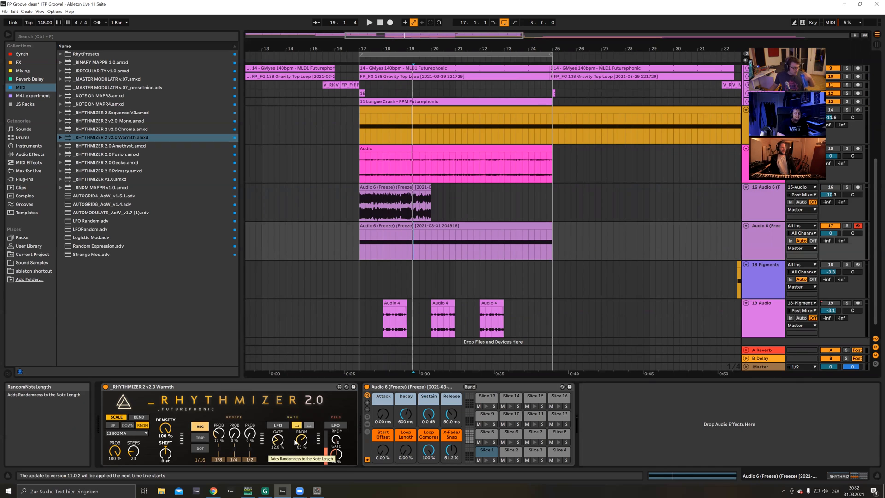
Step: Lower the sliced track's volume to -1.2 dB while playing it in the mix
left_click(387, 388)
key("space")
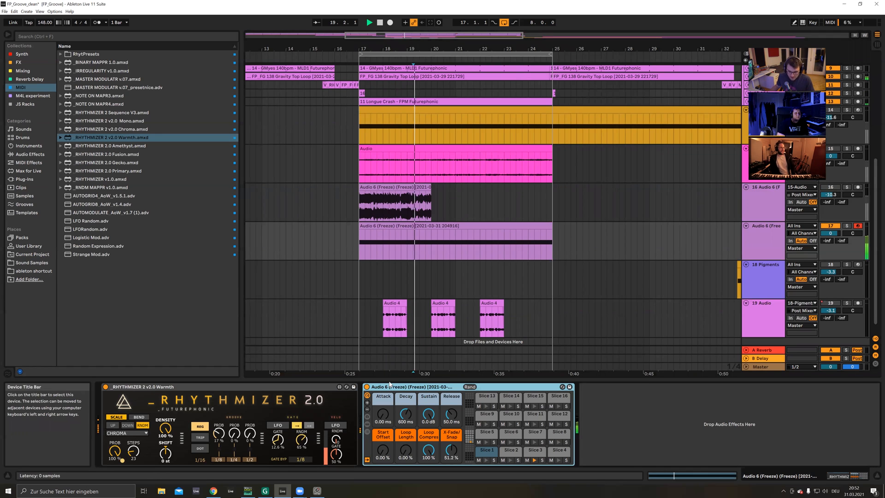
left_click(452, 225)
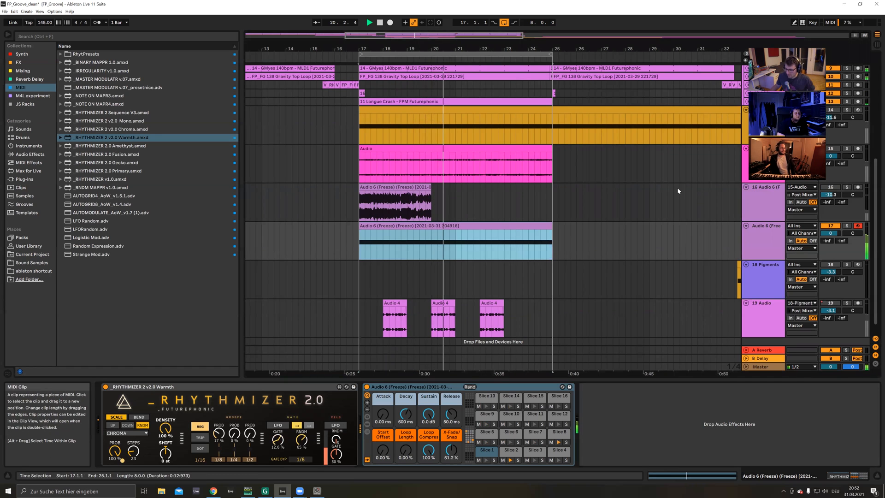
left_click_drag(831, 233, 831, 238)
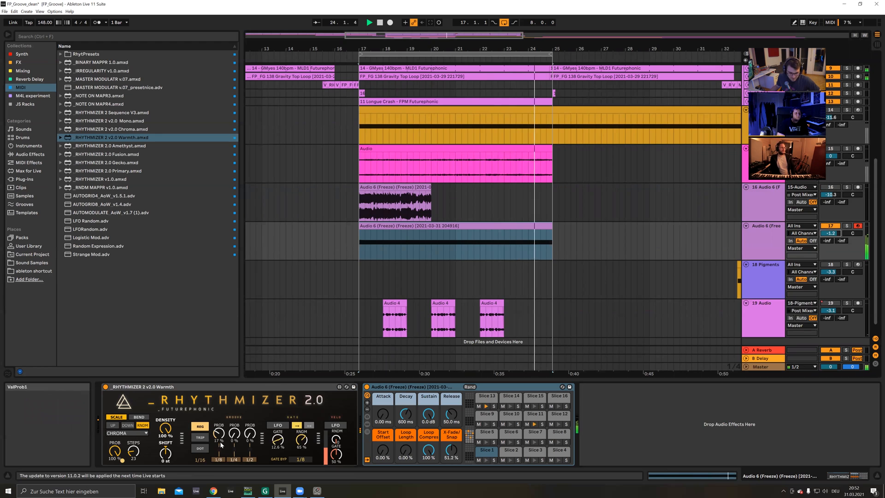
left_click(529, 243)
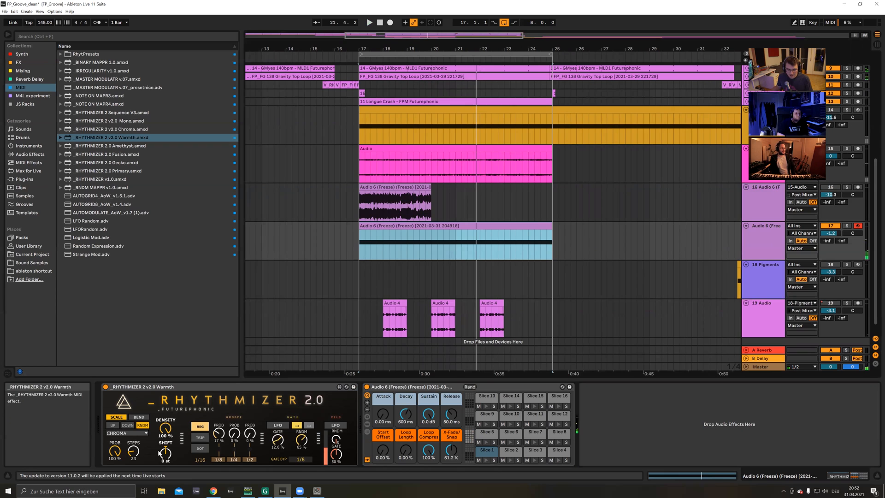
Step: Switch Rhythmizer from Scale to Bend, set the bend amount to 100 %, and play the loop
left_click(510, 433)
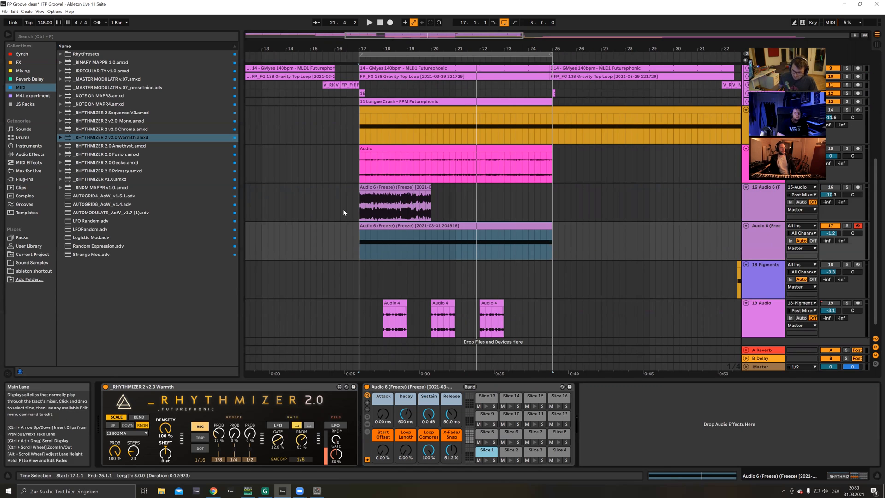
left_click(448, 255)
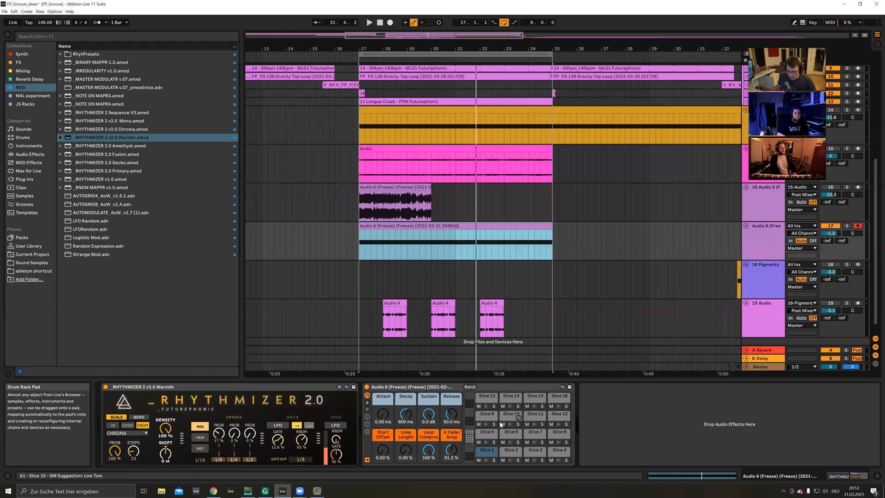
left_click(486, 450)
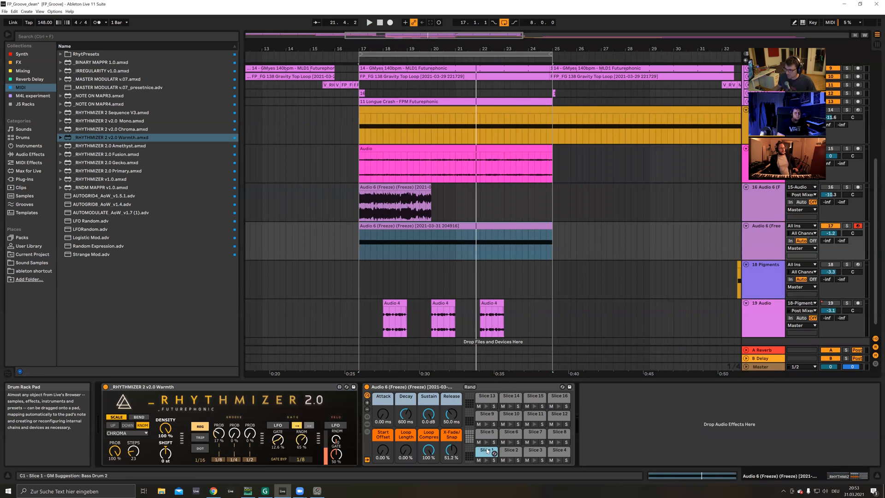
left_click(139, 417)
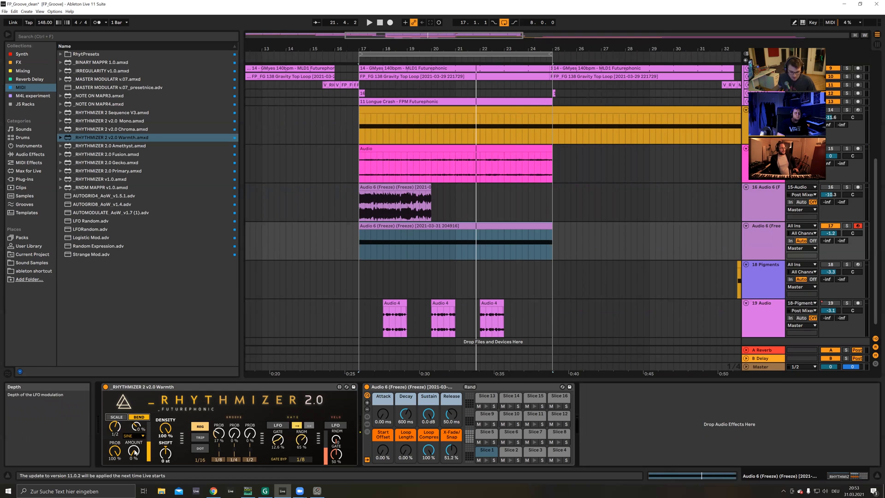
key("space")
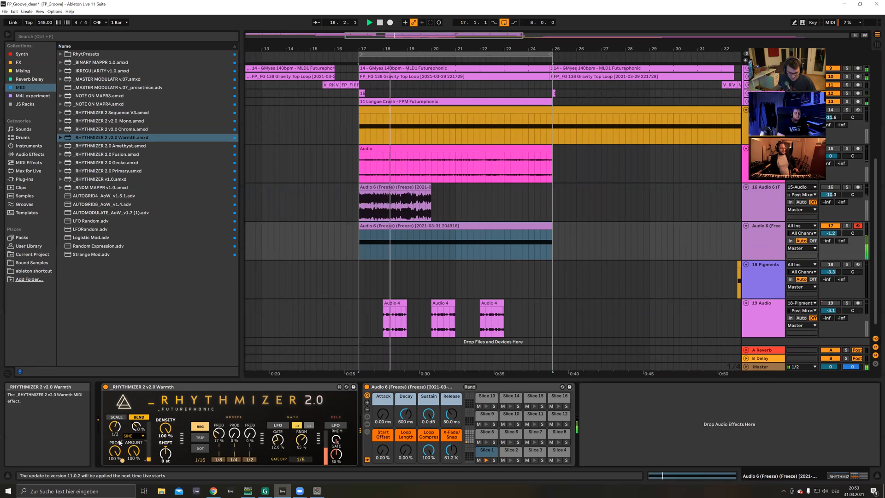
Step: Open Slice 1 from the sliced track's drum rack and view its sample settings
left_click(484, 454)
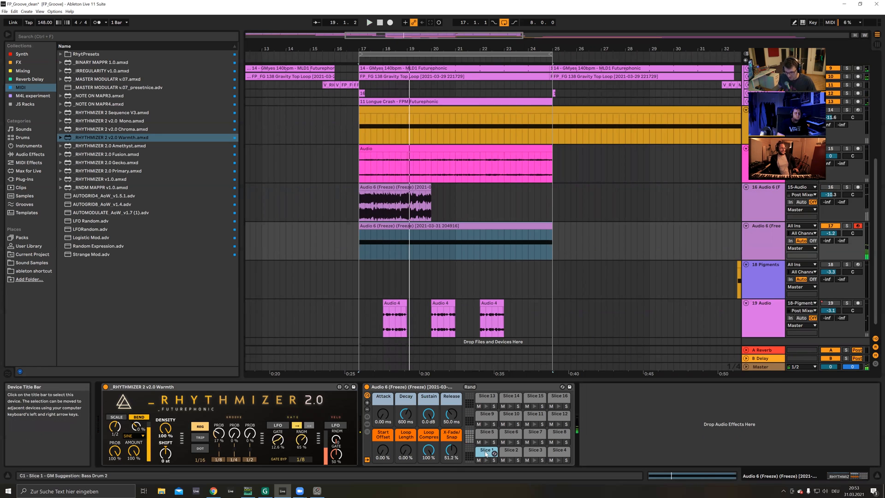
left_click(486, 454)
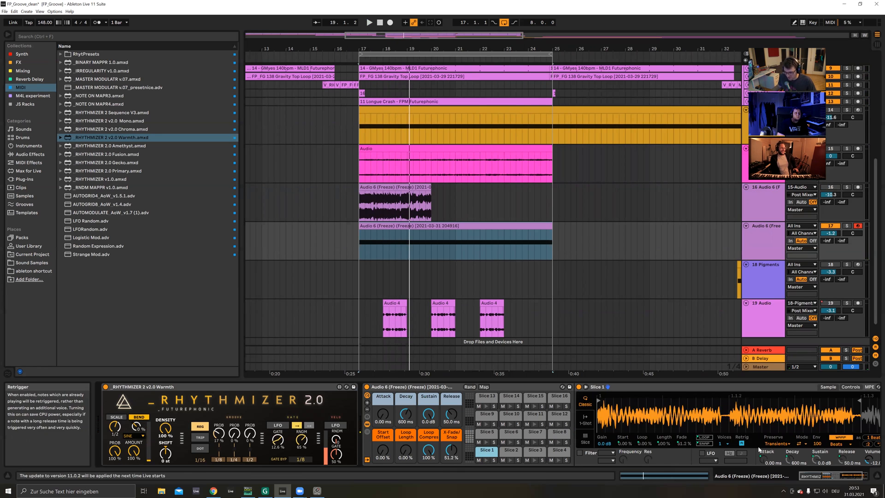
left_click(865, 476)
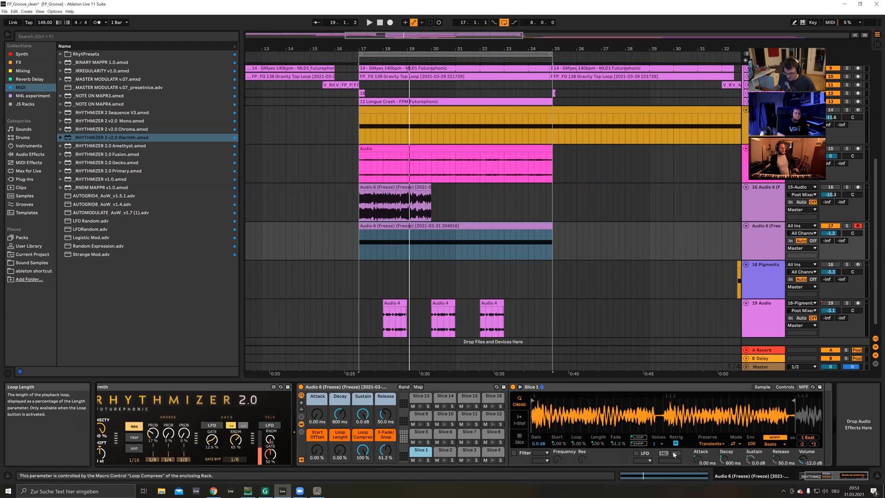
left_click(833, 476)
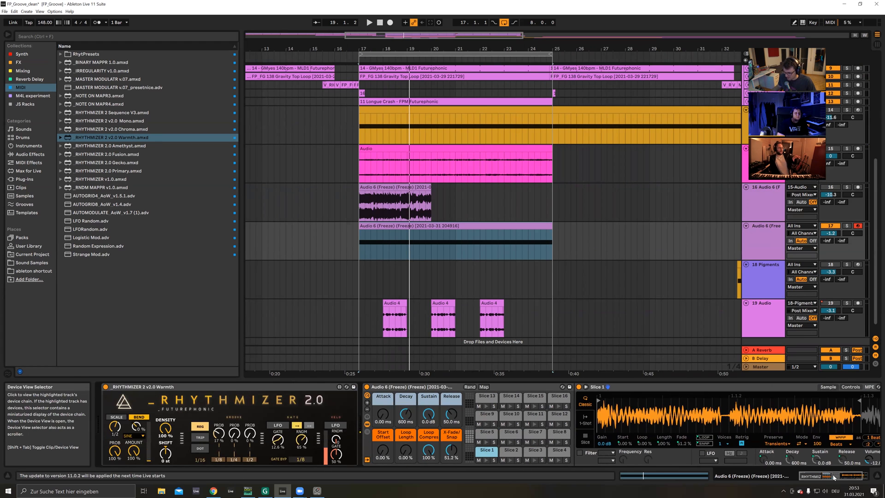
left_click_drag(833, 476, 765, 478)
Step: Try raising Rhythmizer's shift to +5 st during playback, and return it to 0 st
key("space")
left_click_drag(164, 453, 165, 444)
key("space")
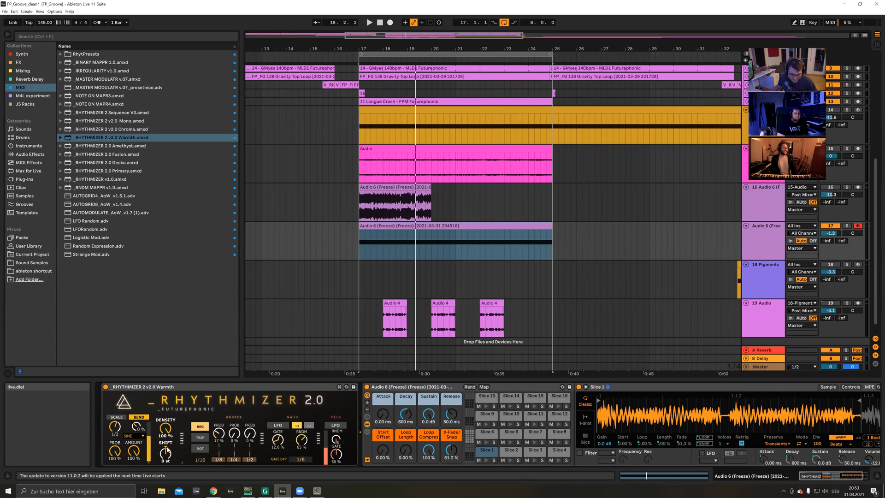
key("space")
left_click_drag(168, 455, 167, 447)
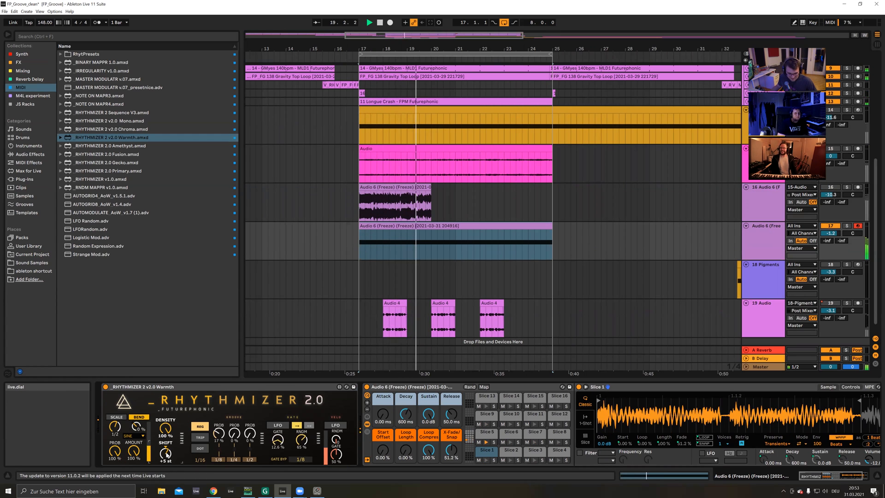
left_click_drag(166, 449, 166, 453)
key("space")
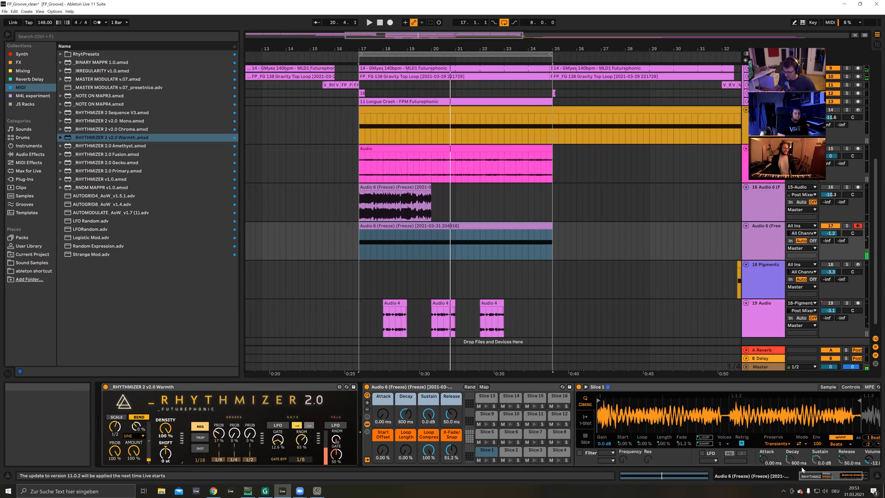
Step: Examine Slice 1's sample loop settings, amplitude envelope and filter controls
left_click(848, 476)
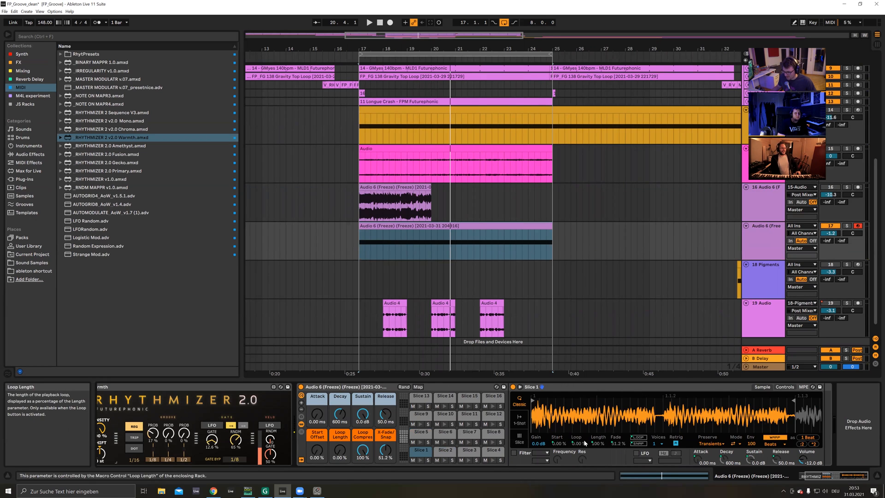
left_click(782, 387)
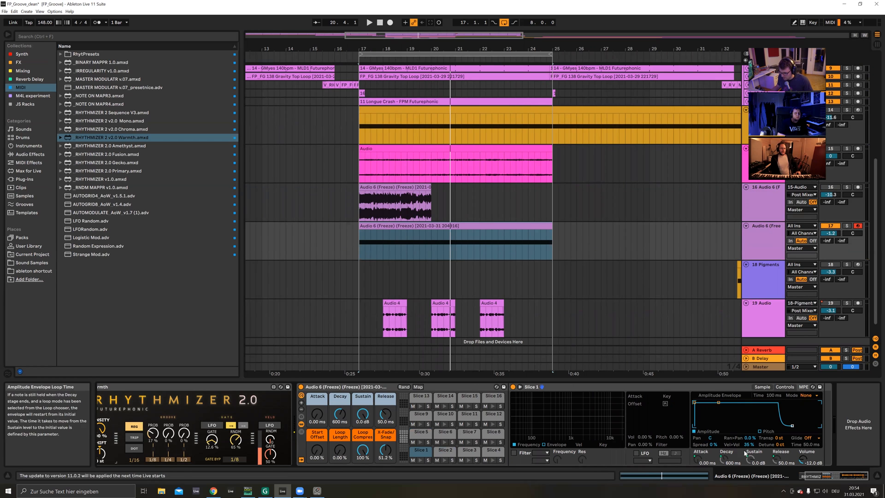
left_click(809, 440)
left_click(815, 441)
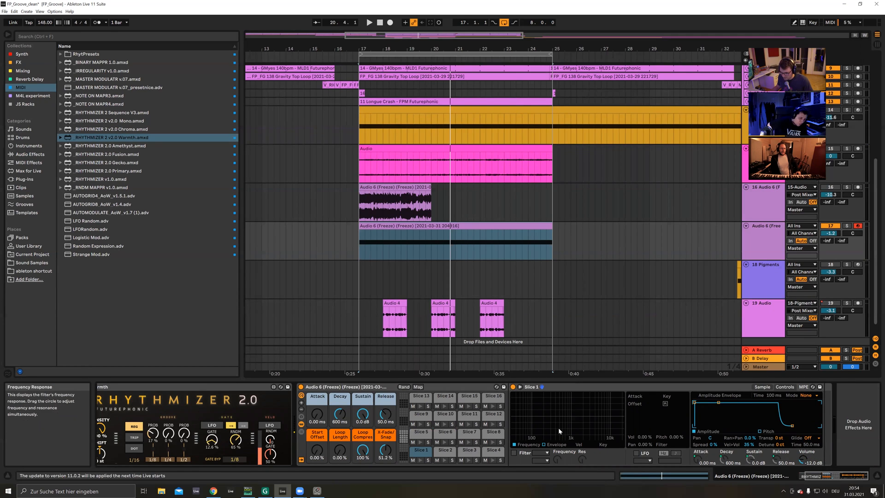
left_click(762, 387)
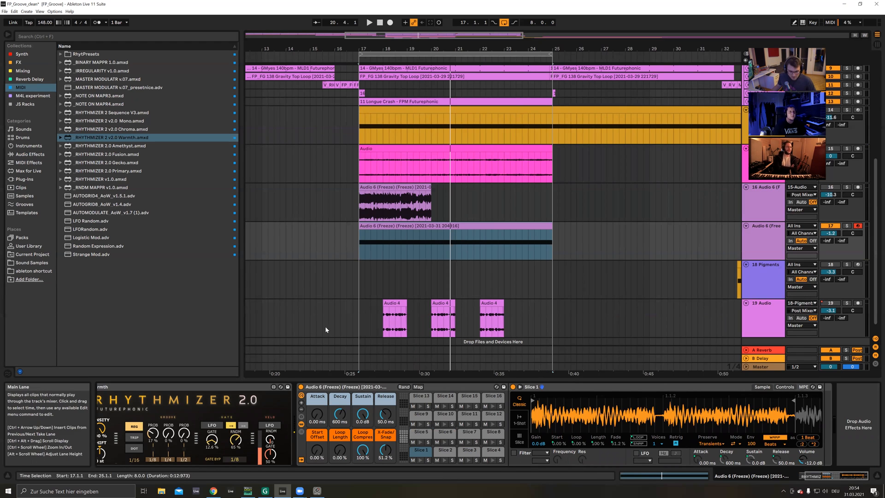
Step: Switch Rhythmizer on the sliced track from Bend back to Scale
left_click_drag(851, 479, 830, 478)
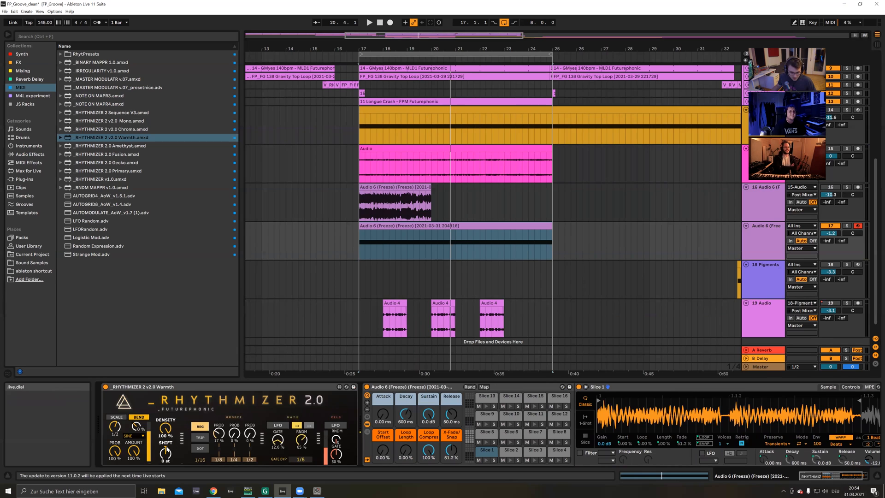
left_click_drag(116, 453, 117, 480)
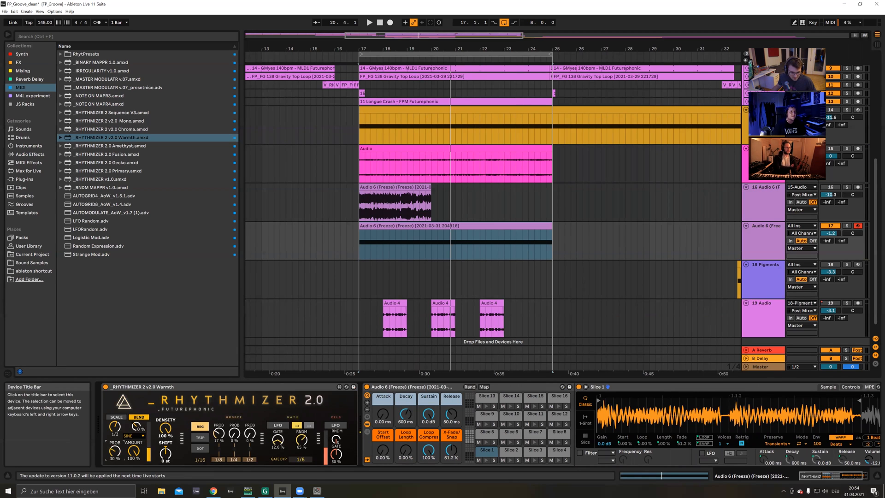
left_click(120, 419)
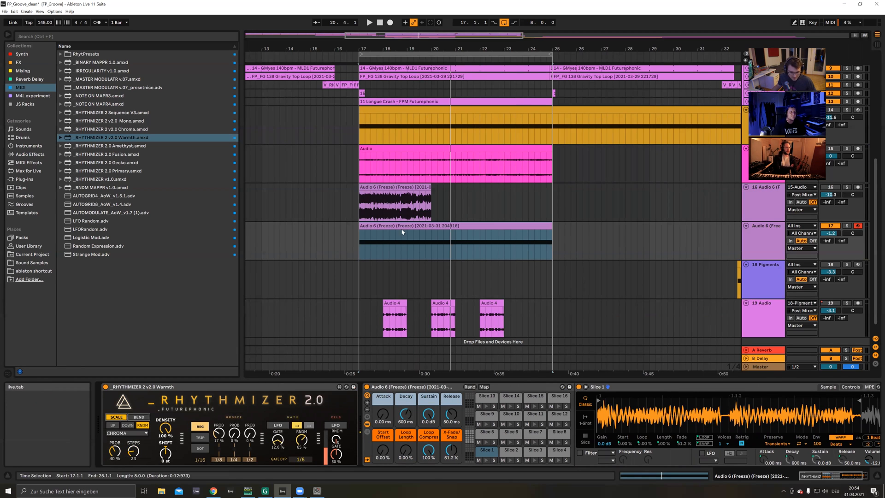
Step: Solo the 14 Vital track and play back its part
scroll(406, 240, "up", 5)
left_click(406, 256)
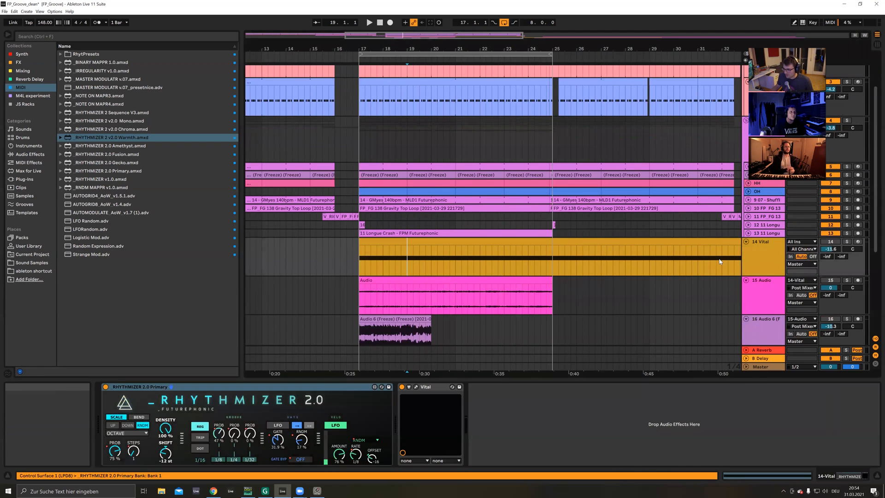
left_click(773, 255)
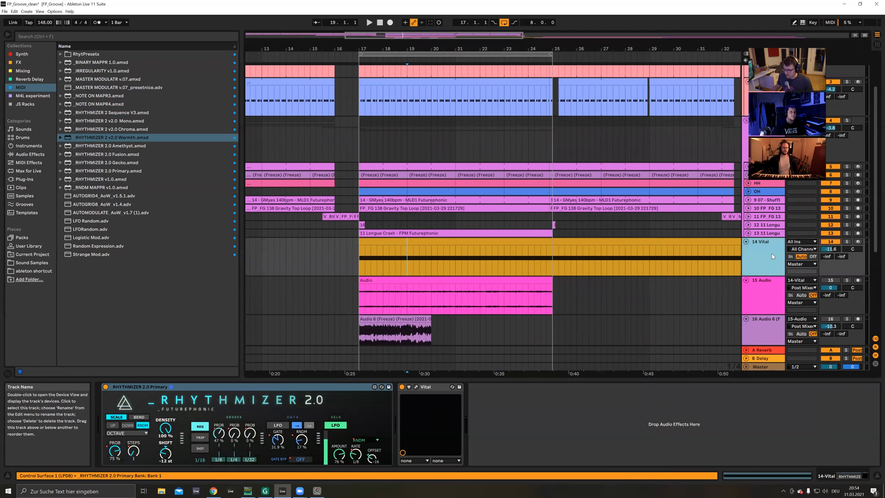
key("s")
key("space")
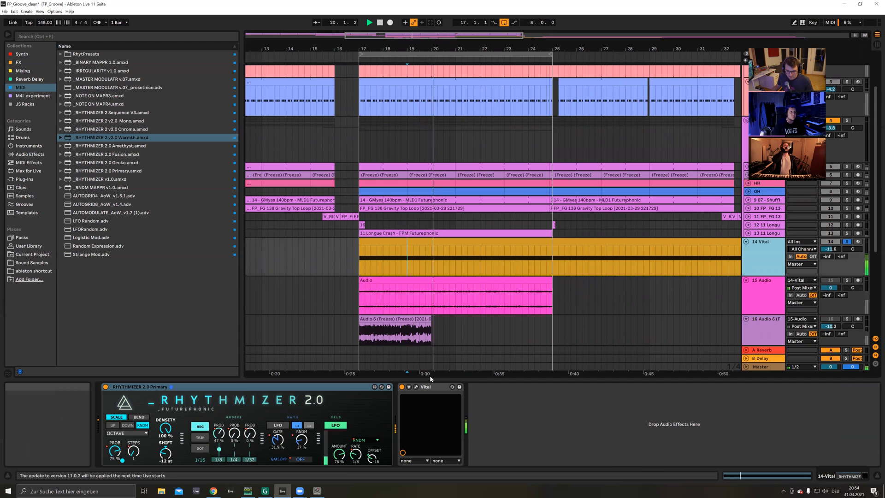
scroll(438, 258, "down", 3)
left_click(419, 187)
key("space")
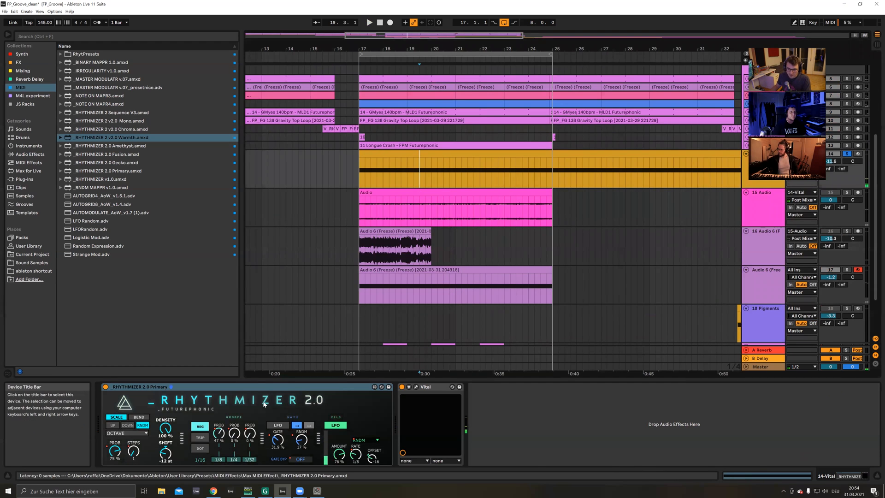
Step: Delete Rhythmizer from the 14 Vital track and turn off Filter 1 in the Vital synth
left_click(276, 386)
key("Delete")
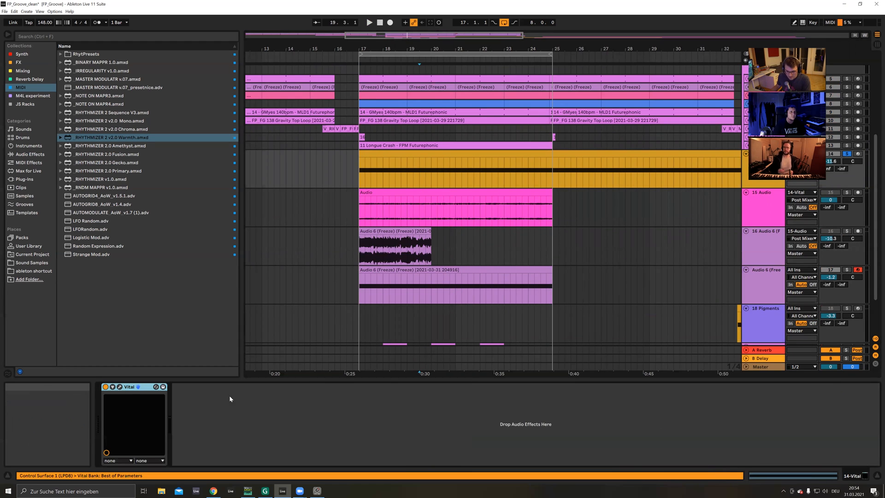
left_click(120, 387)
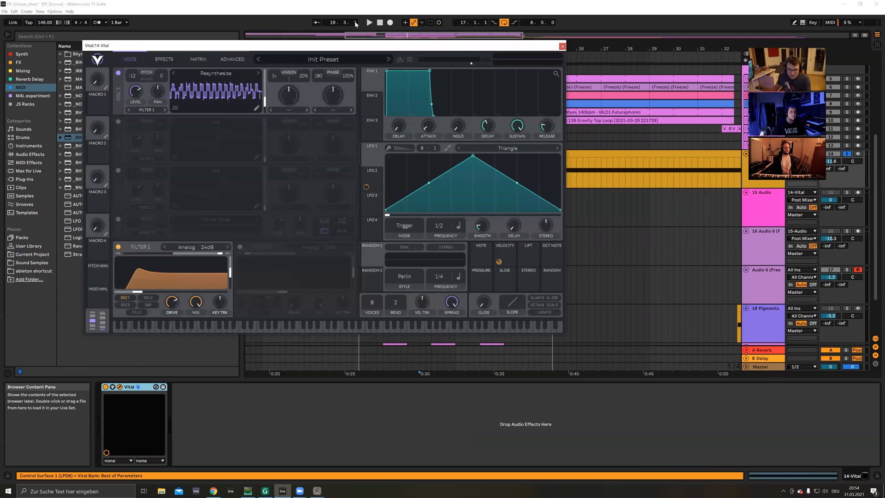
left_click(118, 246)
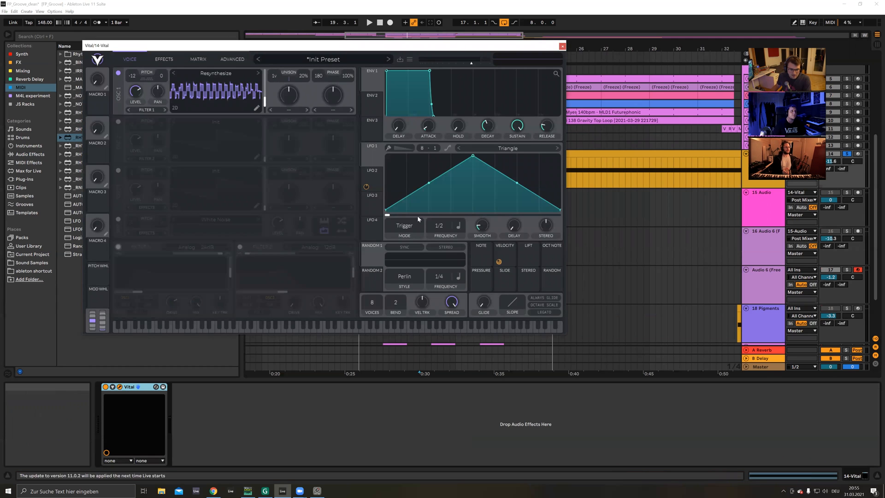
Step: Play the Vital part from bar 17 and slightly lower Oscillator 1's wavetable position
left_click(607, 201)
left_click_drag(477, 46, 166, 107)
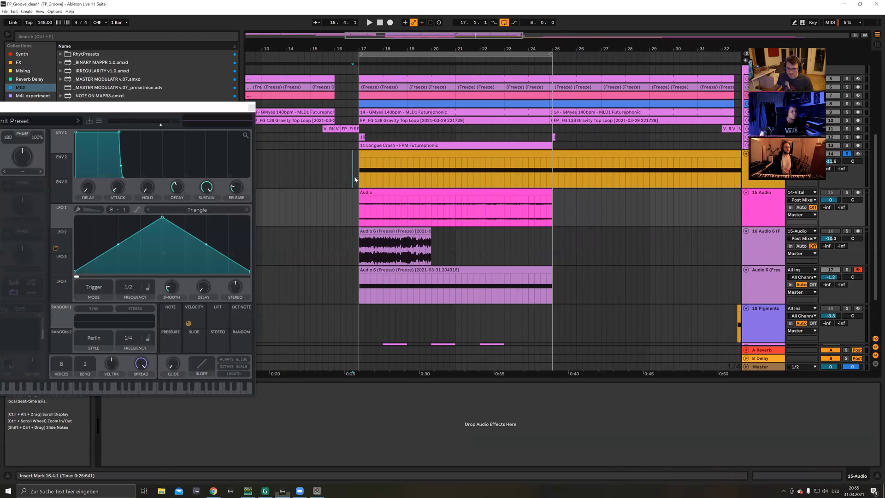
left_click(374, 167)
key("space")
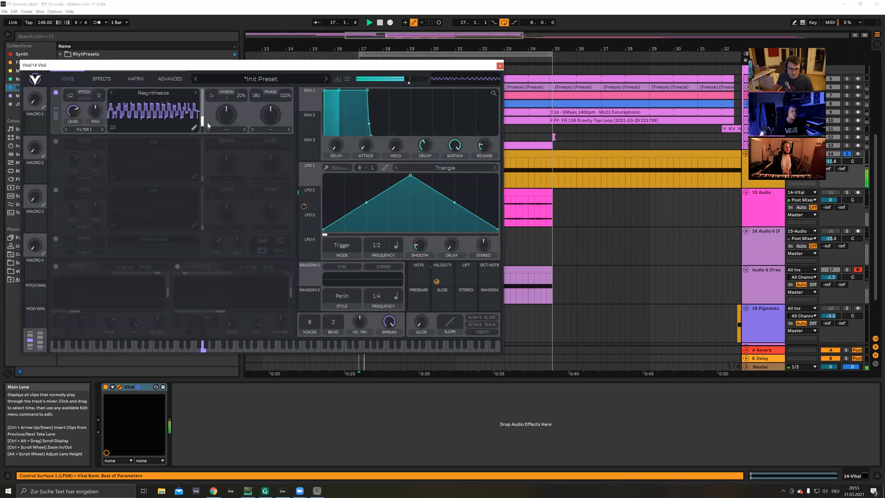
left_click_drag(201, 119, 203, 124)
key("space")
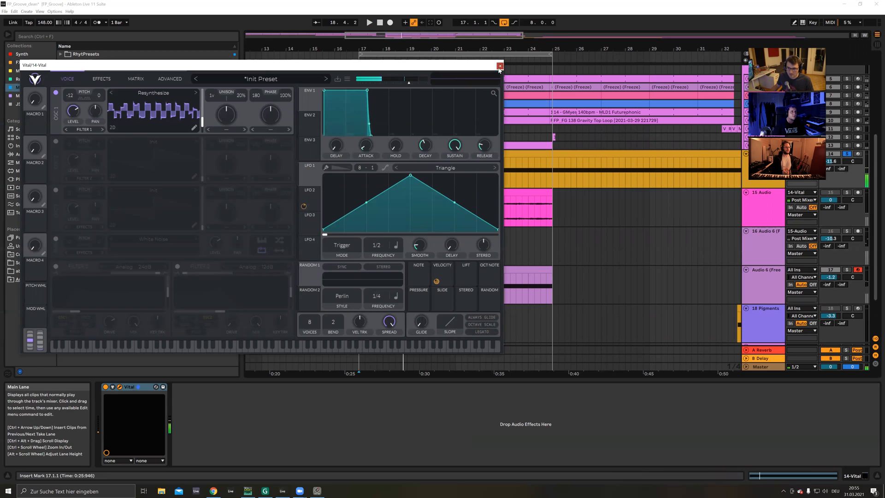
Step: Move the existing clip on 15 Audio from bar 17 to bar 25 and arm the track for recording
left_click(500, 66)
right_click(746, 187)
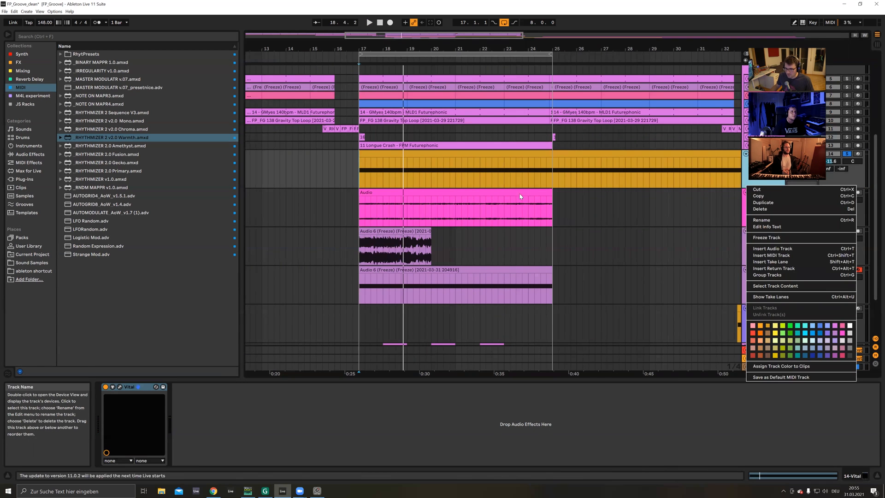
left_click(521, 196)
left_click_drag(520, 197, 713, 197)
left_click(858, 192)
left_click(359, 193)
left_click_drag(375, 51, 377, 69)
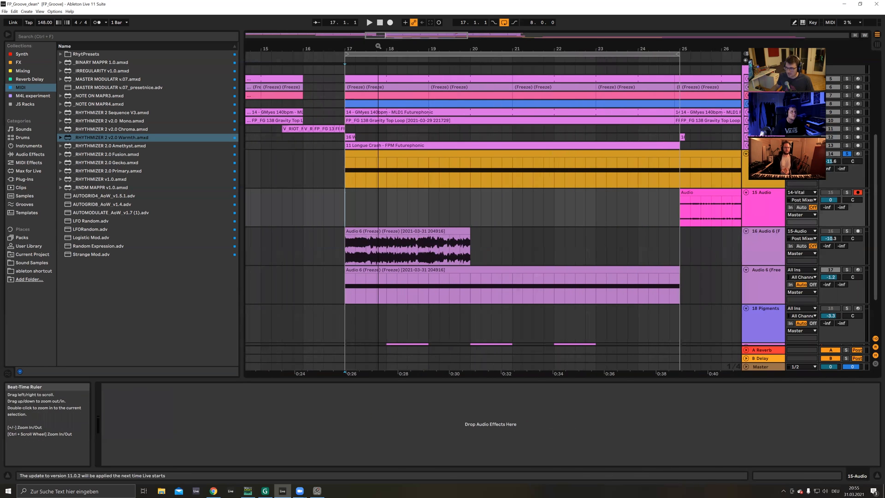
Step: Record Vital onto 15 Audio as a consolidated one-bar clip at bar 17 and set its clip gain to 0 dB
left_click(390, 23)
left_click_drag(390, 193, 384, 194)
key("ctrl+j")
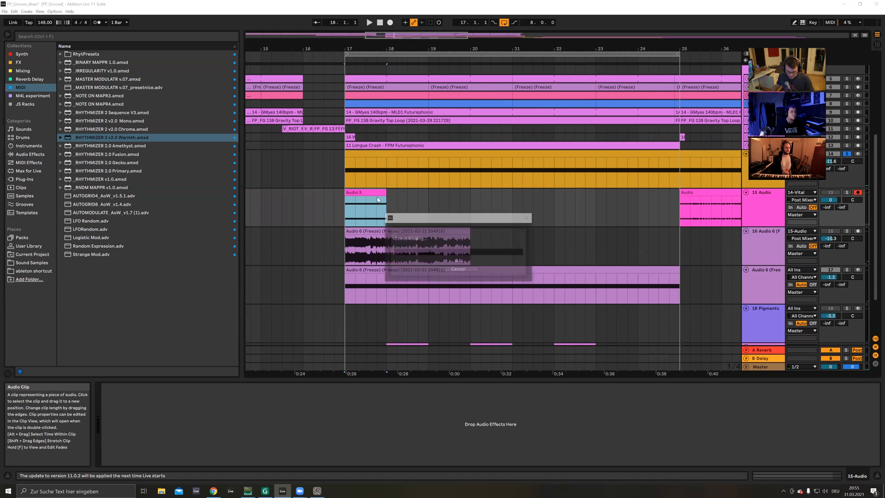
double_click(382, 193)
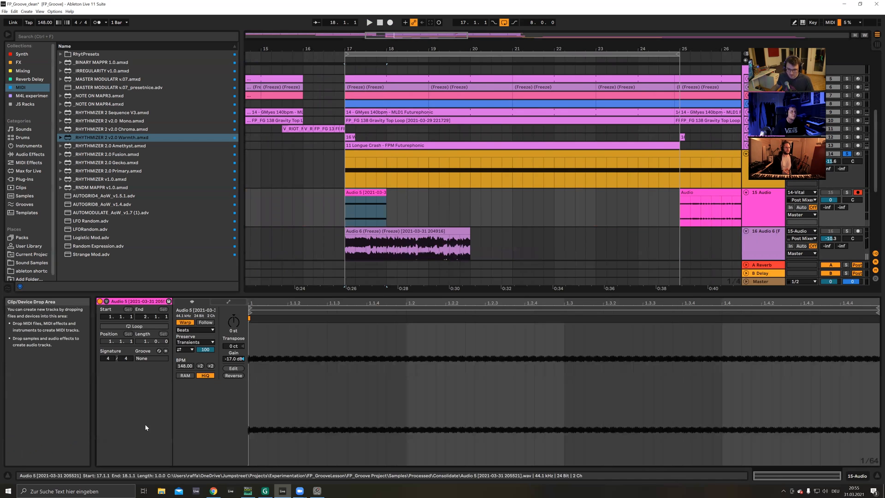
double_click(228, 360)
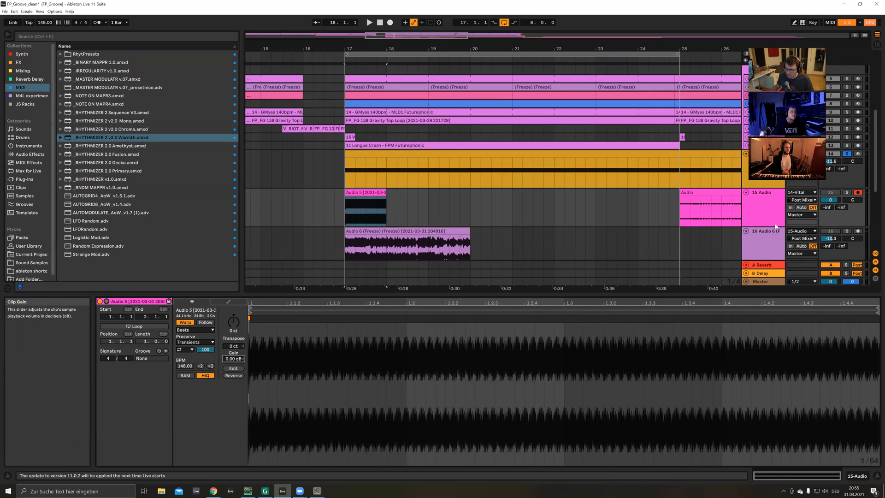
Step: Replace Slice 1 in the sliced track's drum rack with the newly recorded one-bar clip
double_click(772, 211)
scroll(756, 326, "down", 2)
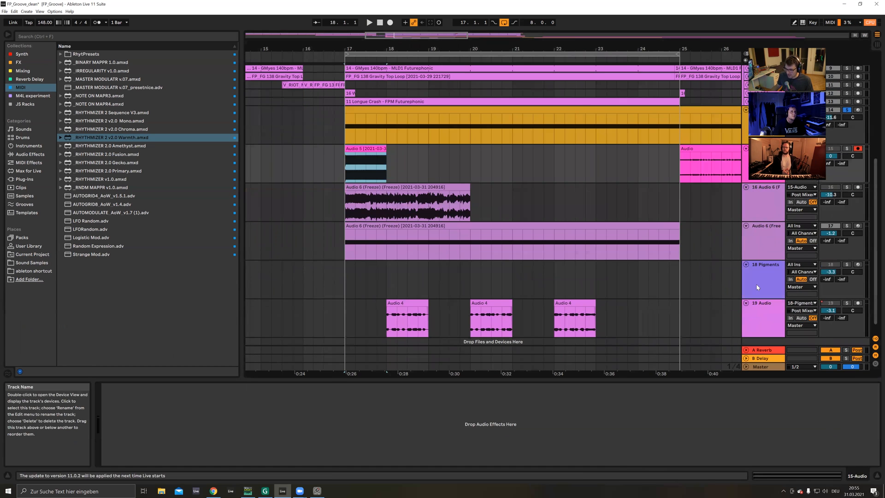
left_click(767, 242)
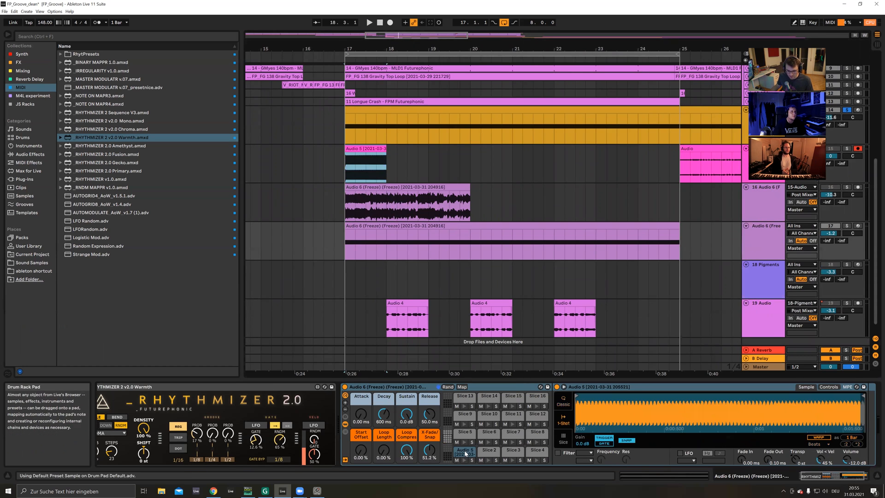
left_click_drag(851, 479, 817, 476)
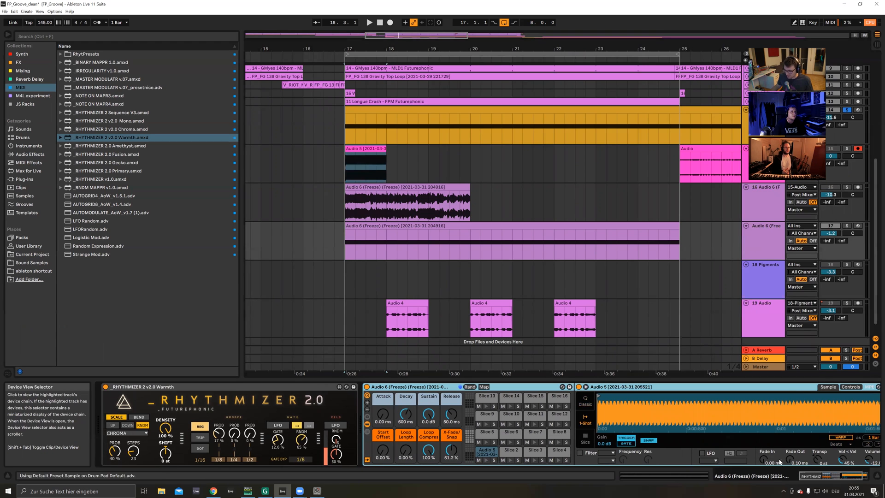
Step: Solo the sliced track and play the drum rack with the new sample on its first pad
key("space")
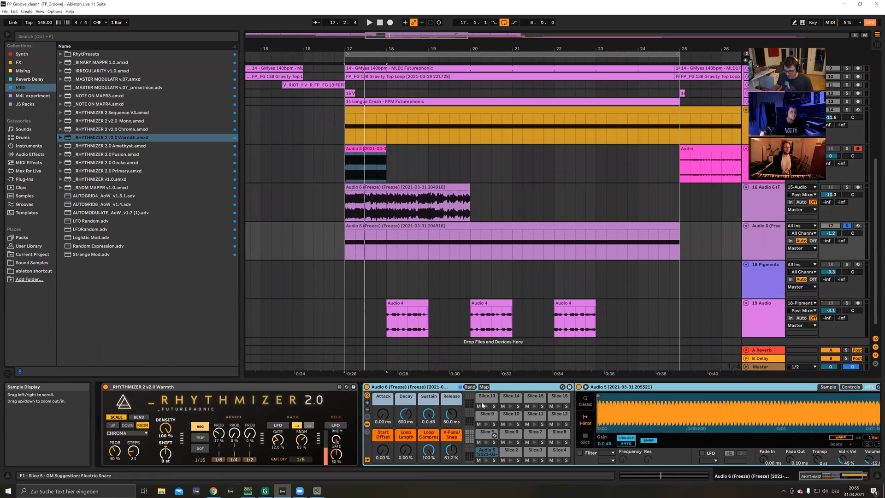
left_click(865, 477)
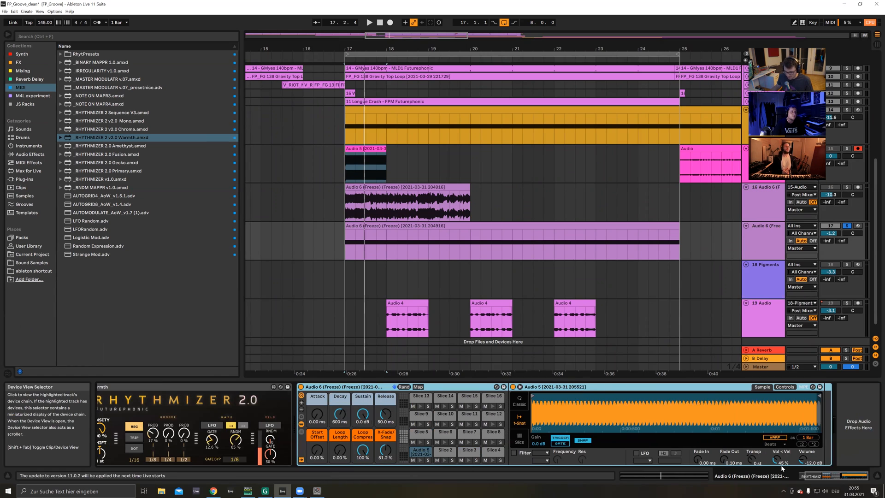
key("space")
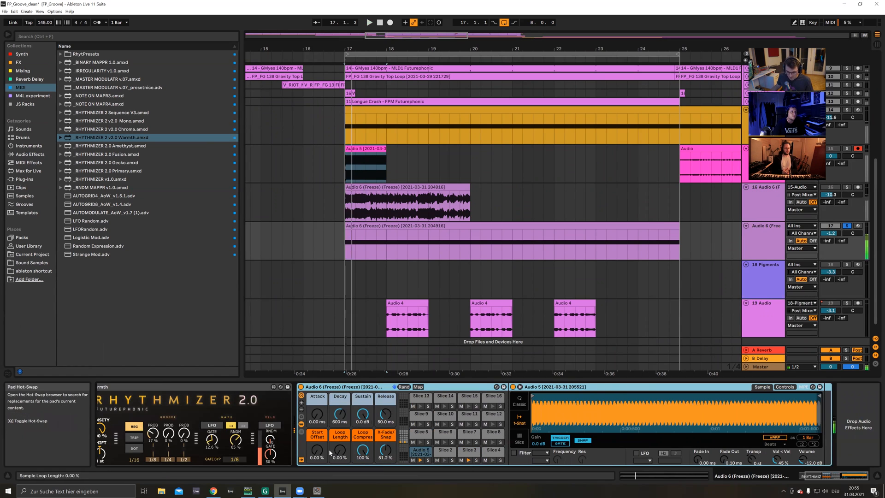
Step: Switch the first pad's Simpler to Classic playback mode, shorten its release to 1.00 ms and audition the sound
left_click(848, 479)
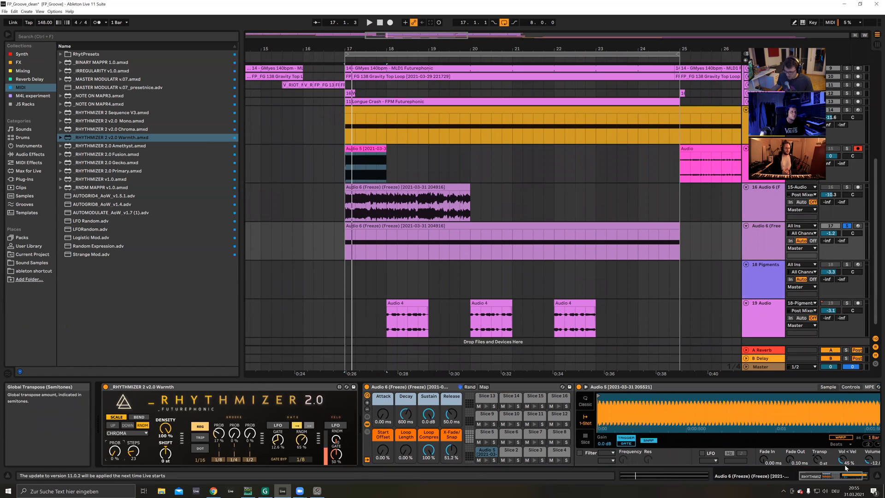
left_click(860, 476)
key("space")
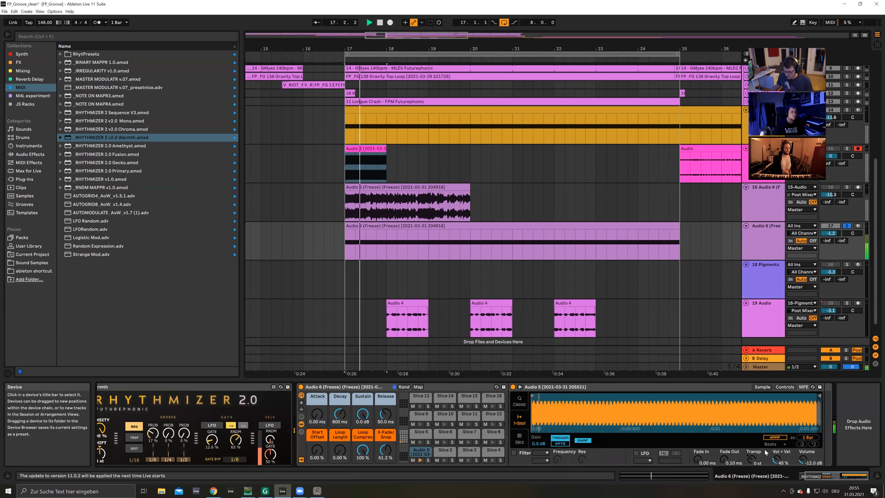
left_click(520, 399)
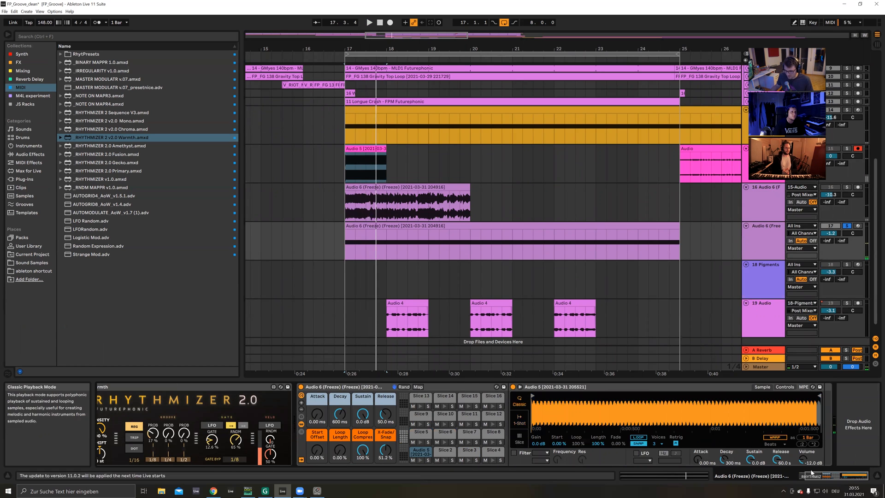
key("space")
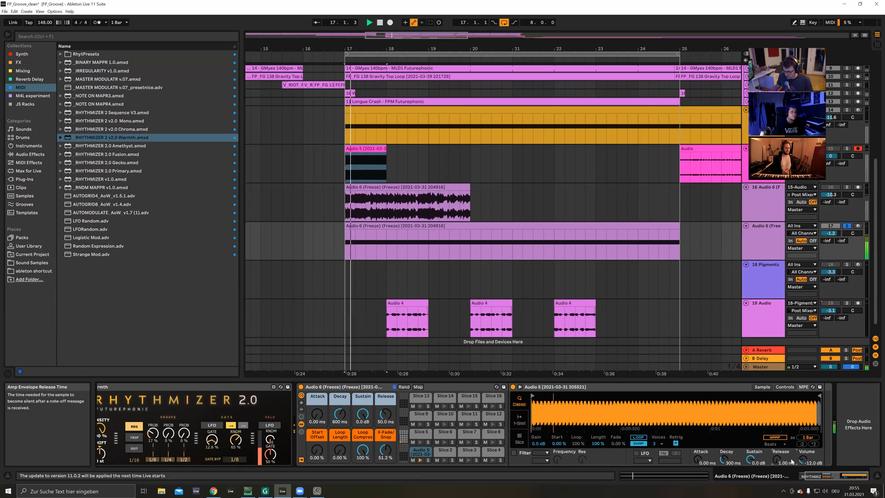
left_click(817, 477)
left_click(840, 477)
key("space")
Step: Enable the first pad's Simpler filter as a high-pass with its cutoff at about 334 Hz
left_click(532, 386)
left_click(514, 453)
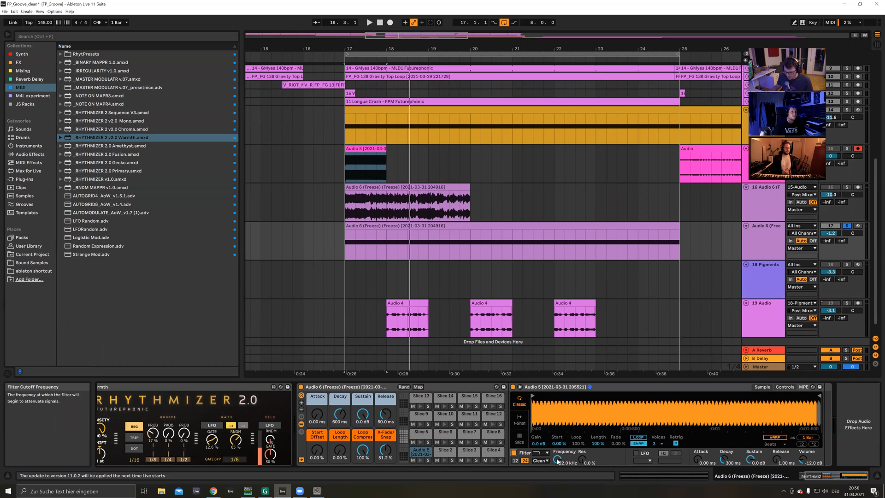
key("space")
left_click(537, 453)
left_click(538, 428)
left_click(427, 136)
left_click_drag(574, 464, 573, 497)
key("space")
key("space")
key("space")
key("space")
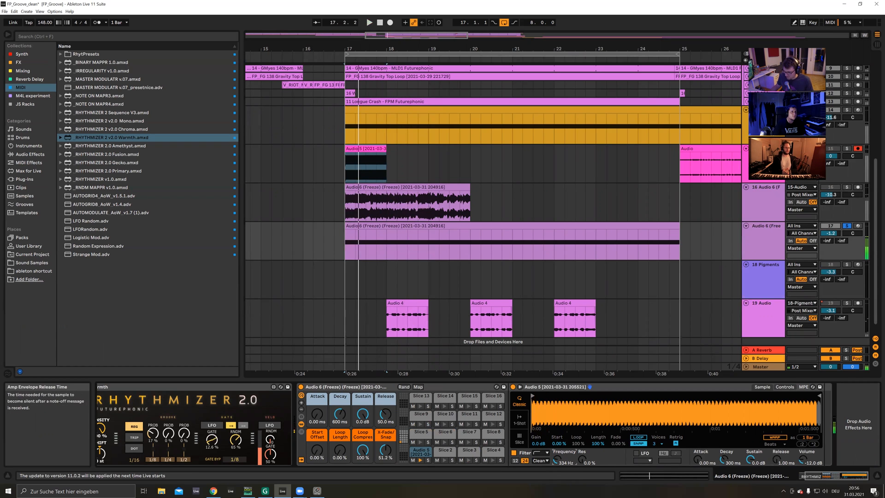
Step: Set the Simpler's release to 32.9 ms, filter frequency to 261 Hz and resonance to 64 %, auditioning the changes
key("space")
left_click_drag(777, 459, 776, 447)
mouse_move(558, 460)
left_mouse_down()
mouse_move(558, 417)
mouse_move(557, 461)
mouse_move(582, 442)
mouse_move(582, 424)
mouse_move(558, 447)
mouse_move(557, 461)
left_mouse_up()
key("space")
key("space")
key("space")
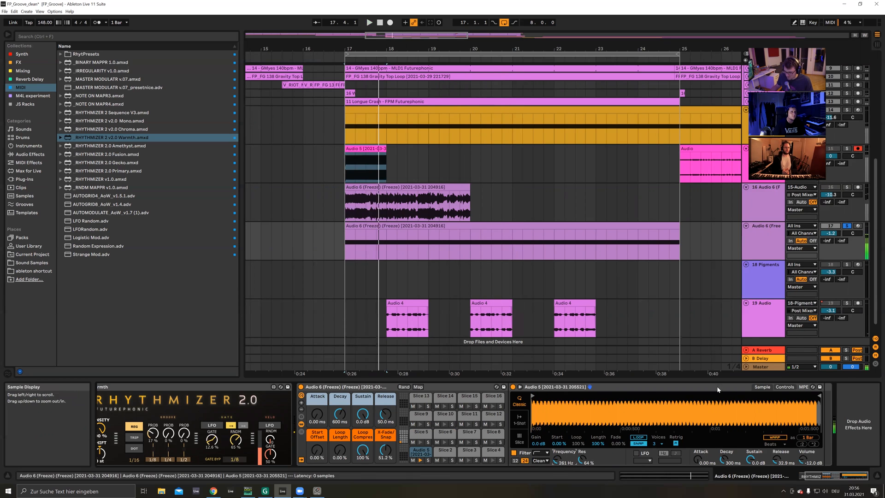
Step: Set the first pad Simpler's velocity-to-volume amount to 0 % and copy that value to its sibling Simplers
left_click(784, 387)
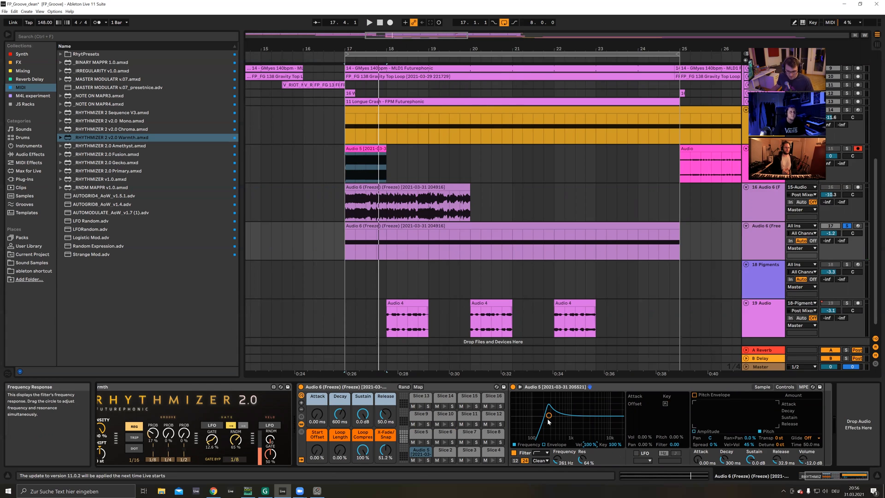
key("space")
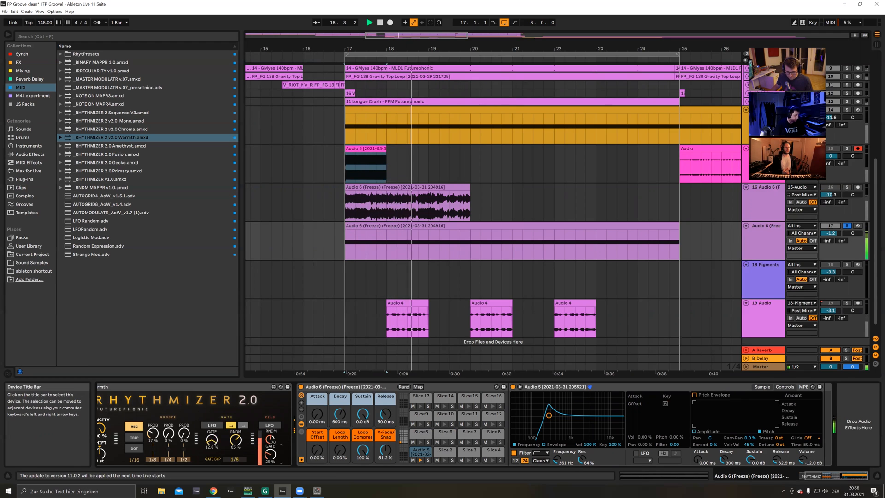
key("space")
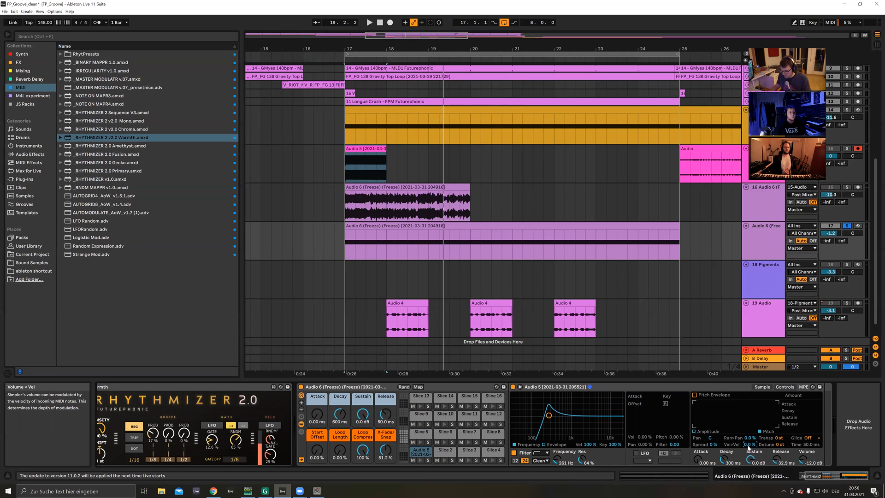
left_click(701, 336)
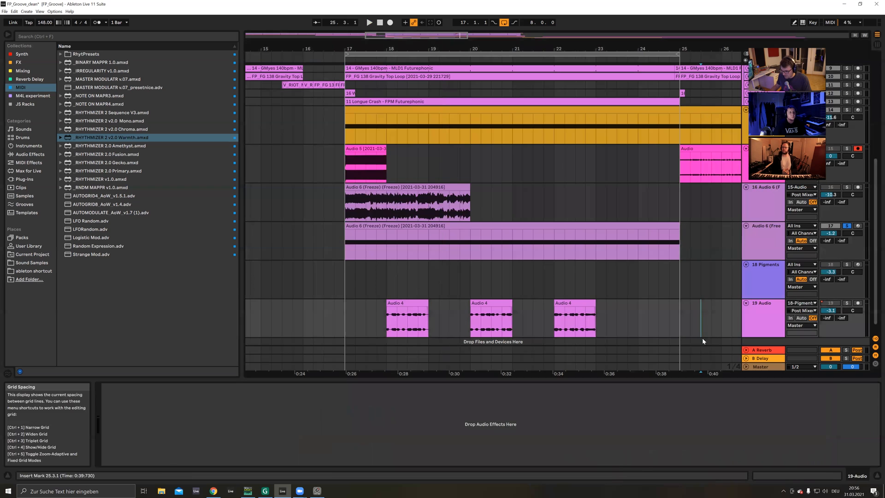
left_click(565, 234)
right_click(753, 446)
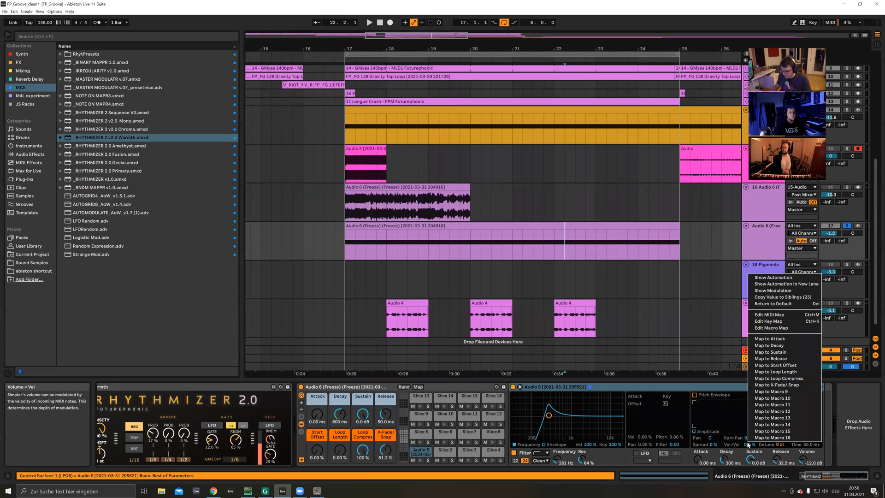
left_click(777, 298)
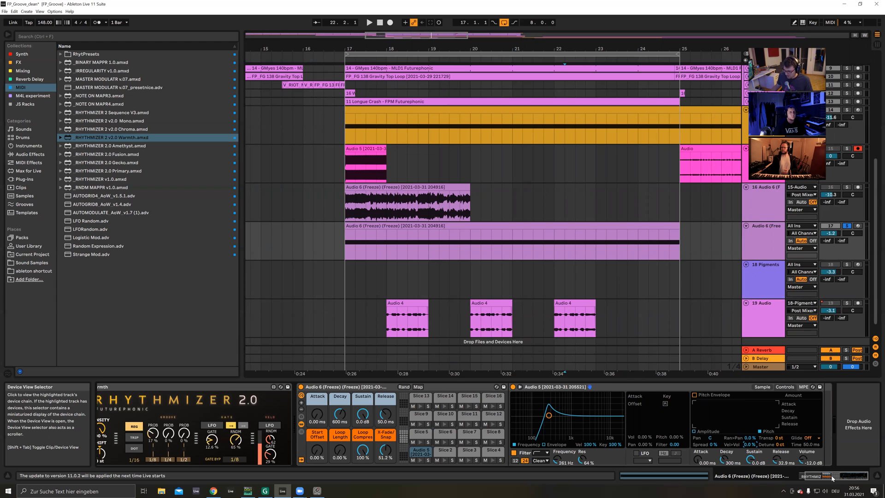
Step: Set the first pad Simpler's attack to 1.13 ms and release to 85.9 ms during playback
left_click_drag(831, 477, 810, 476)
key("space")
left_click(768, 248)
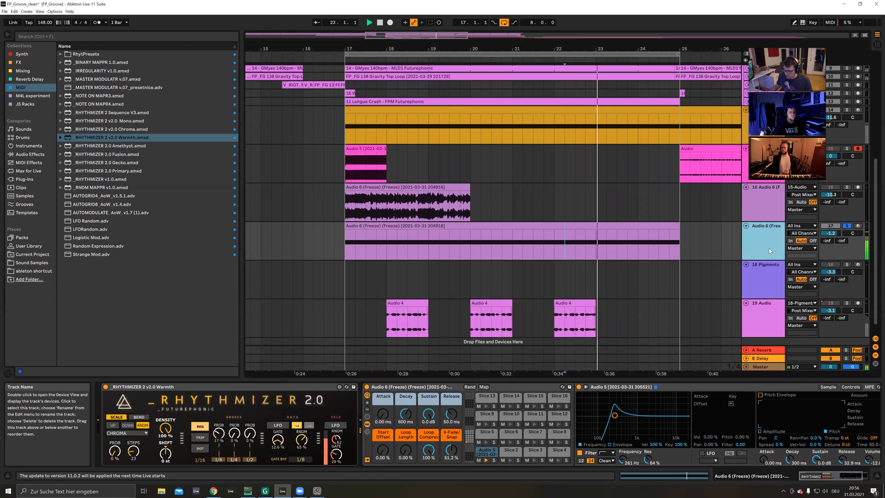
left_click_drag(769, 461, 769, 459)
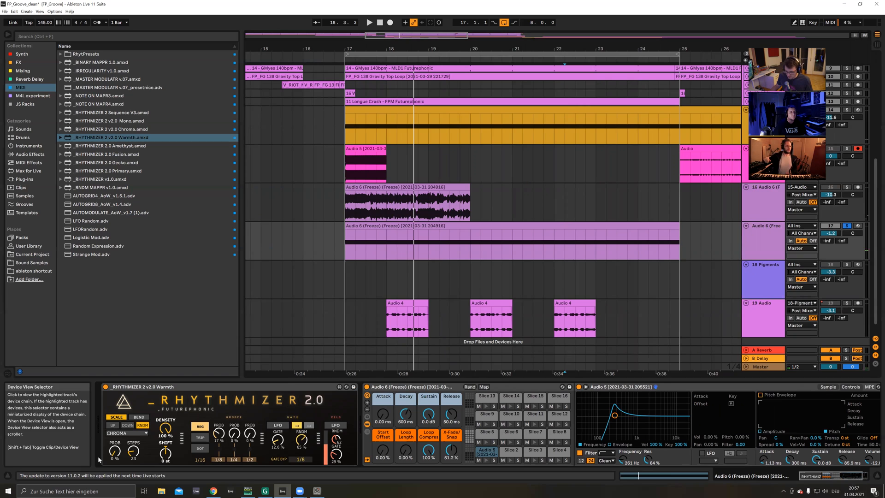
Step: Set Rhythmizer's scale probability to 51 %, then unsolo the sliced track and set its volume to -3.0 dB
left_click_drag(115, 451, 115, 428)
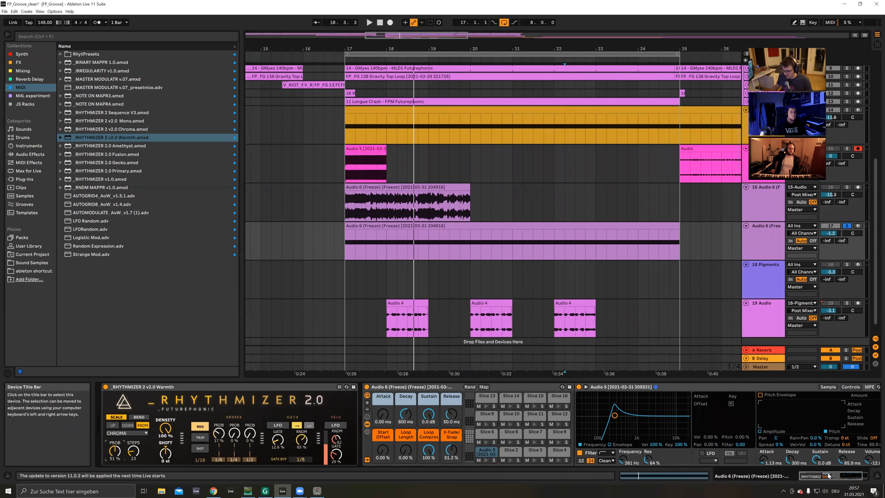
key("space")
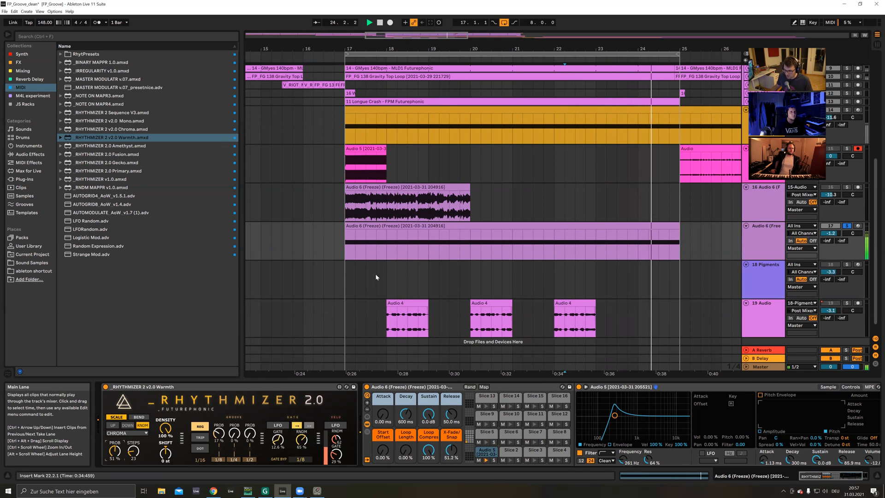
left_click(339, 244)
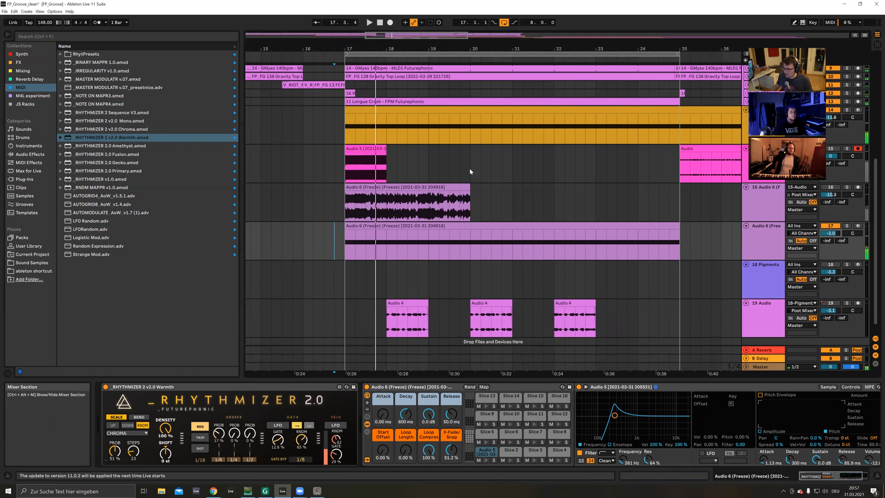
Step: Deactivate the 14-Vital source track and return to the sliced track
left_click(363, 148)
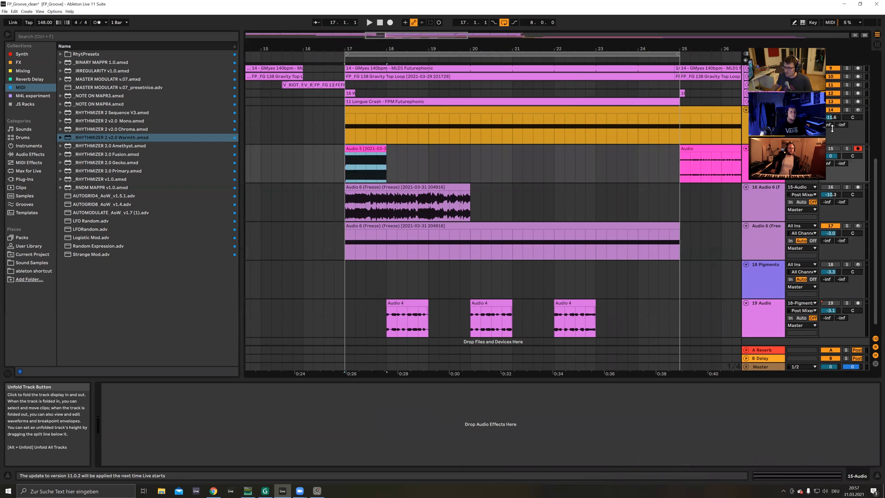
left_click(380, 110)
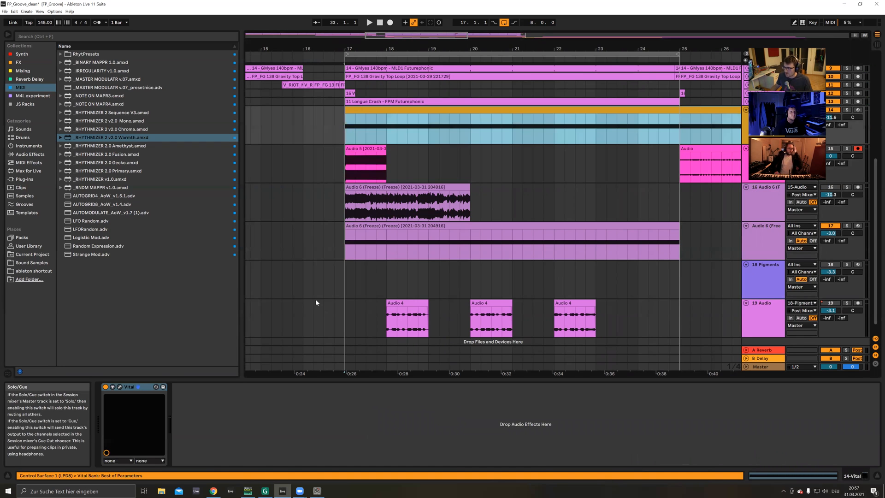
left_click(370, 285)
left_click(324, 254)
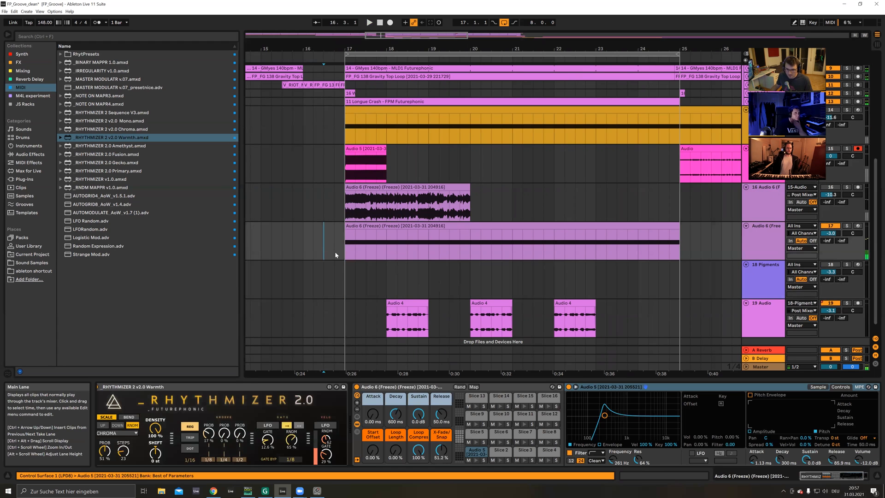
Step: Play the full mix and set the sliced track's volume to -2.8 dB
left_click(334, 249)
key("space")
left_click(764, 240)
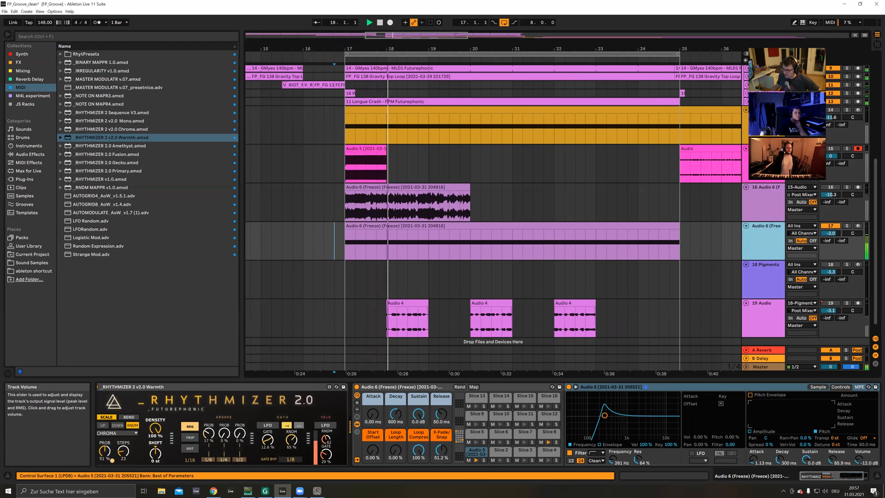
left_click_drag(830, 233, 830, 232)
Step: Fold the first pad's Simpler and audition Rhythmizer's scale probability at 68 % and 19 %
left_click_drag(832, 475, 821, 476)
left_click_drag(116, 451, 115, 444)
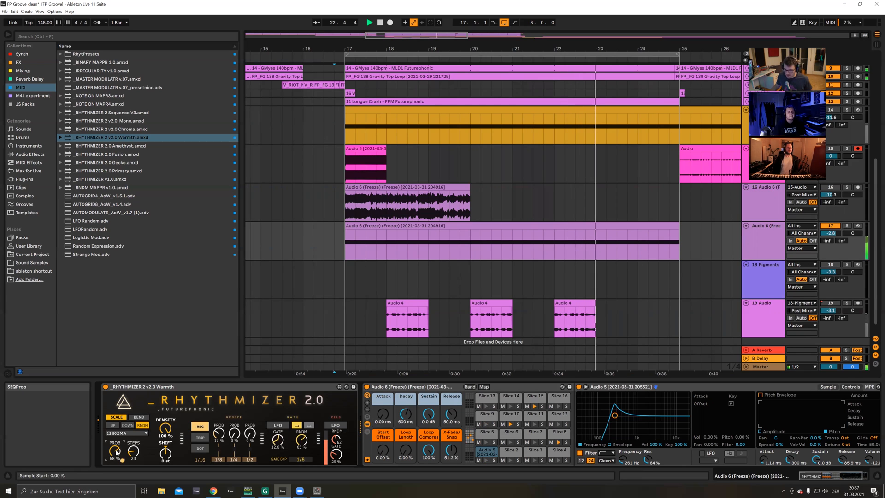
double_click(611, 386)
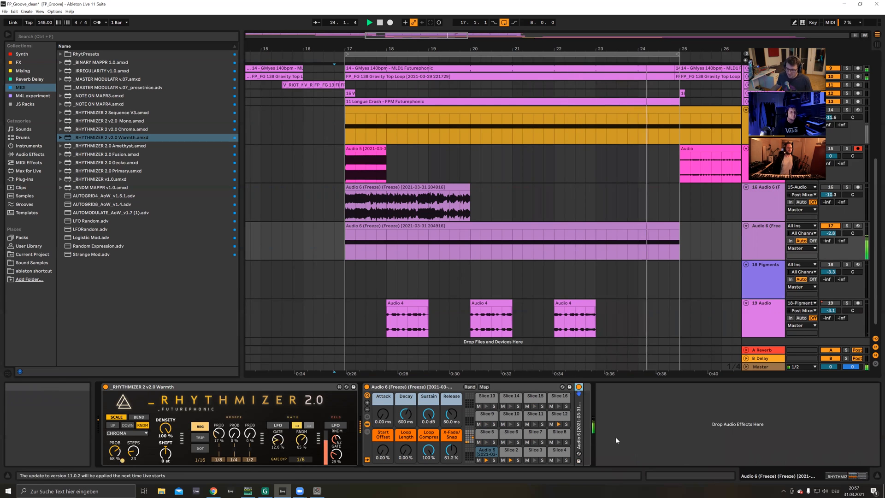
left_click_drag(115, 451, 114, 475)
key("space")
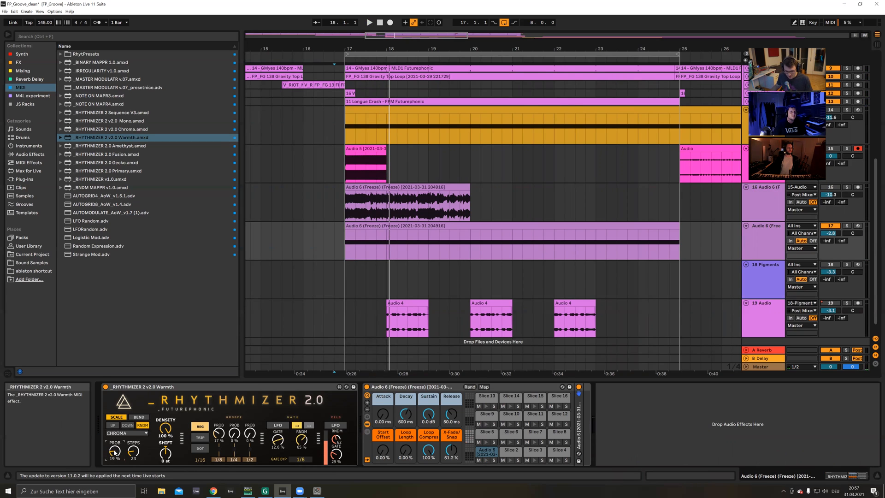
Step: Raise Rhythmizer's scale probability and settle on 72 % while the mix plays
left_click_drag(115, 452, 116, 453)
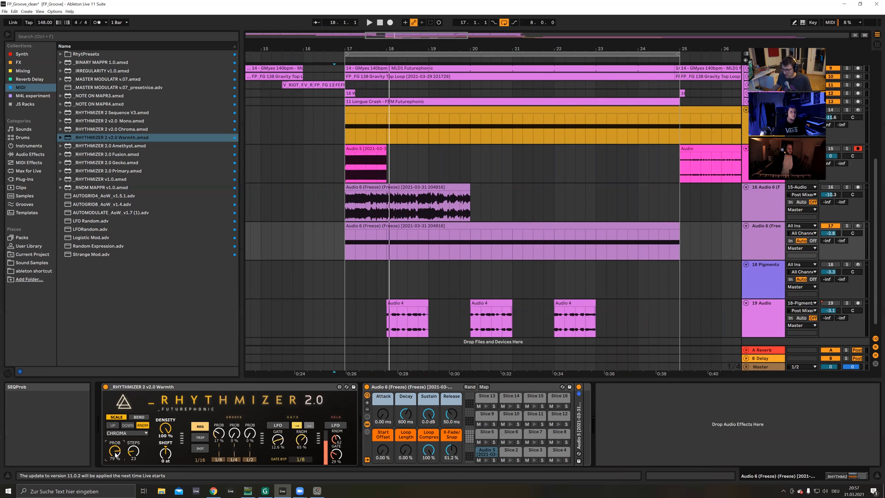
key("space")
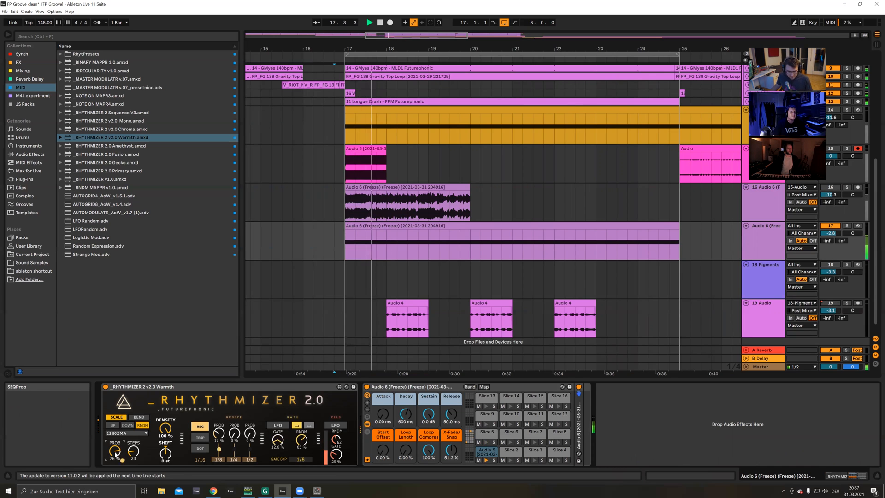
mouse_move(116, 454)
left_mouse_down()
mouse_move(115, 482)
mouse_move(114, 453)
left_mouse_up()
Step: Load FabFilter Pro-C 2 followed by FabFilter Pro-Q 3 from the Mixing collection onto the sliced track
left_click(537, 251)
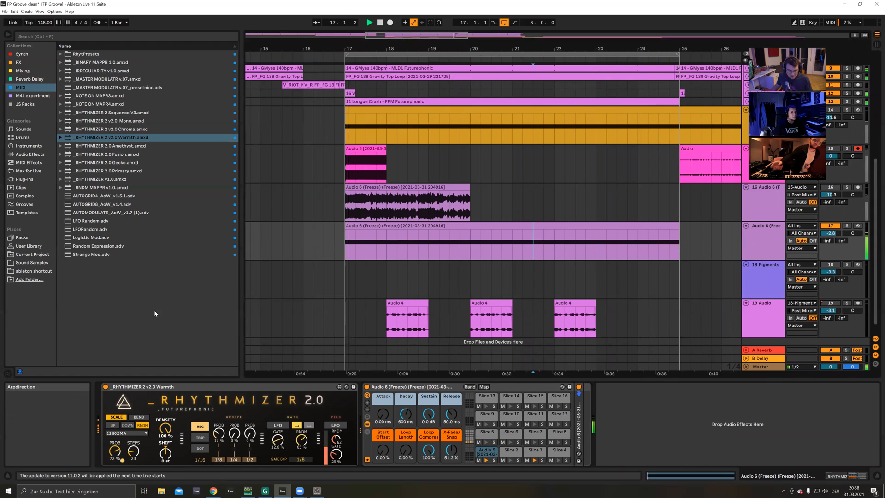
left_click(23, 70)
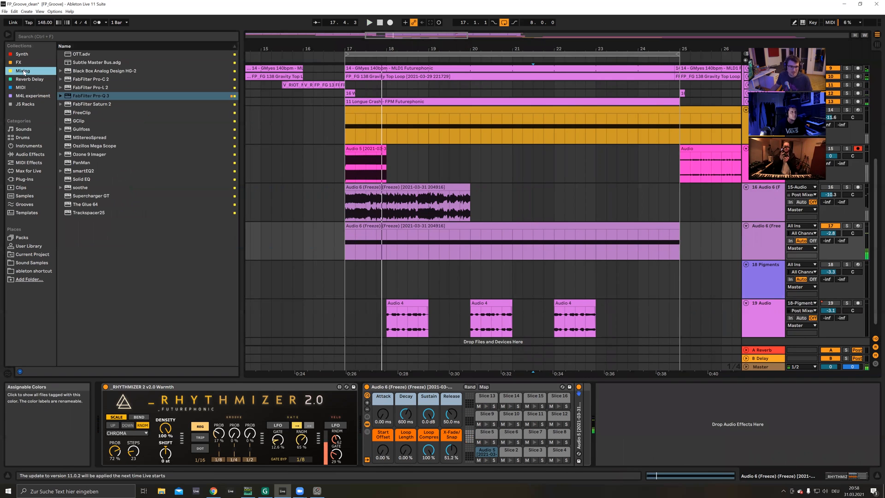
double_click(98, 79)
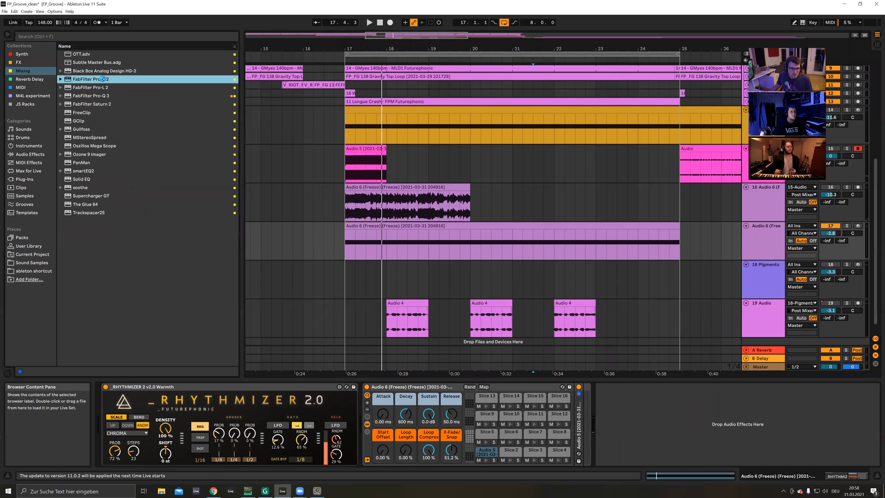
left_click_drag(133, 69, 580, 136)
double_click(144, 96)
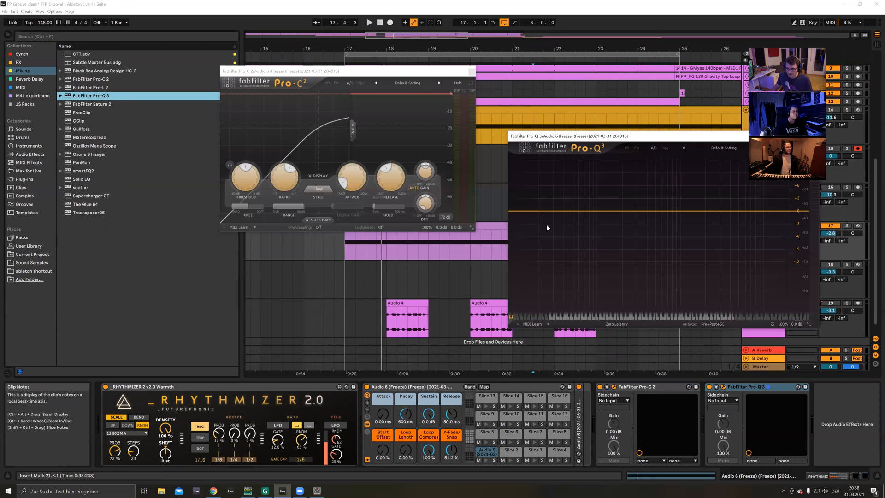
Step: Add a low-cut band in Pro-Q 3 to remove the lows and lower Pro-C 2's threshold during playback
key("space")
left_click(514, 211)
left_click_drag(514, 211, 602, 211)
key("space")
left_click_drag(246, 179, 247, 192)
key("space")
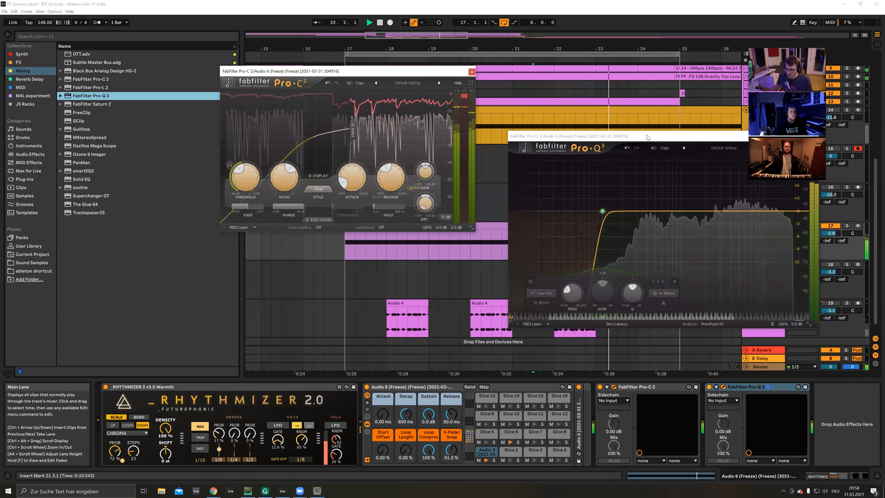
Step: Close both FabFilter windows and set the sliced track's volume to -5.6 dB
left_click_drag(713, 139, 429, 141)
left_click(531, 138)
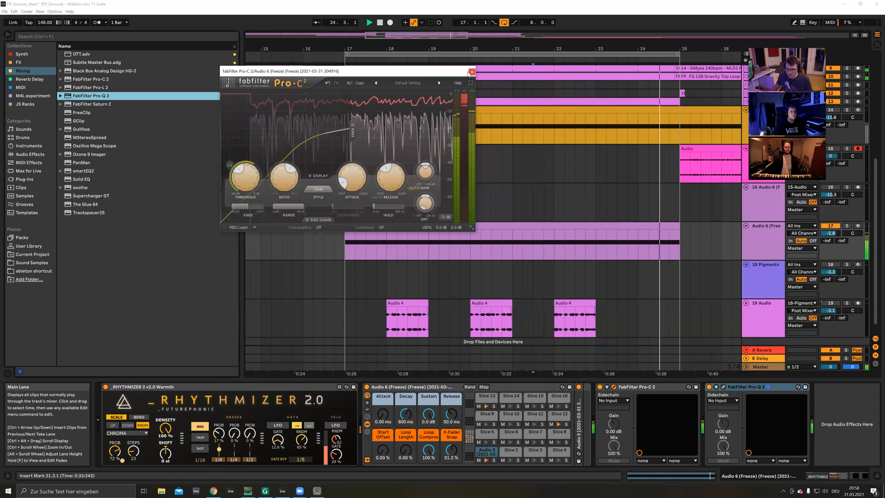
left_click_drag(831, 233, 831, 242)
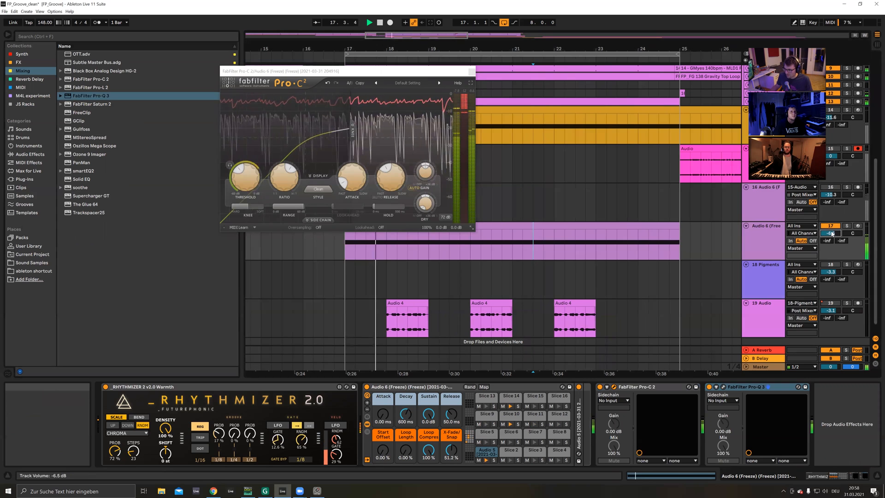
left_click(471, 72)
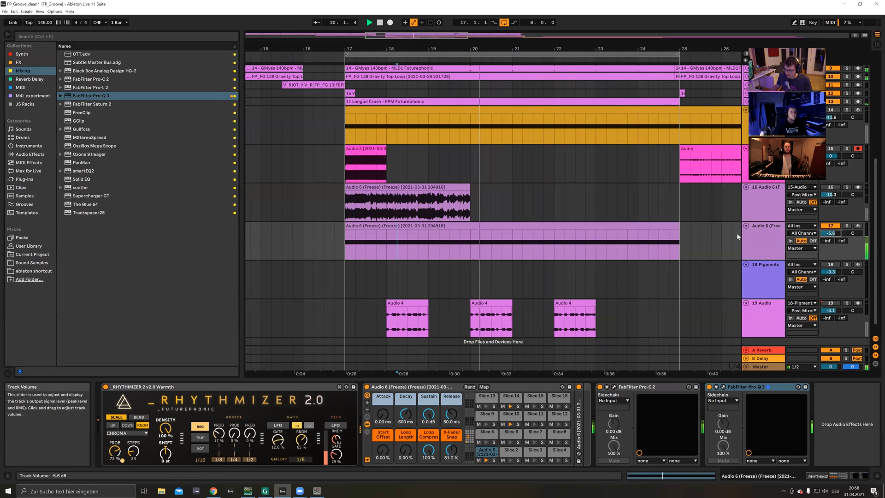
Step: Lower Rhythmizer's scale probability and settle on 52 % while the mix plays
left_click(418, 254)
left_click_drag(457, 49, 433, 42)
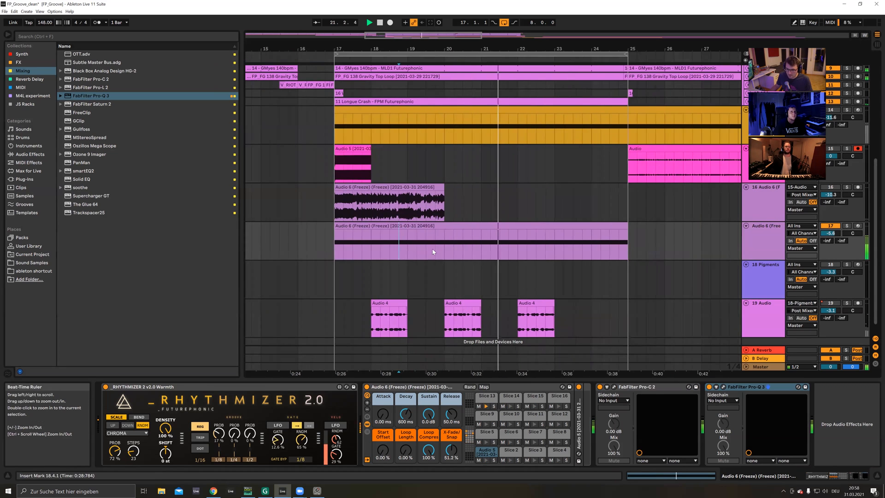
scroll(349, 253, "down", 1)
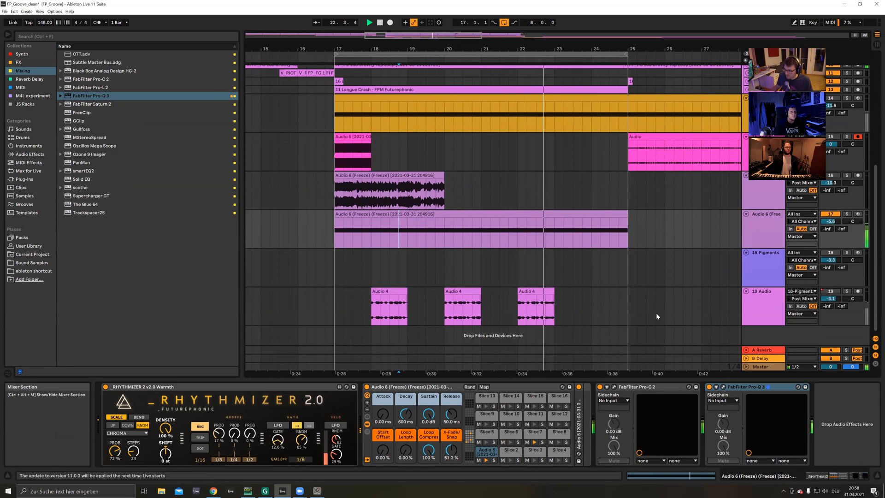
left_click_drag(118, 455, 120, 452)
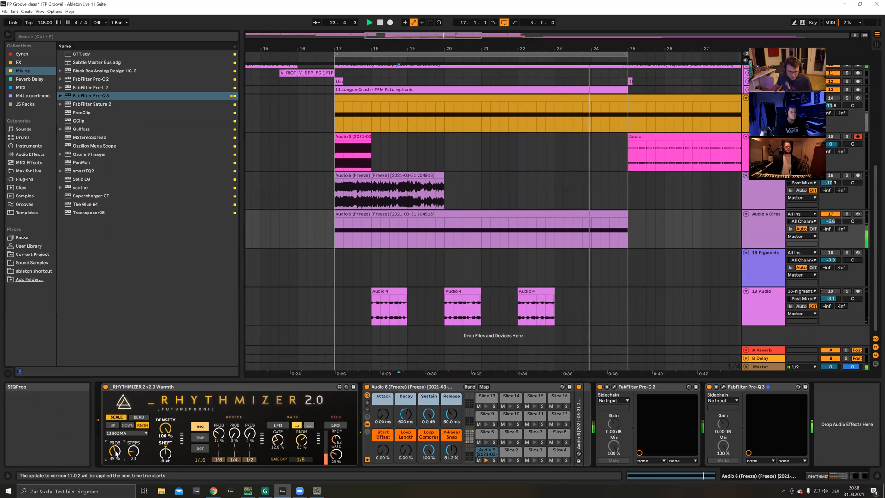
left_click(367, 211)
left_click(371, 219)
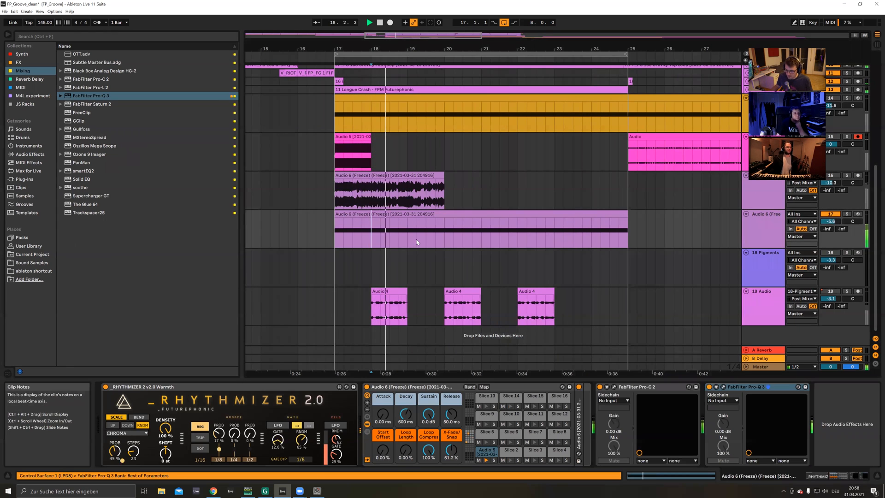
left_click_drag(123, 454, 127, 450)
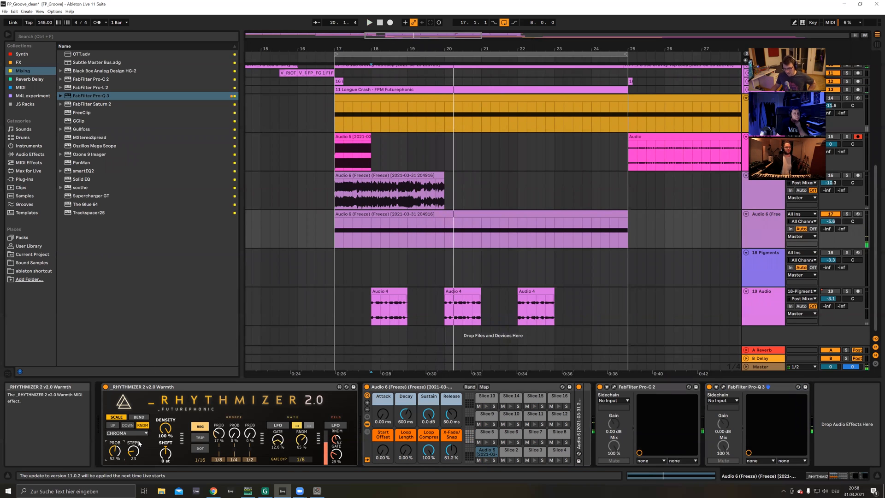
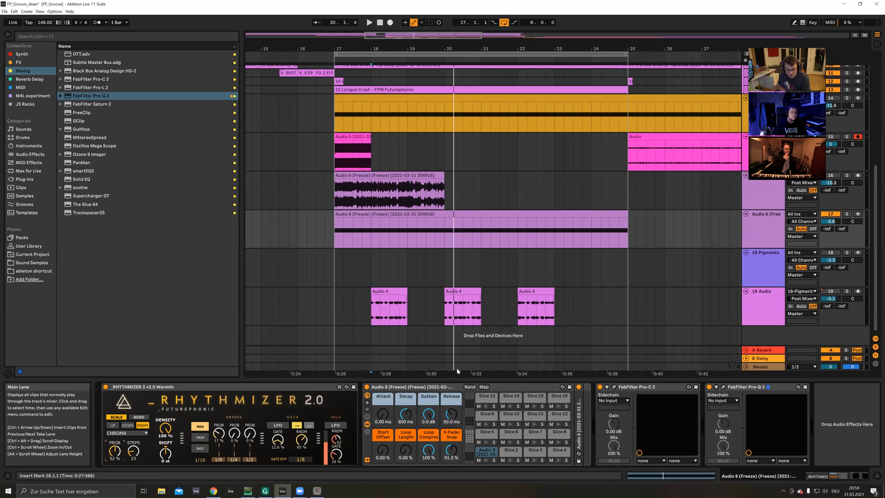
left_click(441, 387)
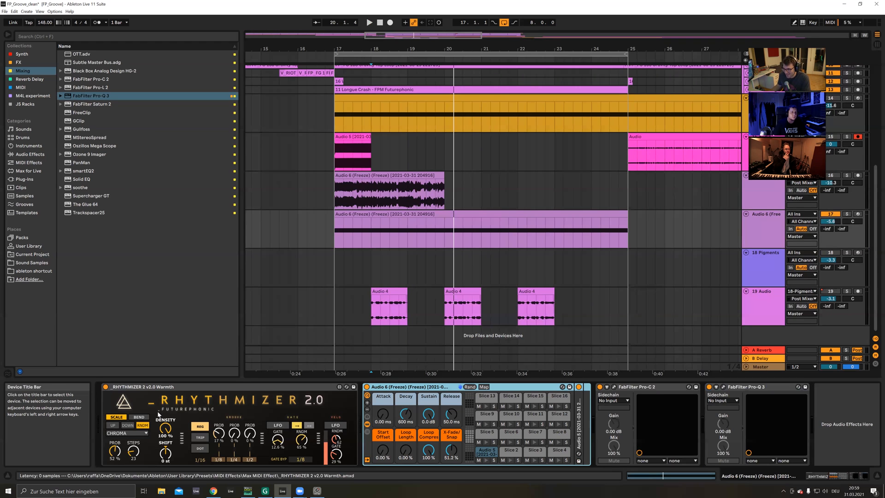
left_click(619, 231)
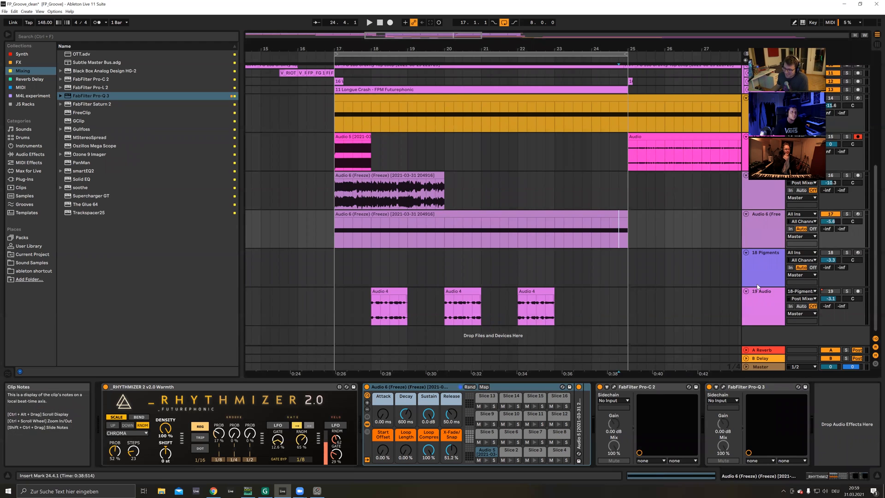
left_click(767, 220)
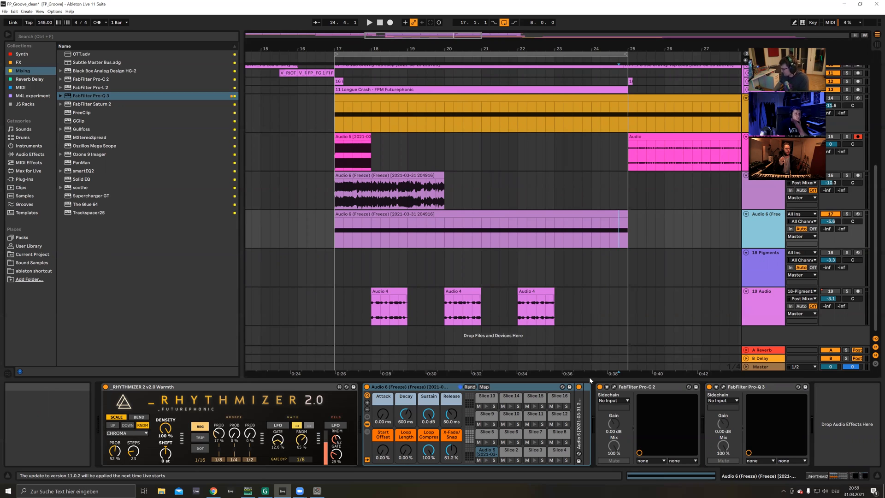
left_click(556, 233)
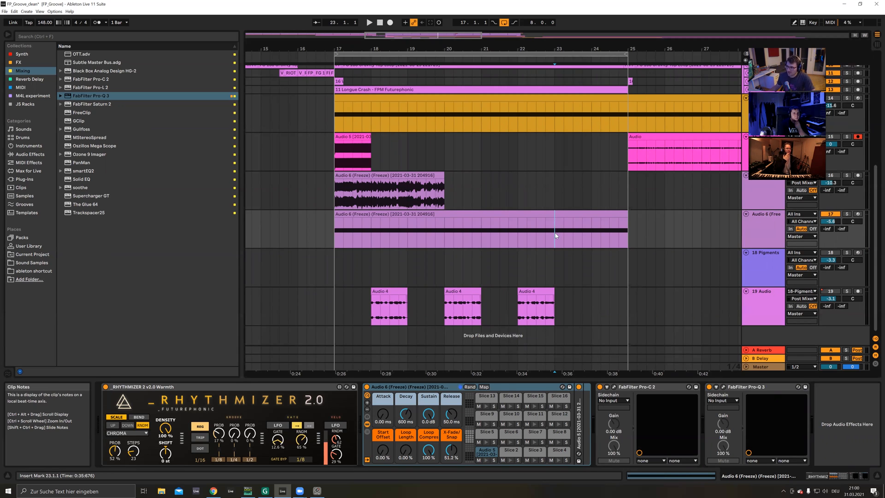
left_click_drag(492, 48, 475, 51)
left_click(492, 277)
left_click(501, 240)
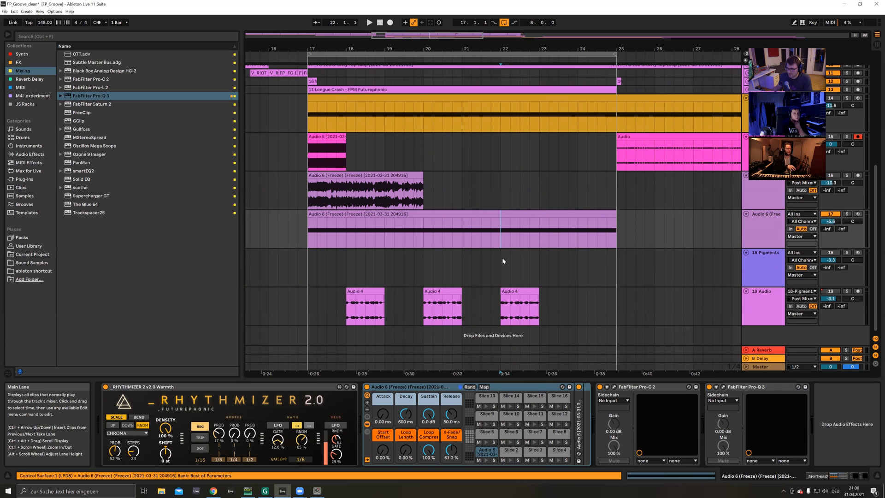
Step: Insert a new MIDI track directly below the sliced Audio 6 (Freeze) track
left_click(754, 241)
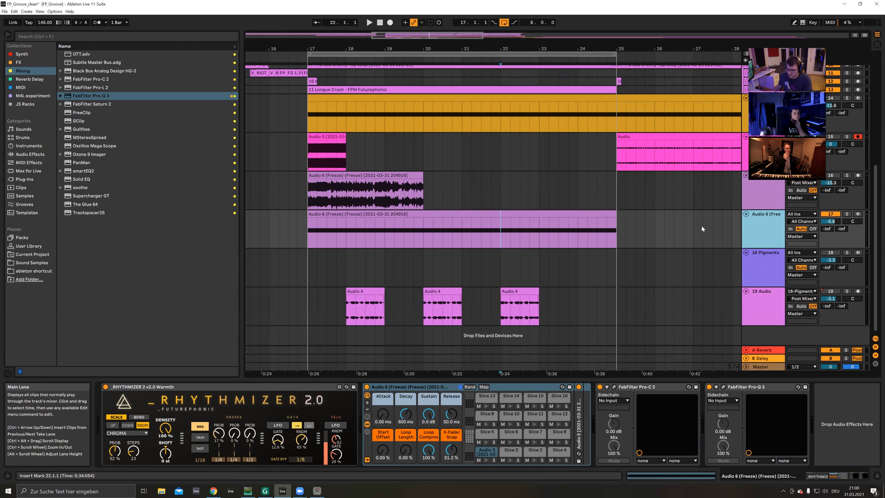
right_click(746, 234)
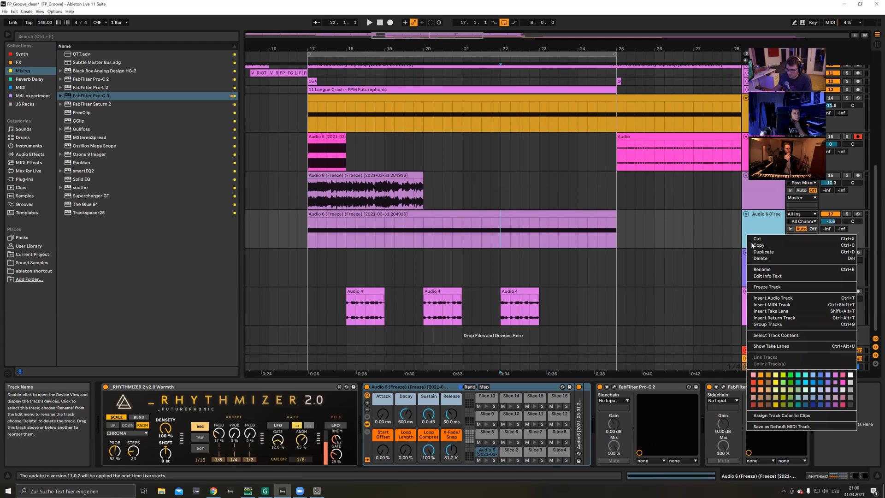
left_click(778, 307)
left_click(764, 246)
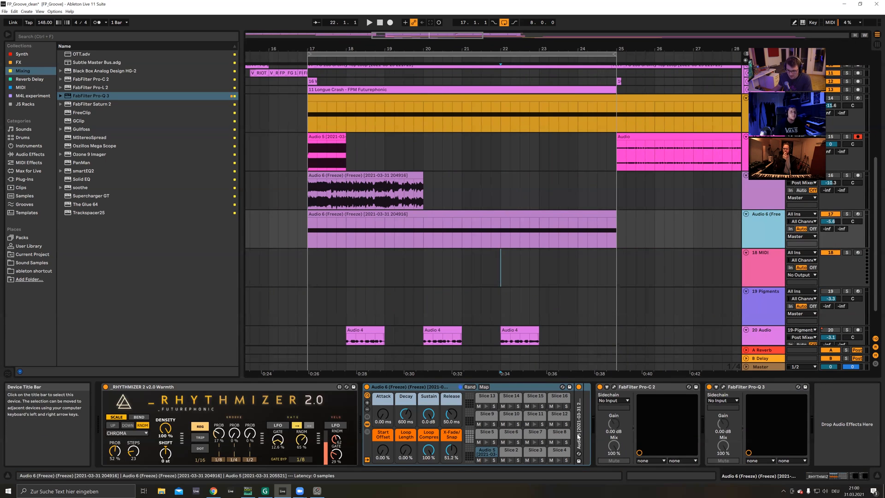
Step: Copy the sliced track's MIDI clip onto the new MIDI track, starting at bar 17
left_click(459, 237)
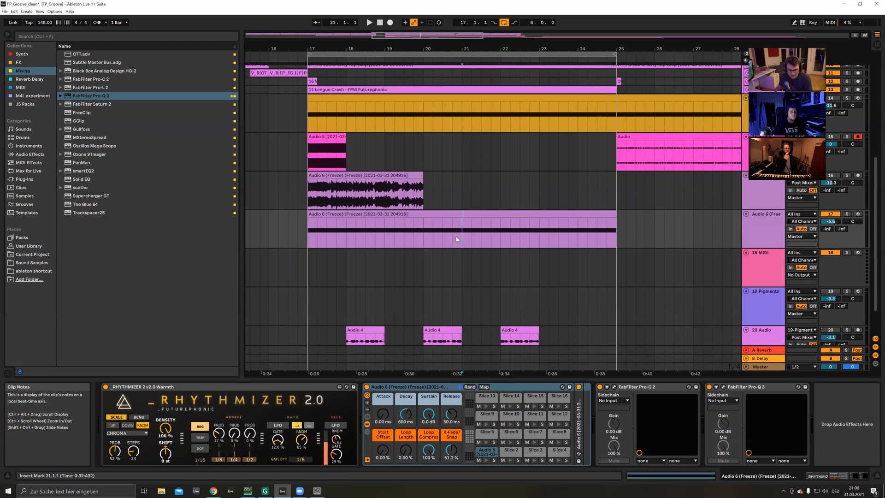
left_click(562, 233)
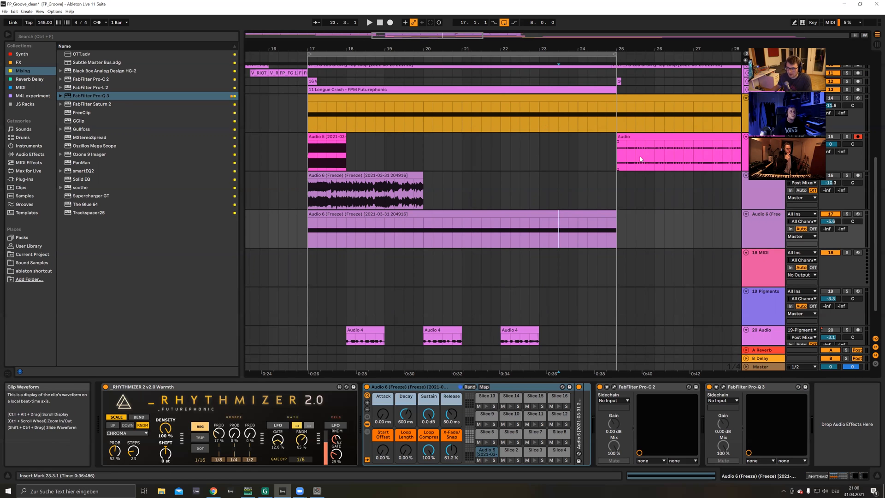
left_click(762, 262)
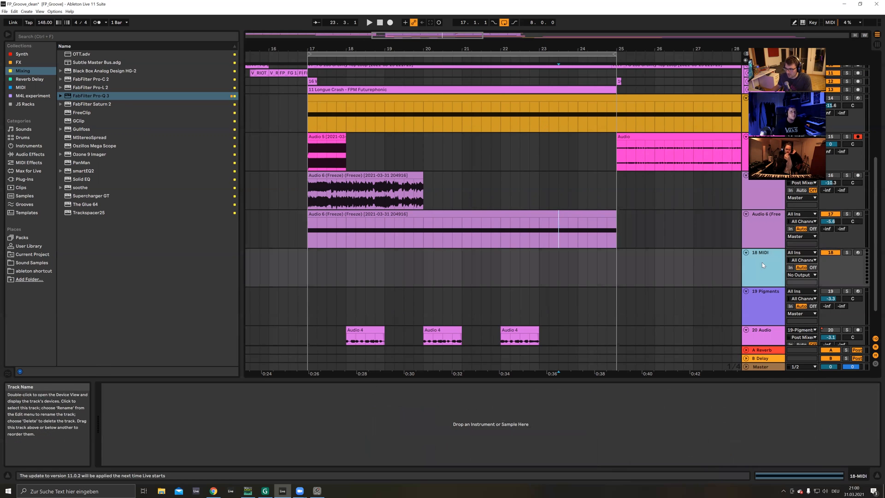
left_click(508, 216)
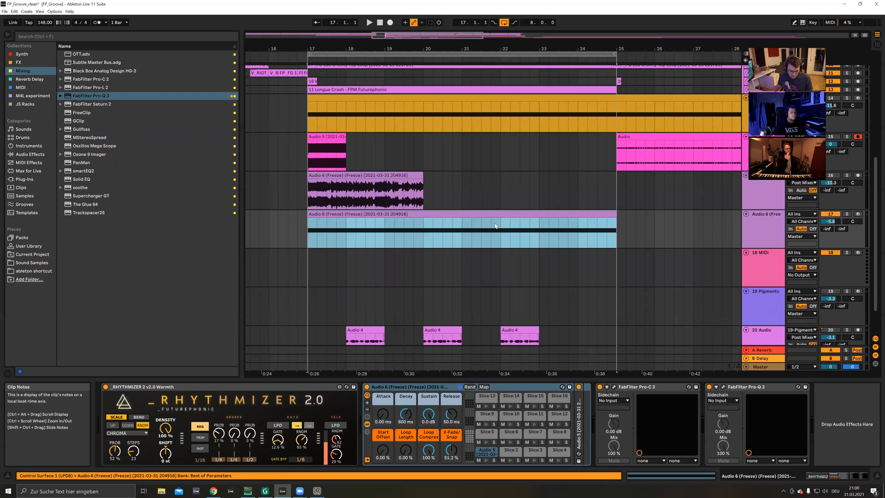
left_click_drag(493, 215, 445, 257)
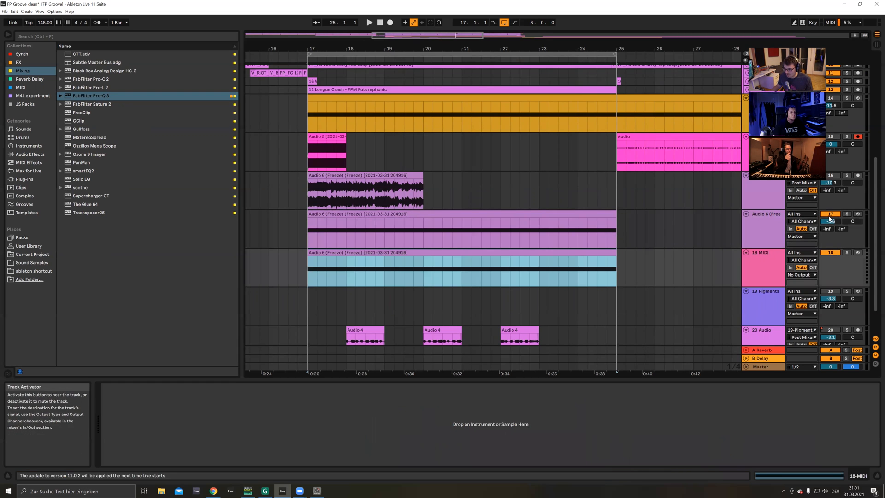
Step: Mute the sliced track and load an empty Drum Rack from the Instruments category onto the new MIDI track
left_click(767, 236)
left_click(766, 263)
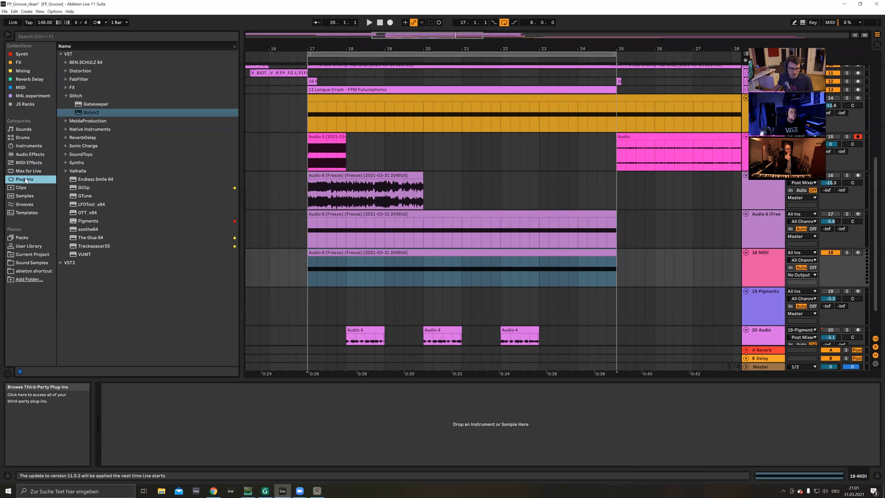
left_click(32, 262)
left_click(346, 239)
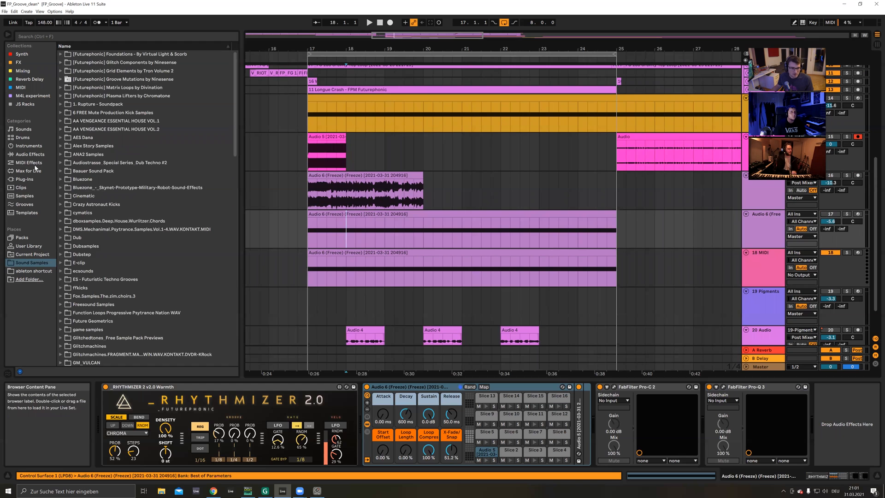
left_click(29, 145)
key("ctrl+z")
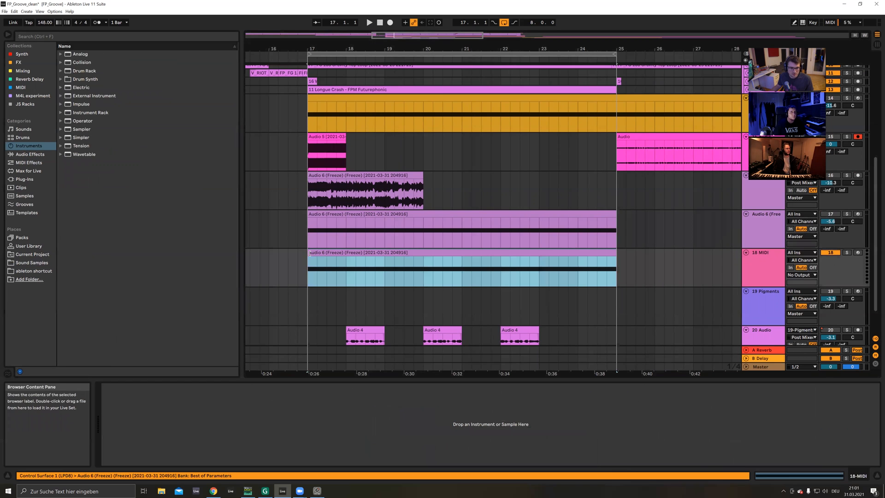
left_click(78, 73)
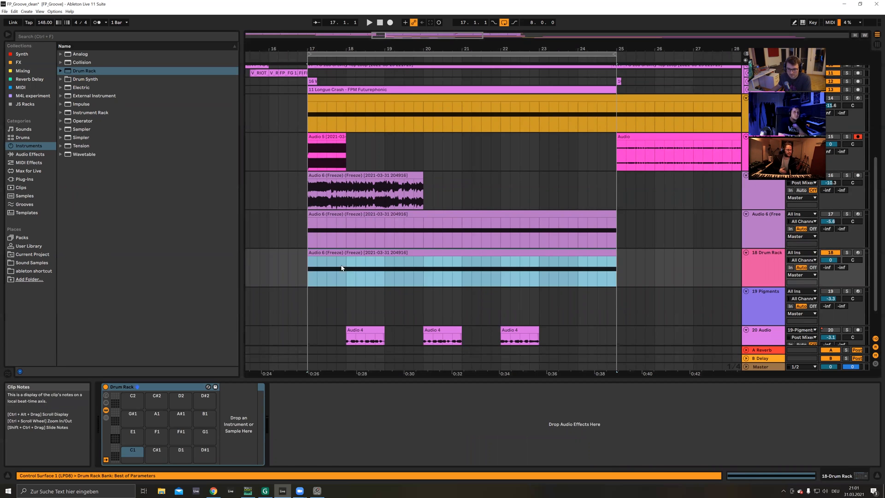
Step: Compare the Drum Rack track with the sliced track's devices and mute the Drum Rack track
left_click(356, 240)
left_click(366, 277)
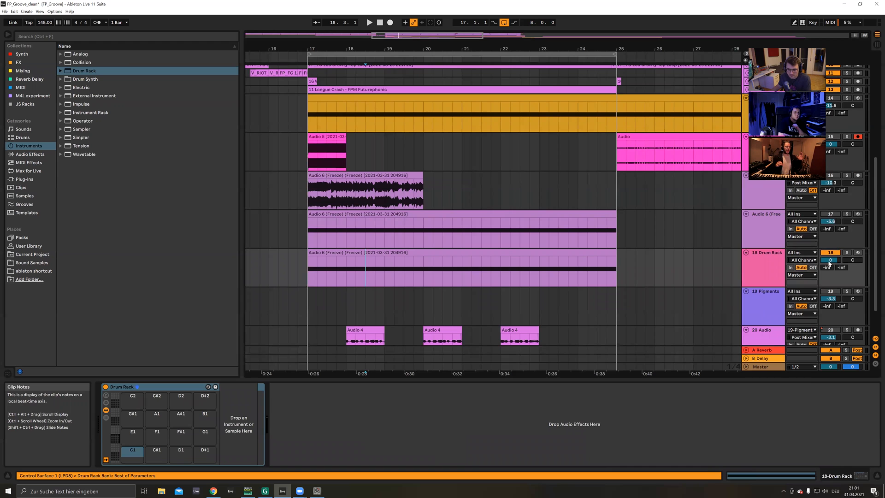
left_click(764, 257)
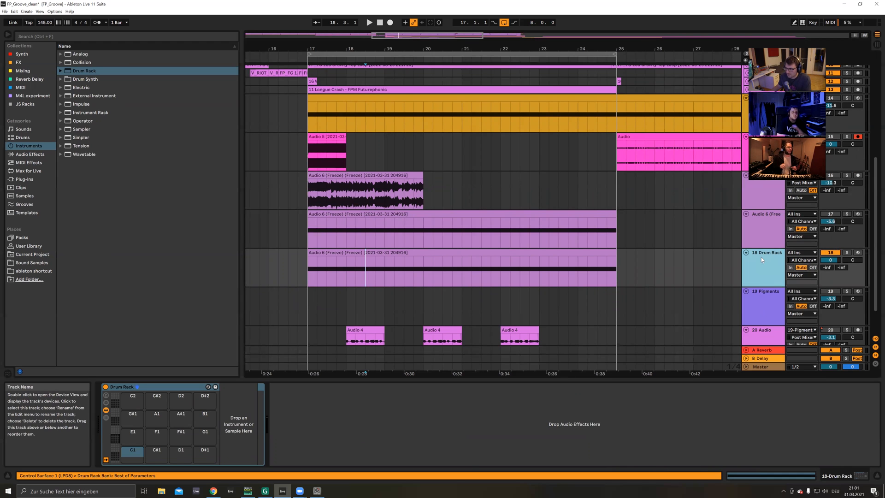
left_click(762, 233)
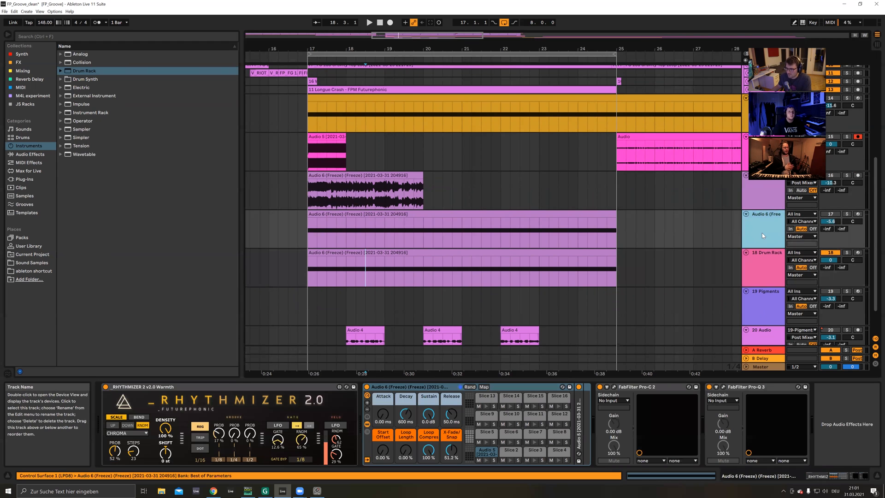
left_click(776, 476)
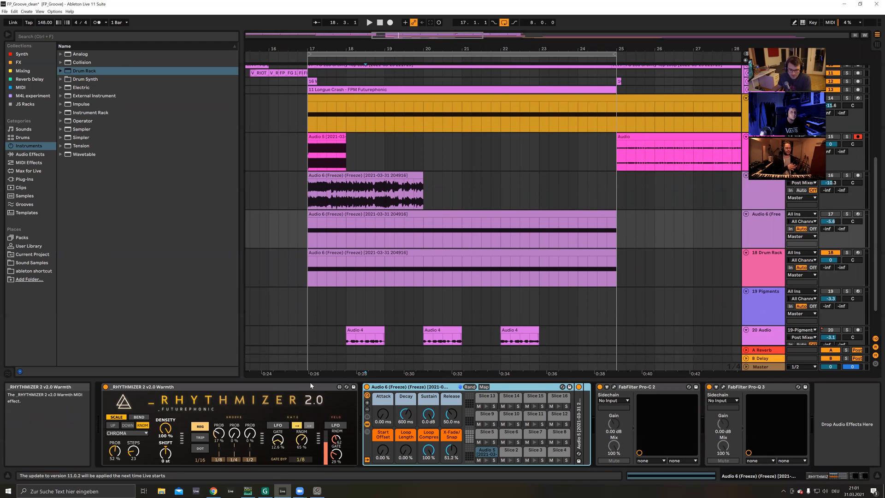
left_click(831, 254)
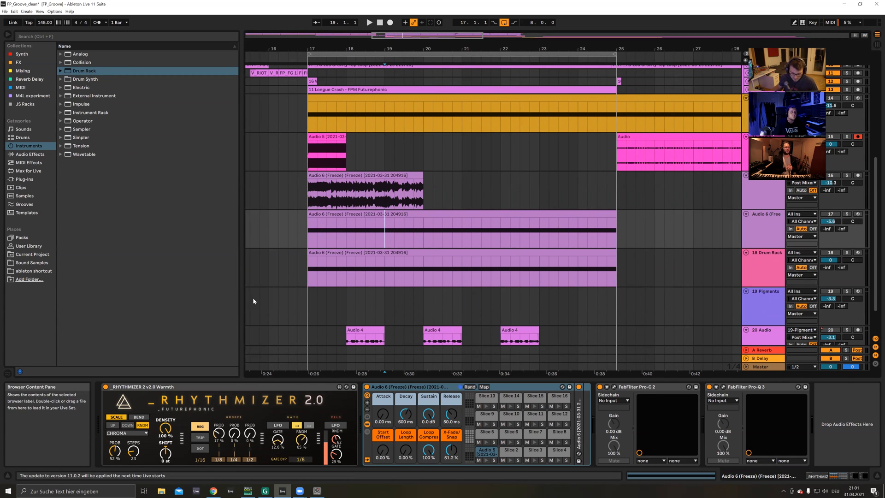
Step: Set Rhythmizer's scale probability to 67 % and density to 44 % while auditioning the reactivated sliced track from bar 17
left_click(308, 235)
left_click_drag(112, 453, 112, 448)
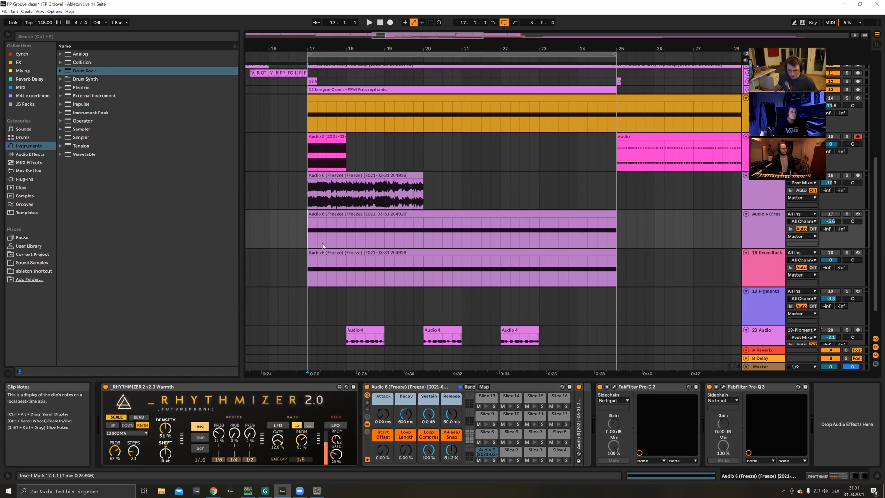
key("space")
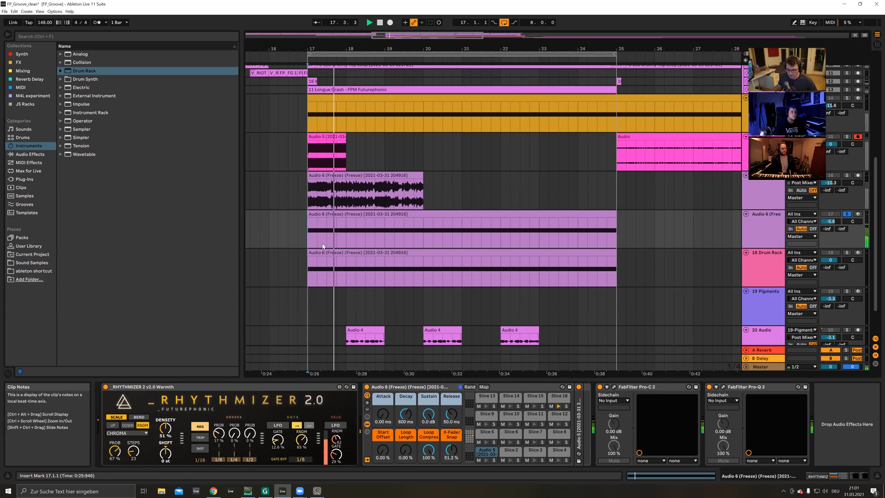
left_click(836, 214)
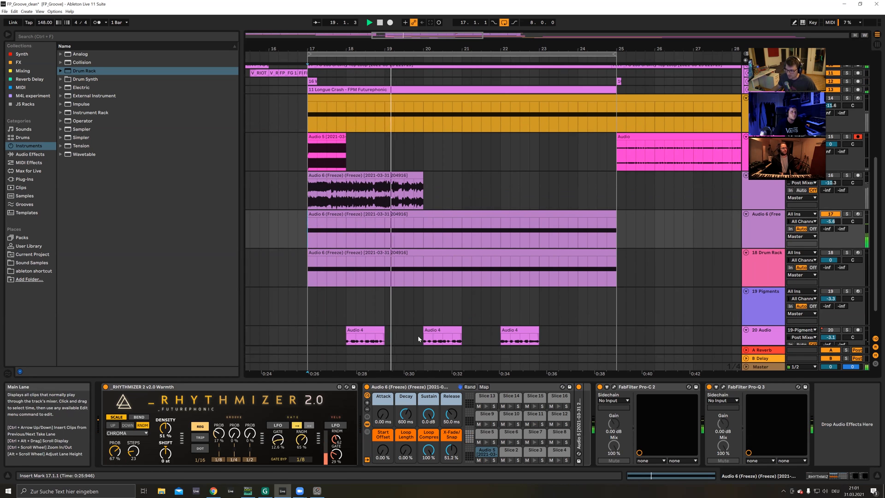
left_click_drag(168, 425, 167, 435)
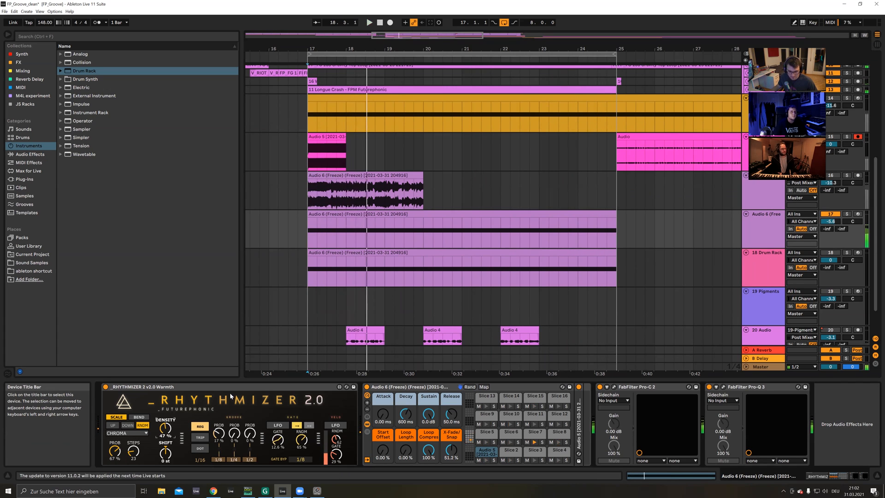
left_click_drag(167, 431, 164, 429)
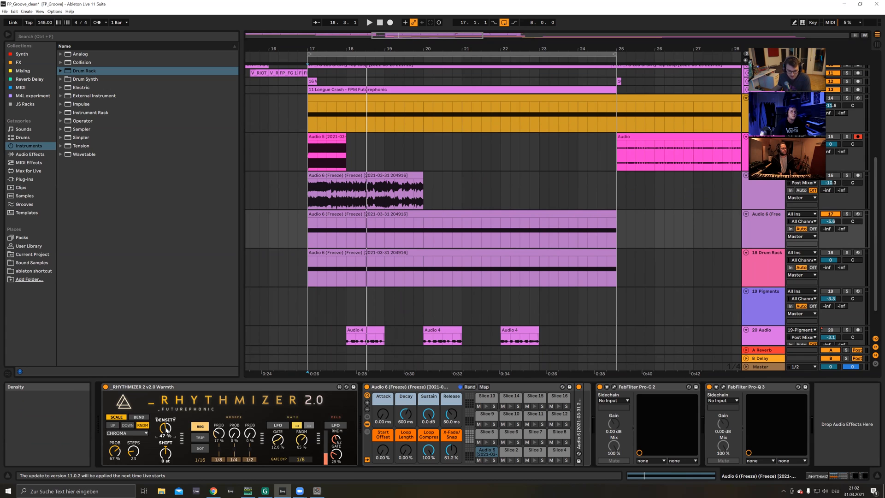
Step: Add EchoBoy from the Reverb Delay collection to the sliced track and set Rhythmizer's density to 29 %
left_click(752, 233)
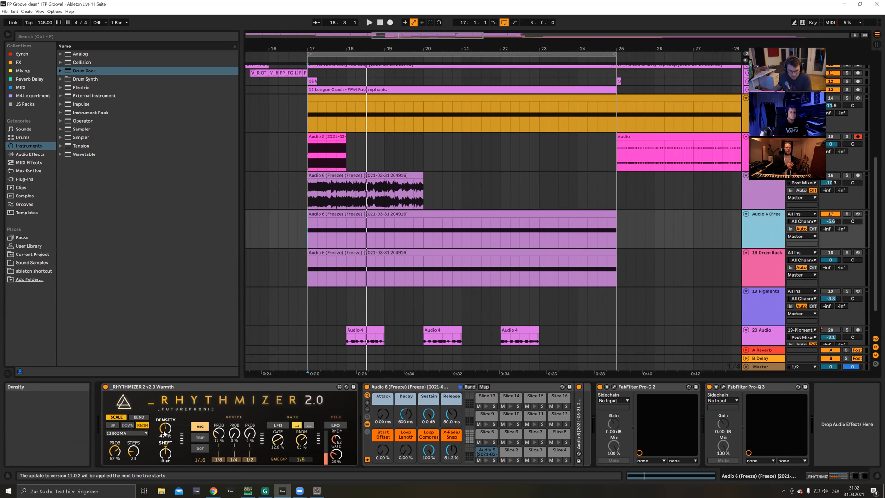
left_click(30, 79)
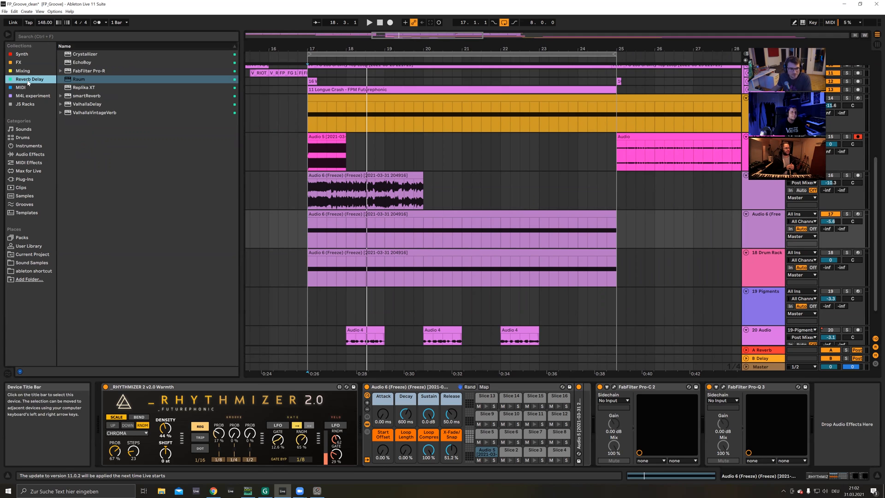
left_click(81, 63)
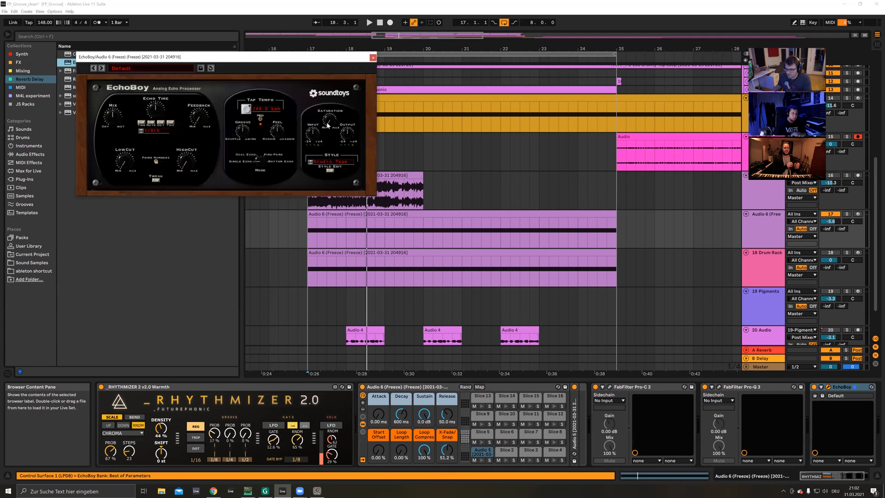
left_click_drag(283, 62, 565, 72)
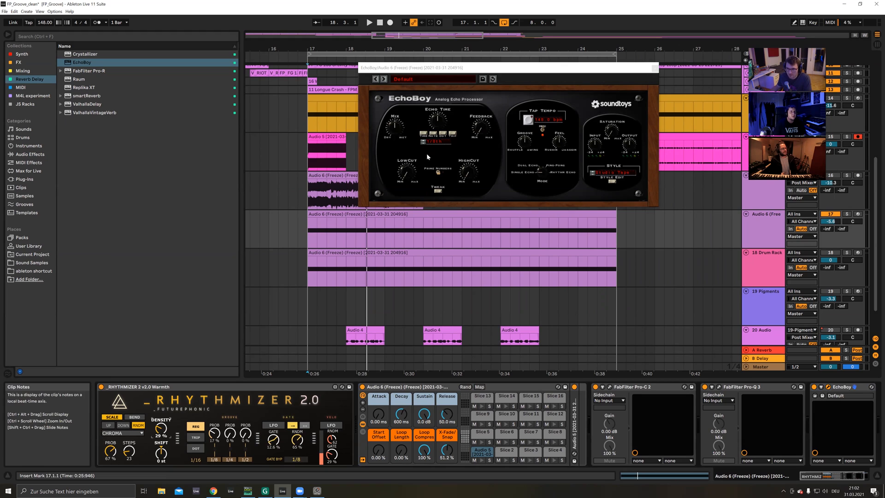
Step: Raise EchoBoy's feedback, choose the Telephone style and switch the echo mode to Ping-Pong during playback
left_click_drag(486, 135, 483, 115)
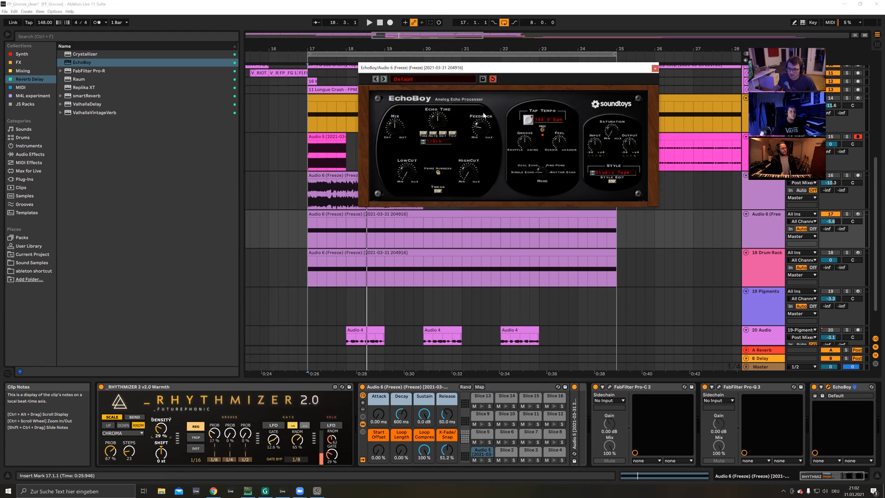
left_click(601, 174)
left_click(613, 158)
key("space")
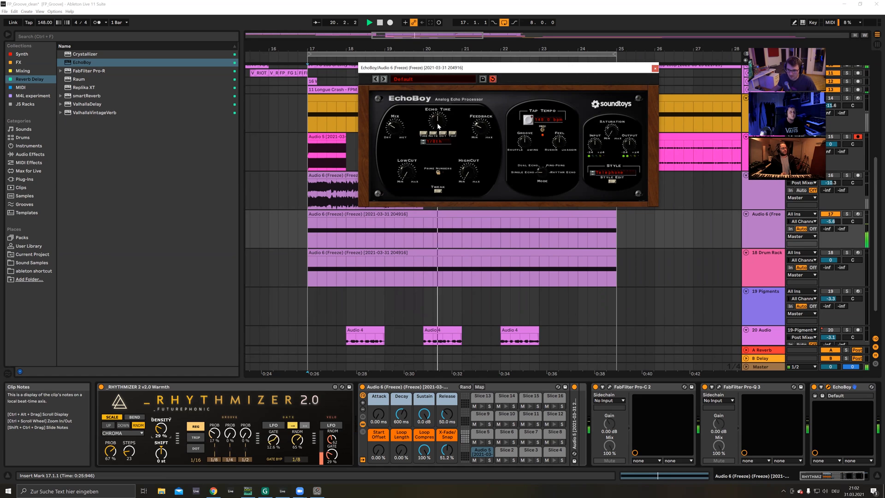
left_click_drag(539, 178, 540, 151)
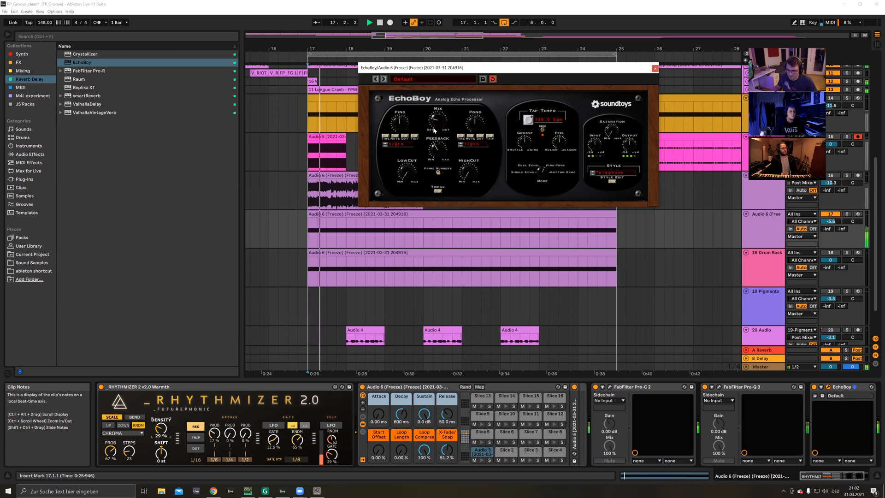
Step: Lower the sliced track's volume to -7.7 dB while listening to the echoed slices
left_click(394, 245)
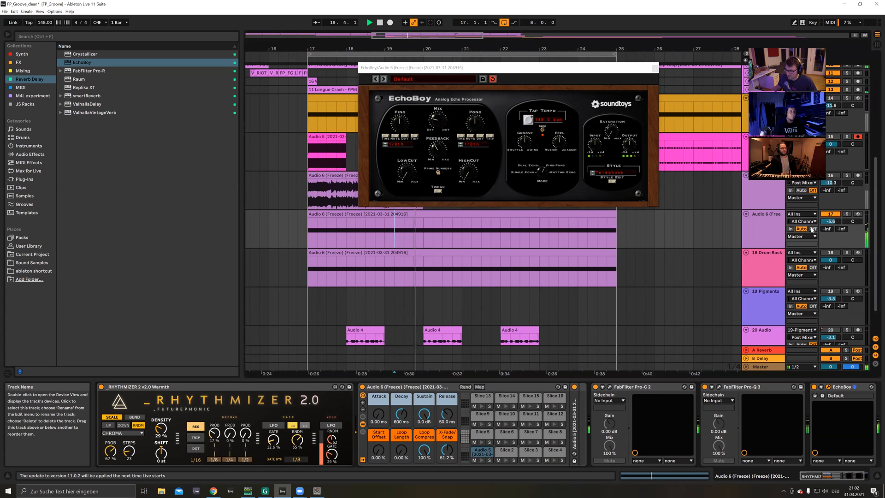
left_click(504, 241)
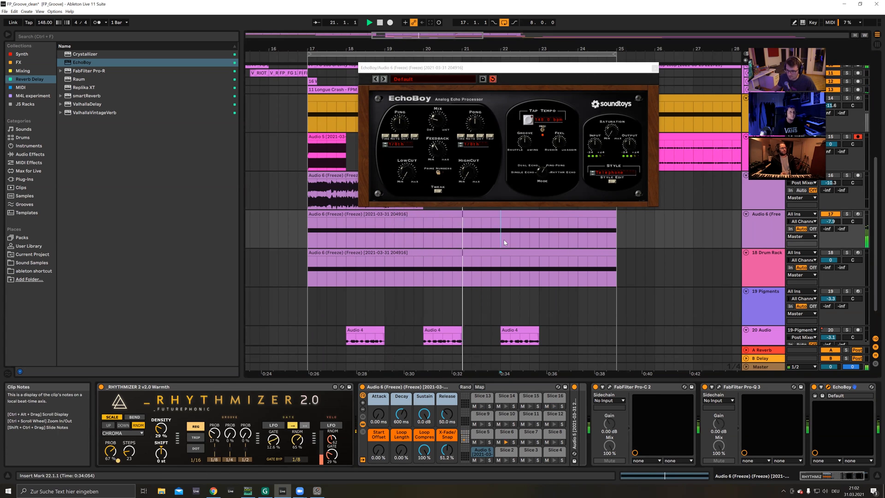
left_click(747, 229)
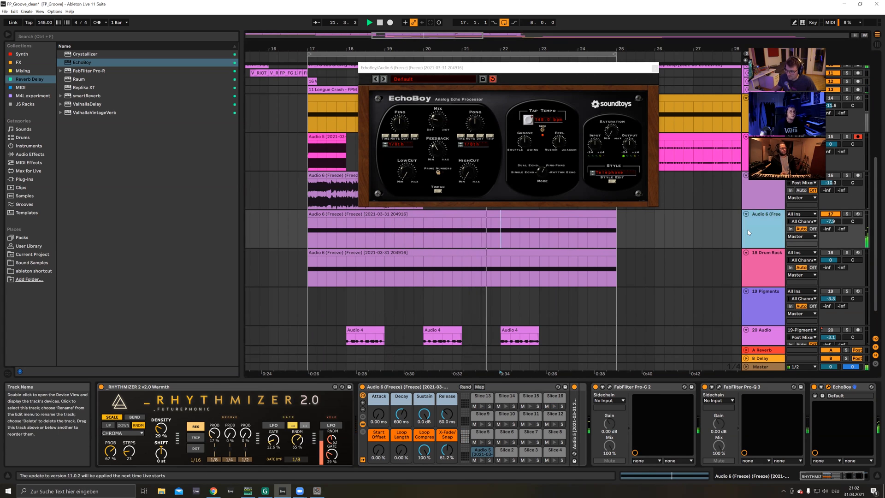
left_click(838, 395)
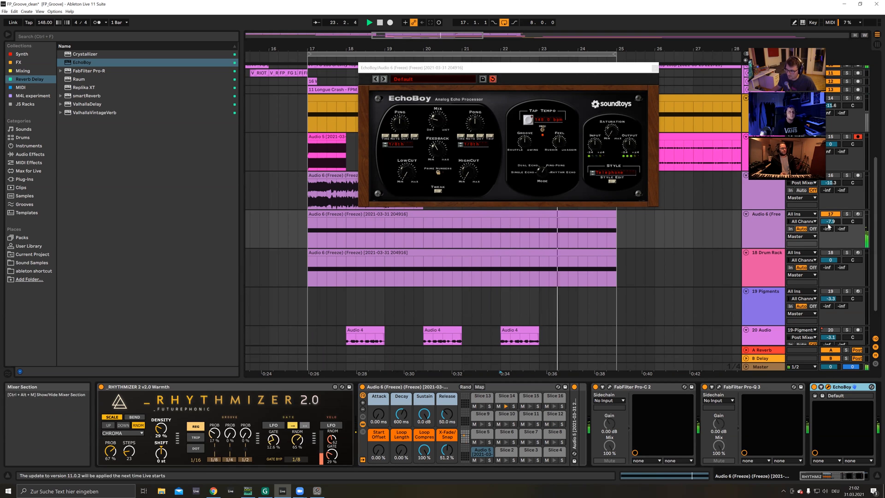
Step: Adjust EchoBoy's feedback and set different echo times for ping and pong
left_click_drag(437, 153, 438, 148)
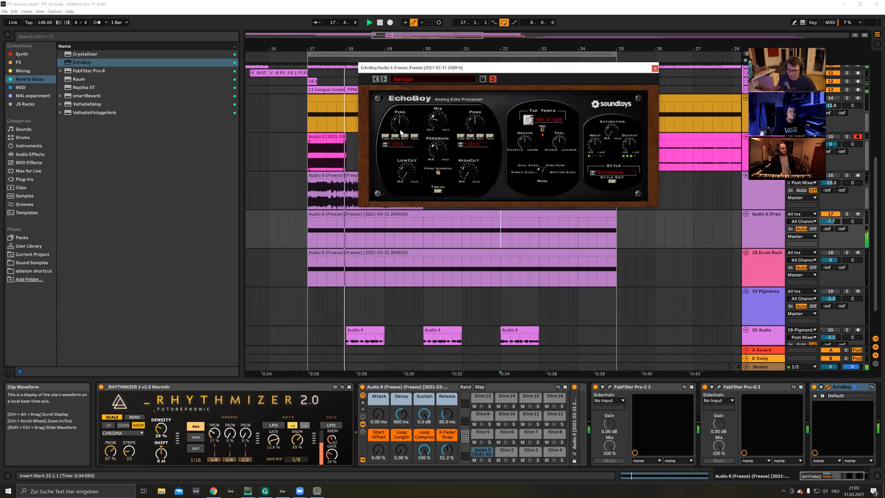
left_click_drag(400, 125, 403, 131)
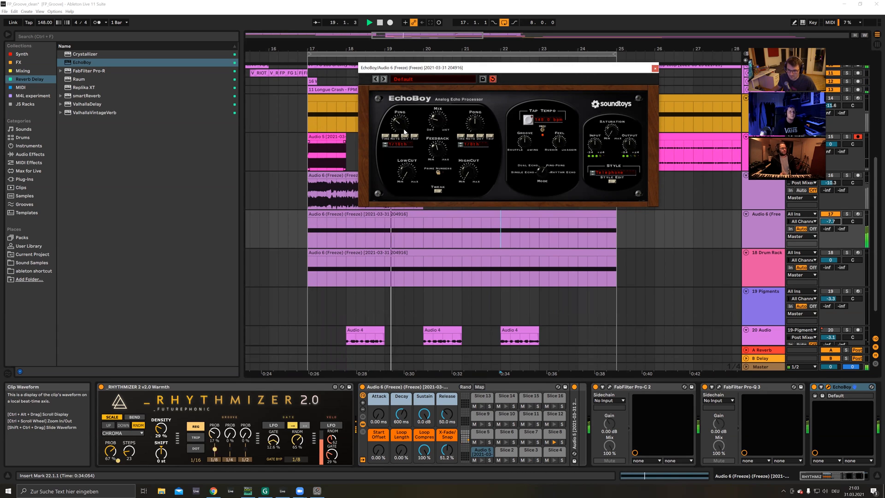
left_click_drag(478, 123, 477, 117)
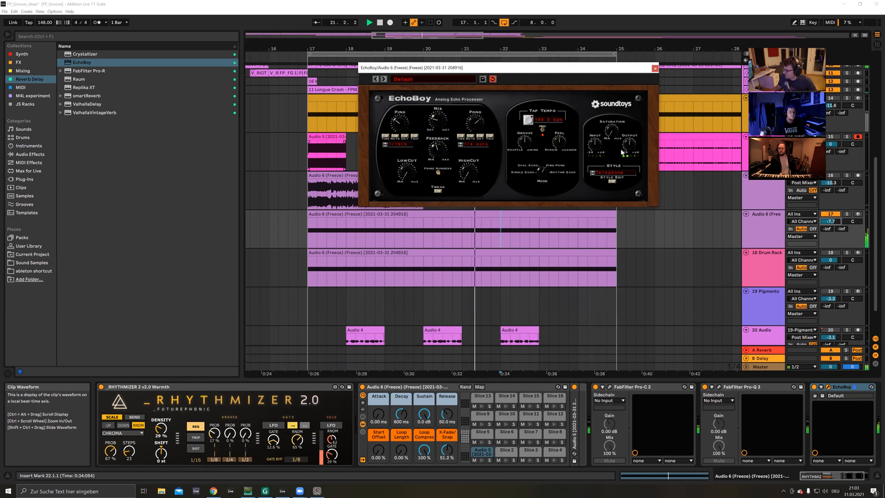
Step: Set the sliced track's volume to -7.3 dB and stop playback
left_click(590, 227)
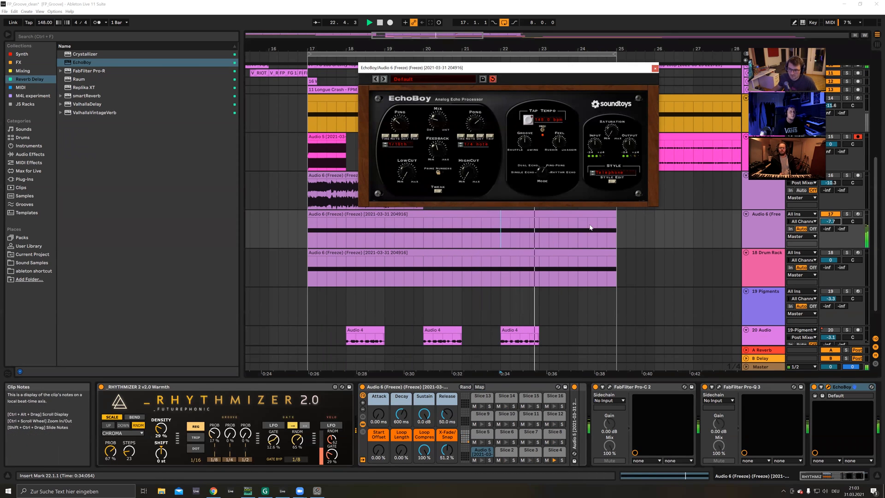
left_click(763, 223)
left_click_drag(833, 222, 834, 221)
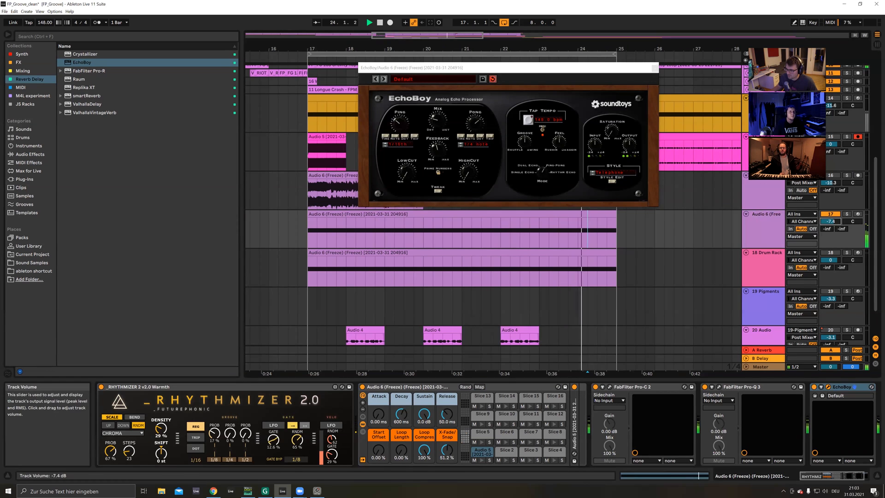
key("space")
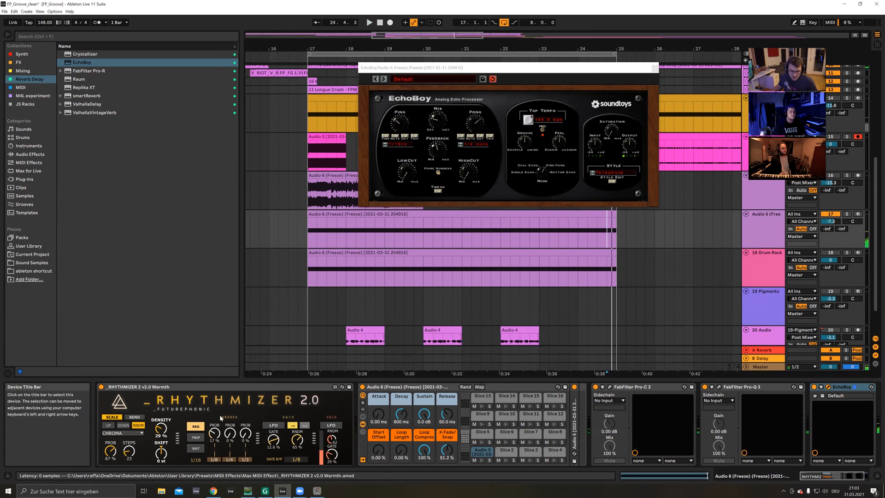
Step: Try Rhythmizer's density at 100 % from bar 17 and settle on 26 %
left_click_drag(159, 427, 159, 432)
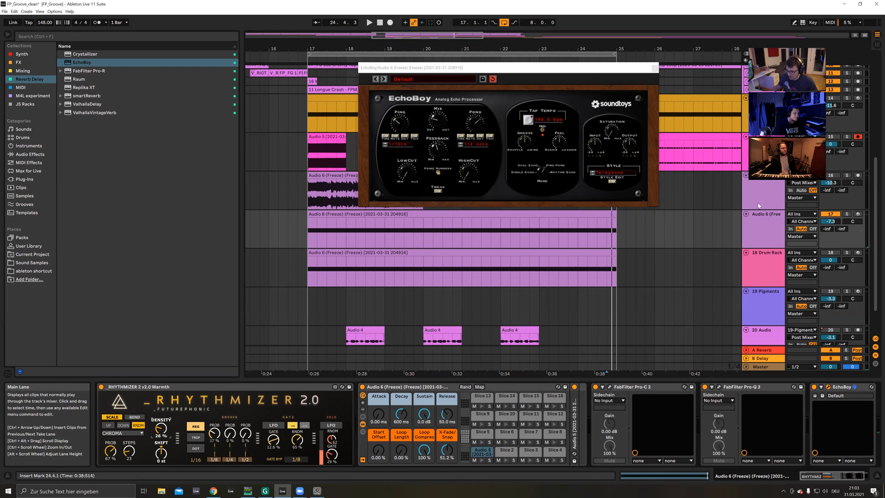
left_click(759, 228)
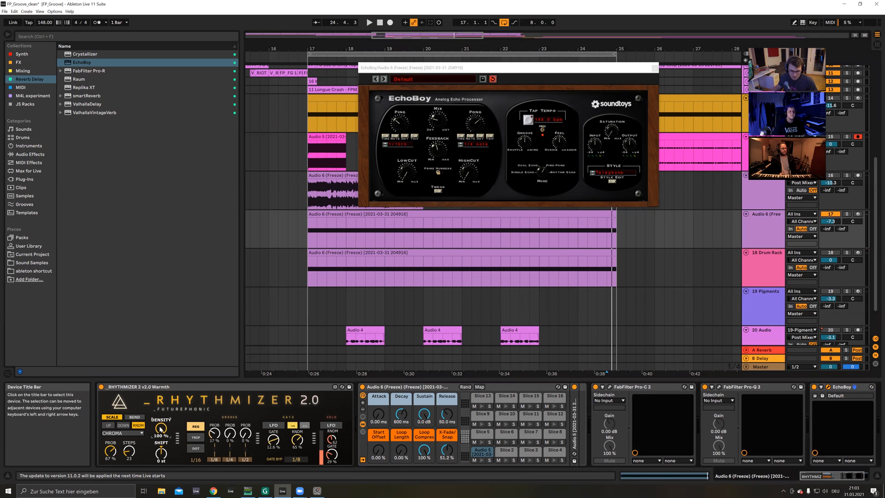
left_click(311, 230)
key("space")
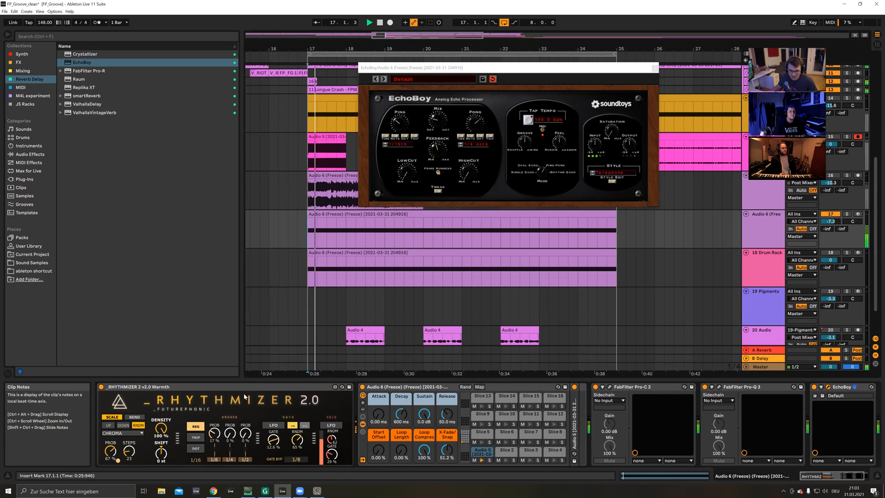
mouse_move(161, 434)
left_mouse_down()
mouse_move(161, 453)
mouse_move(164, 428)
left_mouse_up()
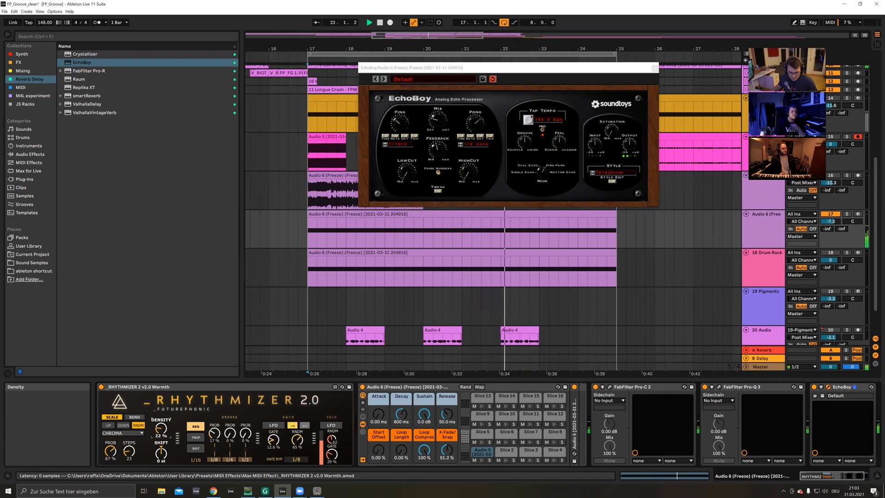
left_click_drag(162, 433, 163, 431)
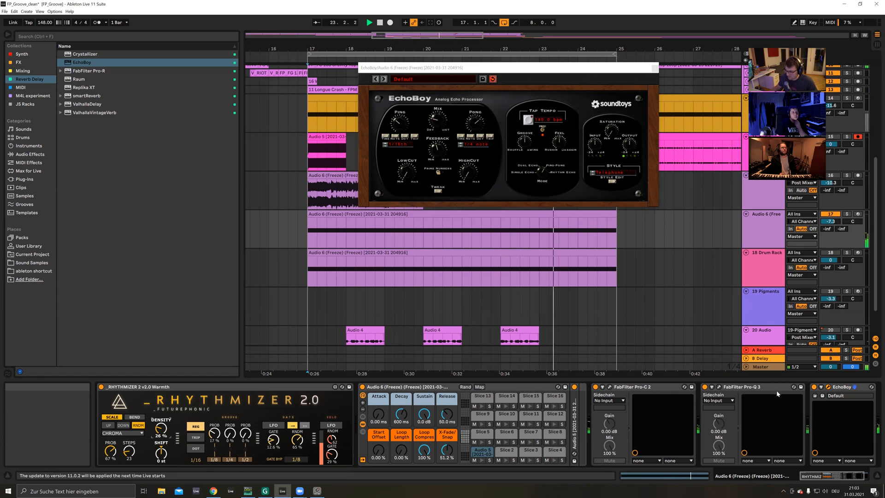
Step: Set Rhythmizer's scale probability to 100 %, audition the sliced track and stop playback
left_click(863, 474)
left_click(698, 245)
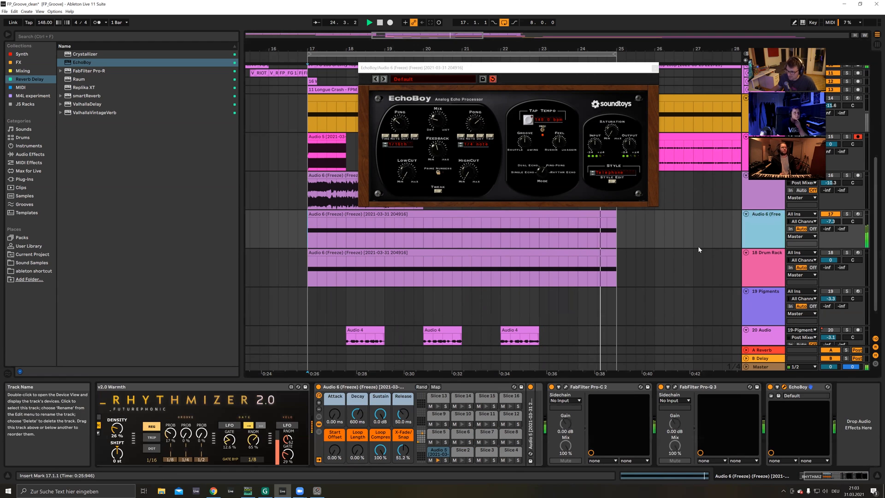
left_click_drag(832, 475, 193, 489)
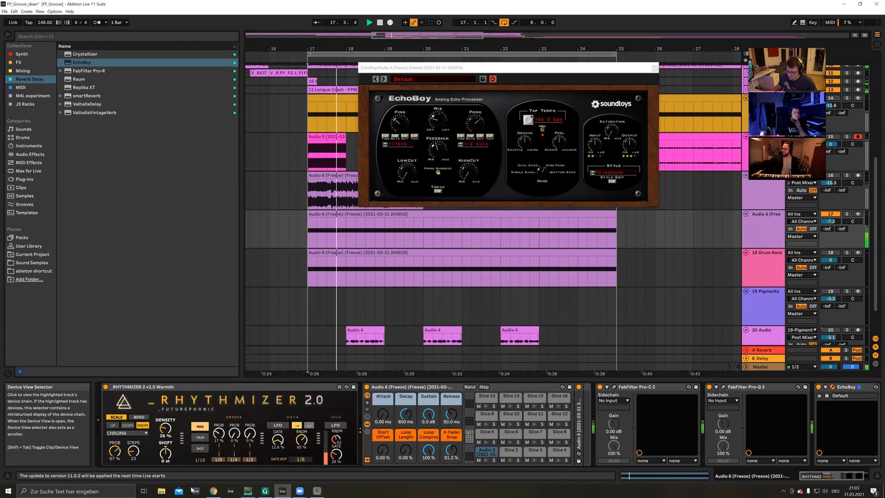
left_click(432, 232)
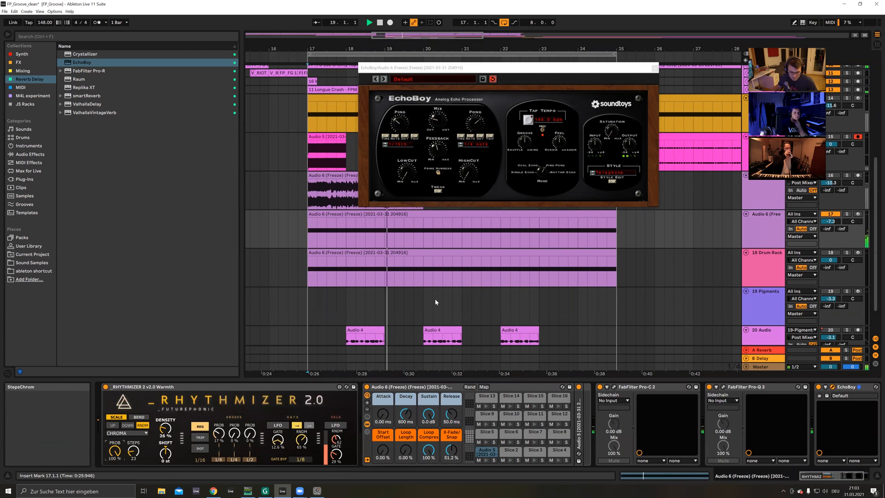
left_click(501, 239)
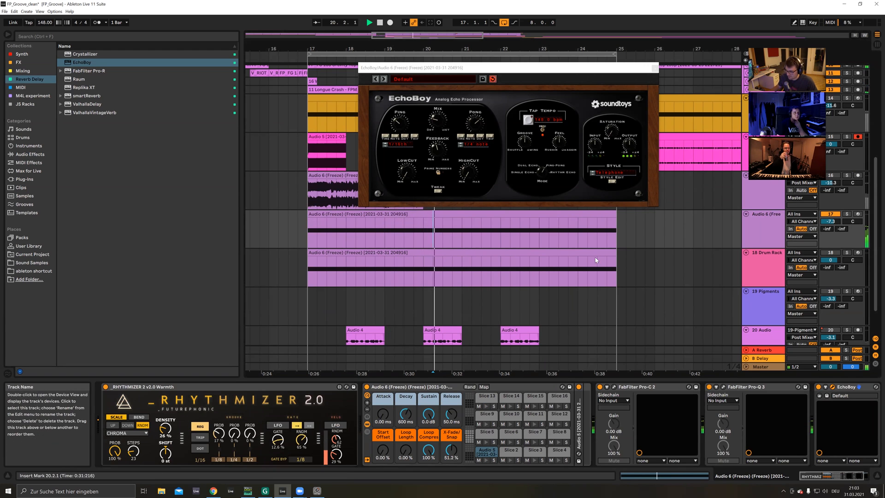
key("space")
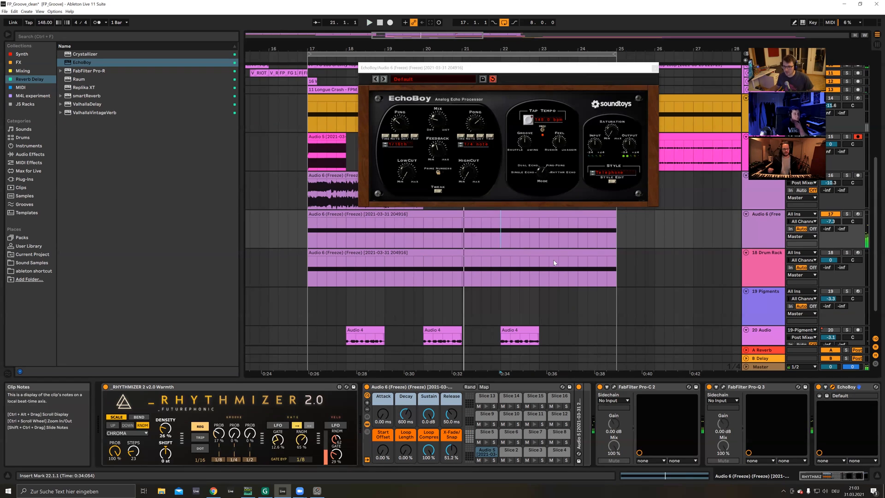
Step: Mute the sliced track and delete the empty Drum Rack from the copied MIDI track
left_click(755, 228)
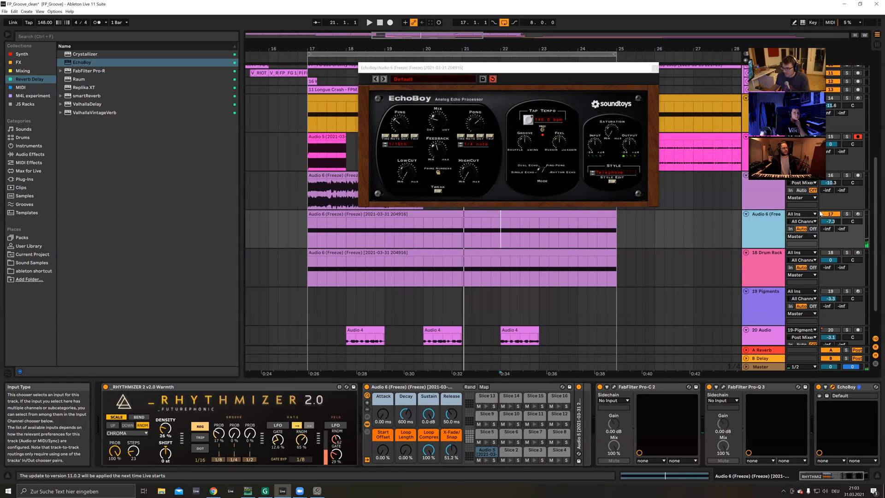
left_click(765, 255)
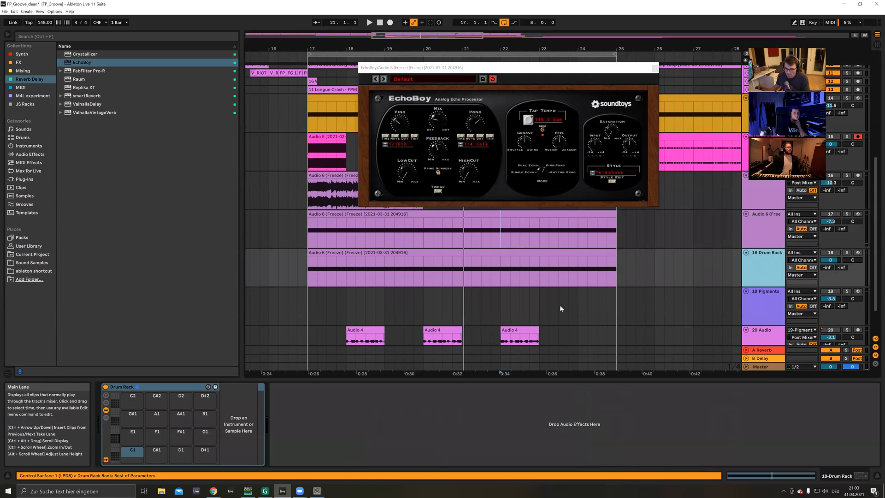
left_click(190, 388)
key("Delete")
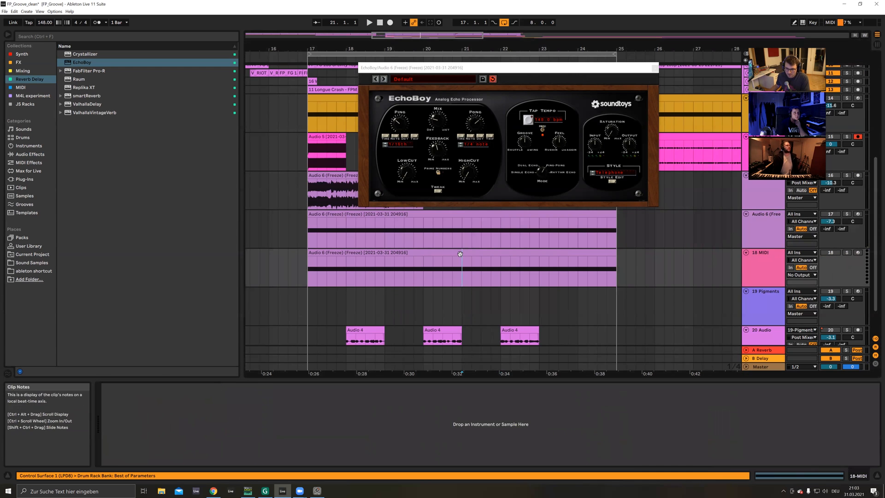
Step: Close the EchoBoy window and open the MIDI clip on track 18 in the note editor
double_click(458, 252)
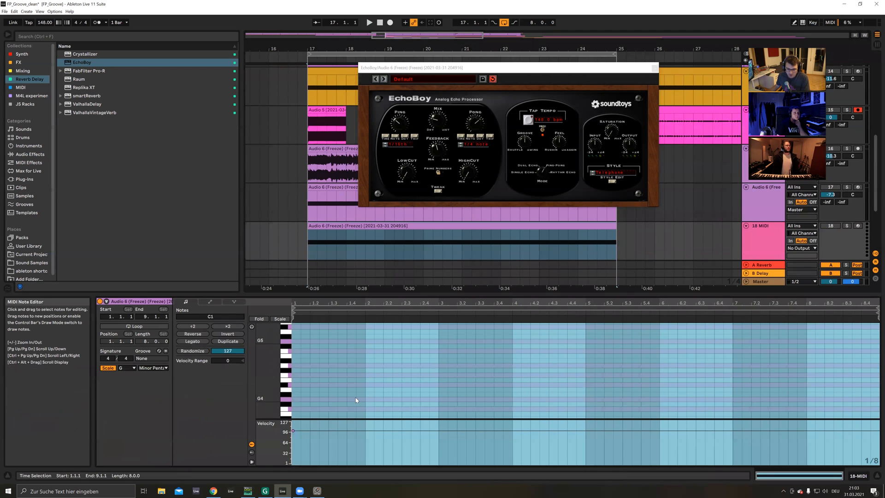
left_click(654, 68)
left_click(767, 250)
double_click(768, 250)
double_click(371, 225)
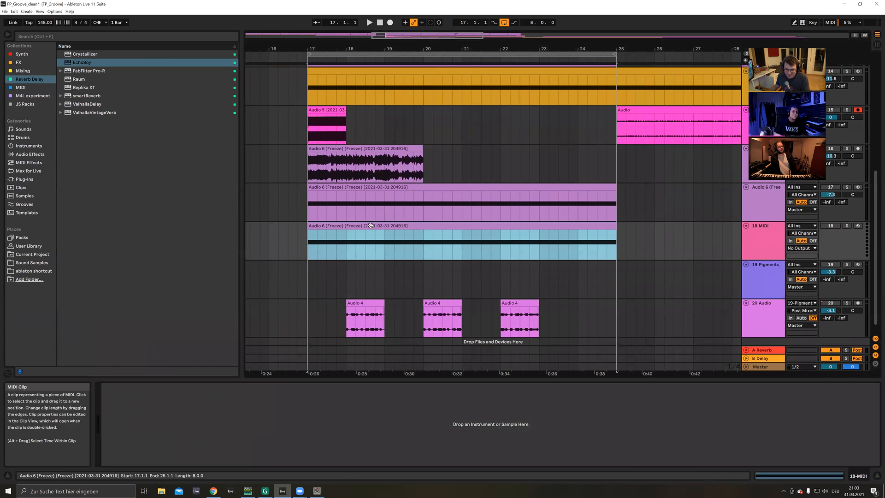
Step: Add a G4 note at the start of the MIDI clip and extend it across all eight bars
double_click(296, 400)
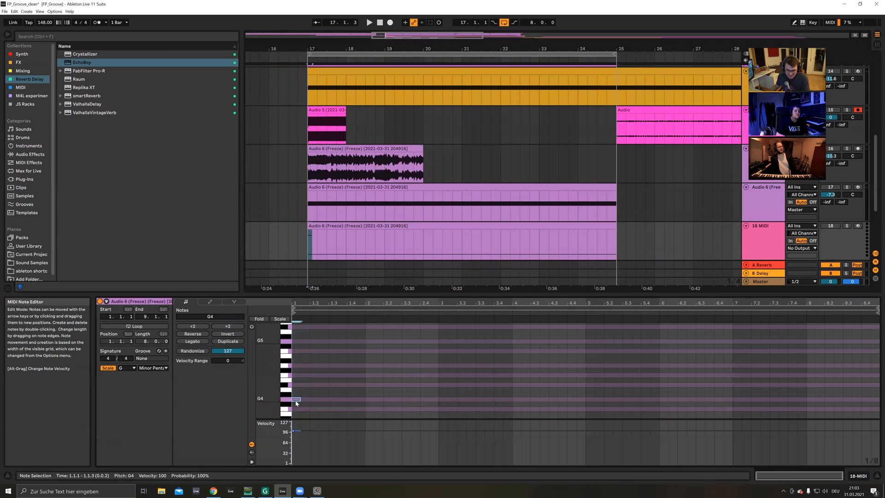
left_click_drag(300, 400, 878, 397)
left_click(815, 376)
left_click_drag(804, 372, 796, 409)
left_click(796, 411)
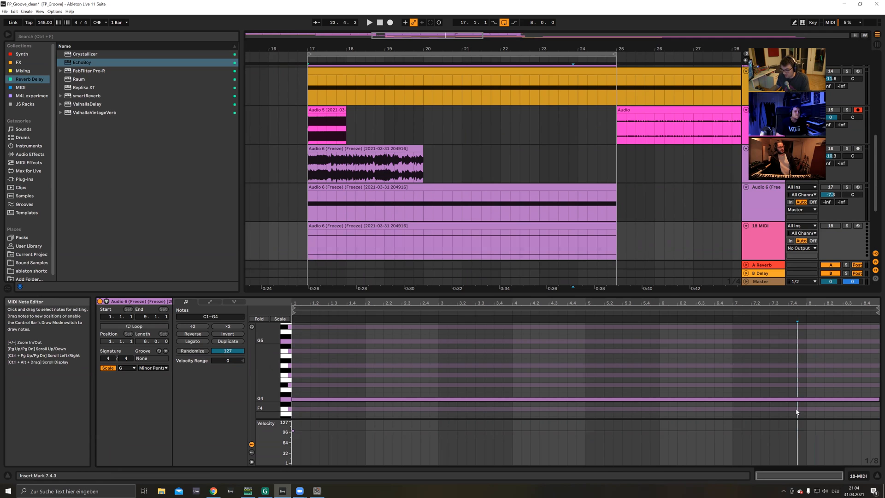
left_click(465, 359)
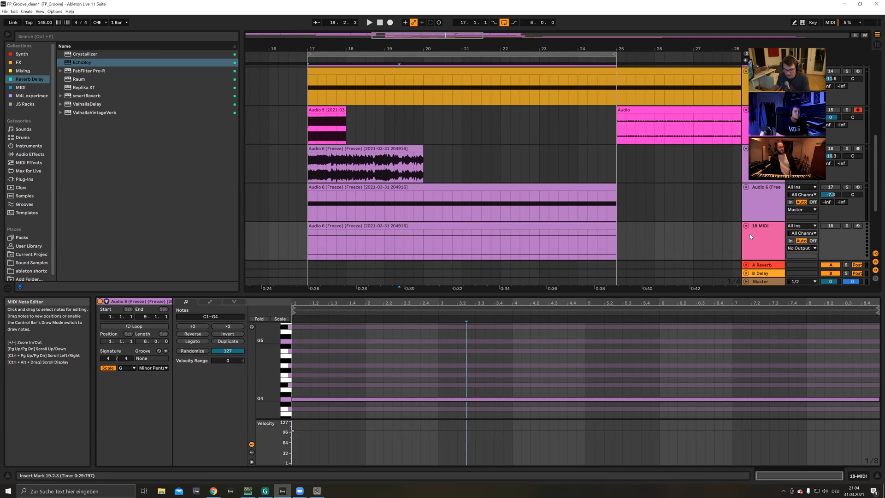
Step: Delete the leftover low notes from the track 18 MIDI clip, keeping only the long G4 note
left_click(578, 236)
scroll(582, 342, "down", 10)
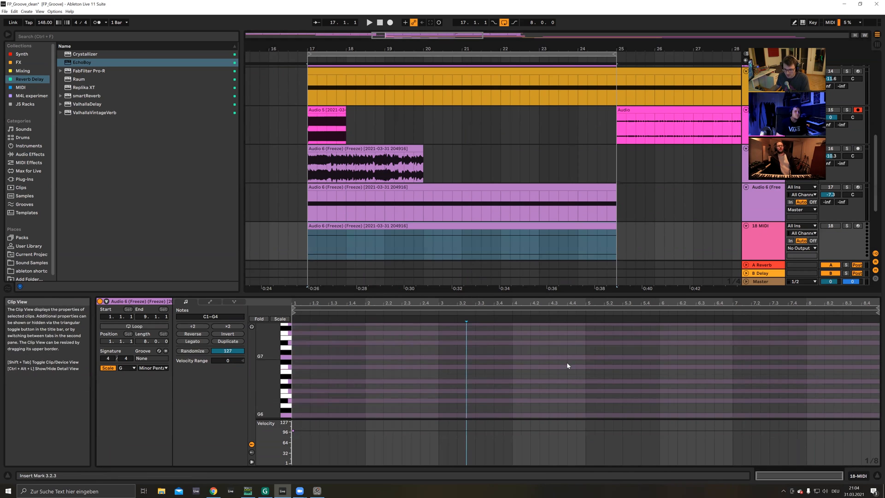
scroll(553, 366, "down", 10)
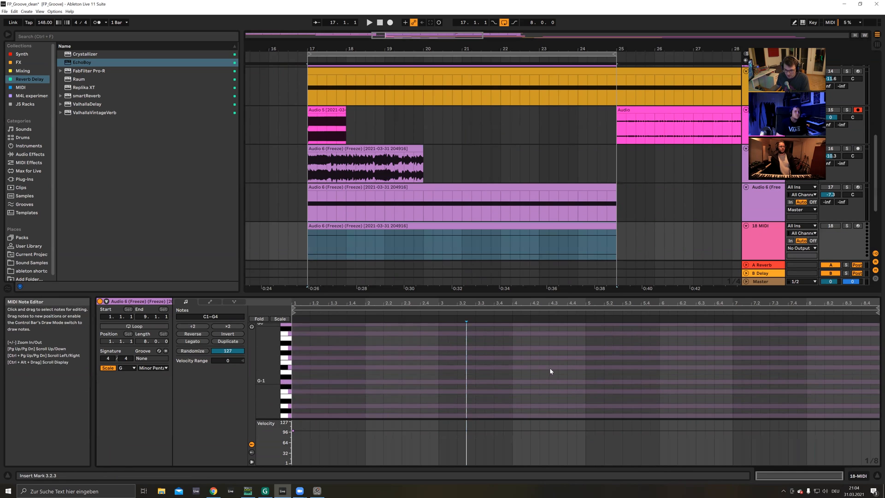
scroll(523, 365, "up", 10)
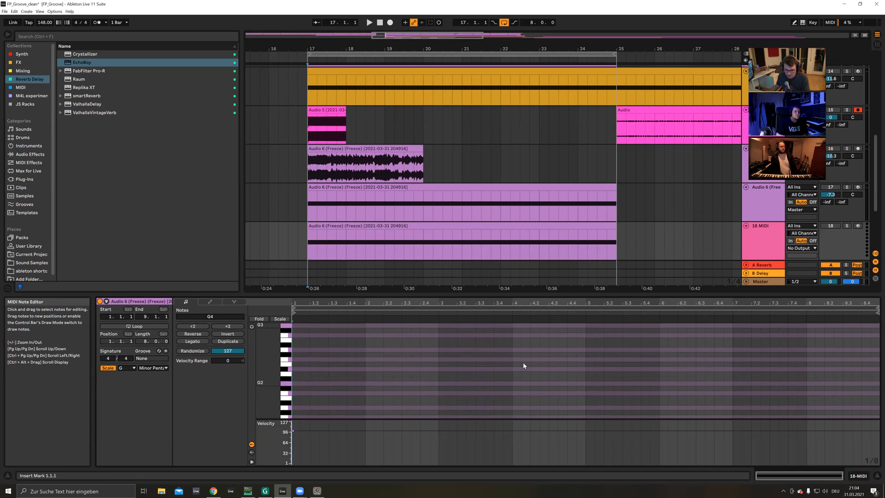
Step: Transpose the eight-bar G4 note down three octaves to G1
left_click_drag(524, 351, 526, 417)
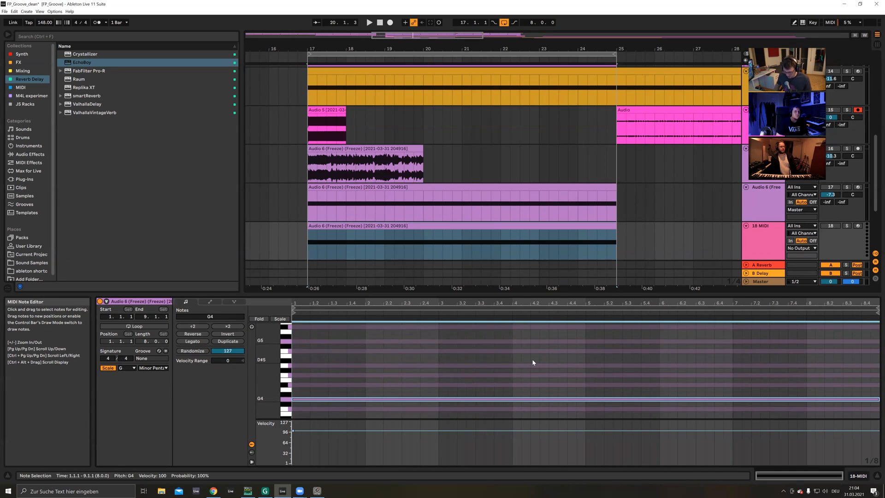
key("shift+Down")
key("shift+Down")
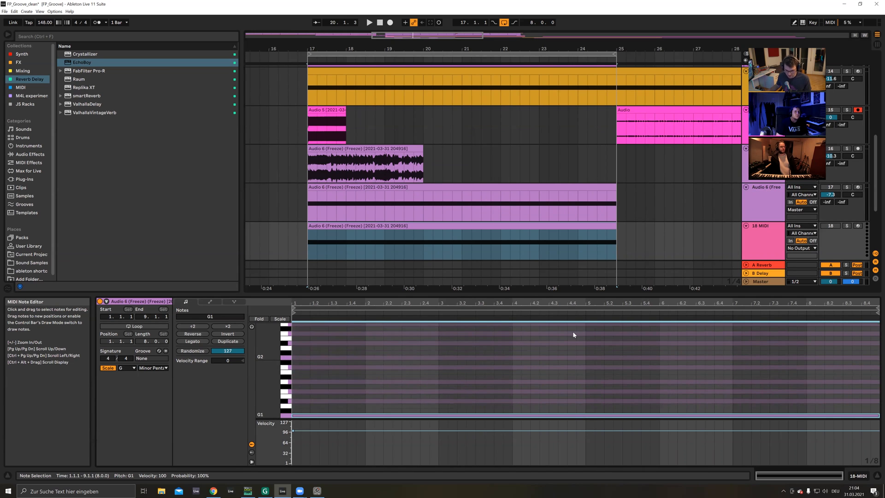
Step: Activate track 18 and load the Serum_x64 synth from the Synth collection onto it
double_click(767, 244)
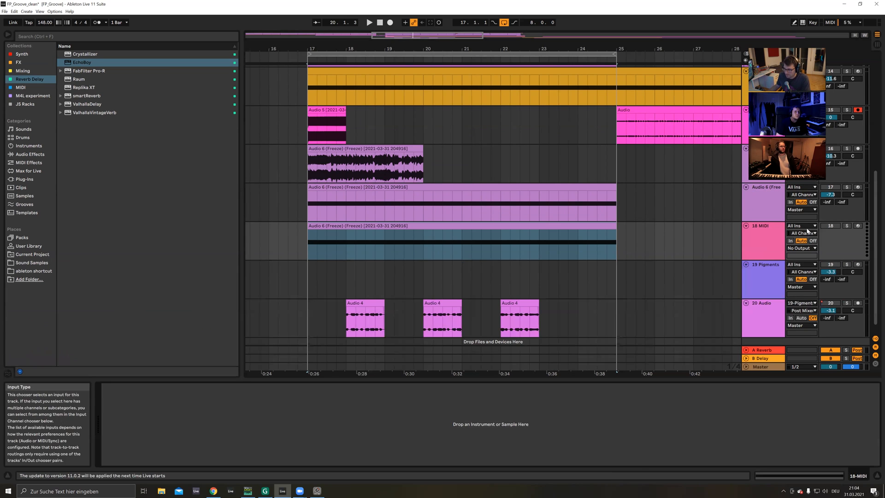
left_click(830, 226)
scroll(764, 224, "up", 3)
scroll(764, 224, "down", 1)
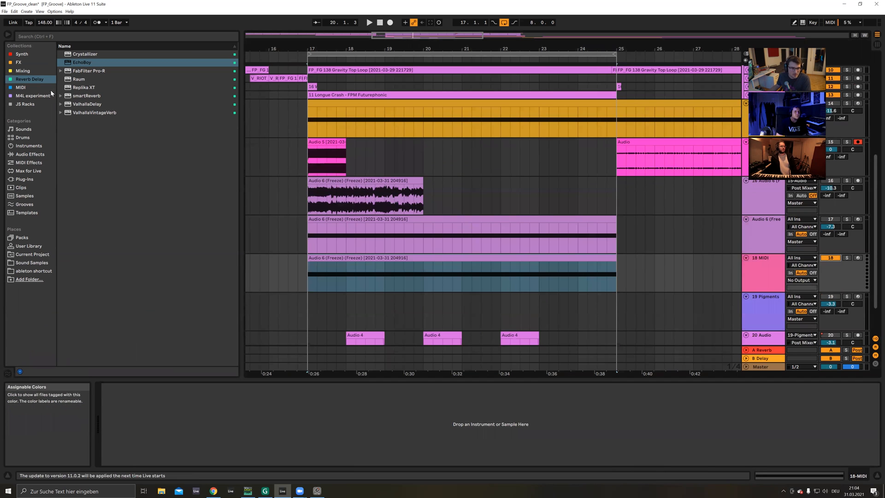
left_click(18, 54)
left_click(73, 87)
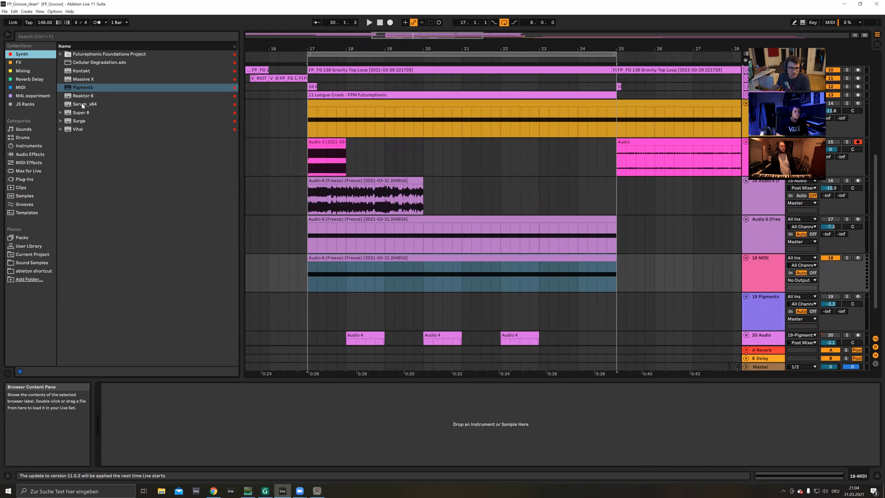
left_click_drag(83, 104, 450, 272)
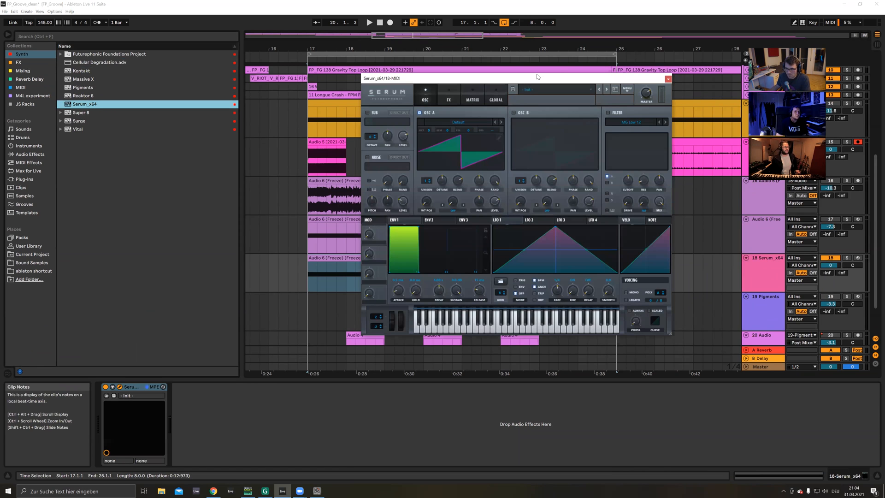
left_click_drag(537, 76, 566, 67)
Step: Lower the Serum track's volume to about -5.5 dB
left_click_drag(830, 265, 830, 272)
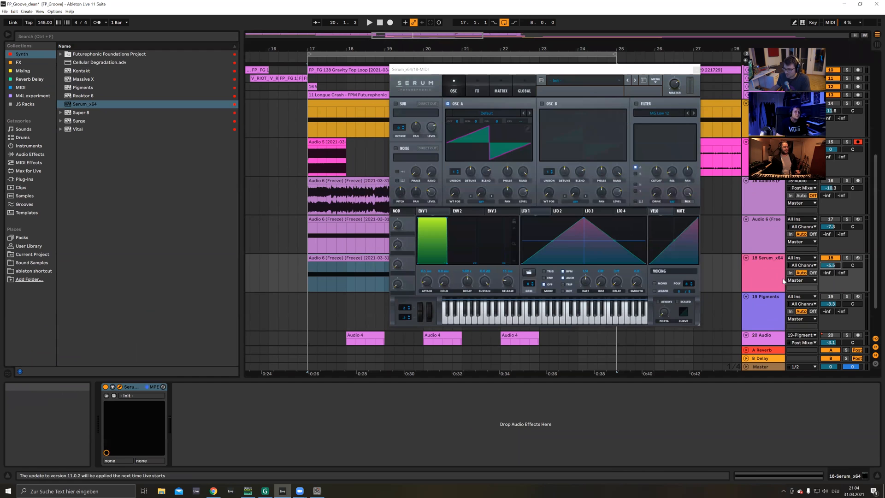
left_click(764, 280)
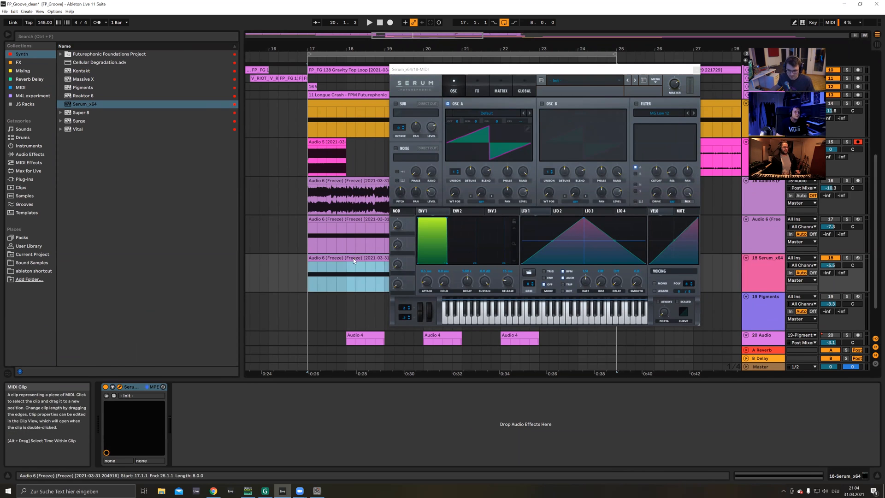
double_click(353, 259)
left_click(331, 369)
double_click(761, 246)
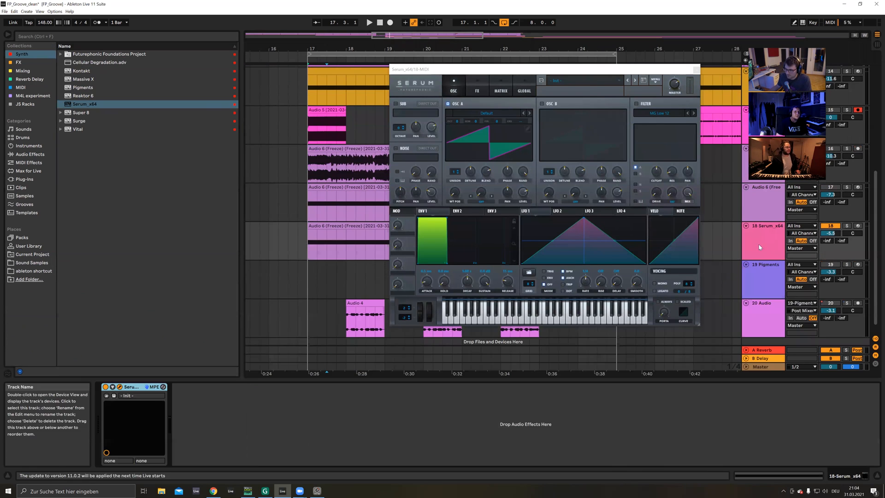
Step: Load RHYTHMIZER 2 v2.0 Chroma from the MIDI collection in front of Serum on track 18
left_click(304, 202)
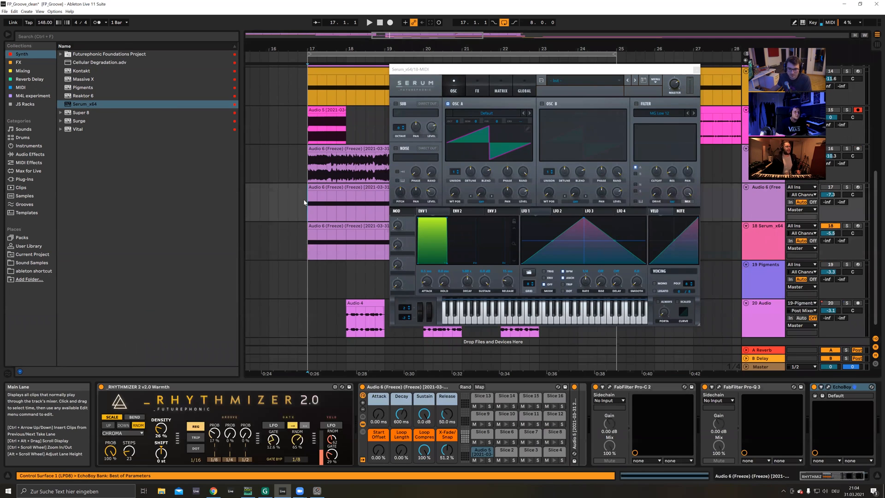
left_click(298, 253)
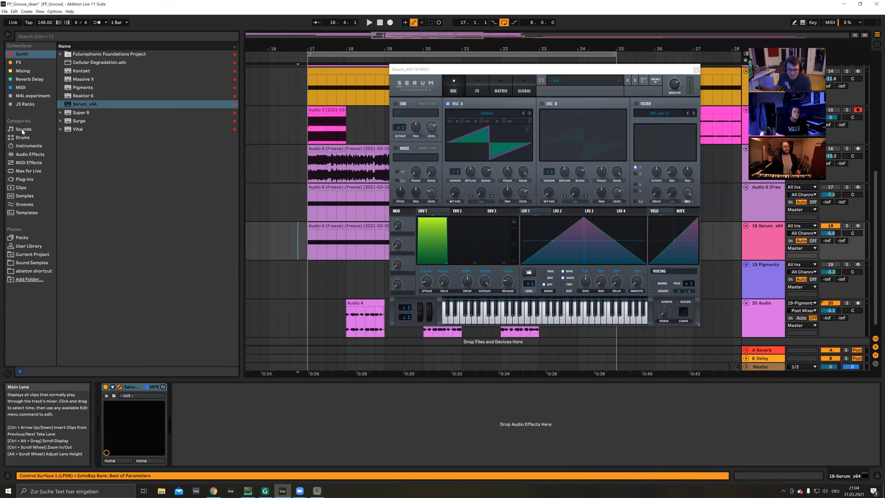
left_click(19, 87)
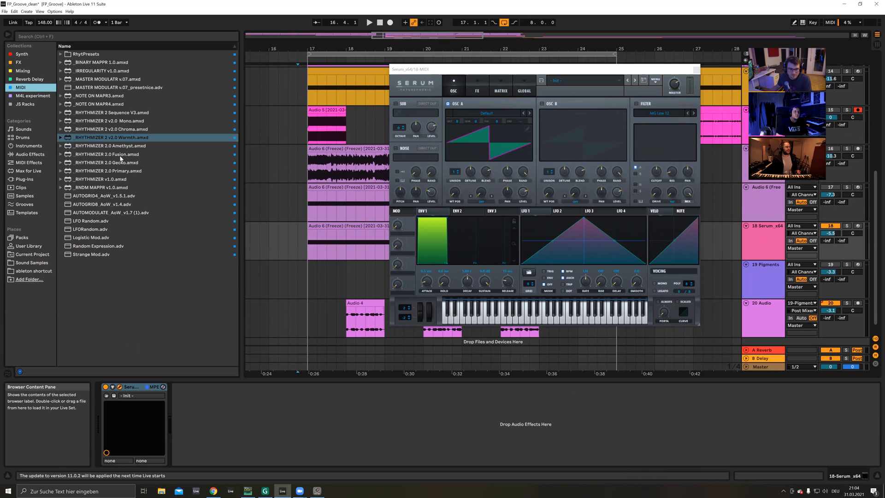
left_click(122, 130)
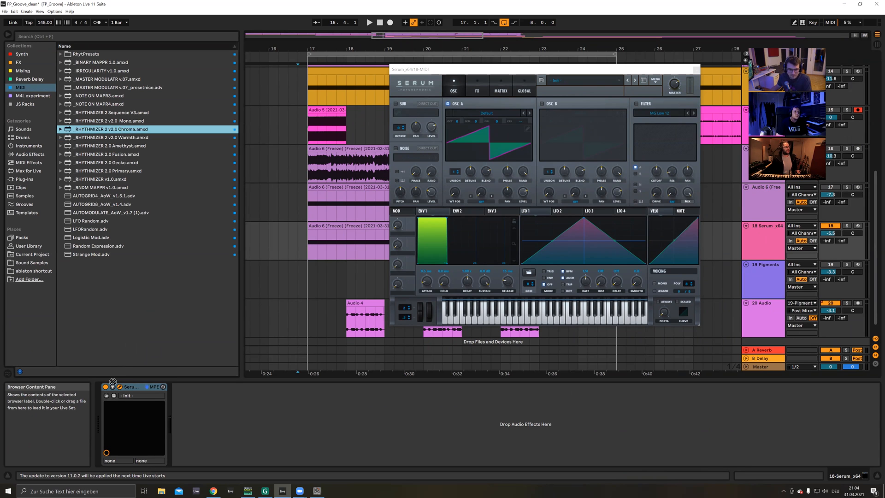
key("Return")
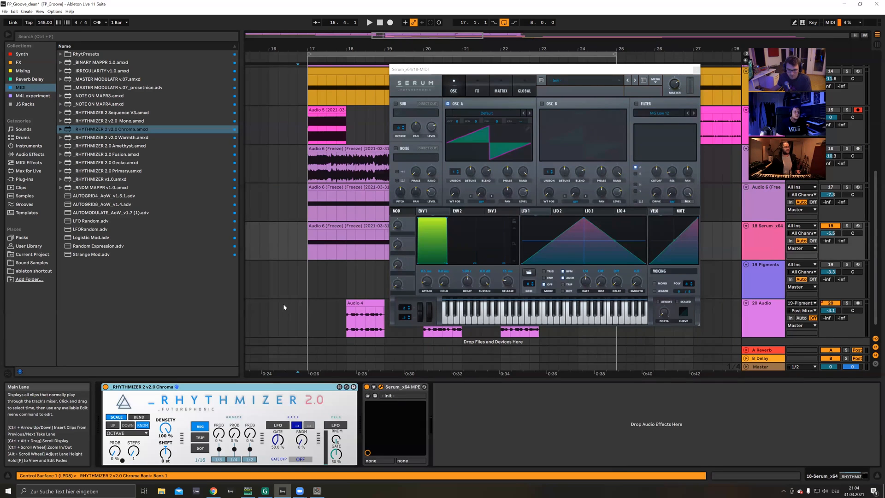
left_click(324, 232)
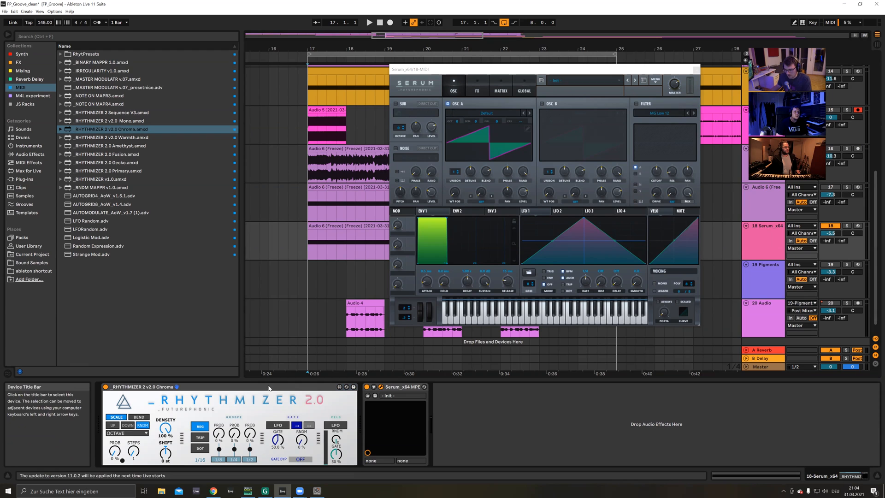
left_click(337, 254)
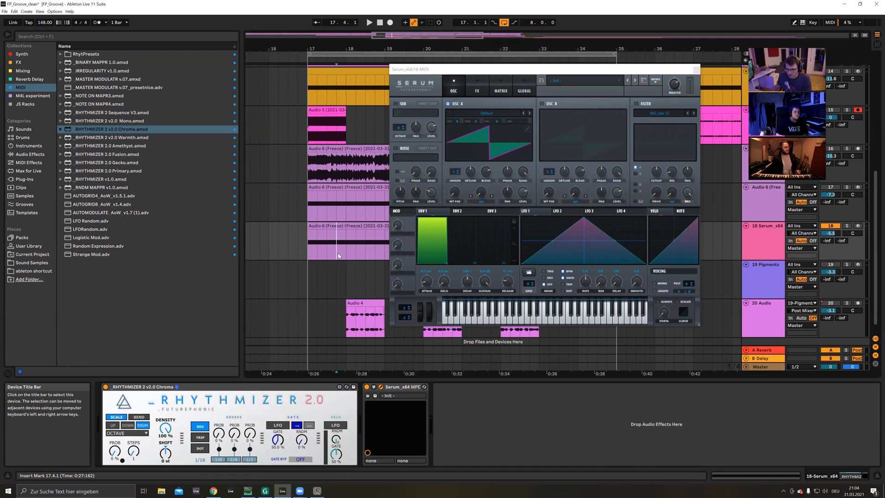
mouse_move(318, 168)
left_mouse_down()
mouse_move(375, 170)
mouse_move(328, 171)
left_mouse_up()
left_click(763, 244)
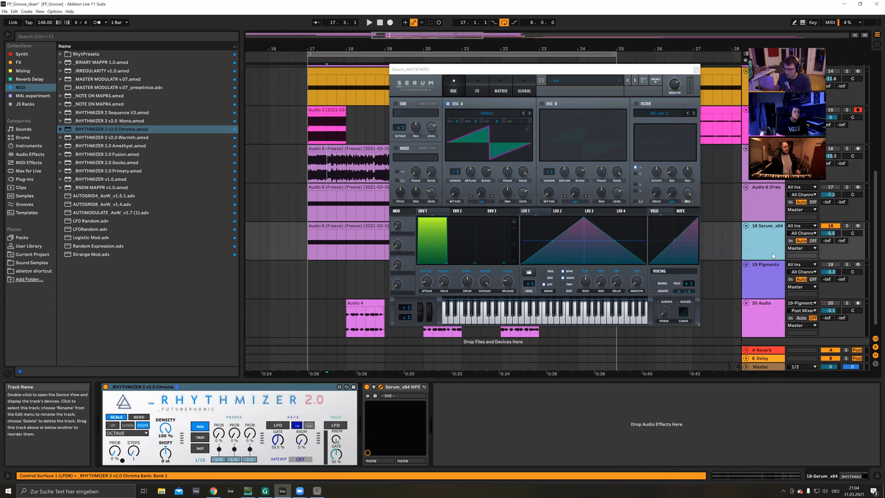
left_click(370, 247)
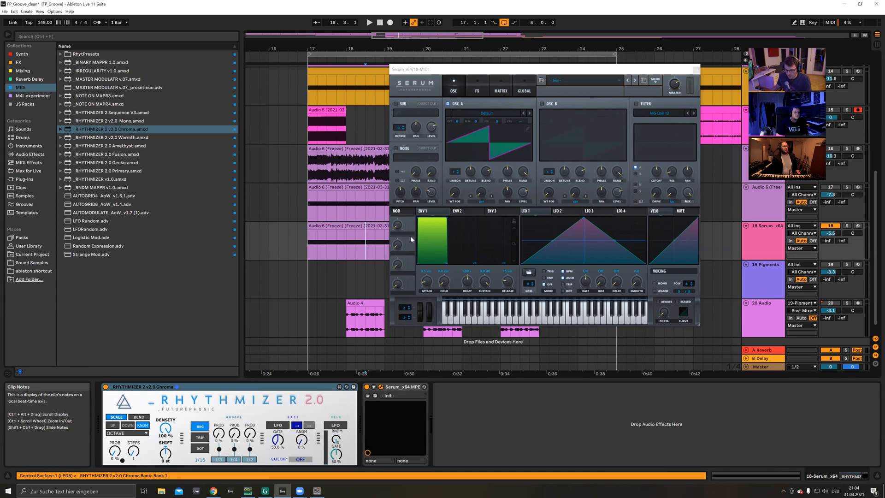
Step: Insert an empty MIDI track below the Serum track
right_click(766, 247)
left_click(798, 320)
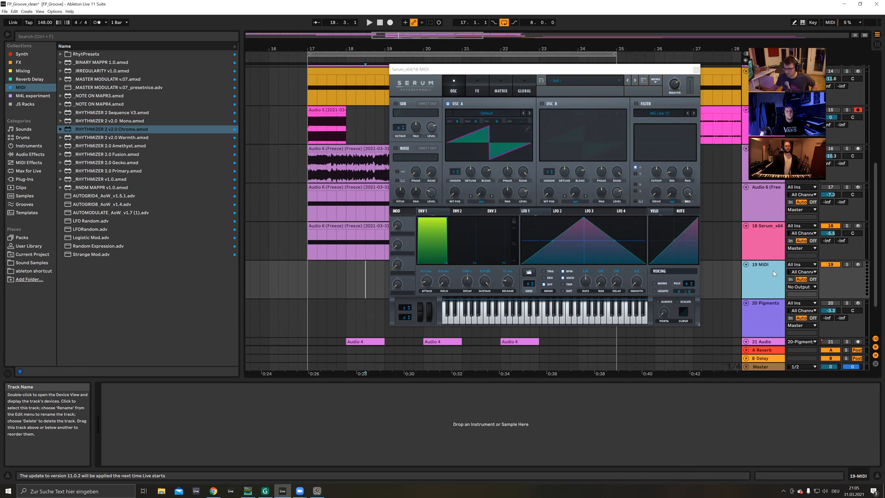
left_click(299, 240)
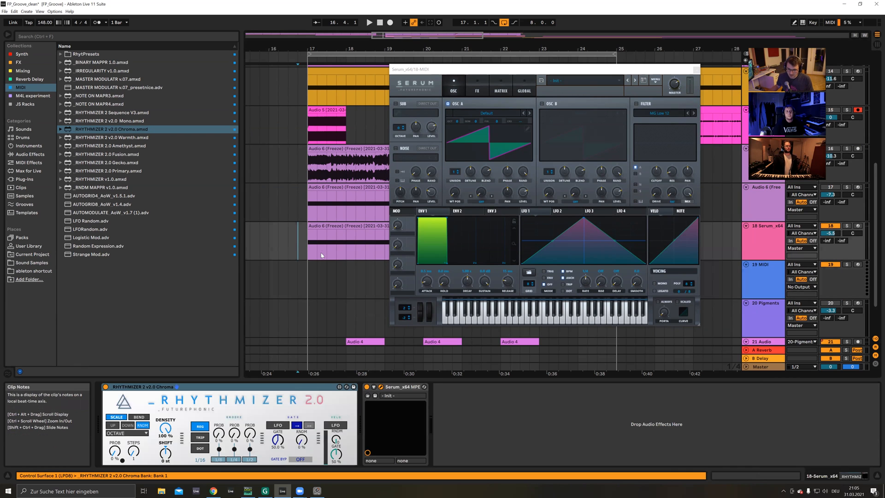
left_click(315, 245)
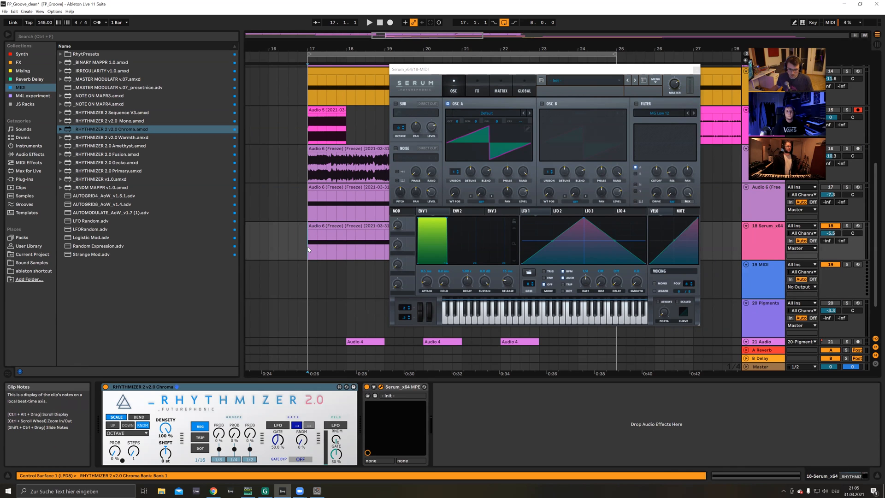
Step: Solo the Serum track, audition it briefly from bar 17 and select its MIDI clip
left_click(307, 250)
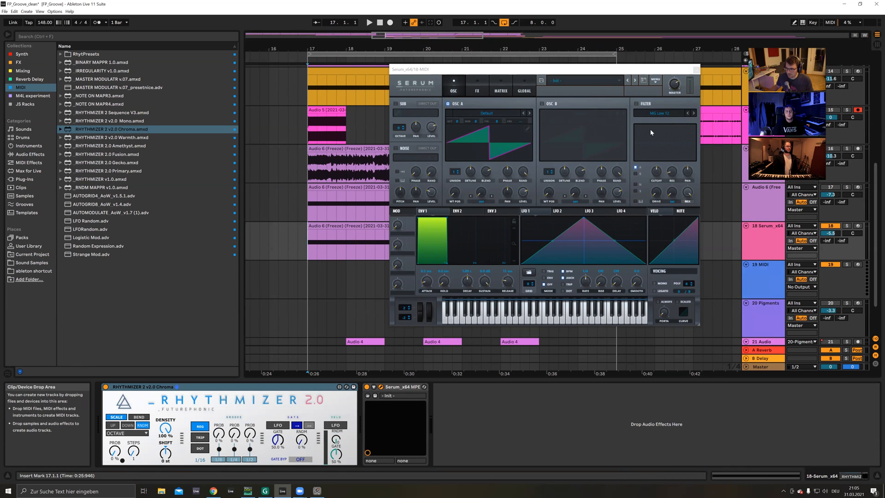
left_click(777, 240)
key("s")
key("space")
key("space")
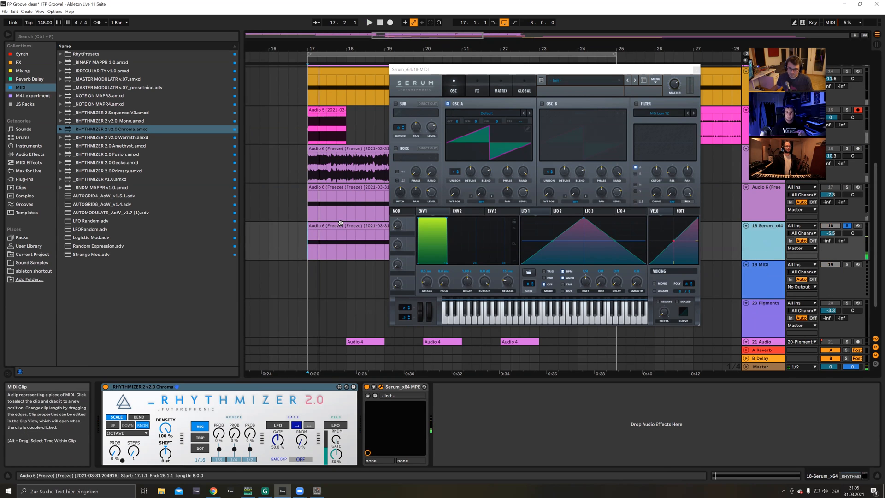
left_click(340, 224)
Step: Load the LD Blasters to Hyperion preset from the Echotronics For Serum folder into Serum
left_click(573, 82)
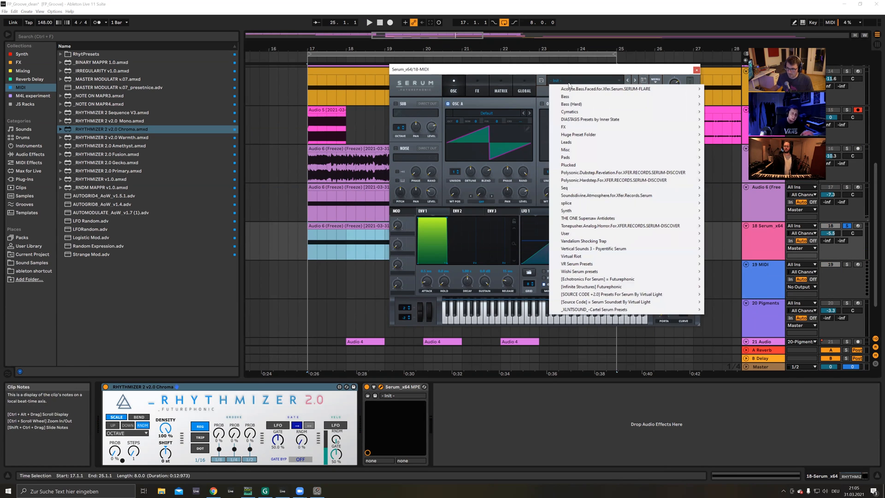
left_click(563, 78)
left_click(563, 79)
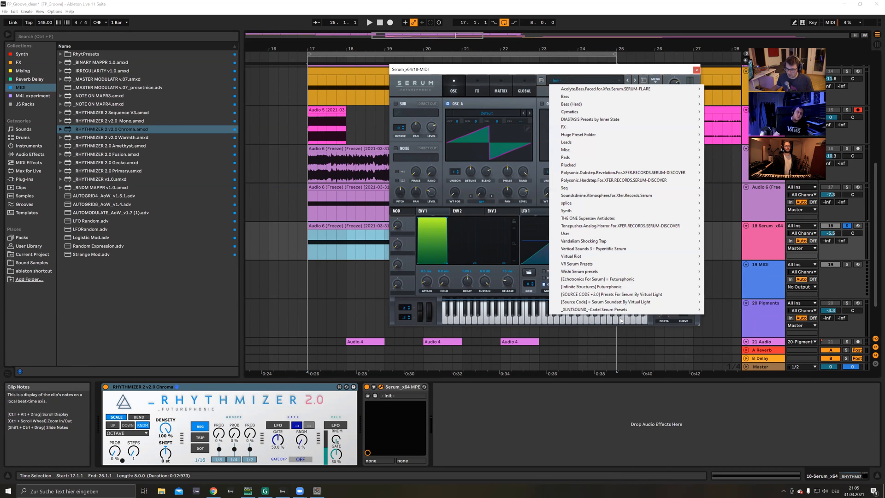
mouse_move(603, 279)
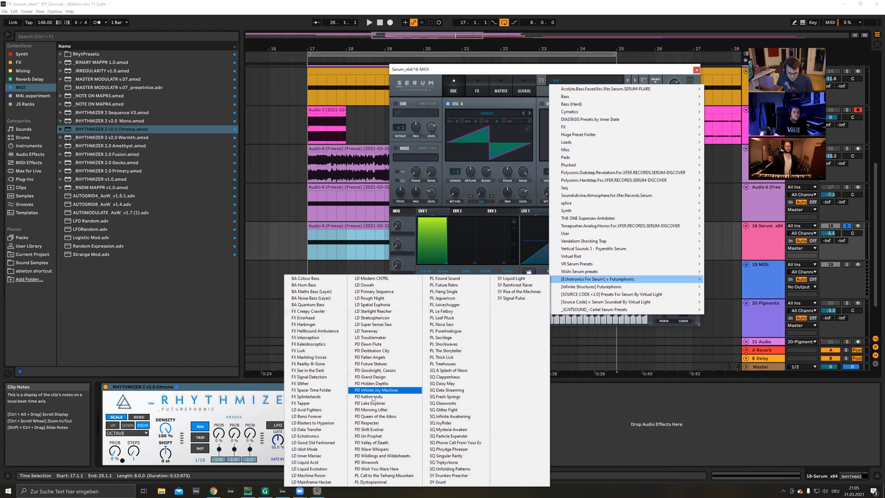
left_click(314, 423)
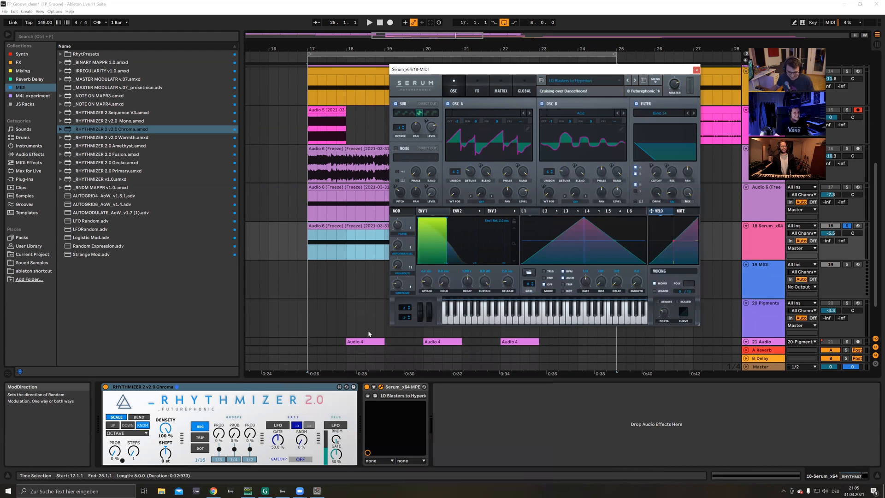
Step: Audition the Serum preset and lower the track volume to -10.4 dB
key("space")
key("space")
left_click_drag(831, 234, 831, 251)
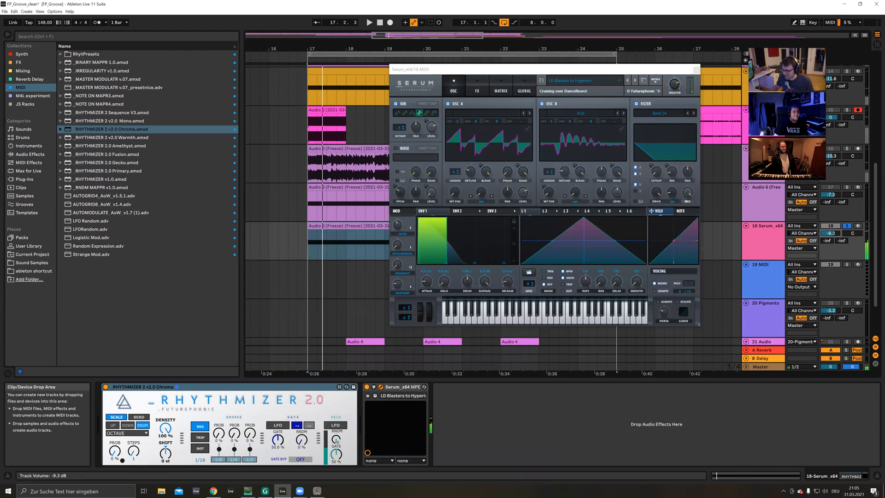
Step: Set Rhythmizer's scale to minor pentatonic while the Serum track plays
key("space")
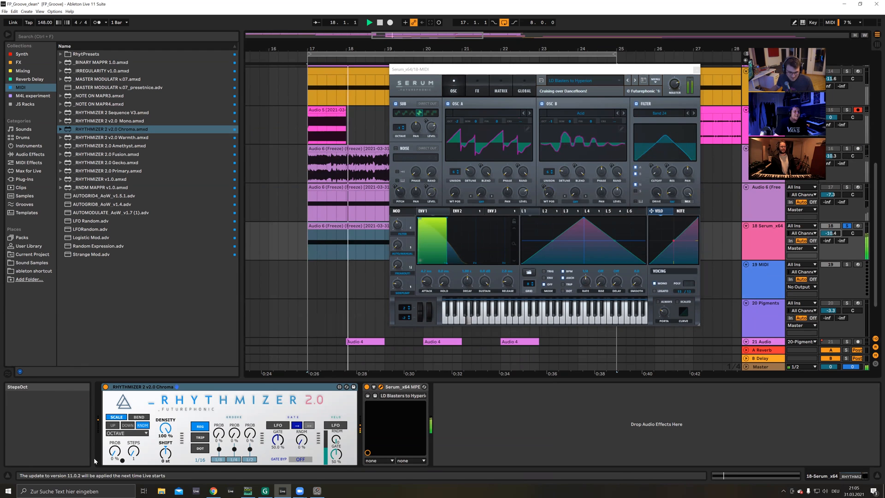
left_click(121, 434)
left_click(126, 417)
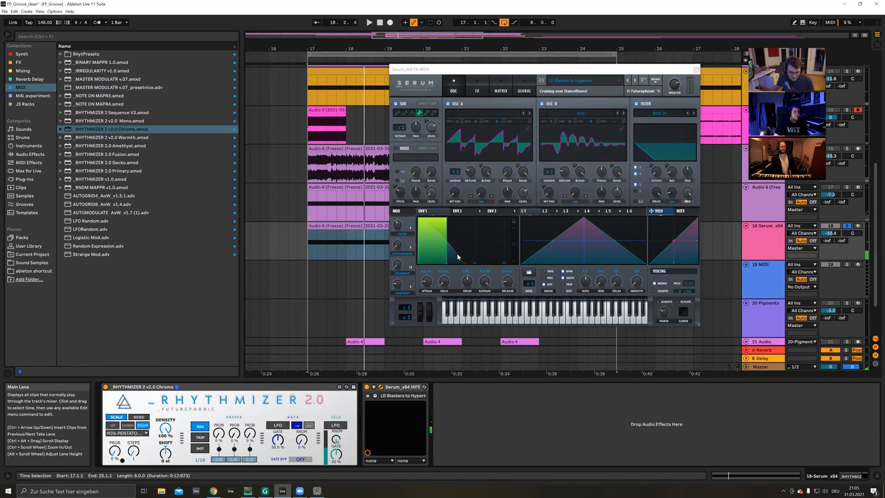
Step: Switch Serum to the LD Echotronics preset and start playback to audition it
left_click(639, 81)
left_click(644, 82)
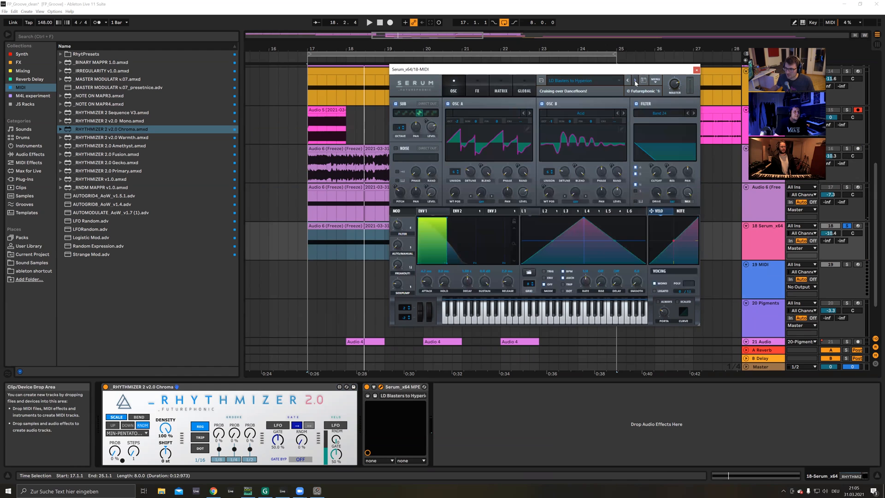
left_click(635, 81)
key("space")
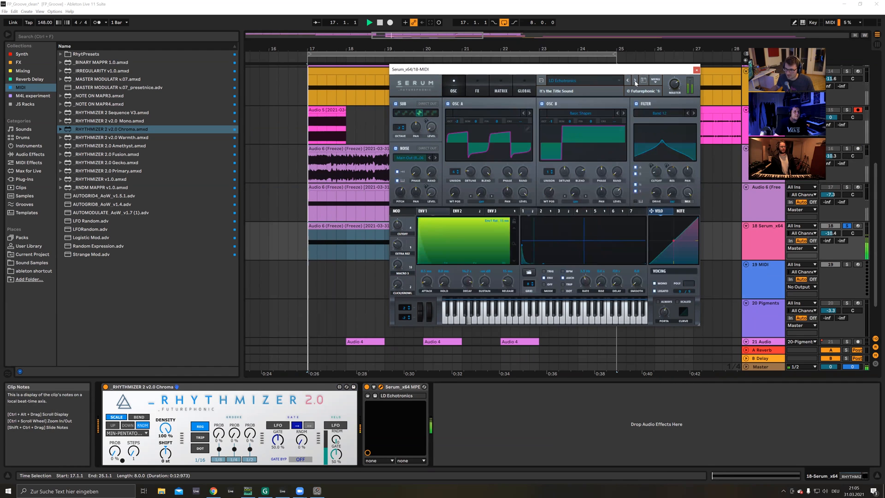
Step: Switch Serum to the LD Idiot Mode preset and set Rhythmizer's scale probability to 56 % with 7 steps
left_click(635, 82)
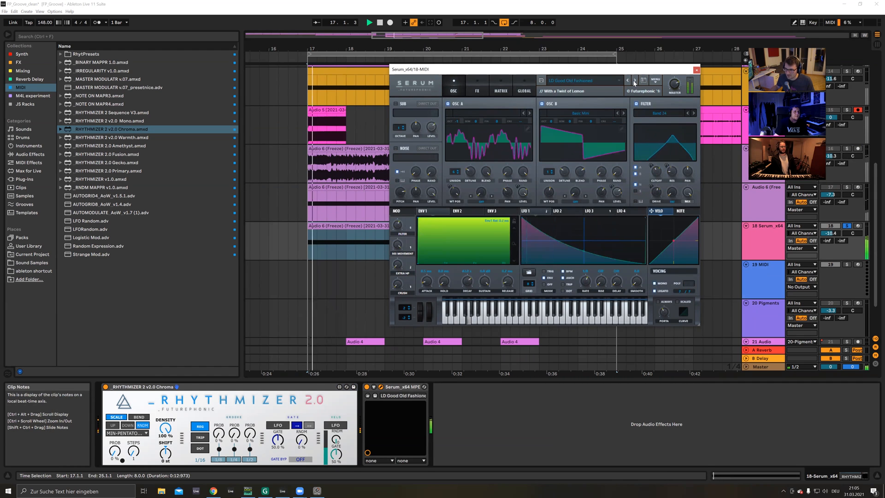
left_click(635, 81)
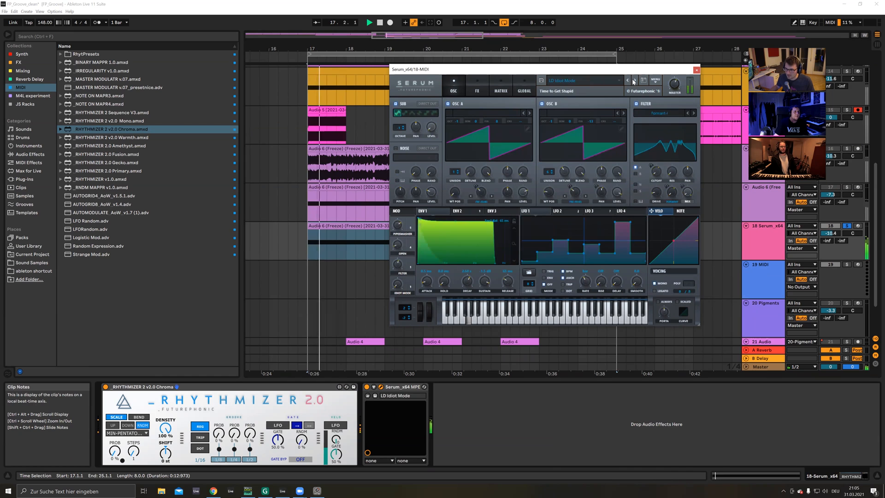
left_click_drag(114, 451, 114, 439)
key("space")
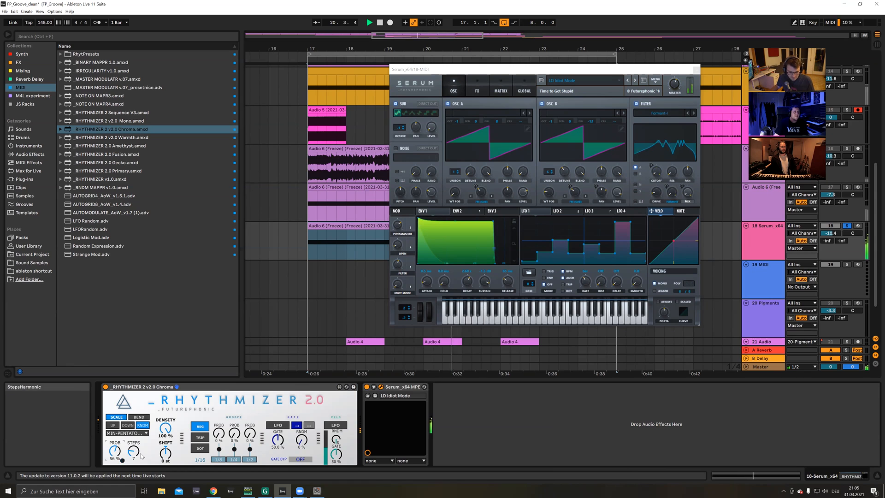
key("space")
Step: Arm the 19 MIDI track for recording and set its MIDI input to the 18-Serum x64 track
left_click(773, 278)
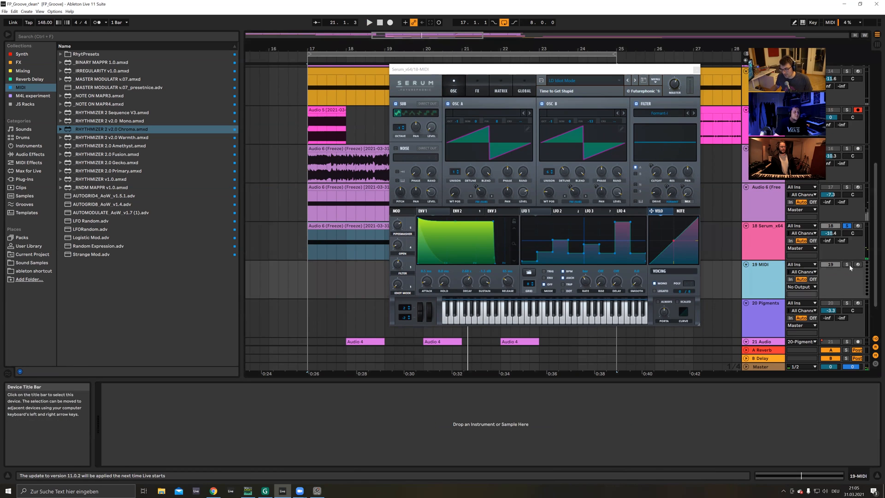
left_click(806, 267)
left_click(769, 259)
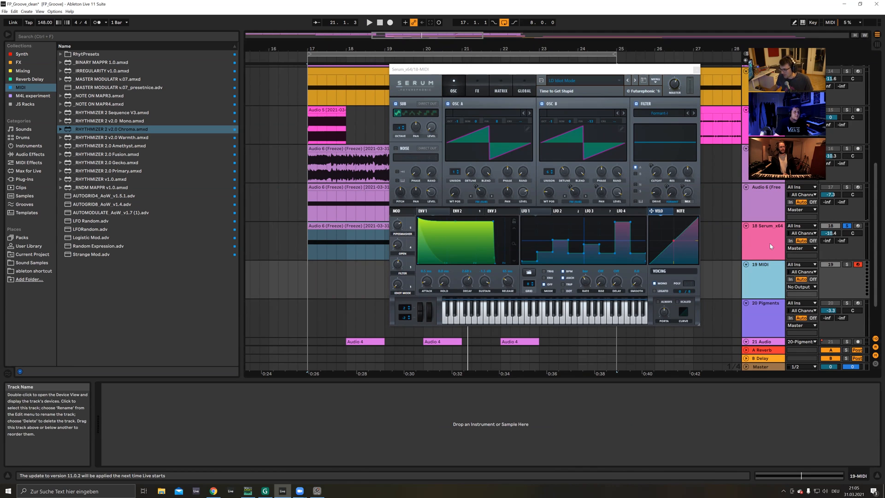
left_click(769, 257)
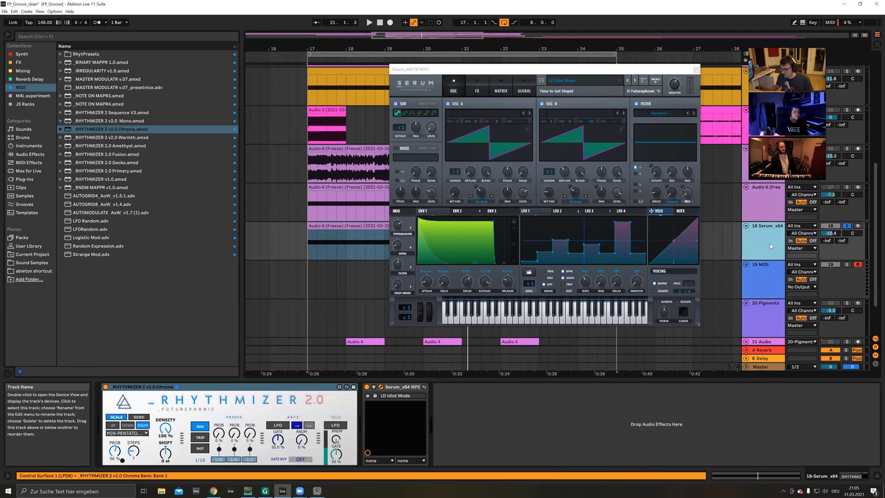
left_click(765, 286)
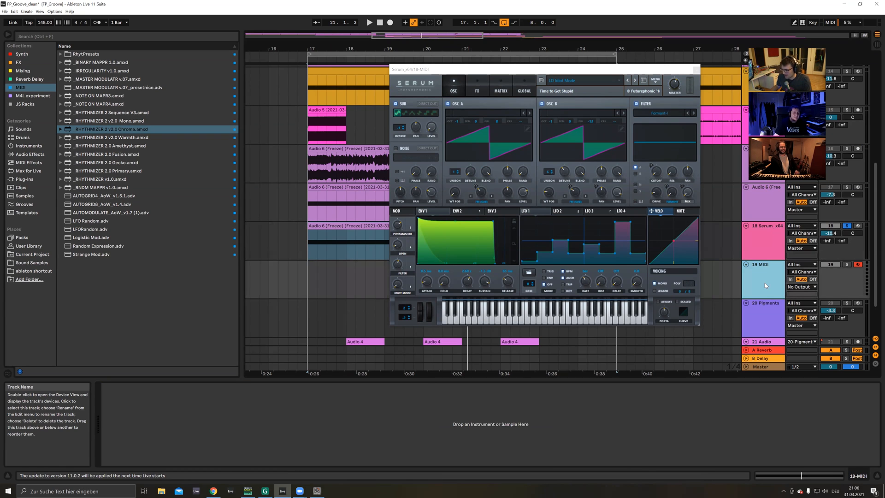
left_click(801, 264)
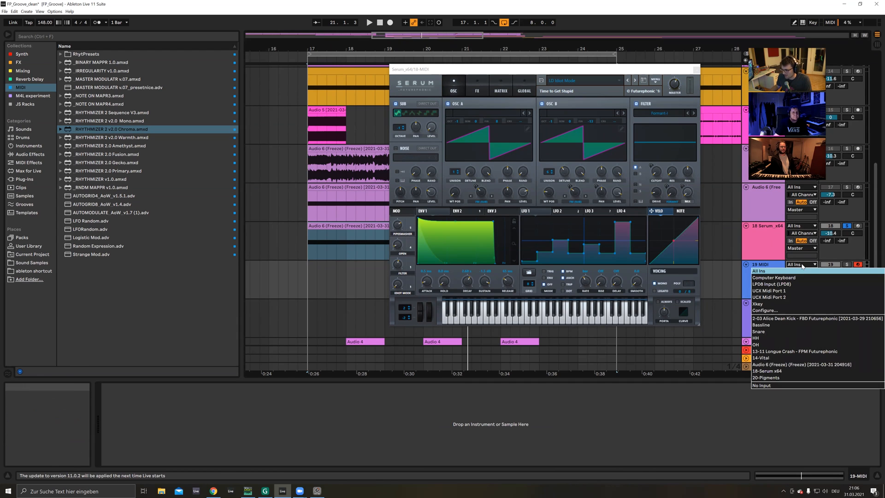
left_click(773, 370)
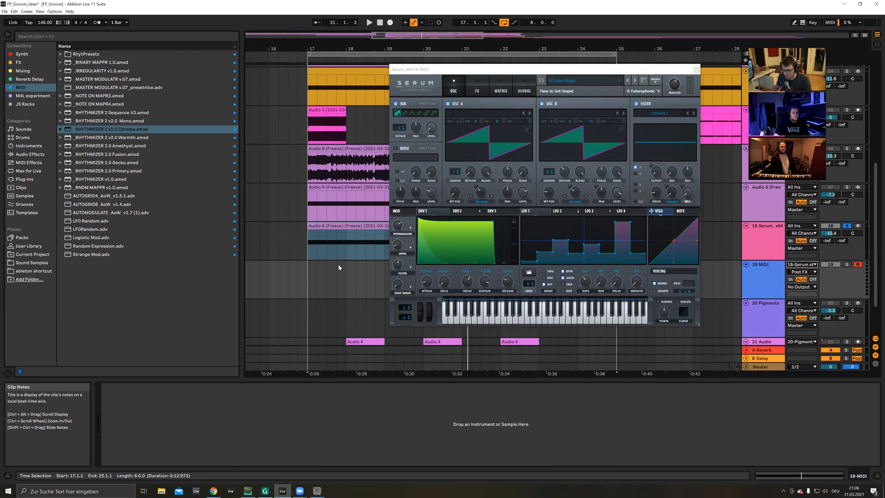
Step: Start recording Rhythmizer's output on the 19 MIDI track from 17.1.1 and move the Serum window off the arrangement
left_click(312, 266)
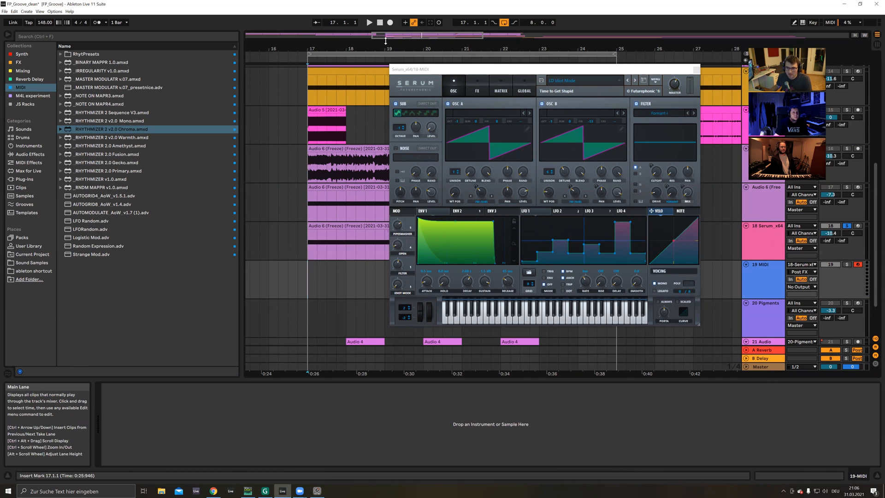
left_click(390, 23)
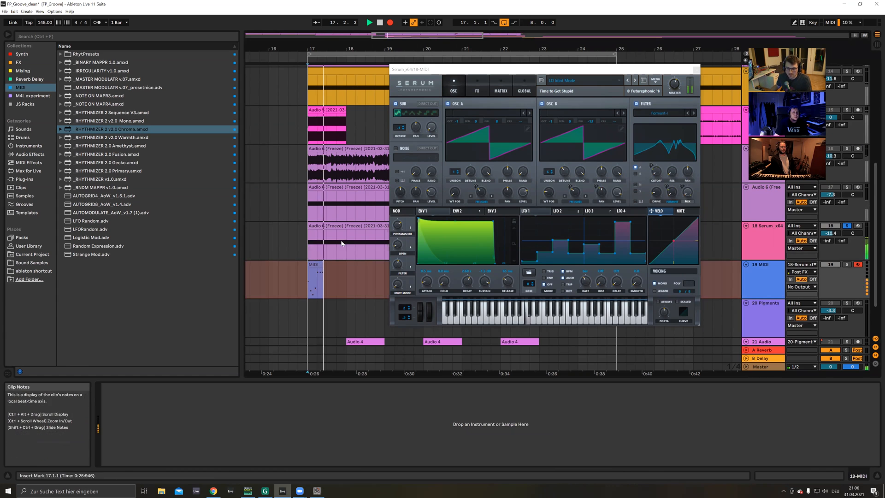
left_click(502, 72)
left_click_drag(502, 72, 47, 64)
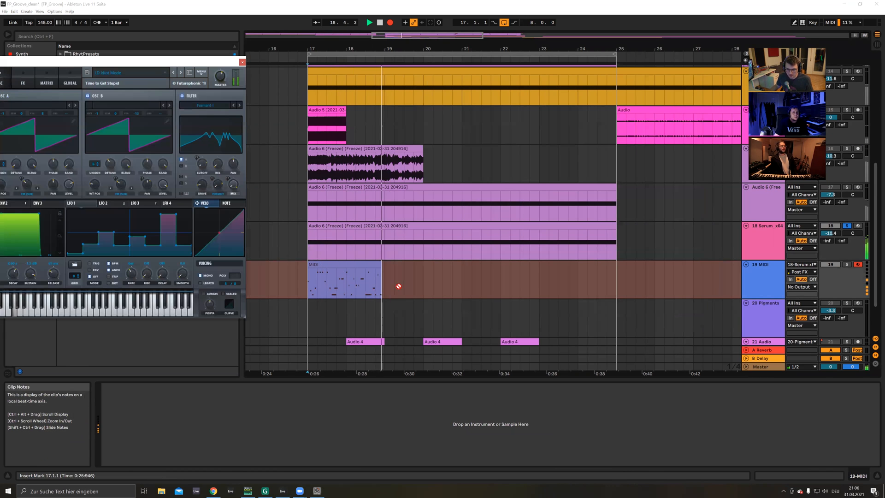
Step: Vary Rhythmizer during recording with scale probability 77 %, 11 steps, first groove probability 20 %, gate about 32 % and gate randomness 32 %, ending the recording
left_click(763, 242)
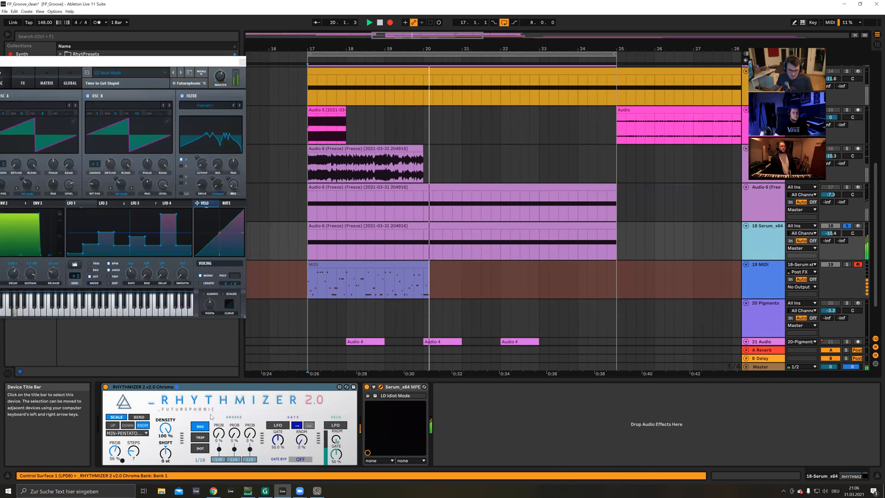
left_click_drag(133, 451, 115, 440)
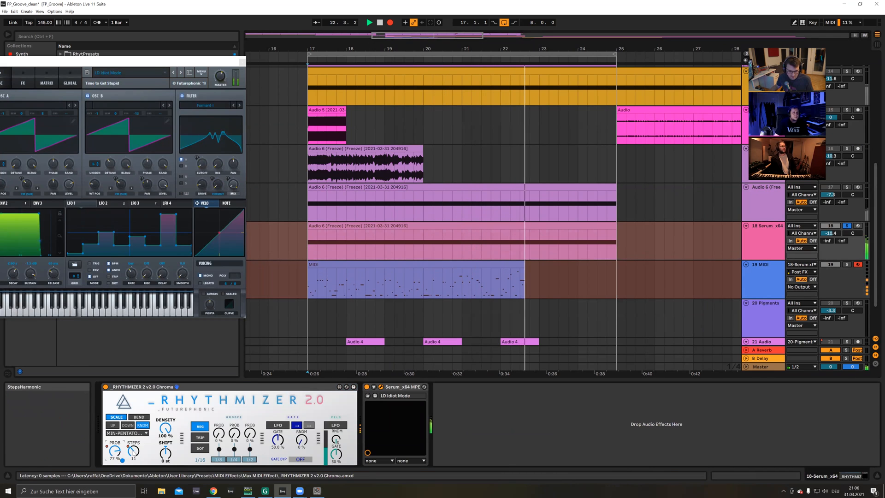
left_click_drag(219, 433, 219, 421)
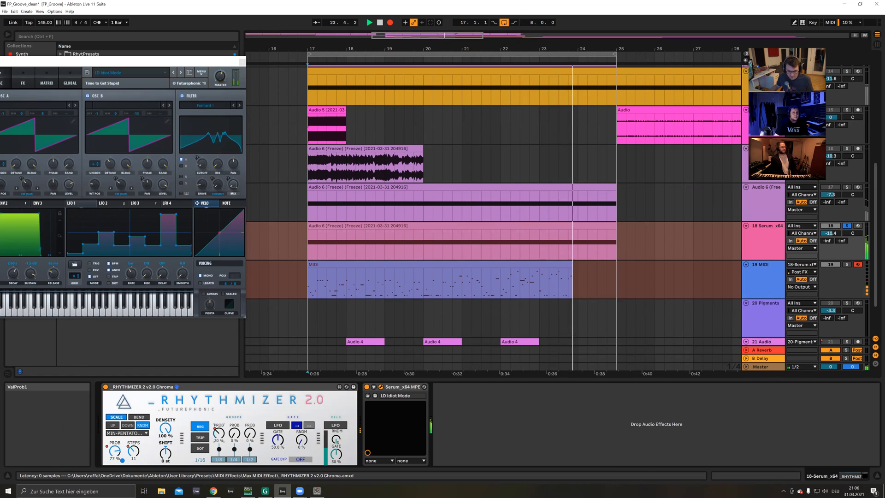
left_click_drag(278, 441, 301, 409)
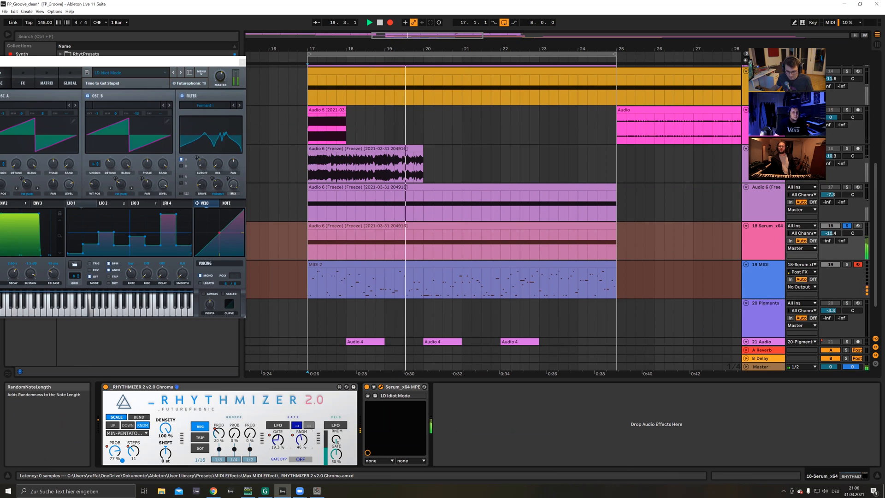
left_click_drag(279, 444, 276, 440)
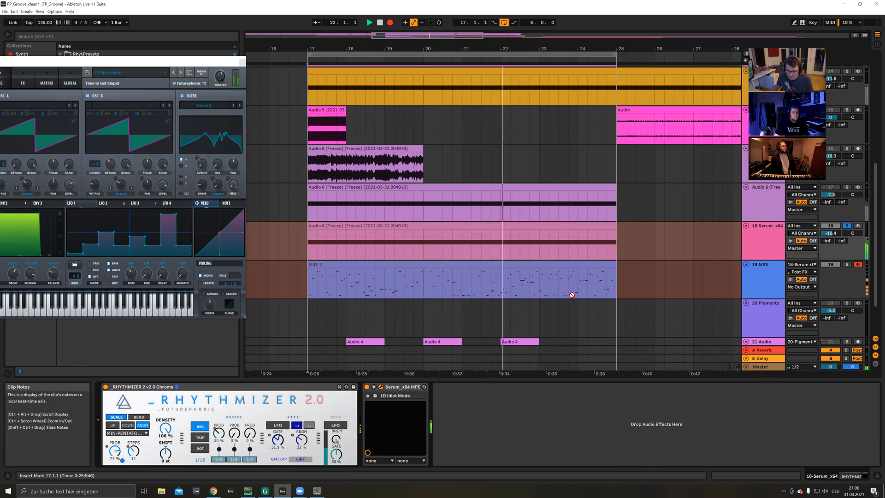
key("space")
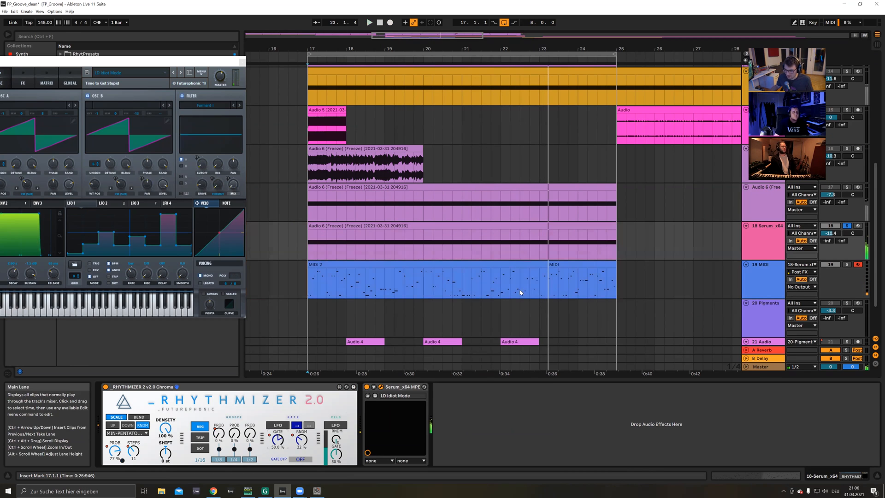
Step: Try to pick out a short passage from 18.2.1 to 18.4.1 in the recorded MIDI clip
left_click(357, 293)
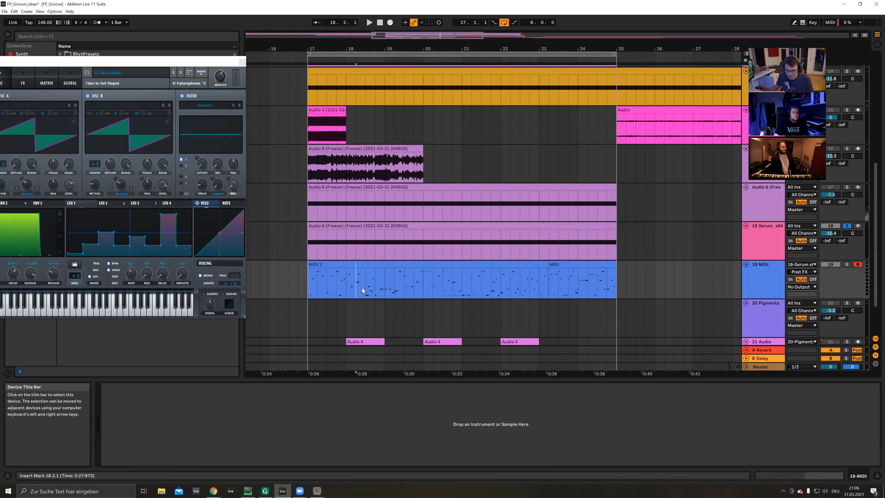
left_click(376, 264)
left_click(761, 246)
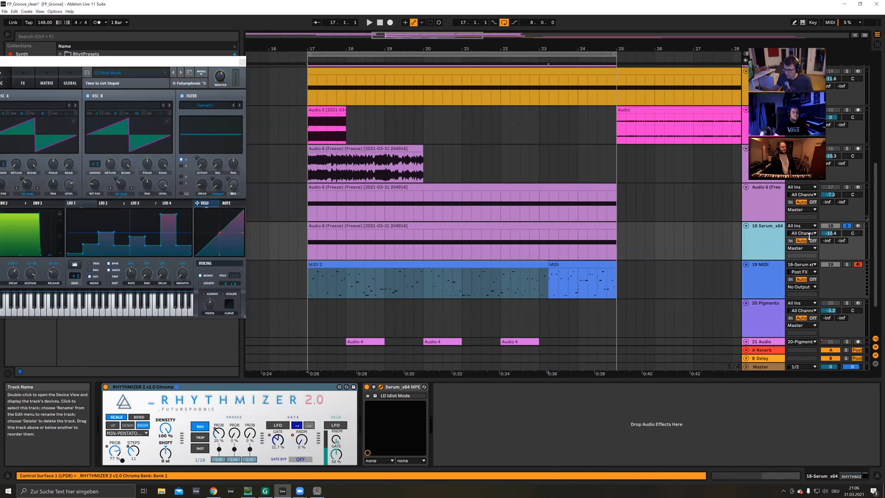
left_click(374, 283)
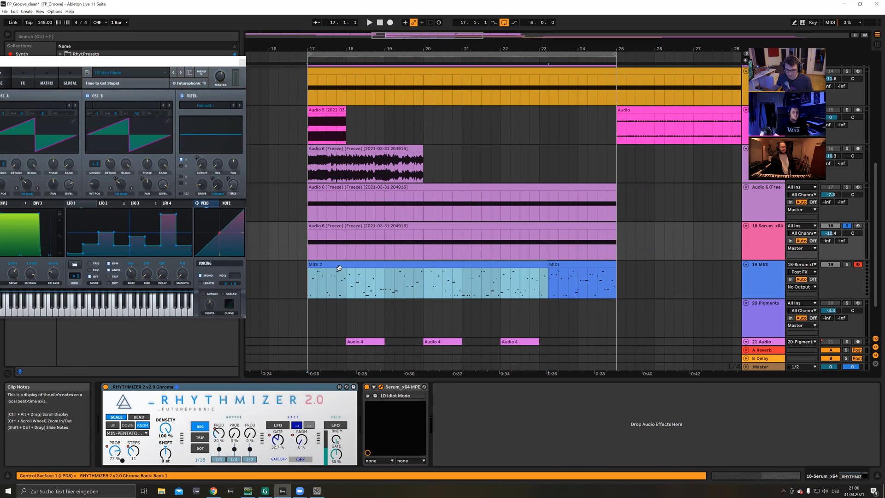
left_click_drag(346, 296, 378, 290)
left_click(376, 296)
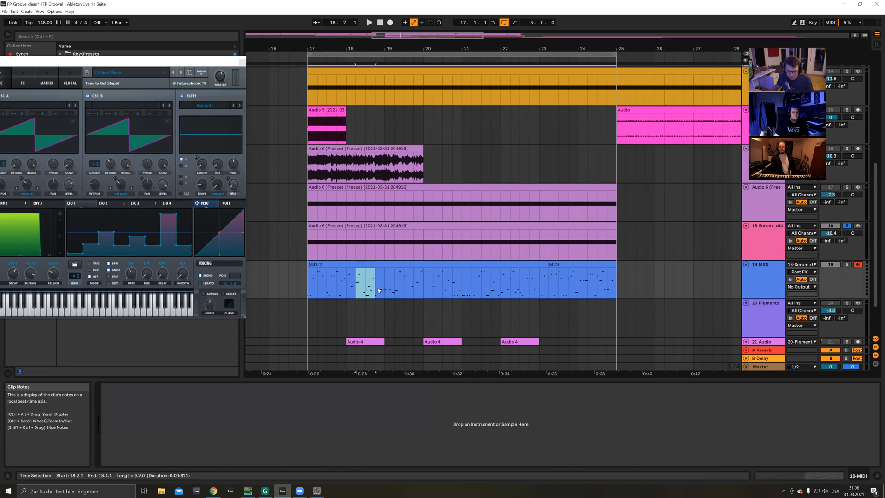
left_click(365, 291)
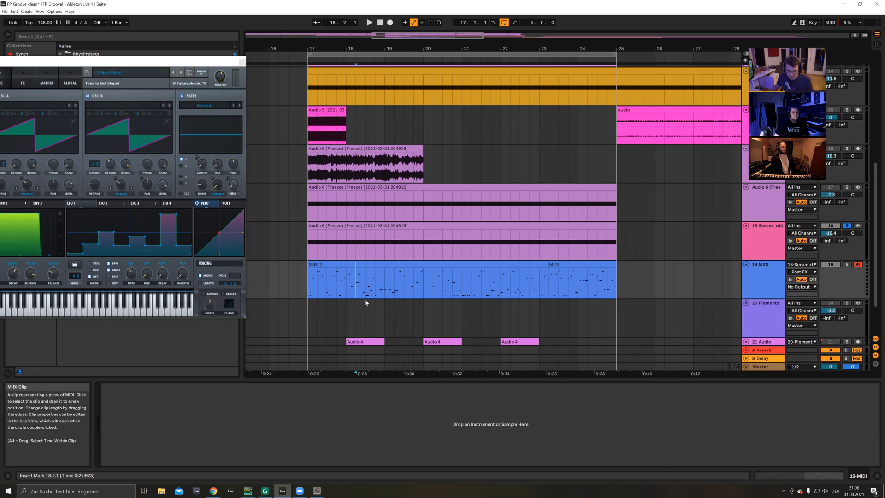
left_click_drag(358, 285, 383, 287)
Step: Move the Serum track's existing clip to bar 25 and turn off Rhythmizer on that track
left_click_drag(329, 223, 730, 223)
left_click(766, 238)
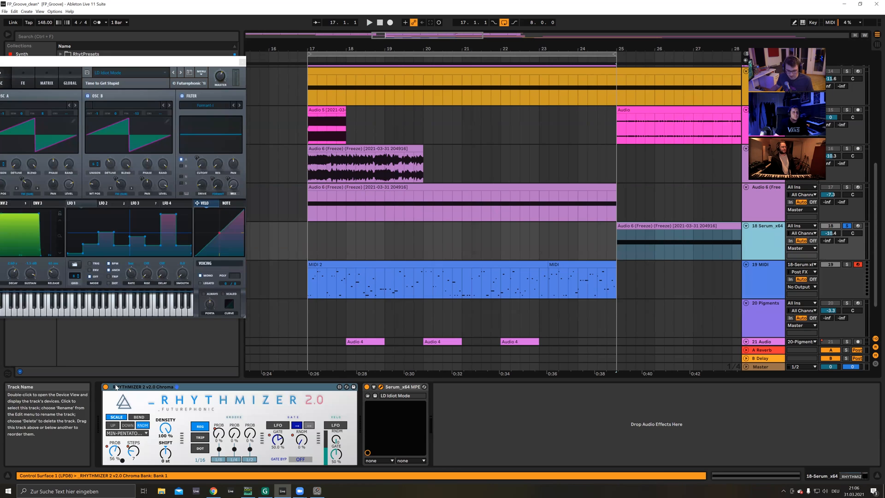
Step: Copy a short phrase of the recorded MIDI clip to bar 17 of the Serum track and play it back
left_click(352, 289)
left_click_drag(353, 290, 337, 237)
key("space")
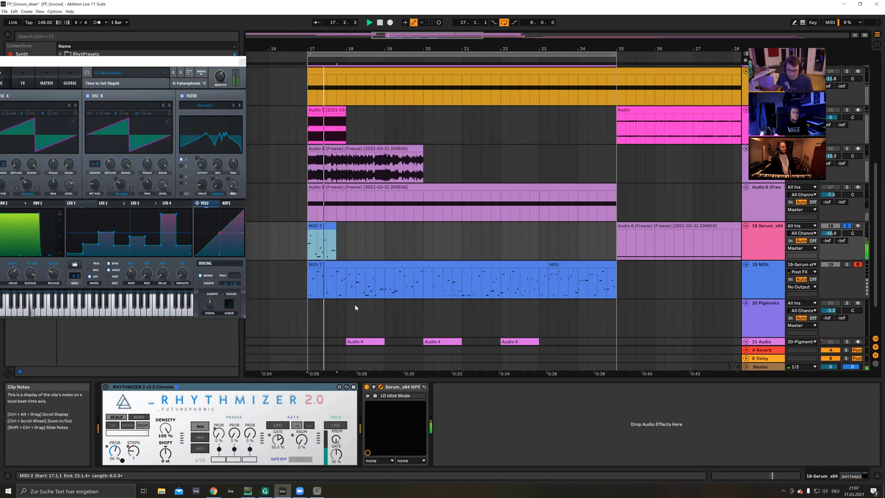
key("space")
left_click(302, 247)
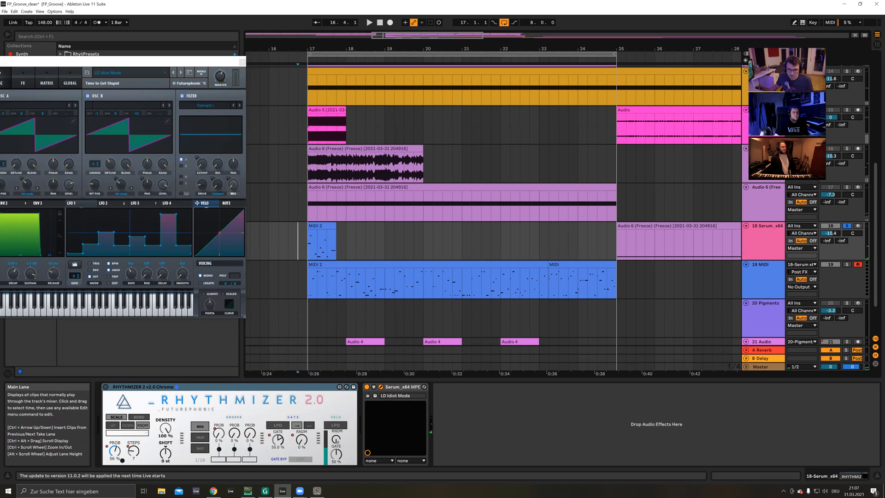
left_click_drag(319, 49, 308, 222)
left_click(289, 252)
key("space")
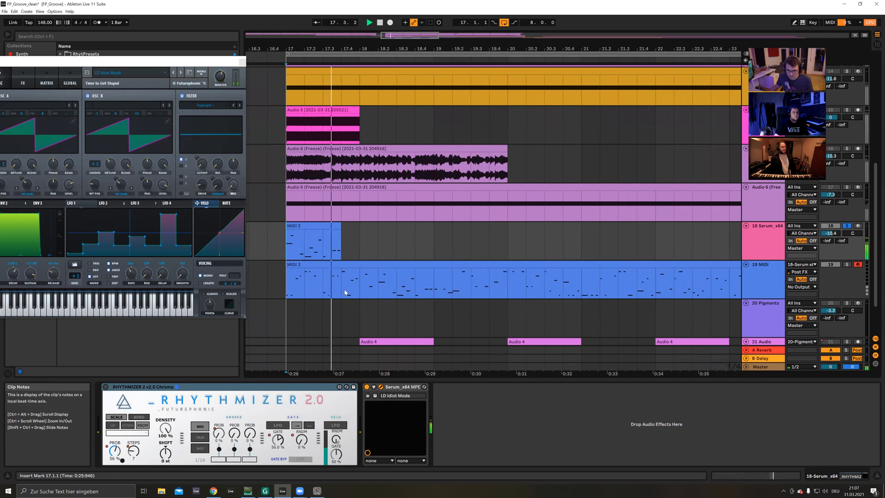
Step: Copy a second short phrase of the recorded MIDI to the Serum track at 18.3.1
left_click_drag(406, 292, 421, 237)
key("s")
key("space")
key("space")
left_click(399, 292)
left_click(289, 247)
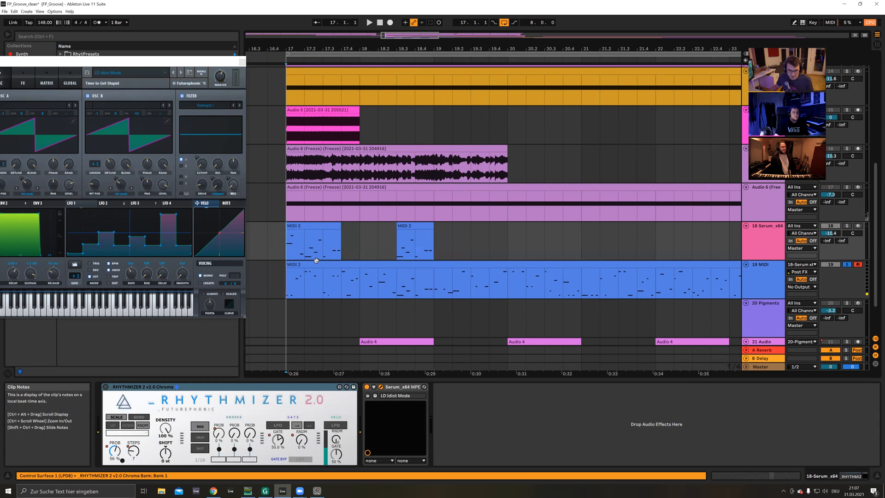
Step: Examine the notes of the first MIDI phrase on the Serum track in the note editor, then return to the arrangement
double_click(311, 227)
left_click(394, 380)
left_click(353, 344)
left_click(346, 336)
mouse_move(388, 330)
left_mouse_down()
mouse_move(352, 389)
mouse_move(394, 381)
left_mouse_up()
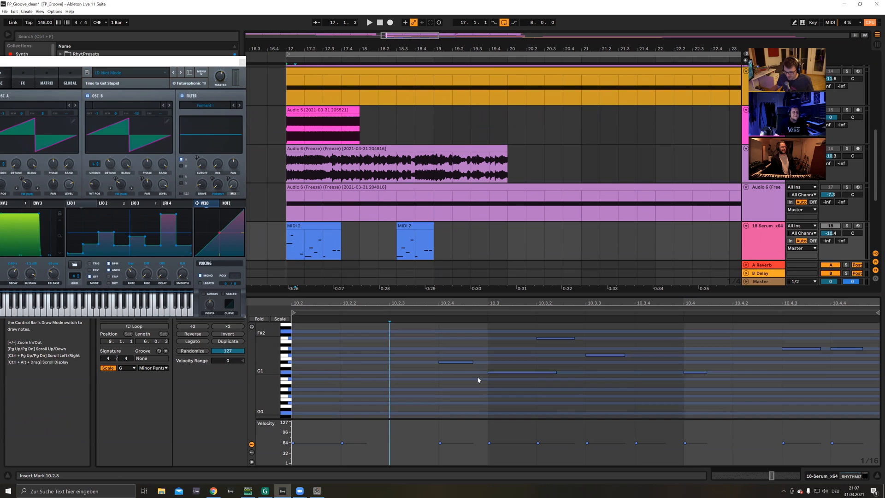
left_click(715, 237)
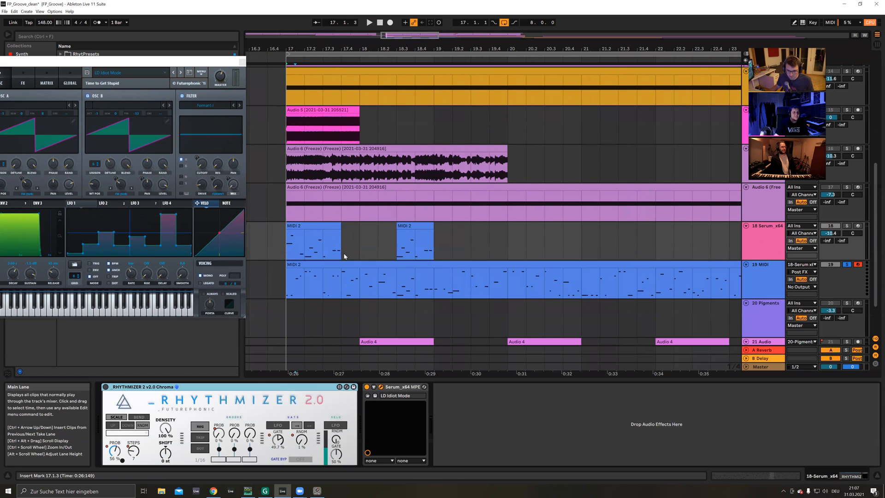
Step: Solo the Serum track again and play back its two copied MIDI phrases
key("space")
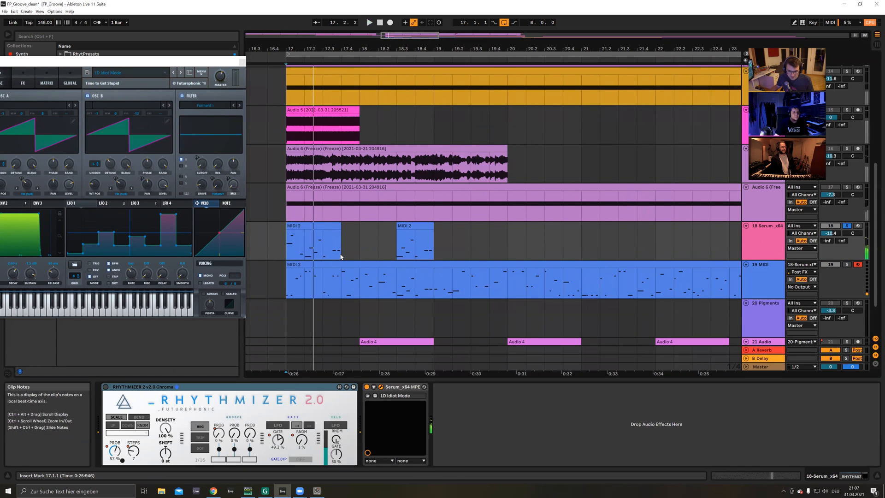
left_click(414, 251)
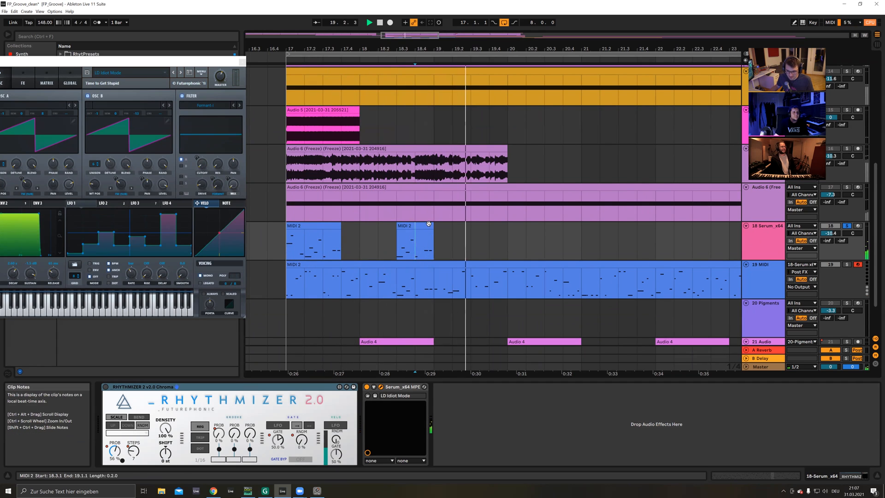
left_click(417, 226)
key("space")
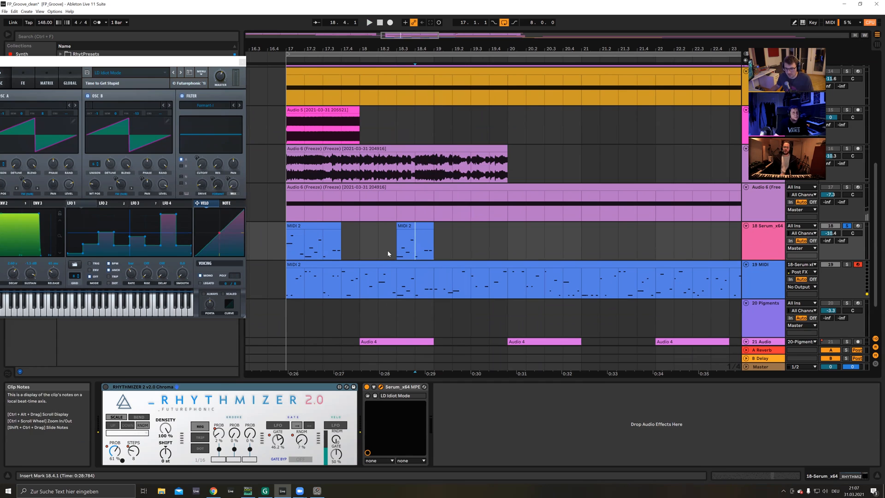
left_click(408, 209)
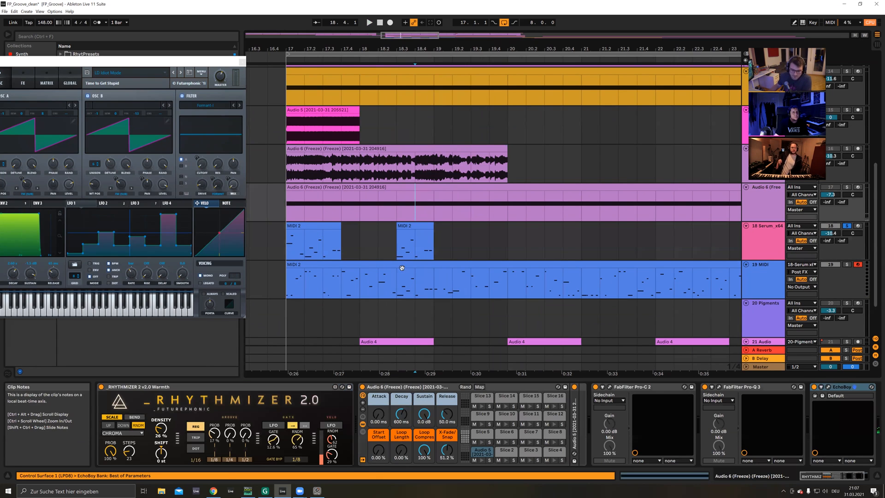
left_click(402, 251)
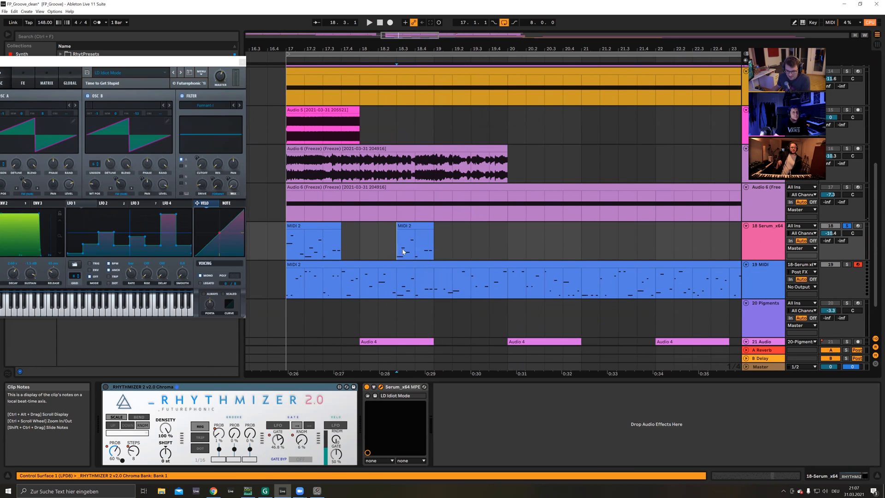
left_click(395, 205)
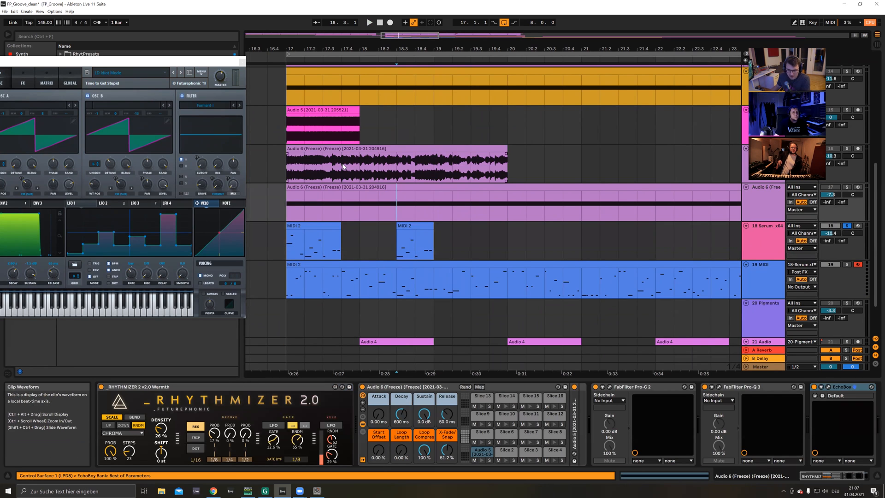
scroll(386, 243, "up", 5)
left_click(361, 224)
left_click(294, 242)
left_click(379, 267)
left_click(381, 297)
scroll(383, 276, "down", 5)
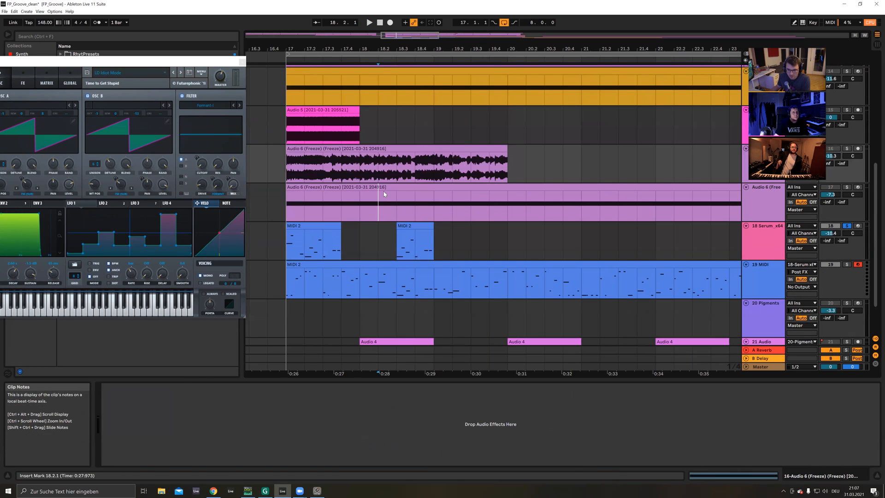
left_click(408, 245)
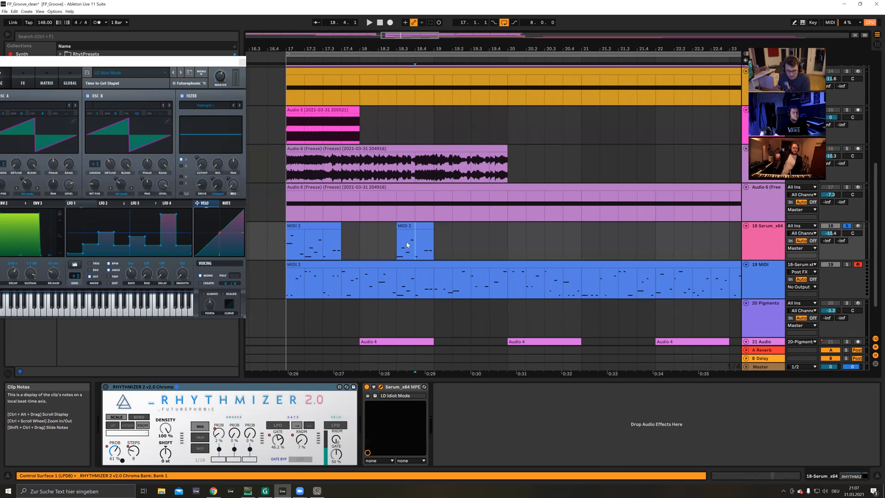
left_click(253, 388)
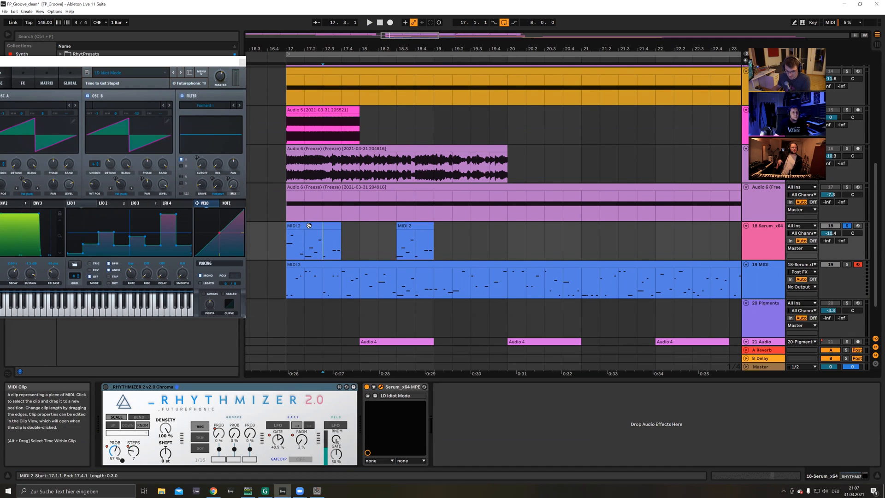
Step: Open the first MIDI phrase on the Serum track to examine its notes and their spacing, then return to the track's devices
double_click(312, 256)
left_click(369, 338)
scroll(366, 348, "down", 3)
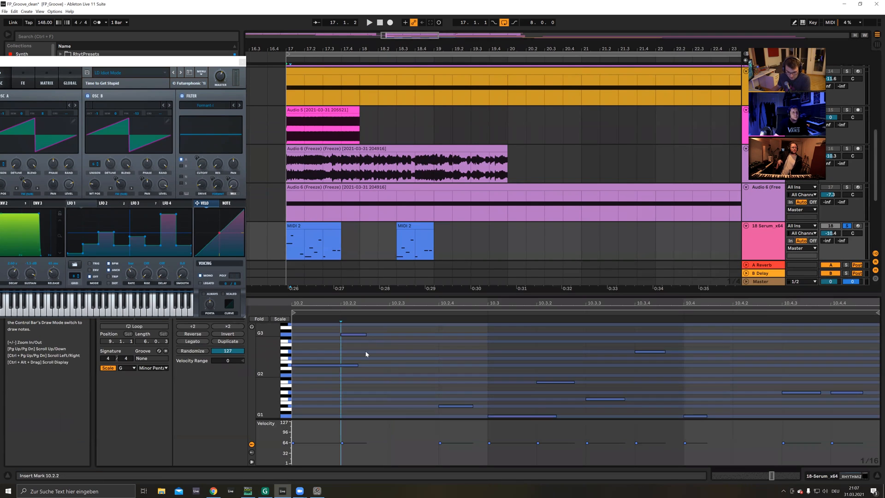
left_click_drag(375, 378, 327, 329)
left_click(331, 344)
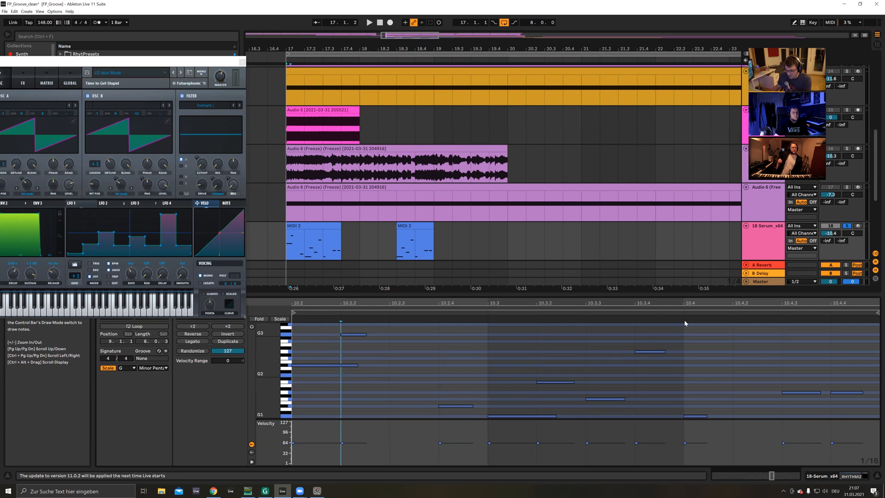
left_click(529, 380)
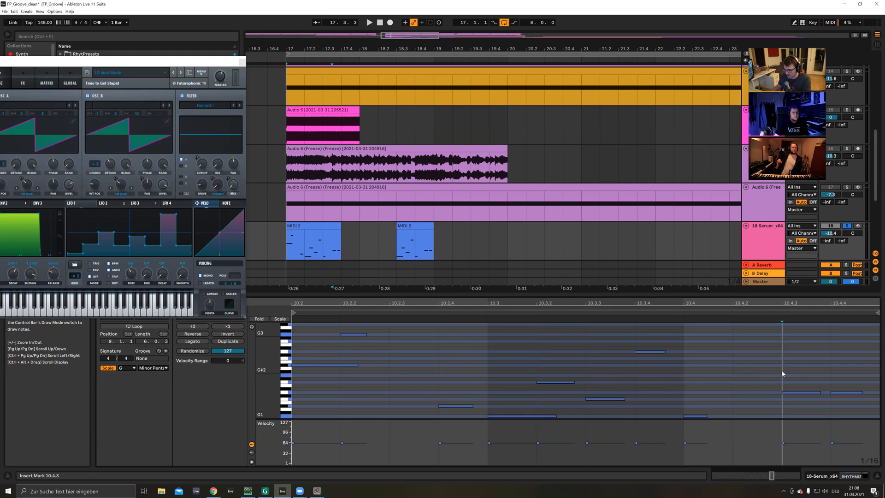
left_click(773, 244)
left_click(307, 235)
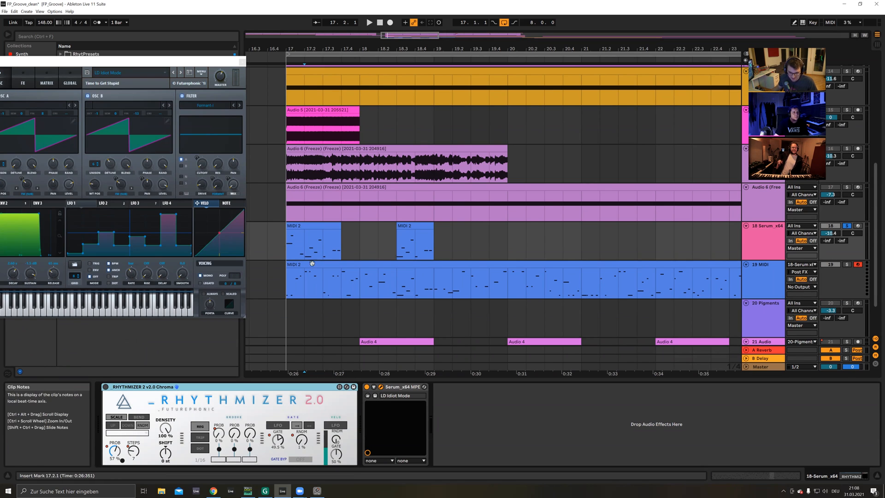
Step: Extend the start of the second MIDI phrase on the Serum track back to 18.2.1 and play it
scroll(297, 166, "up", 4)
left_click(310, 100)
scroll(329, 320, "down", 4)
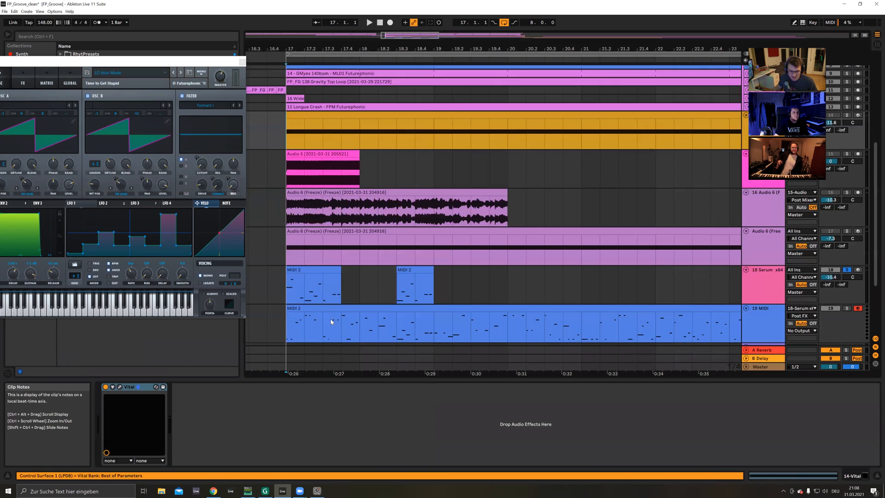
left_click(299, 216)
left_click(290, 243)
key("space")
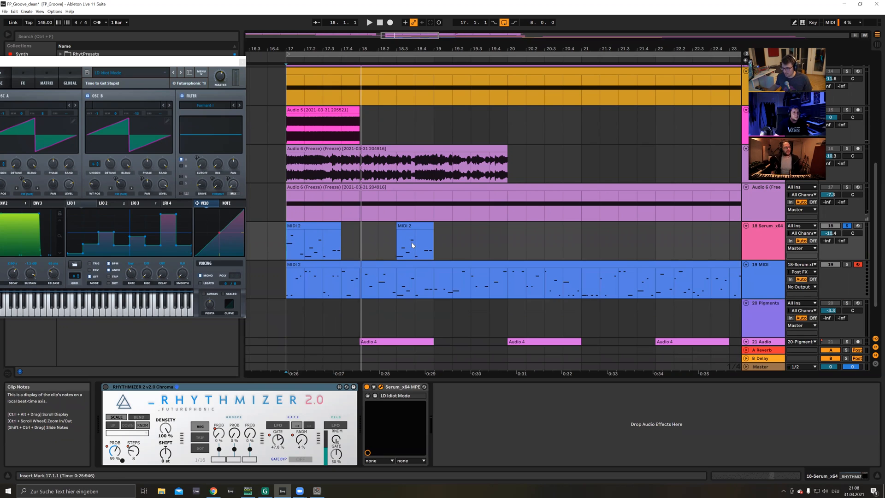
left_click_drag(397, 231, 463, 233)
key("space")
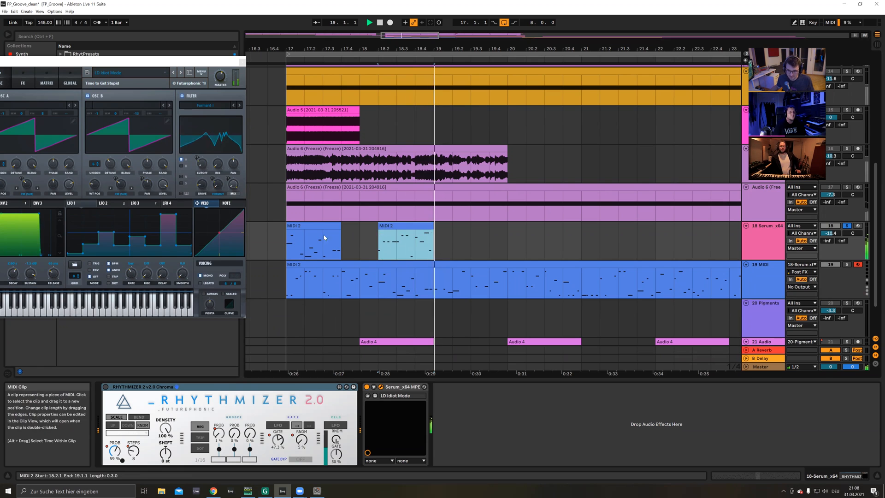
Step: Play both phrases from bar 17 with the Serum track unsoloed and set its volume to -9.0
left_click(292, 244)
key("space")
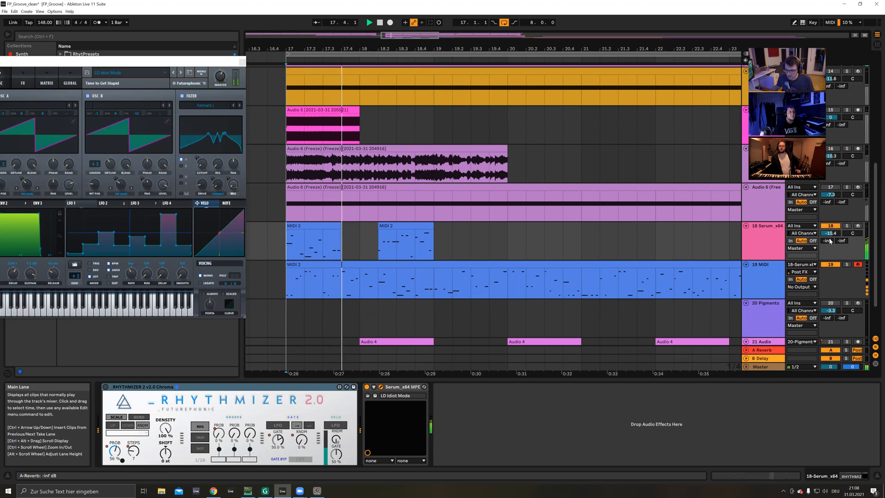
left_click_drag(830, 234, 830, 230)
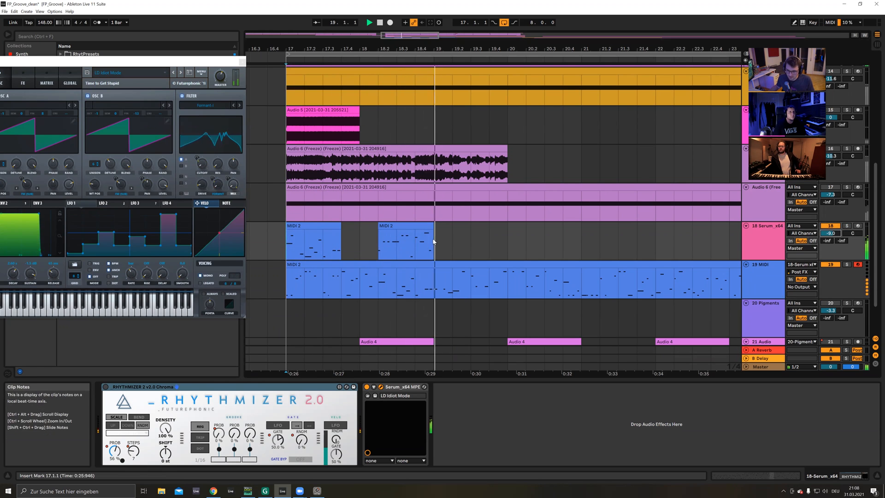
Step: Duplicate the two-bar pattern of both Serum phrases until it fills bar 17 to bar 25
left_click_drag(436, 241, 282, 249)
key("ctrl+d")
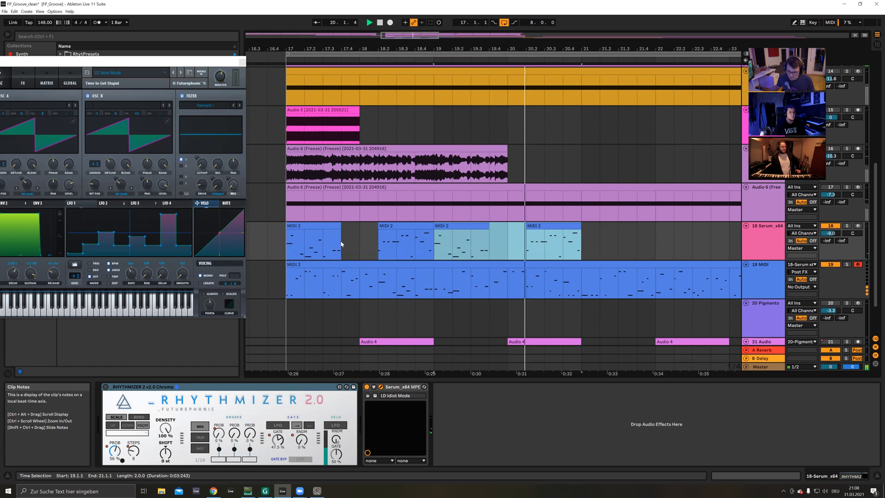
left_click(279, 244, "shift")
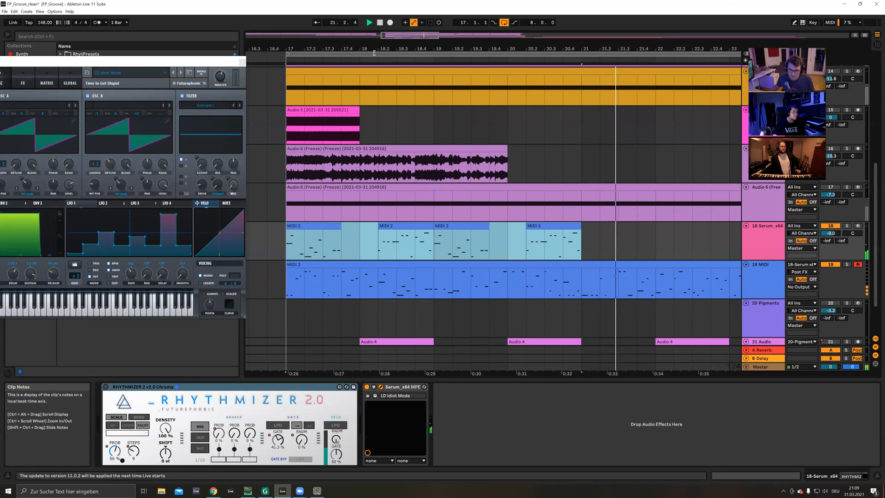
key("ctrl+d")
left_click_drag(368, 54, 504, 51)
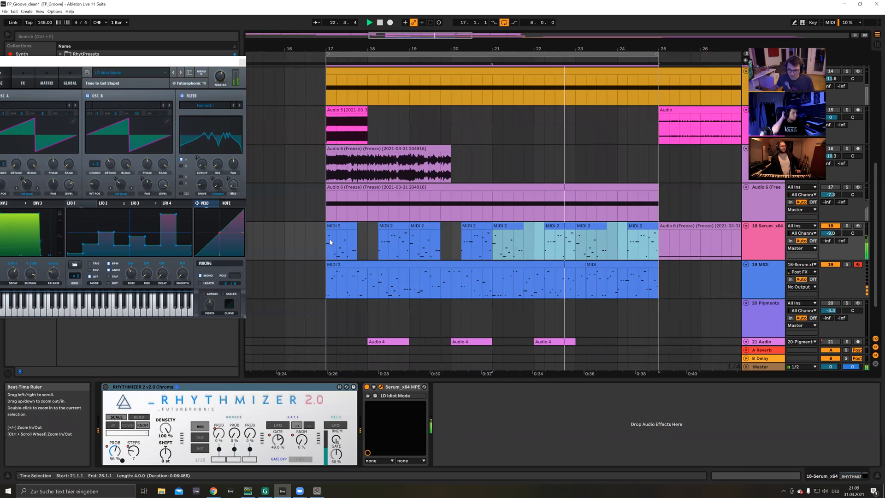
Step: Loop playback over the eight bars of Serum phrases from 17.1.1 to 25.1.1
left_click(329, 242, "shift")
left_click(326, 240, "shift")
key("ctrl+l")
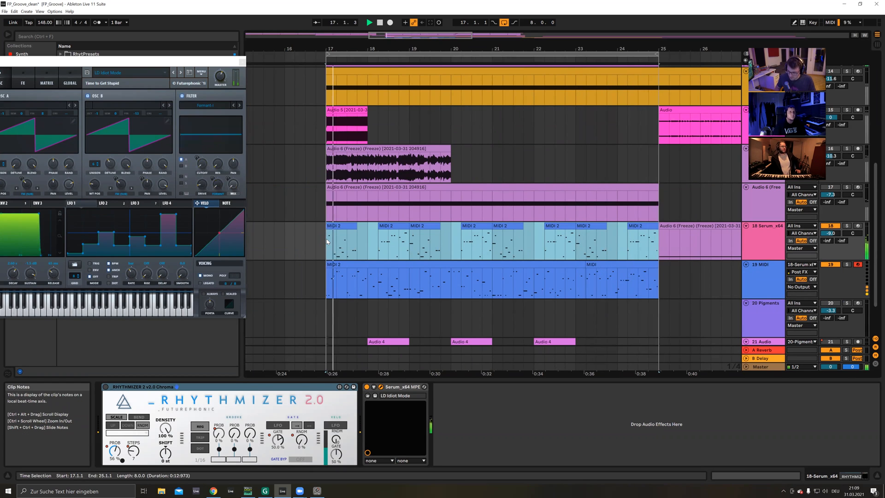
left_click(367, 242)
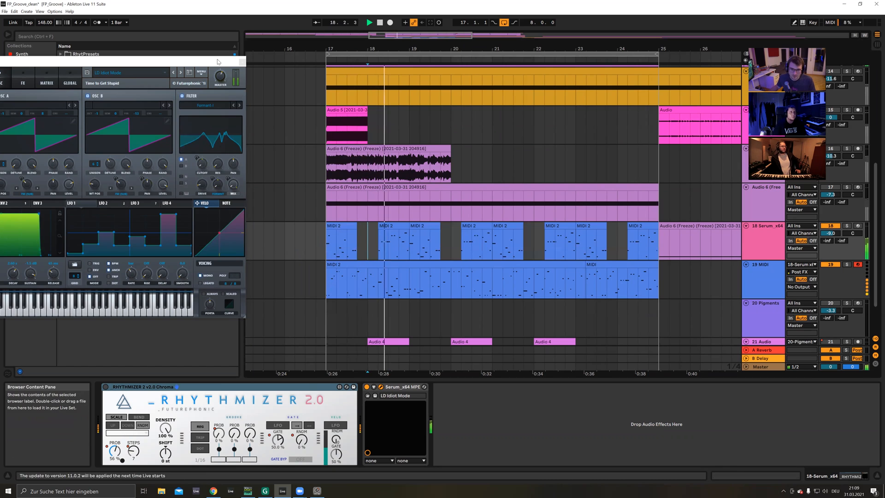
Step: Tweak Serum's macro knobs, including Open and Idiot Mode, during playback and move the plug-in window off the clips
left_click_drag(236, 61, 453, 73)
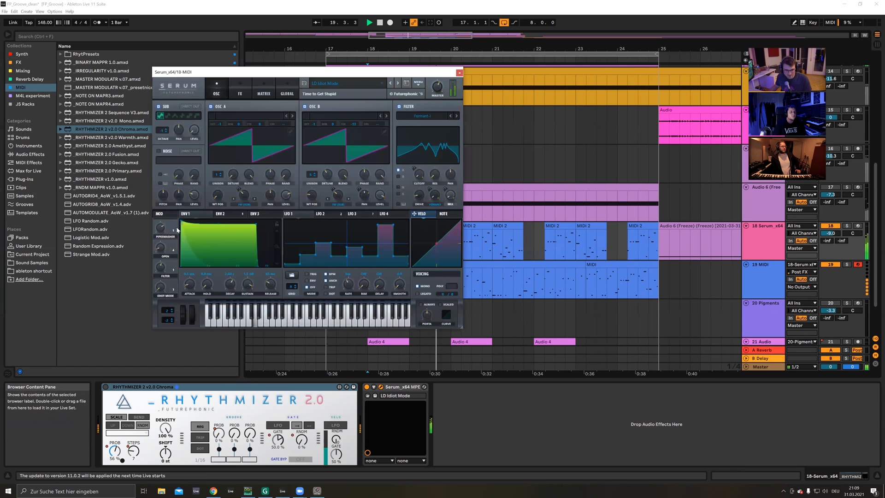
mouse_move(159, 240)
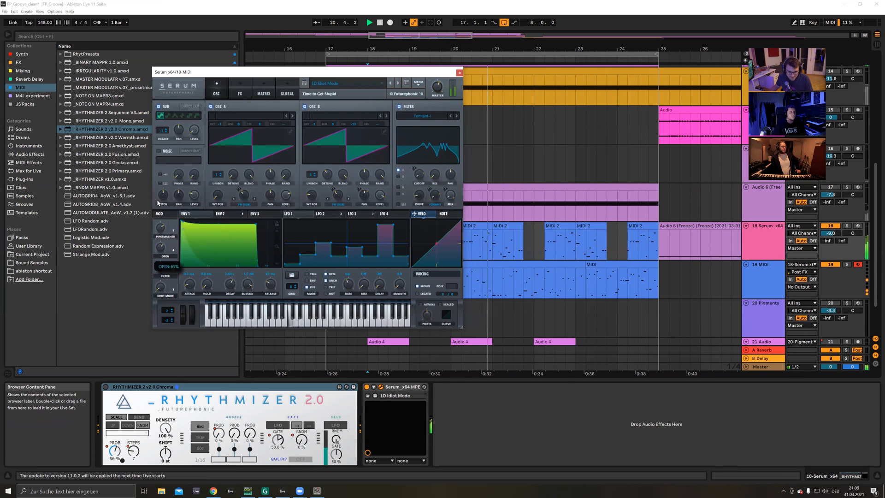
left_click_drag(160, 228, 160, 254)
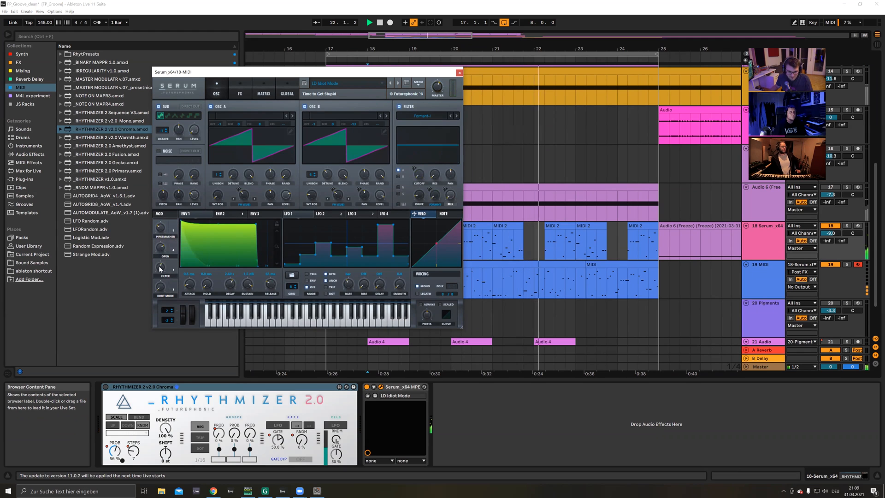
mouse_move(155, 265)
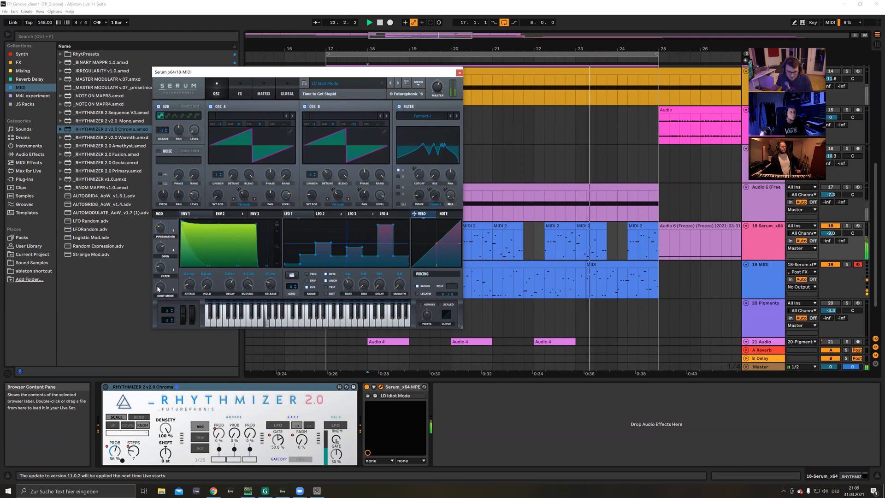
left_click_drag(158, 244, 159, 230)
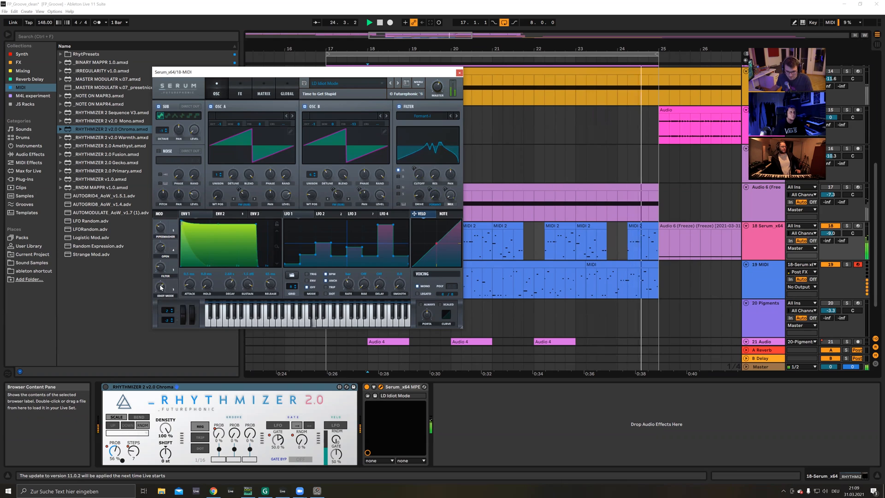
left_click_drag(160, 283, 160, 302)
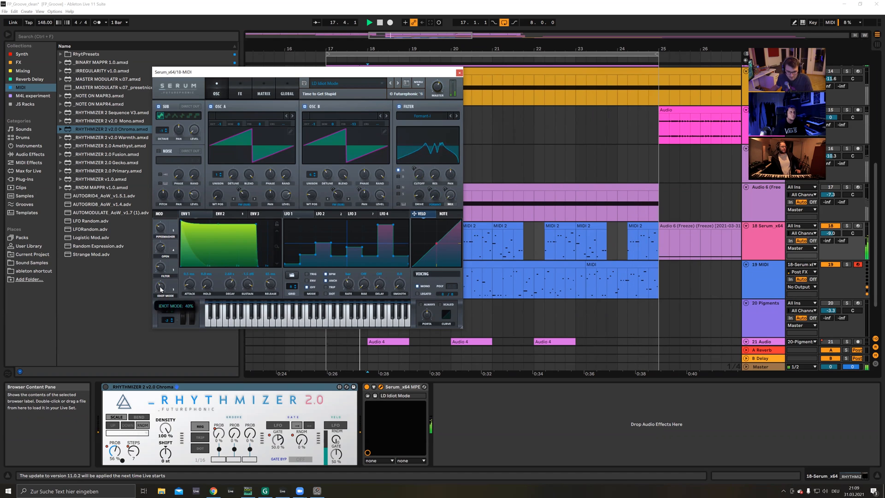
left_click_drag(160, 240, 160, 221)
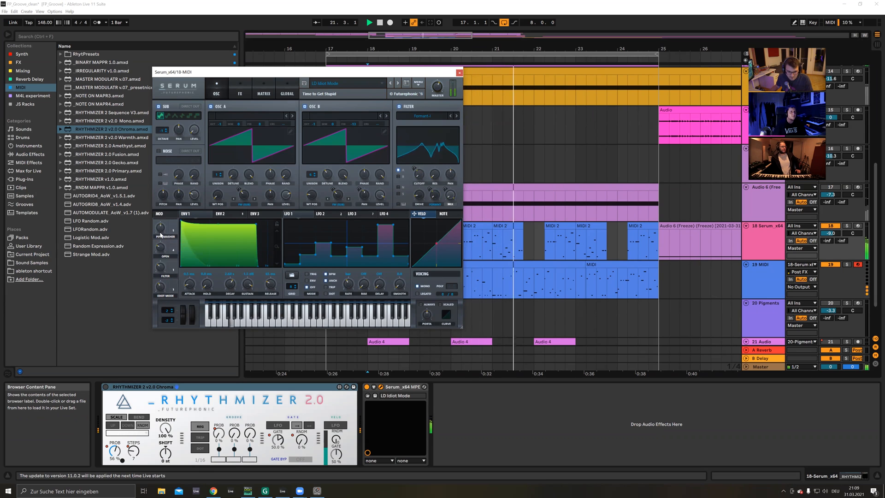
left_click(520, 250)
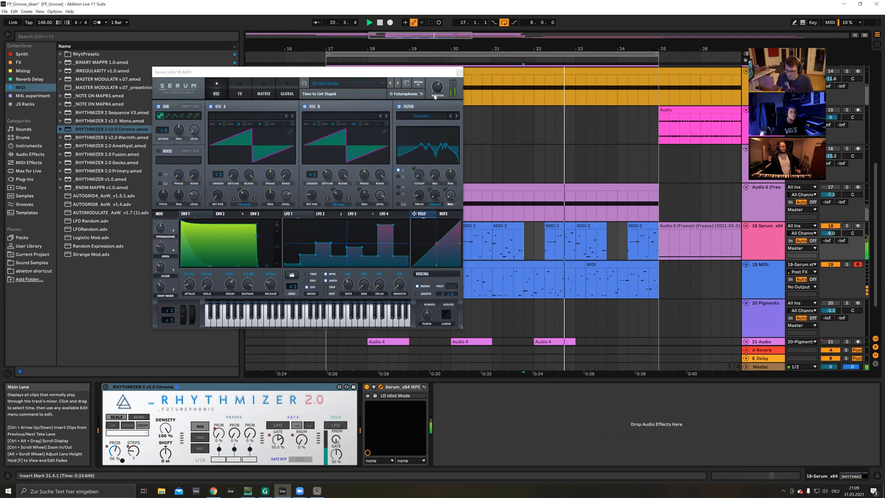
left_click_drag(415, 72, 242, 48)
Step: Stop playback and consolidate all MIDI phrases on the Serum track into one clip from bar 17 to bar 25
double_click(342, 226)
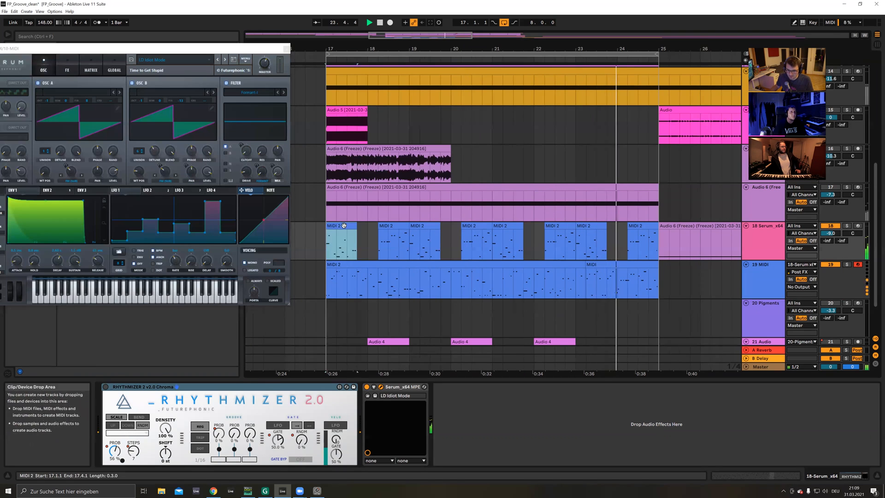
left_click(646, 224, "shift")
key("space")
key("ctrl+j")
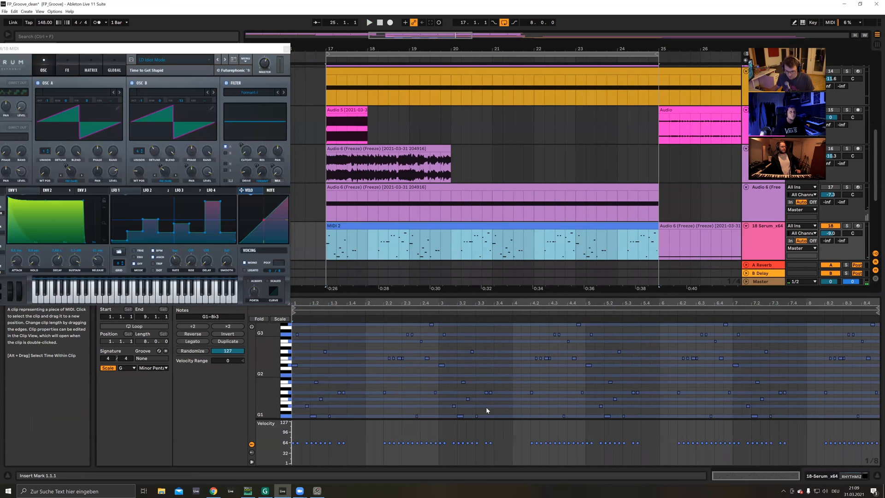
Step: Transpose all notes of the consolidated Serum clip down one octave and play it back
left_click(389, 384)
left_click_drag(269, 383, 244, 384)
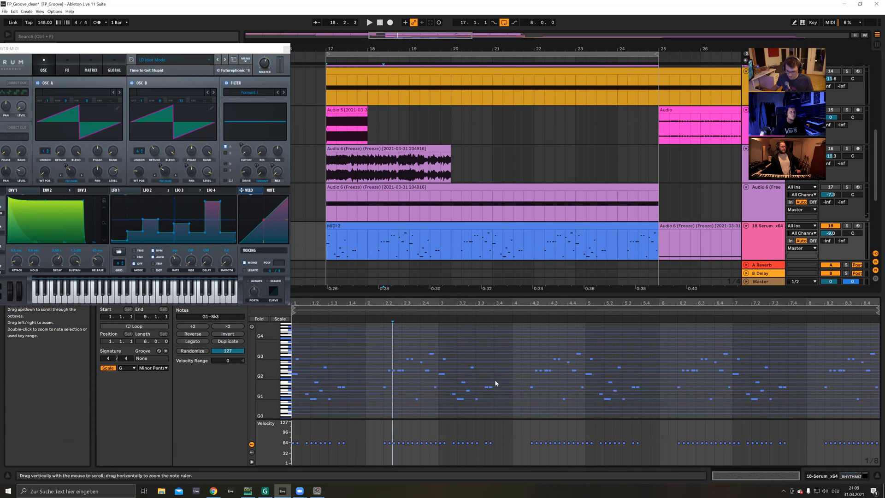
key("ctrl+a")
key("shift+Down")
key("space")
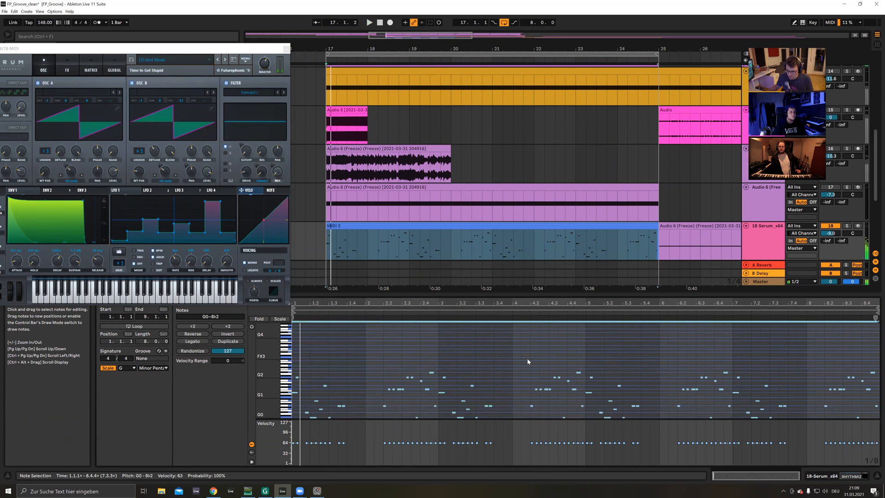
Step: Reopen the consolidated Serum clip in the note editor and transpose all its notes back up one octave
double_click(766, 235)
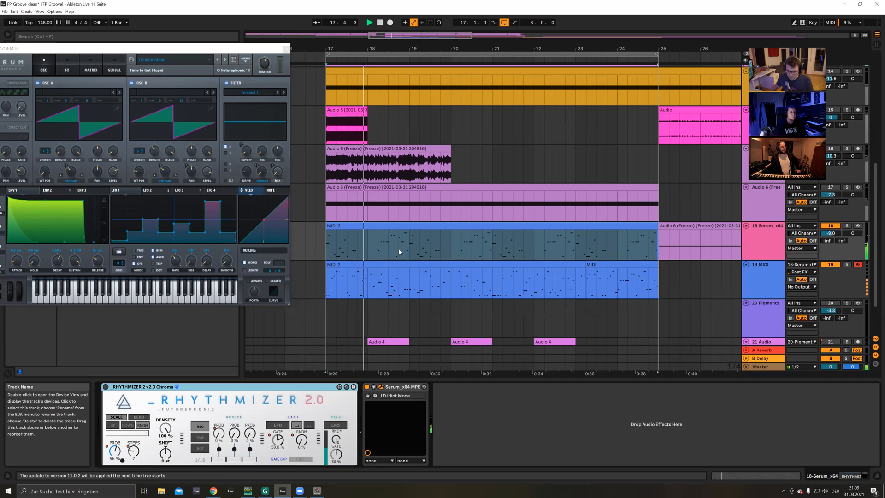
left_click(408, 227)
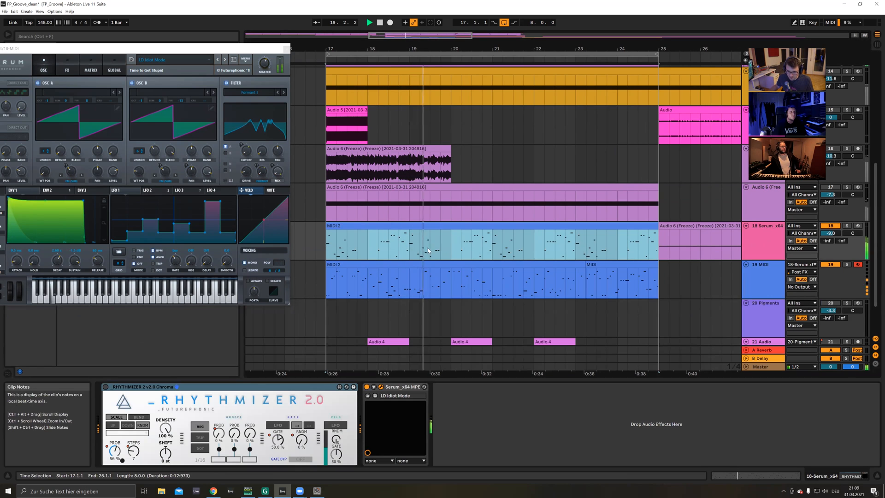
double_click(415, 226)
key("shift+Up")
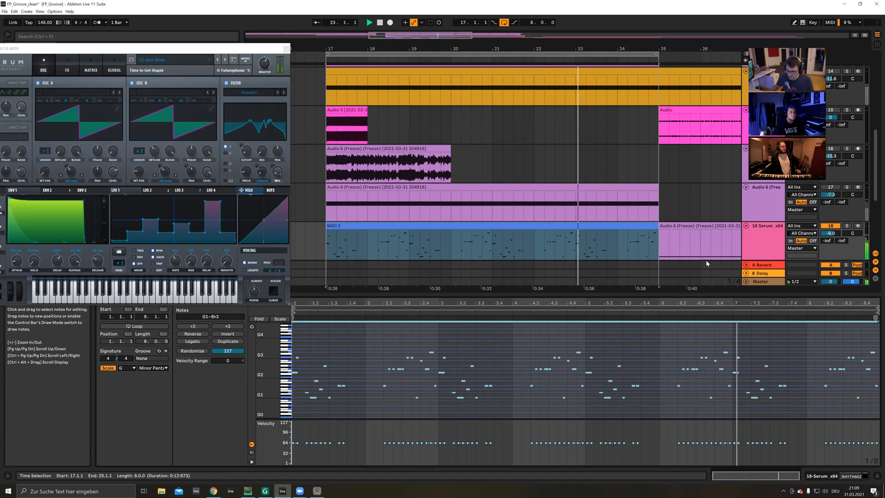
Step: Stop playback and examine the consolidated Serum clip's lower notes and its scale root setting
left_click(763, 246)
left_click(386, 364)
key("space")
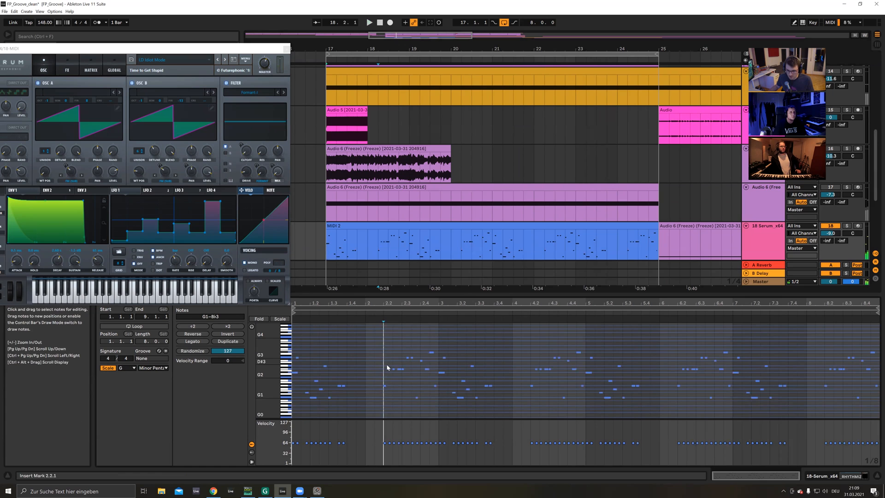
mouse_move(271, 396)
left_mouse_down()
mouse_move(304, 390)
mouse_move(297, 369)
mouse_move(299, 383)
left_mouse_up()
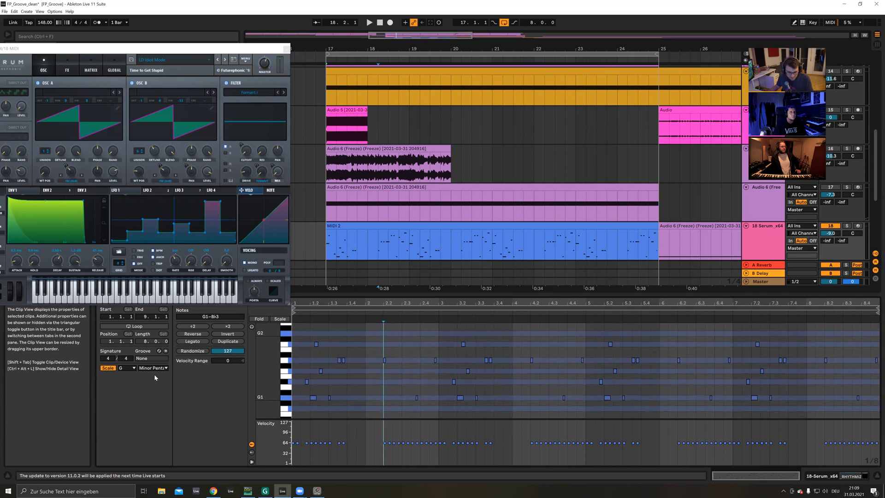
left_click(125, 367)
left_click(124, 369)
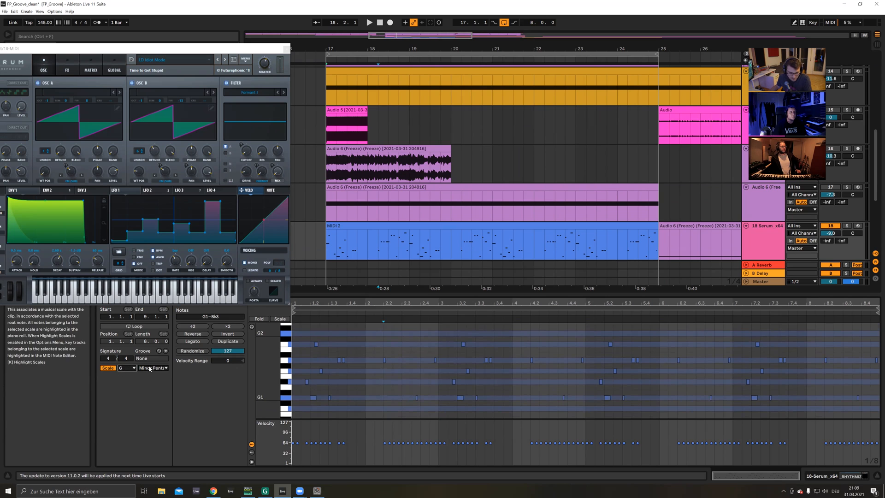
Step: Show the Serum track's devices, enable Rhythmizer briefly to review its scale choices, and deactivate it again
left_click(752, 211)
double_click(763, 237)
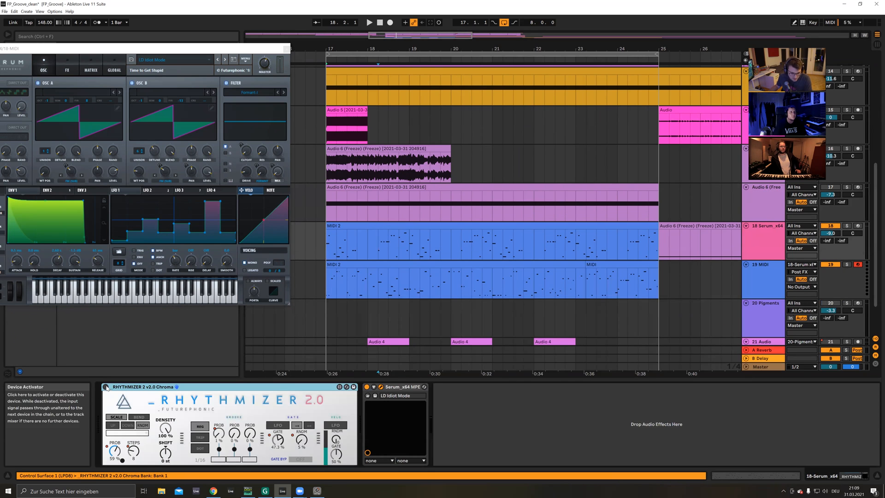
left_click(126, 434)
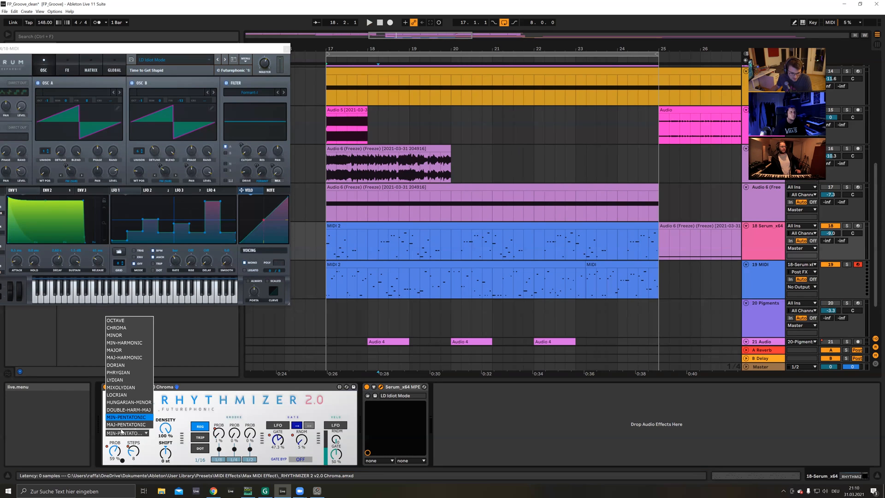
left_click(105, 445)
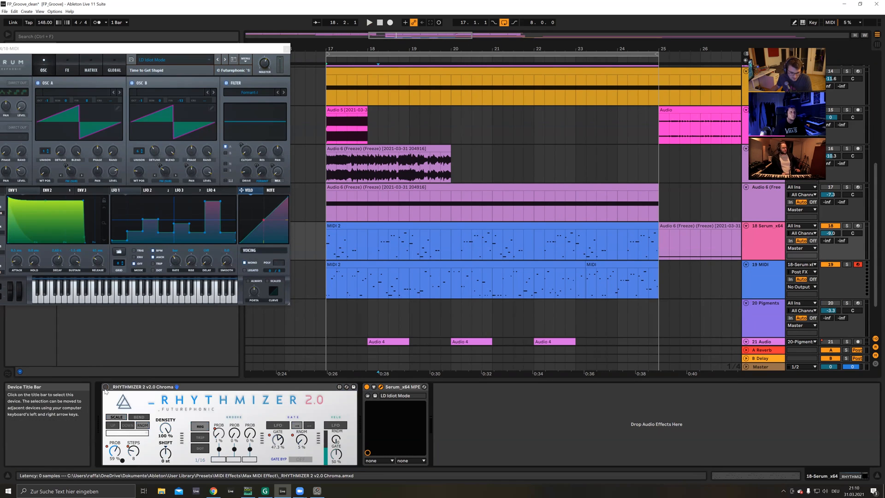
left_click(449, 226)
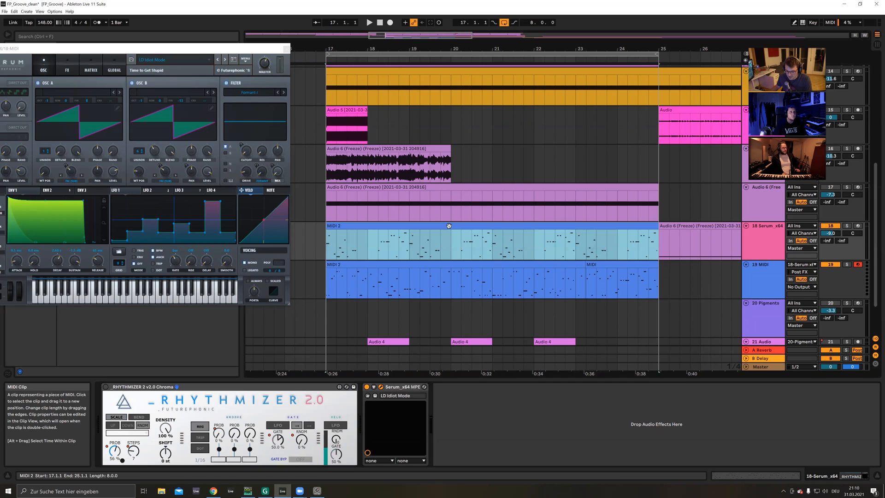
left_click(409, 217)
left_click(440, 242)
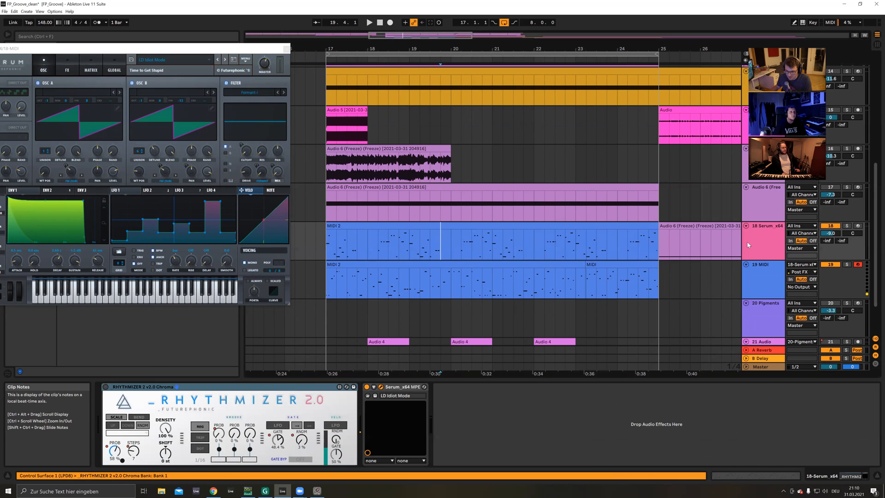
left_click(434, 246)
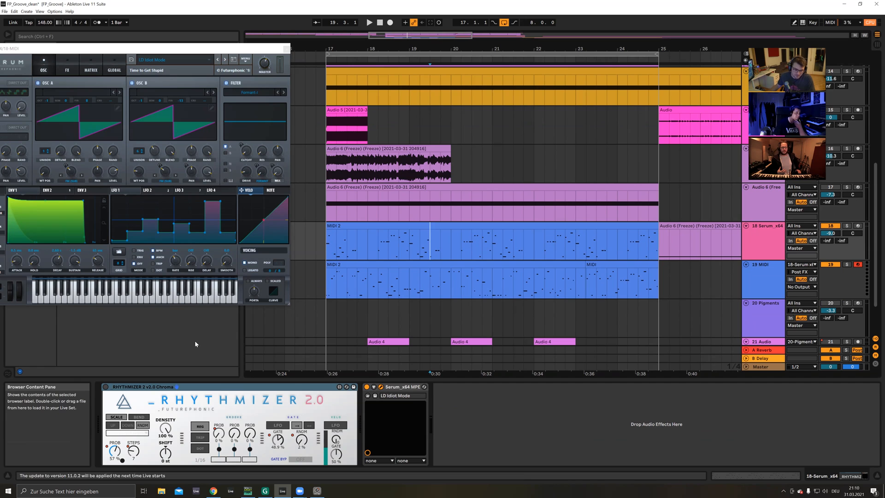
left_click_drag(409, 248, 427, 251)
left_click(429, 251)
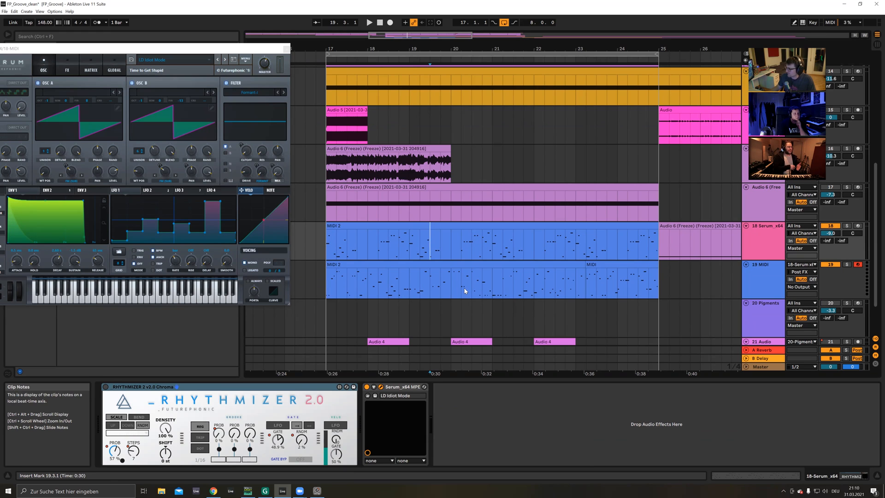
left_click_drag(503, 282, 538, 282)
left_click(534, 282)
left_click(565, 251)
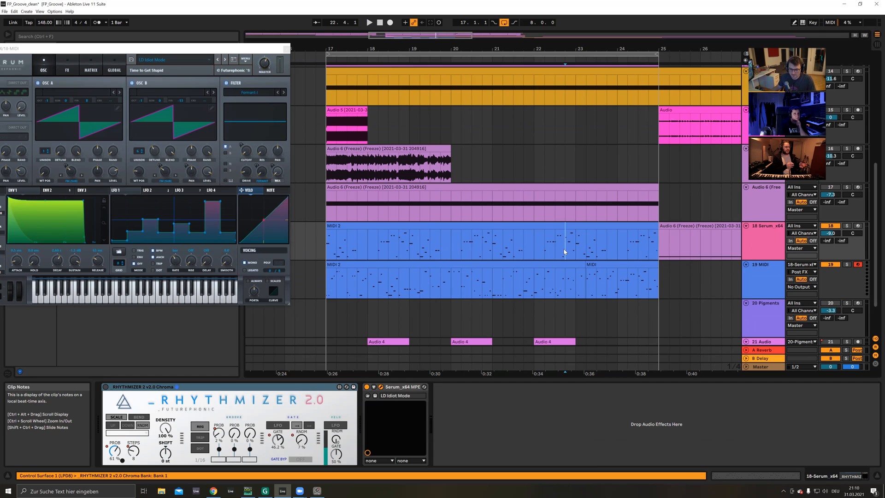
left_click_drag(537, 285, 630, 284)
left_click(611, 286)
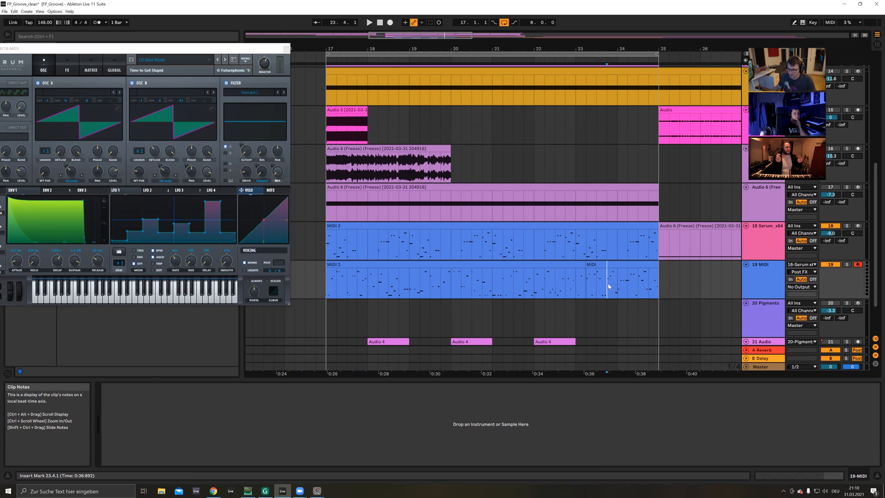
mouse_move(608, 286)
left_mouse_down()
mouse_move(637, 284)
mouse_move(621, 283)
left_mouse_up()
left_click(636, 284)
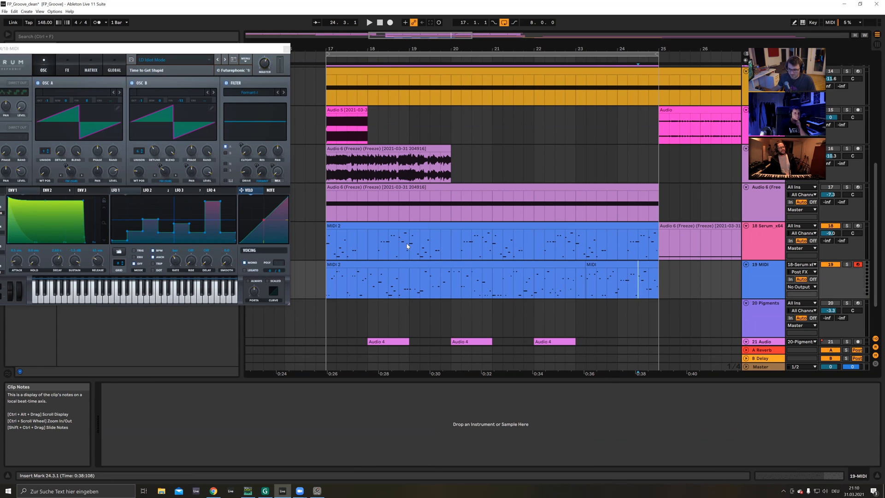
left_click(332, 252)
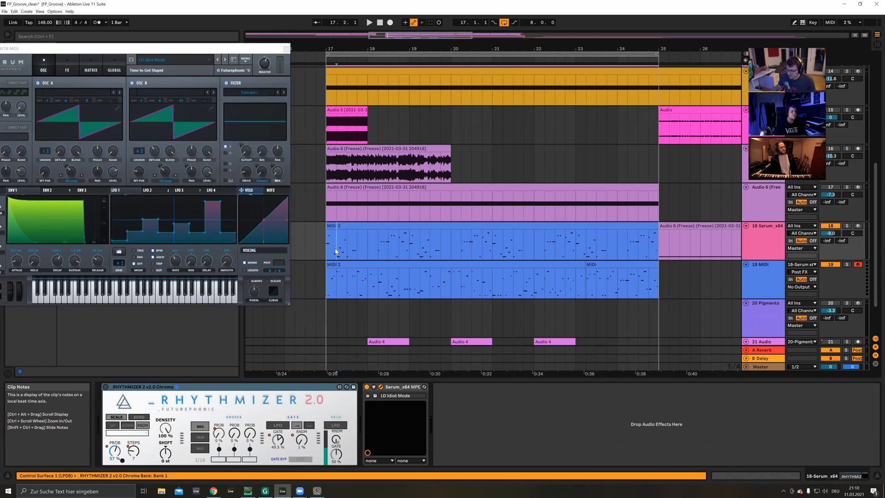
Step: Reopen the consolidated Serum clip, try the Hirajoshi scale on it, and set the scale back to Minor Pentatonic
double_click(382, 243)
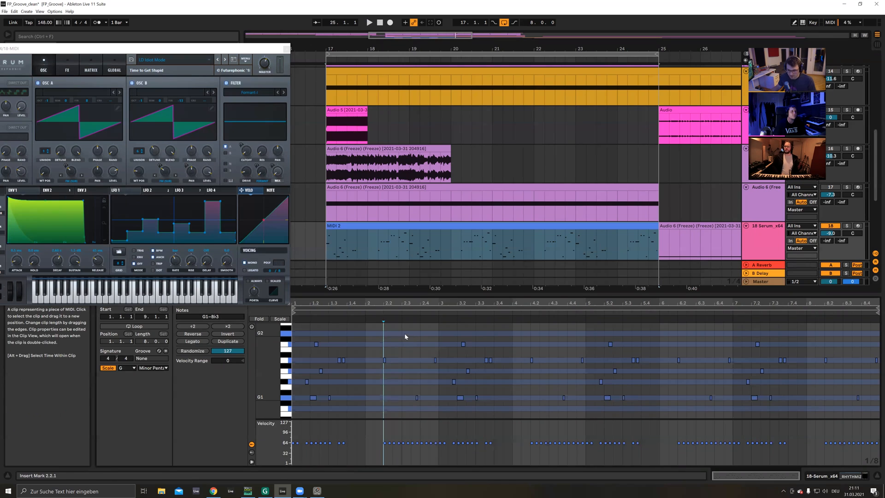
left_click(152, 367)
left_click(152, 314)
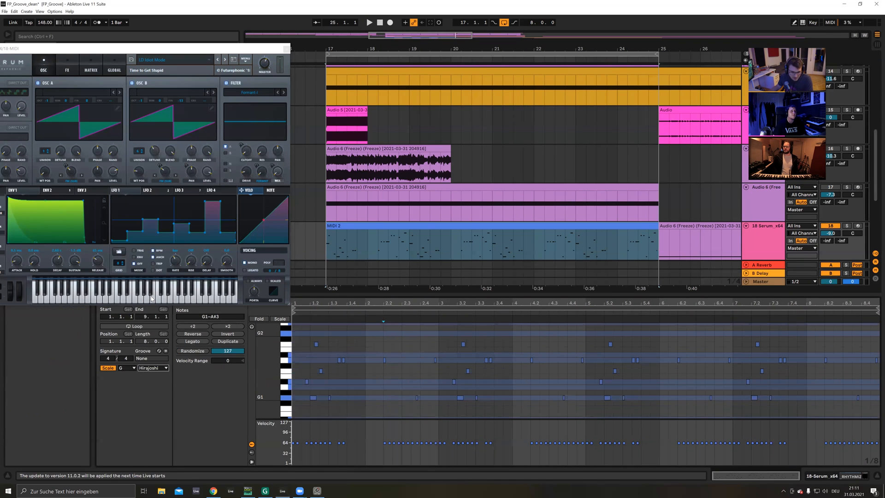
left_click(152, 368)
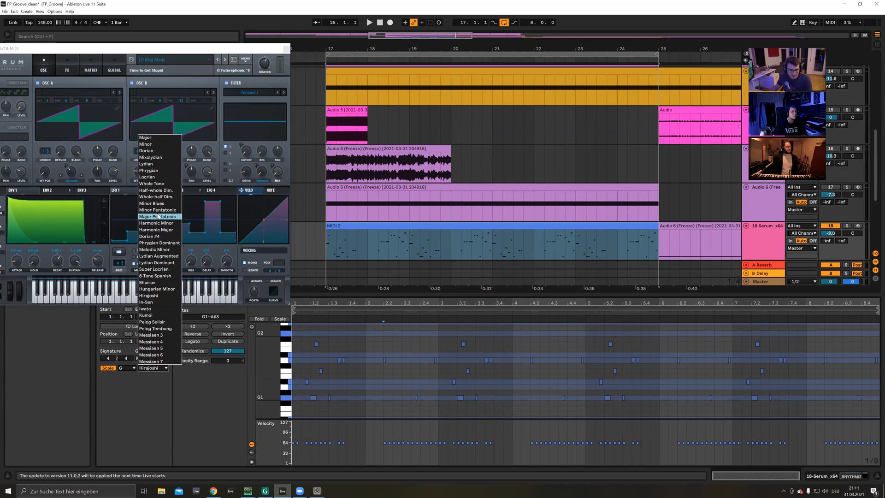
left_click(158, 211)
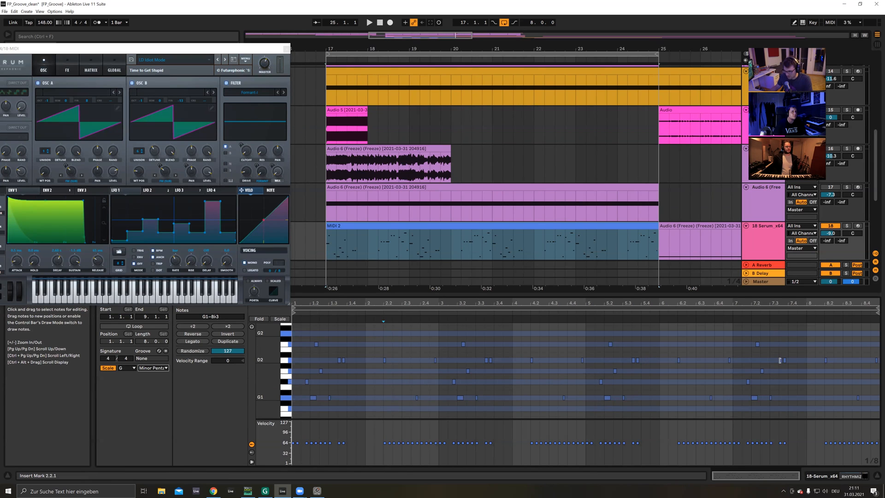
Step: Select the two short D2 notes after beat 1.3 and move them down to B♭1 during playback
left_click_drag(268, 382, 270, 387)
left_click(364, 368)
left_click_drag(351, 370, 329, 342)
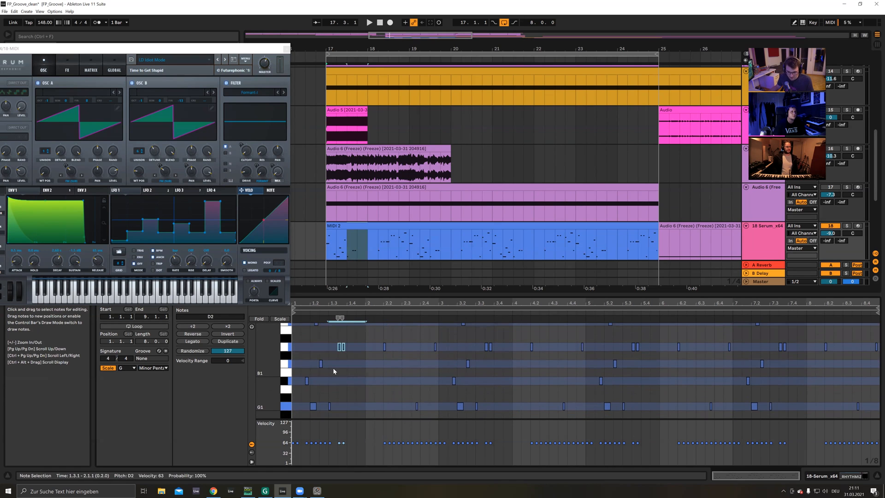
key("space")
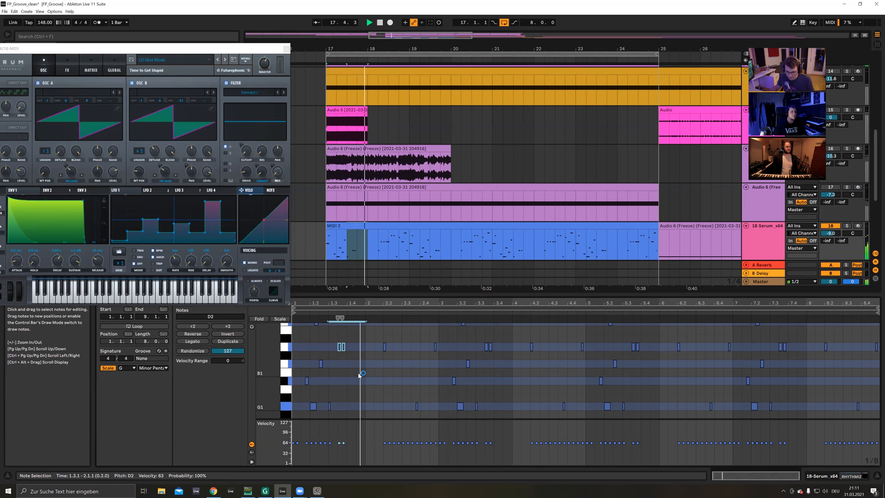
key("Down")
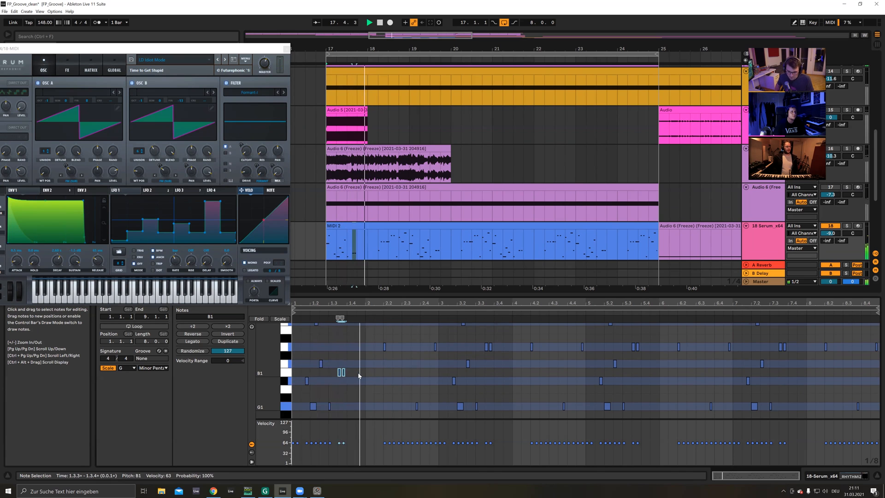
key("Down")
key("Down")
key("Down")
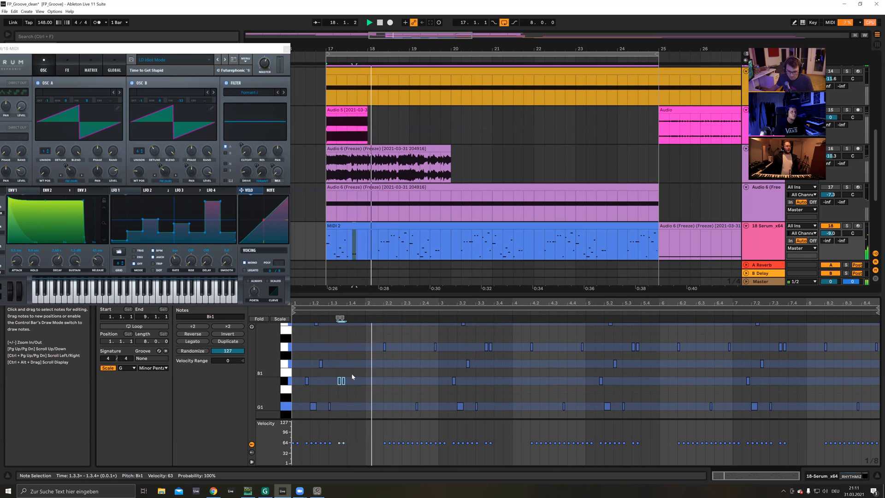
Step: Switch Serum to the LD Inner Maniac preset and lower the Serum track's volume to -13.2 dB
left_click(768, 243)
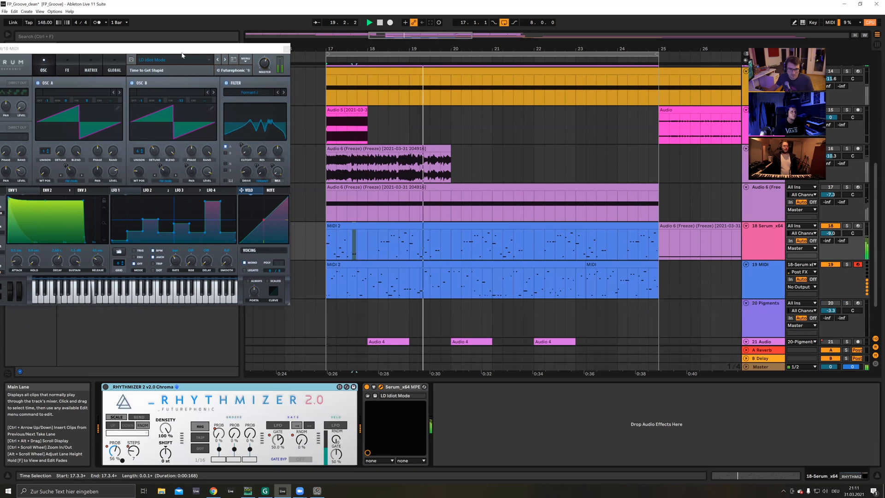
left_click(299, 74)
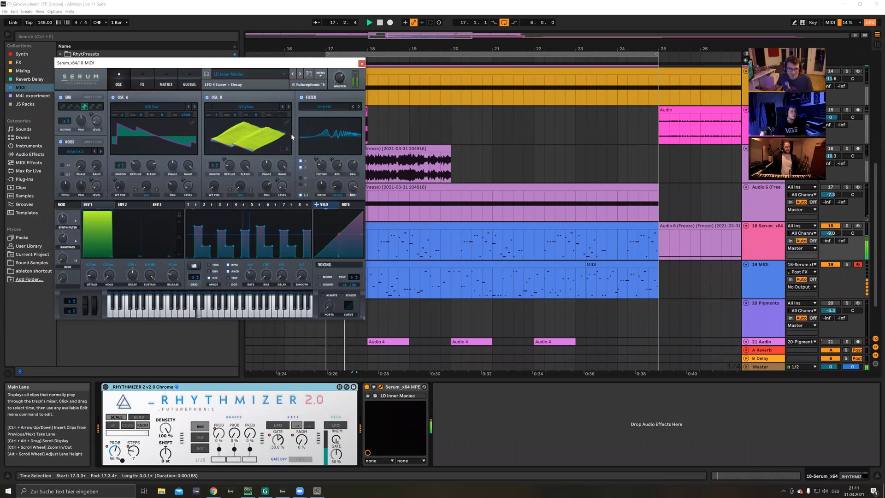
key("space")
left_click_drag(833, 235, 833, 246)
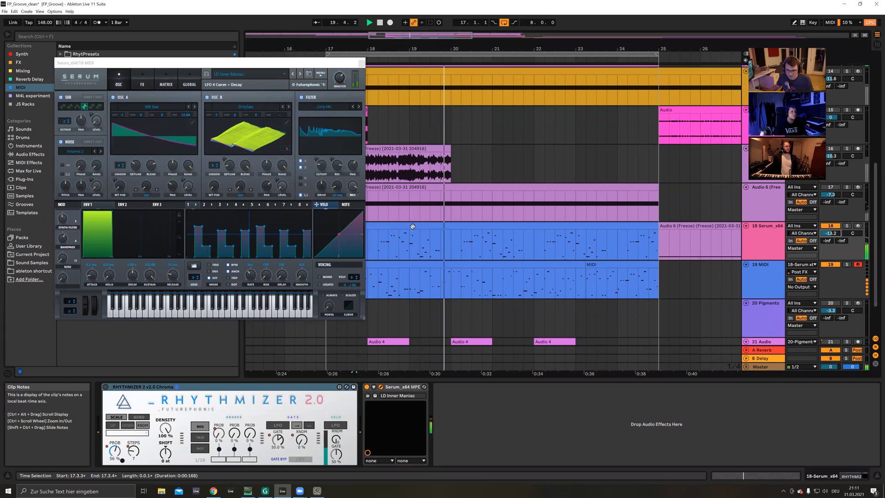
Step: Reopen the Serum clip's notes and advance Serum's presets to LD Liquid Evolution during playback
double_click(452, 253)
left_click(550, 350)
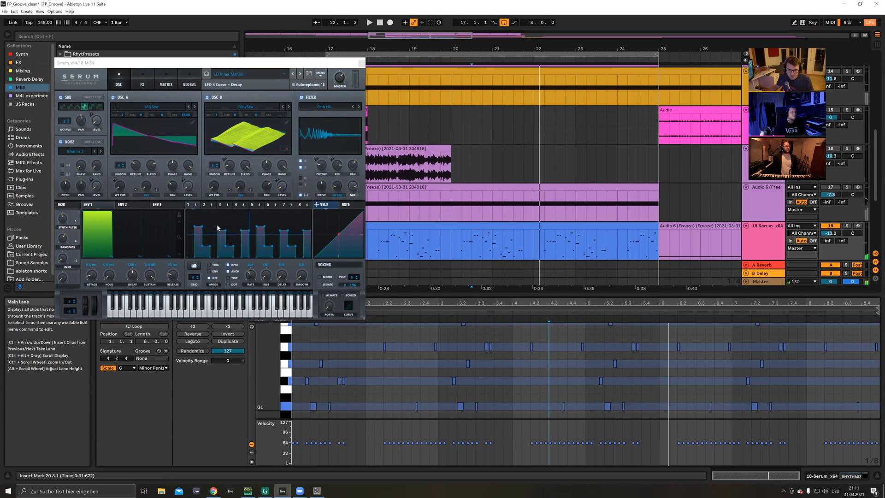
left_click(300, 74)
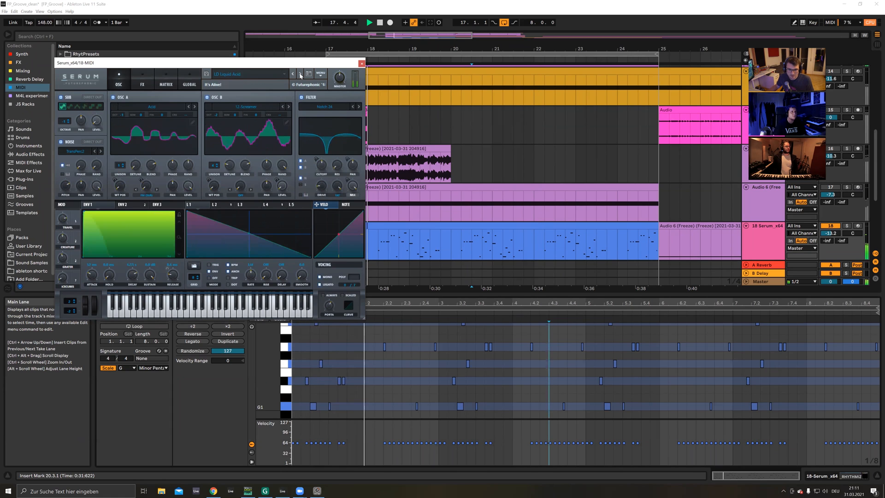
left_click(300, 74)
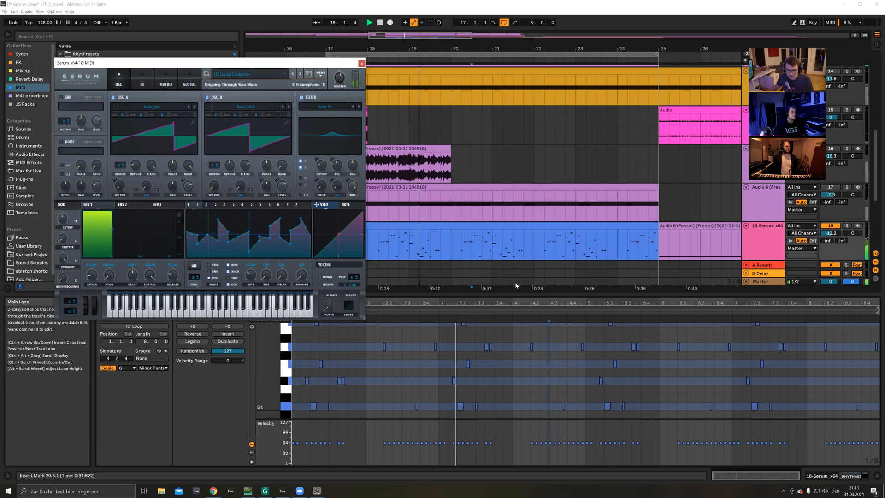
Step: Select all notes in the Serum clip and transpose them down one octave
left_click(544, 384)
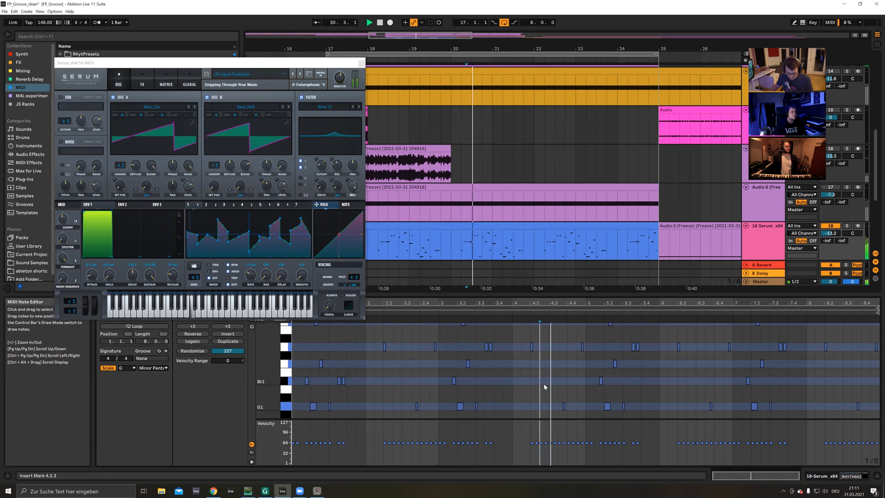
key("ctrl+a")
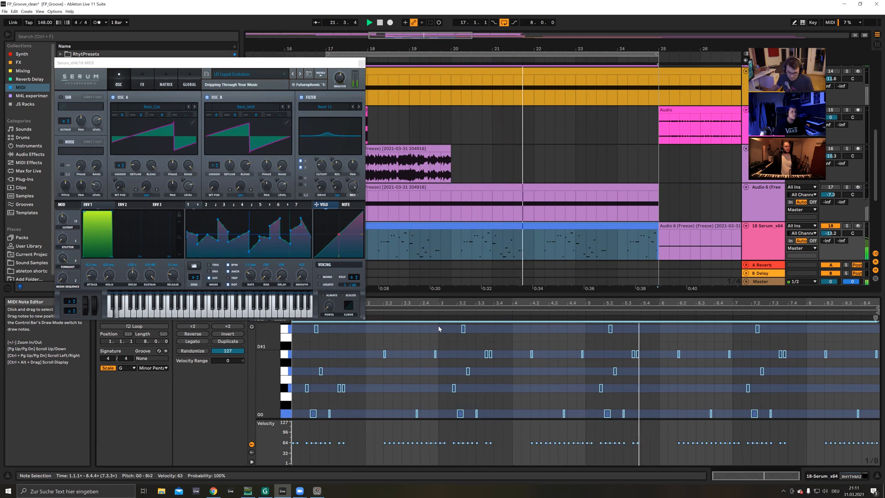
left_click_drag(461, 302, 526, 316)
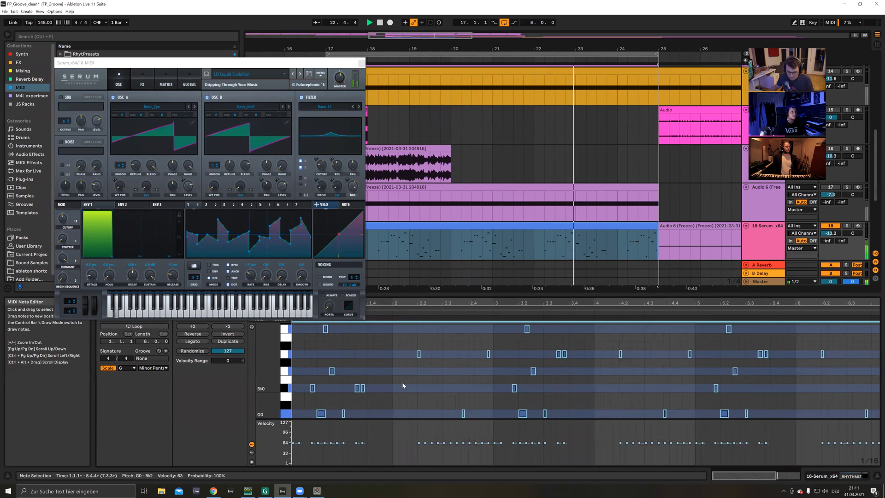
left_click(404, 381)
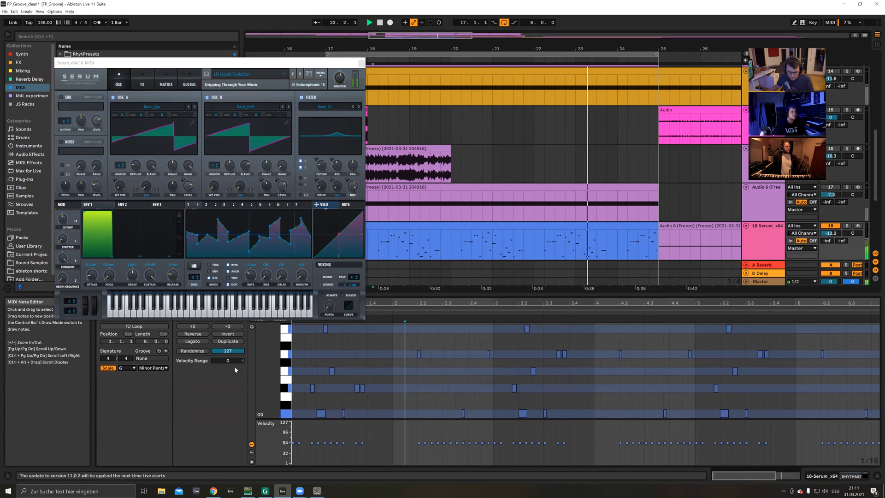
Step: Turn on looping for the Serum clip and set its loop length to two bars
left_click(136, 326)
mouse_move(145, 342)
left_mouse_down()
mouse_move(146, 329)
mouse_move(145, 339)
left_mouse_up()
left_click(402, 345)
mouse_move(410, 303)
left_mouse_down()
mouse_move(410, 315)
mouse_move(410, 306)
left_mouse_up()
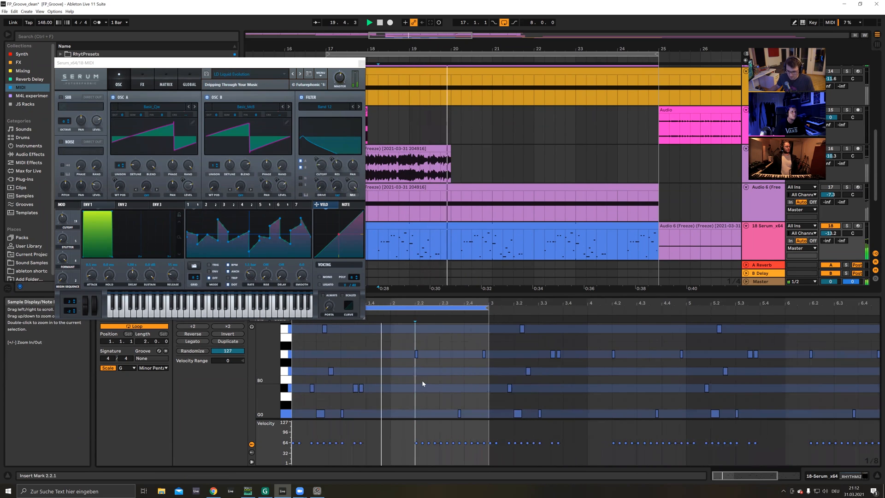
Step: Lengthen the first of the two adjacent B♭0 notes in bar 1 up to the start of bar 2, replacing the second
left_click(428, 380)
scroll(432, 380, "down", 2)
scroll(455, 379, "up", 1)
scroll(455, 385, "up", 1)
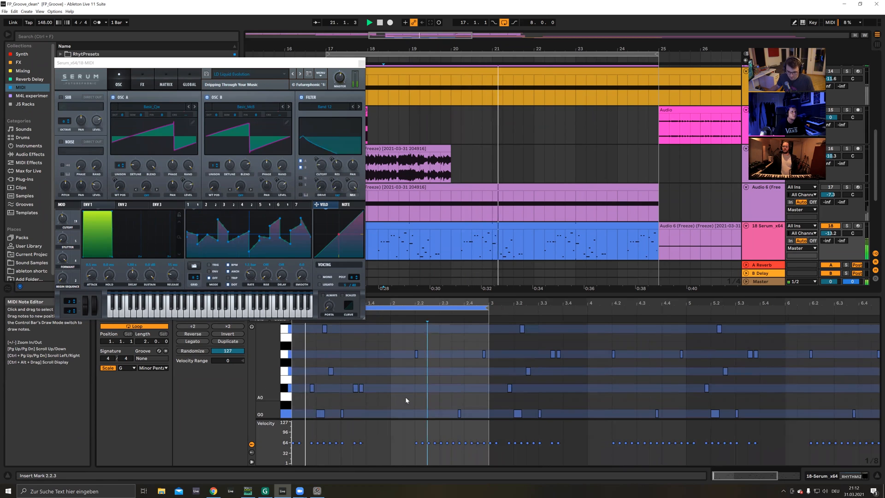
left_click_drag(358, 388, 390, 390)
left_click(390, 409)
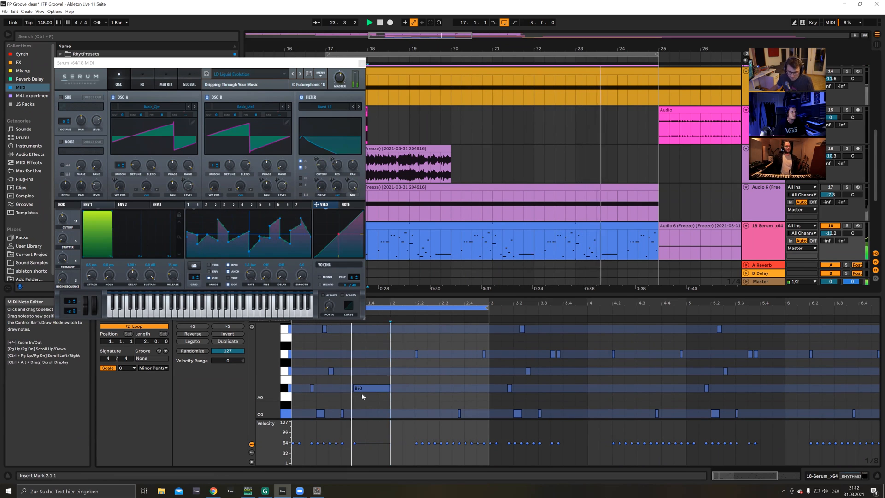
Step: Shorten the long B♭0 note in bar 1 and adjust Serum's macro knobs during playback, closing the plugin window when done
left_click_drag(387, 392, 377, 390)
left_click_drag(62, 239, 58, 175)
left_click_drag(59, 220, 62, 195)
left_click_drag(64, 261, 64, 309)
left_click_drag(64, 278, 64, 221)
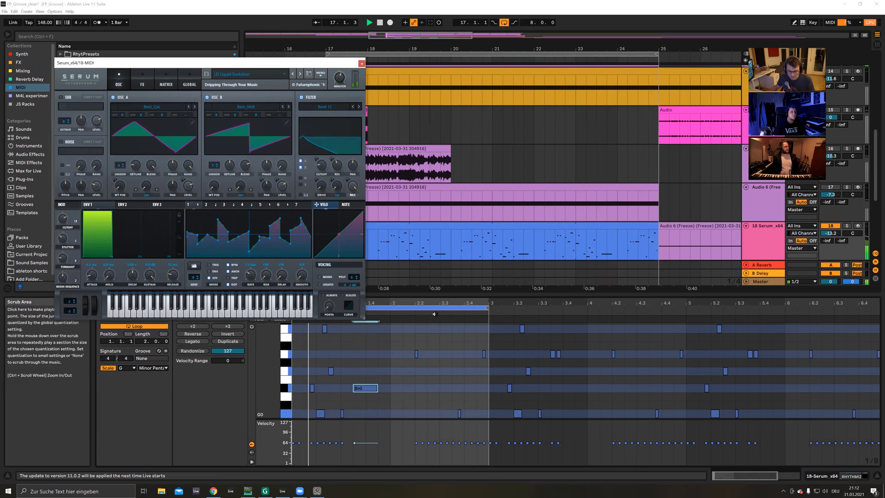
left_click(362, 64)
left_click(440, 364)
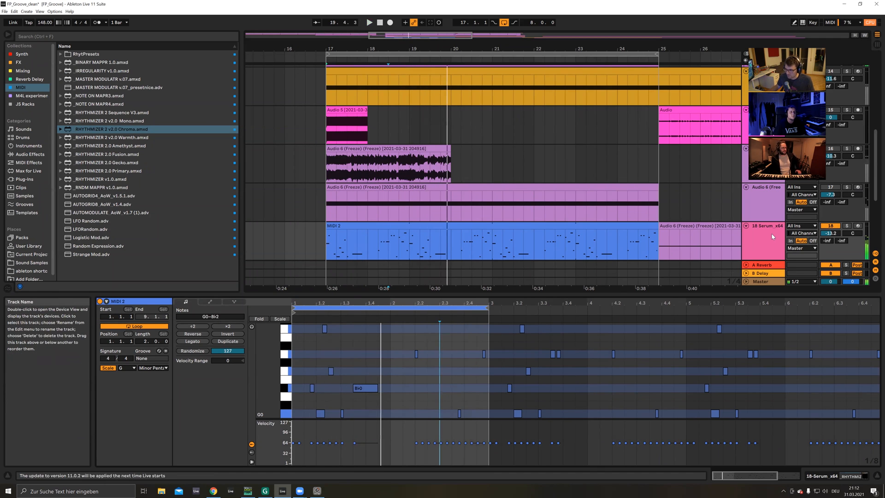
Step: Reopen Serum from the 18 Serum track's devices and audition its clip, moving the plugin window clear of the clips
double_click(754, 240)
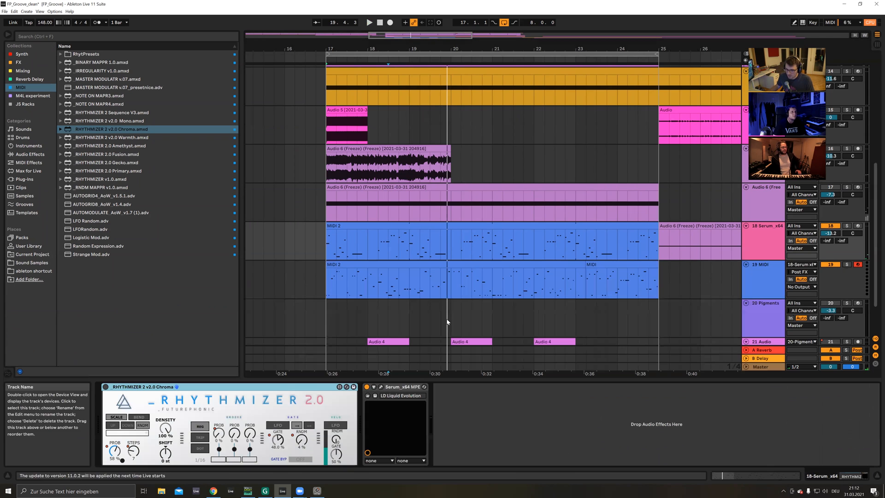
left_click(380, 387)
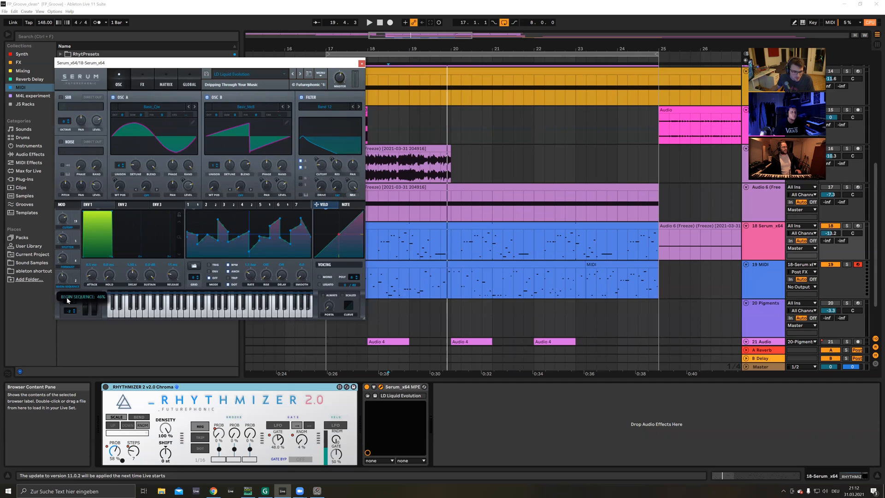
left_click(392, 262)
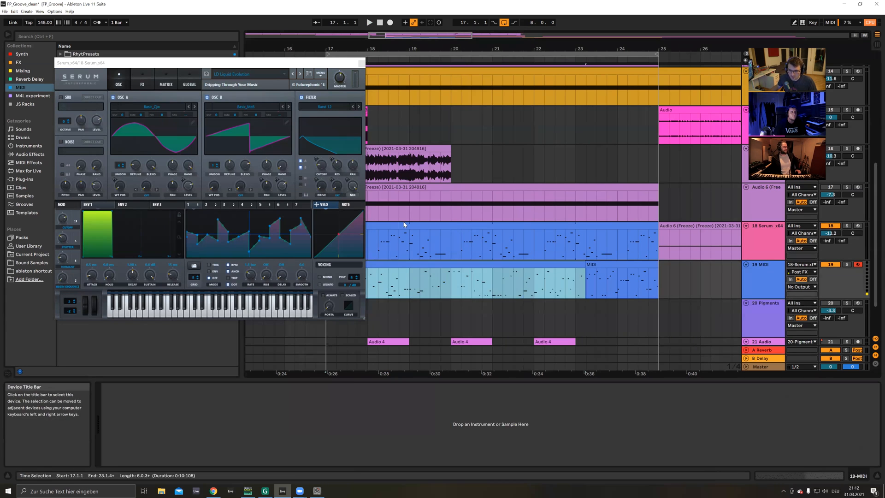
left_click(403, 225)
key("space")
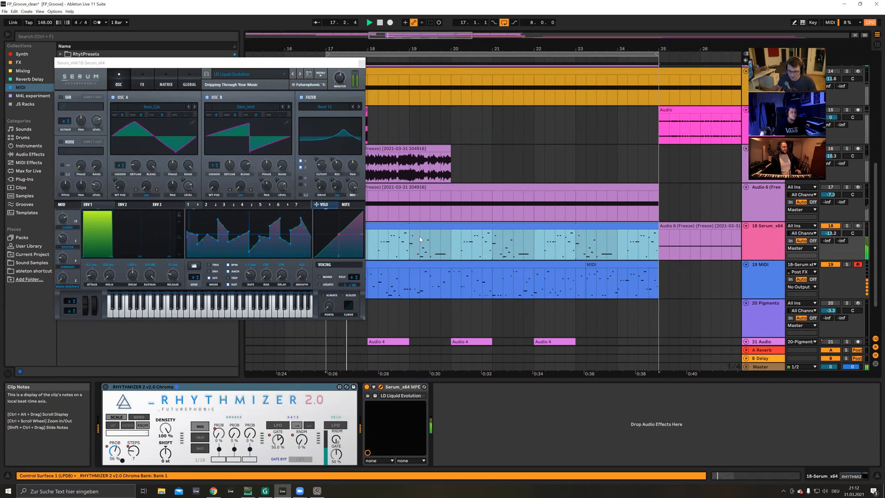
left_click_drag(310, 64, 386, 63)
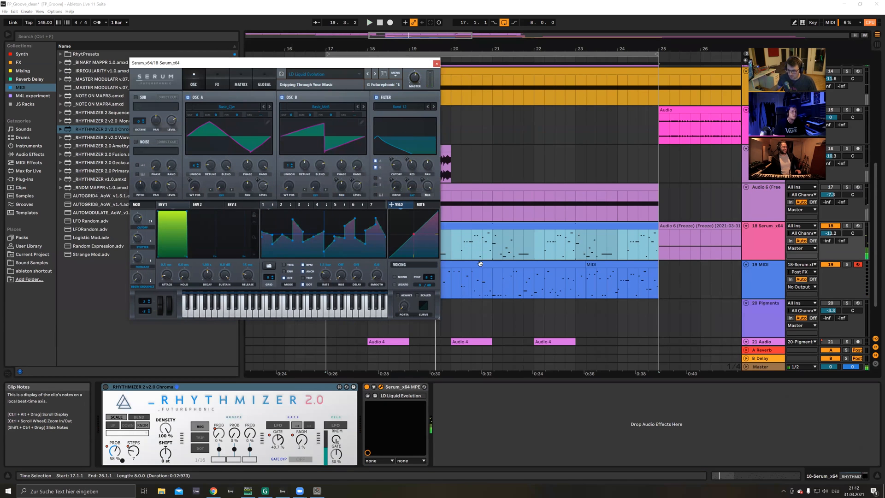
left_click(470, 277)
left_click_drag(375, 65, 225, 70)
Step: Examine the recorded notes around bars 17 to 19 in the 19 MIDI track's clip
left_click(337, 294)
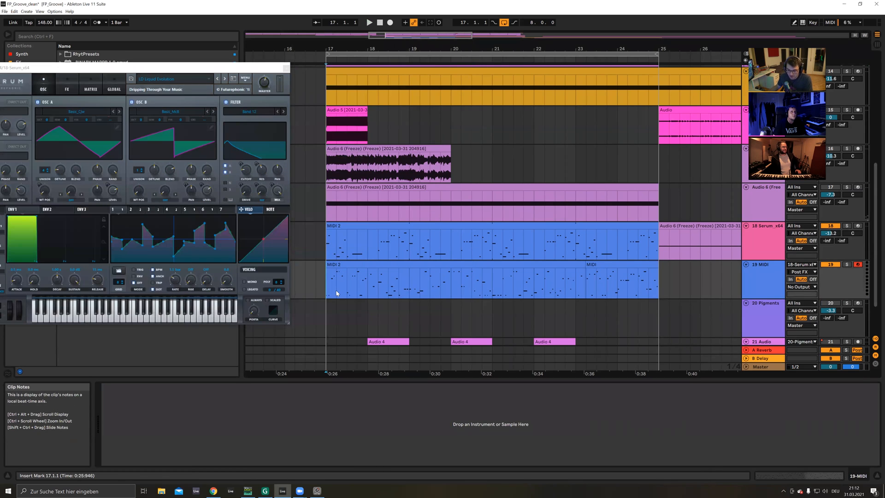
left_click_drag(337, 293, 405, 291)
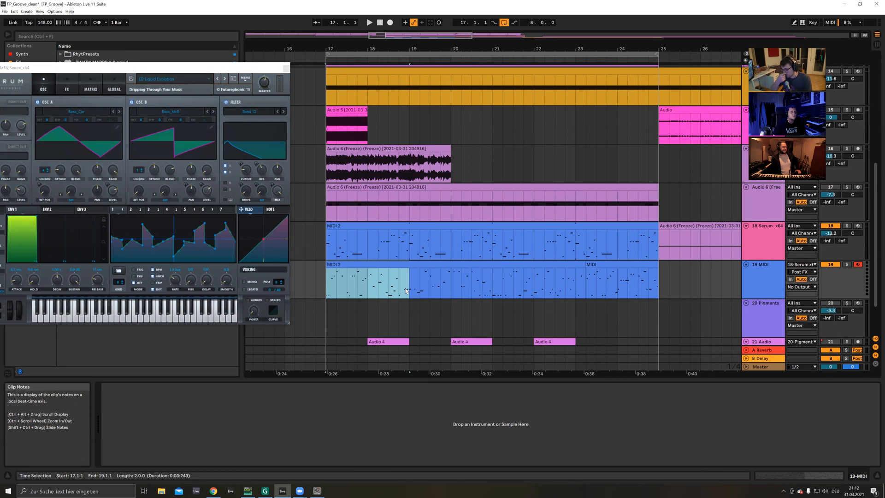
left_click_drag(369, 291, 404, 291)
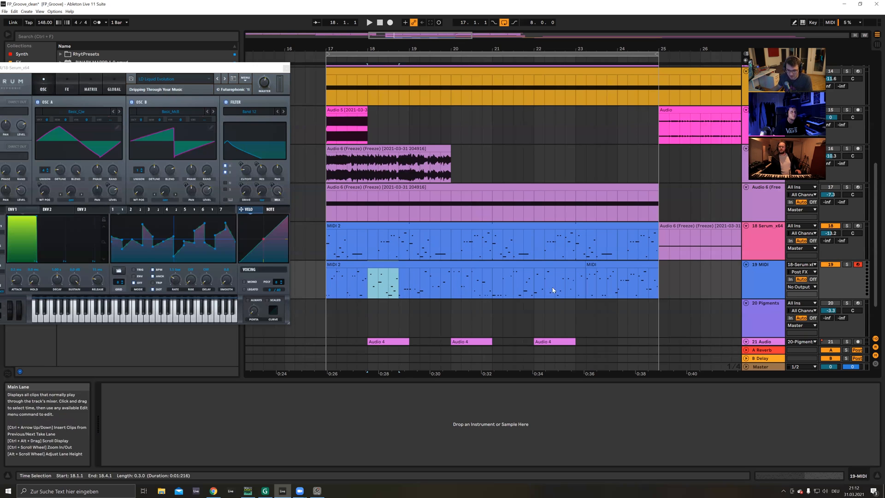
left_click(394, 292)
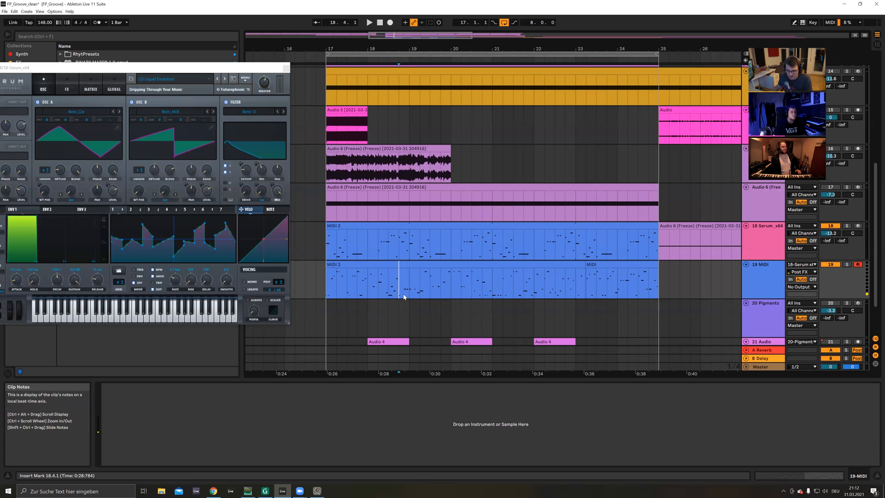
left_click(382, 291)
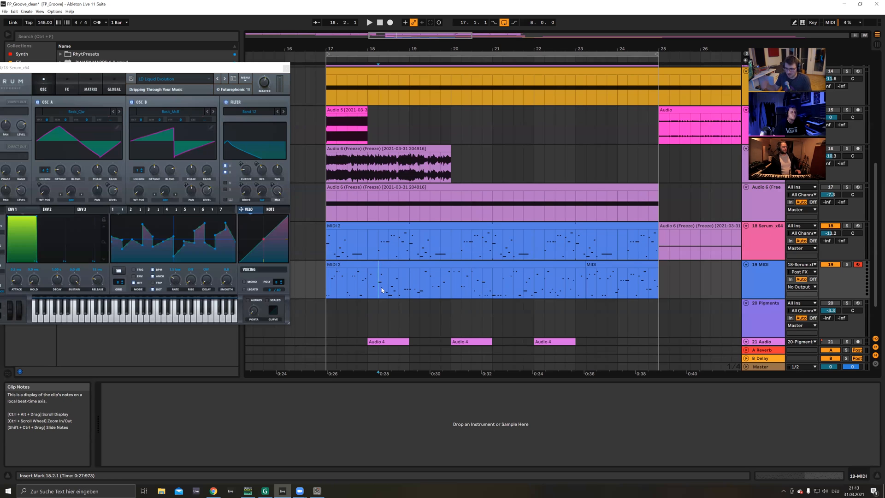
Step: Lengthen the D1 note at 2.2.1 in the Serum clip up to about 2.2.3 and show the clip's full note range
double_click(403, 227)
left_click(639, 365)
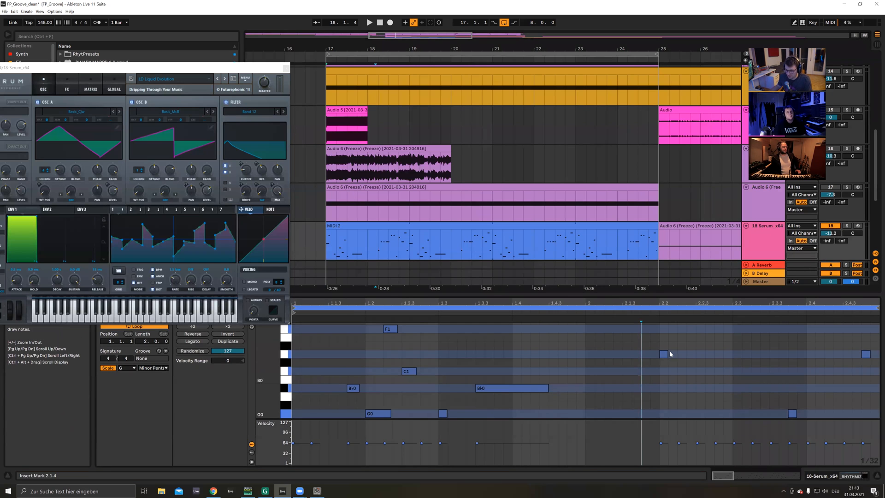
left_click_drag(668, 354, 694, 355)
left_click(694, 364)
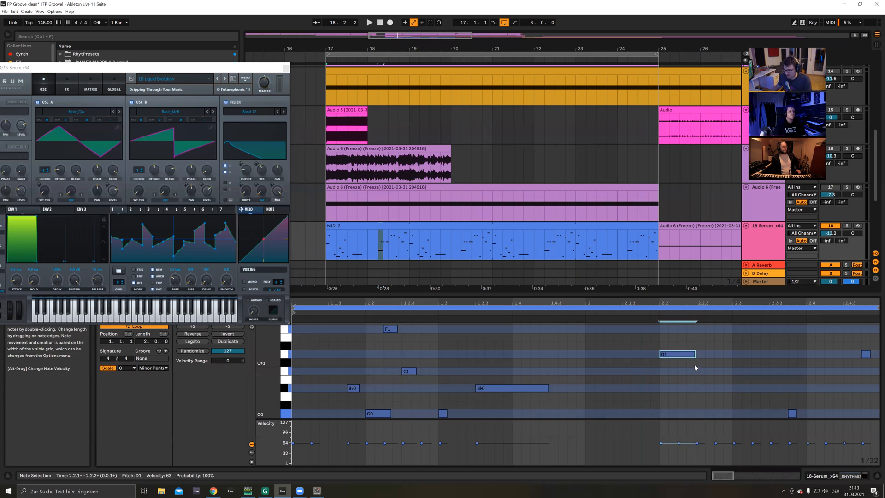
scroll(695, 367, "up", 3)
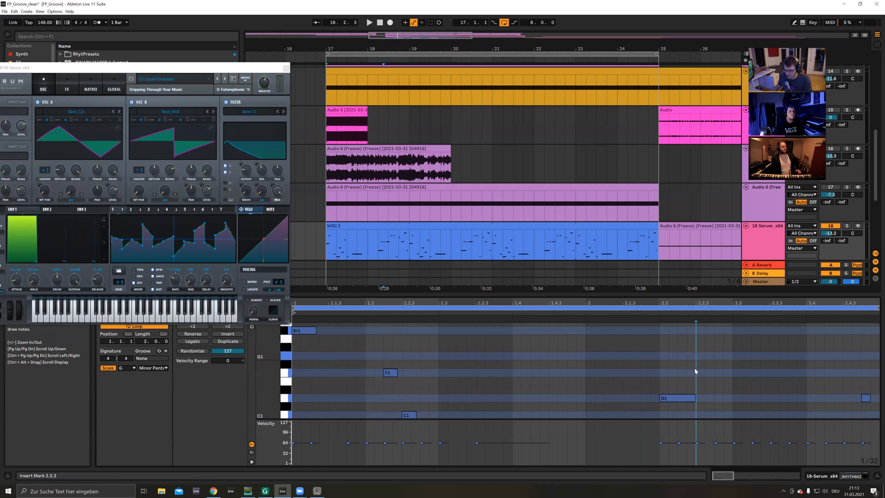
double_click(280, 383)
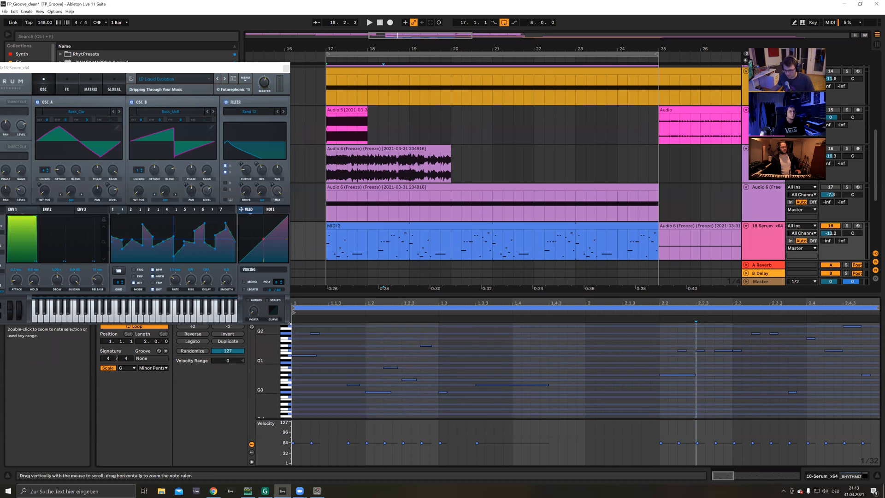
Step: Show the 18 Serum track's devices and set the track volume to -13.0 dB
left_click(773, 241)
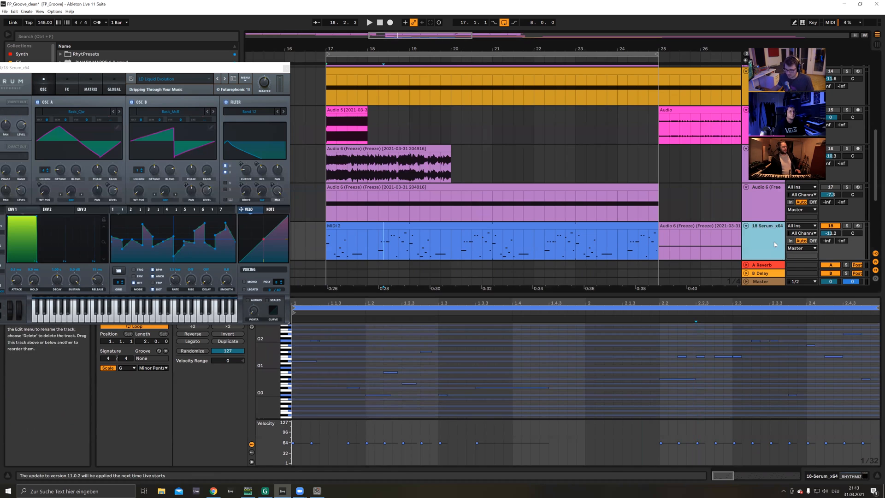
double_click(773, 243)
left_click_drag(831, 234, 831, 233)
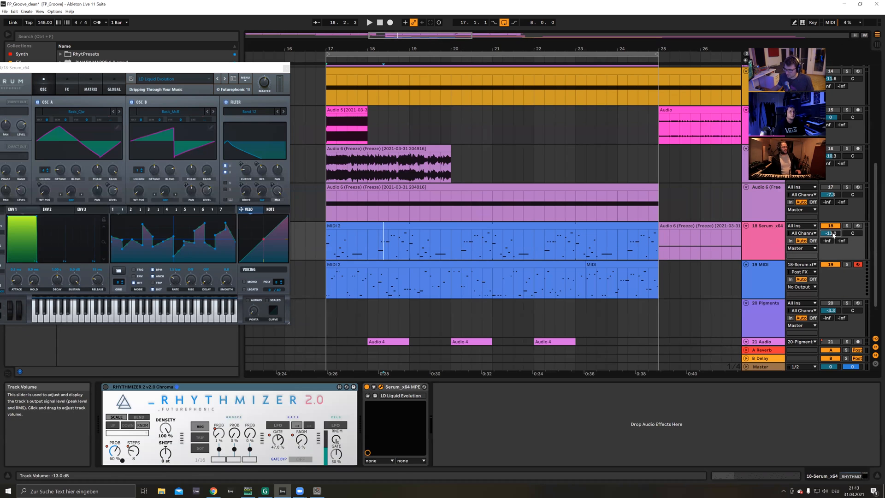
left_click(399, 251)
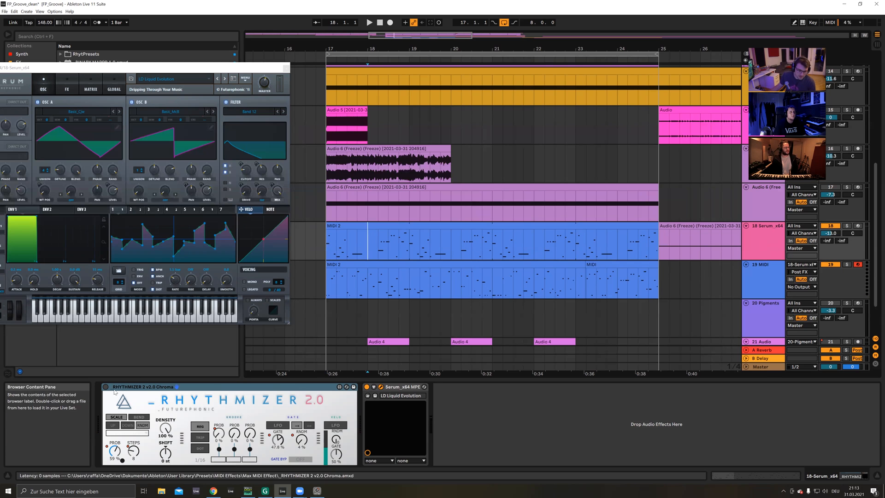
Step: Reactivate Rhythmizer 2 v2.0 Chroma and insert Rhythmizer 2 v2.0 Warmth in front of it, closing the Serum window
left_click(105, 387)
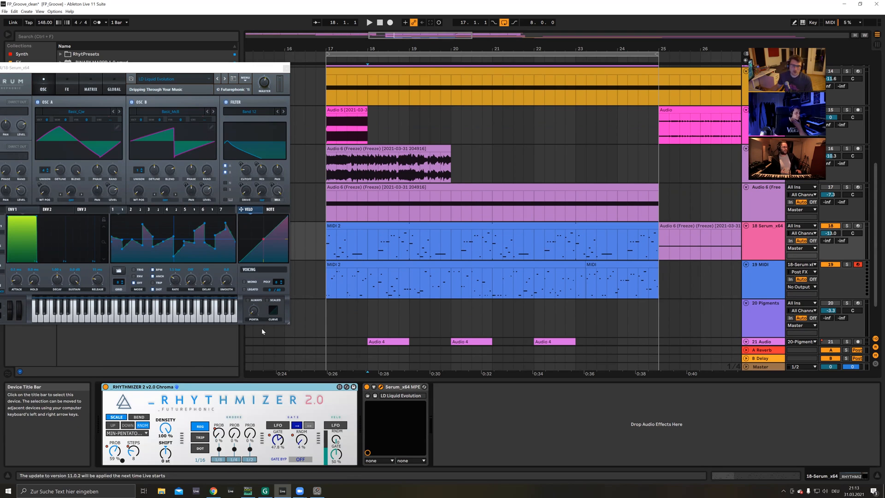
left_click(285, 69)
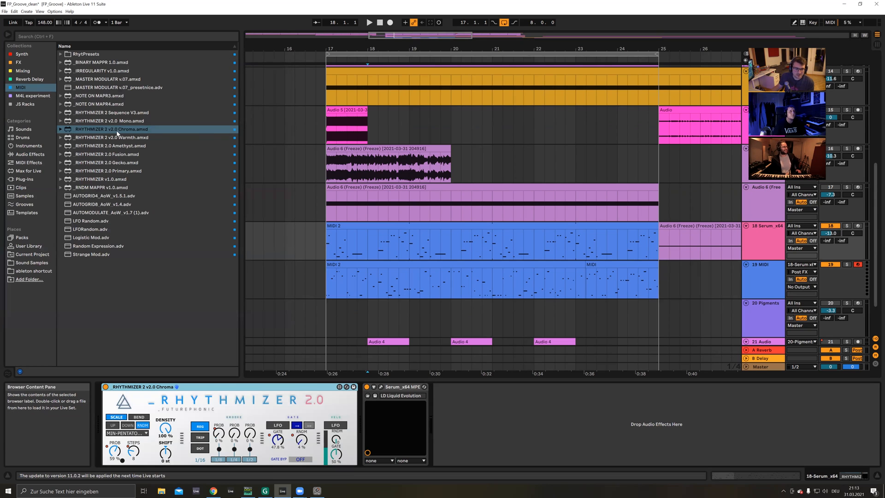
left_click_drag(95, 138, 99, 421)
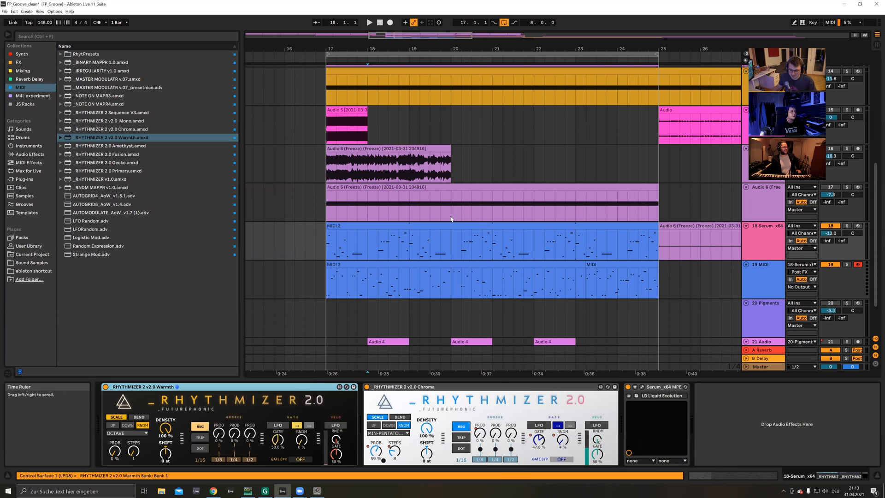
Step: Move the Serum track's MIDI 2 clip ahead of bar 17, place the Audio 6 (Freeze) clip at bars 17–24, and audition it
left_click_drag(647, 226, 305, 226)
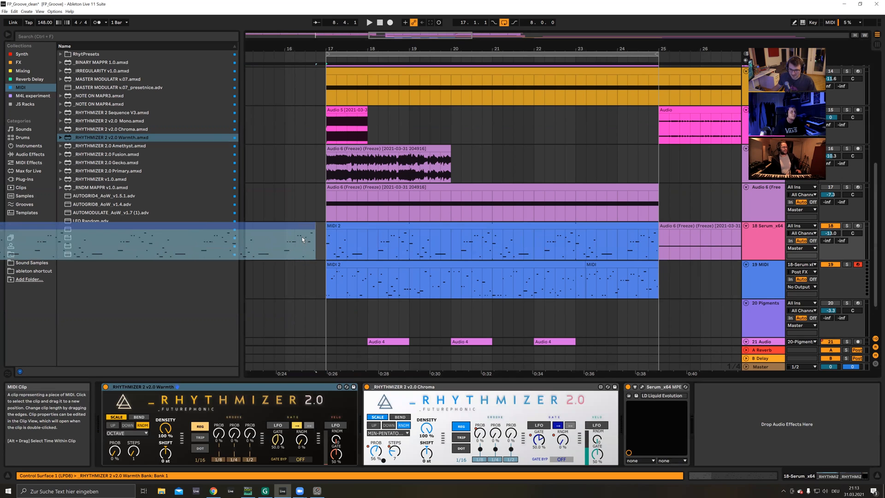
left_click(661, 232)
left_click_drag(367, 245, 356, 247)
key("space")
key("space")
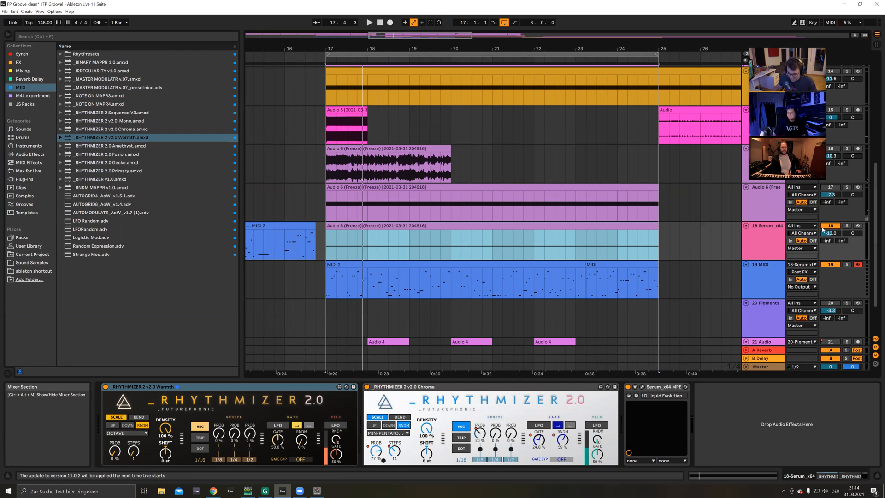
Step: Clear all automation envelopes on the 18 Serum track and resume playback
left_click(773, 242)
key("a")
right_click(771, 248)
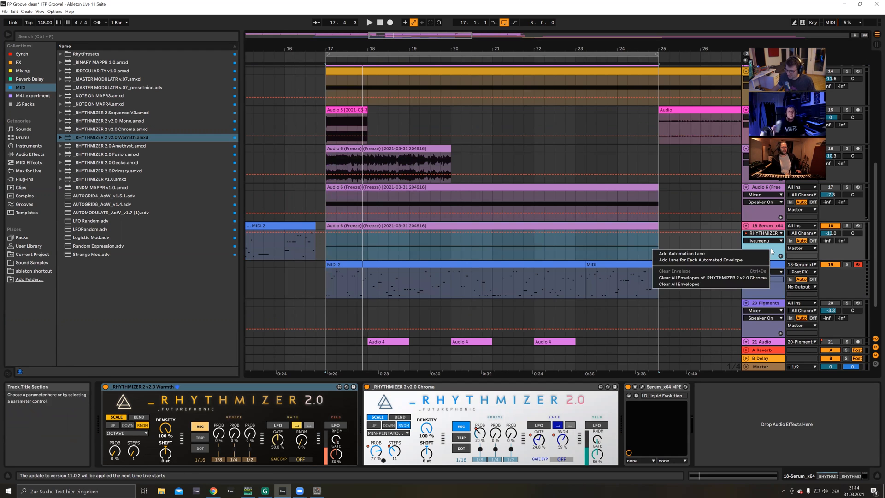
left_click(687, 283)
key("a")
key("space")
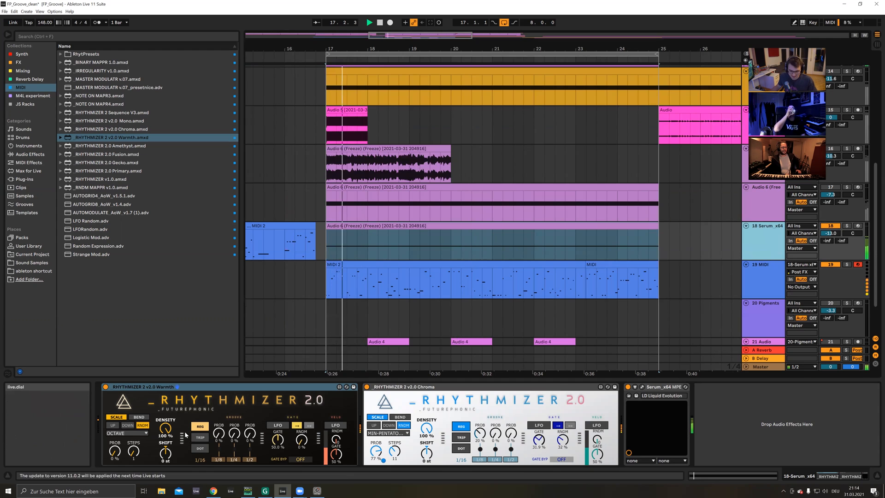
Step: Set Rhythmizer Warmth's octave probability to 50% and reopen Serum with its window clear of the browser list
mouse_move(111, 454)
left_mouse_down()
mouse_move(111, 422)
mouse_move(114, 452)
left_mouse_up()
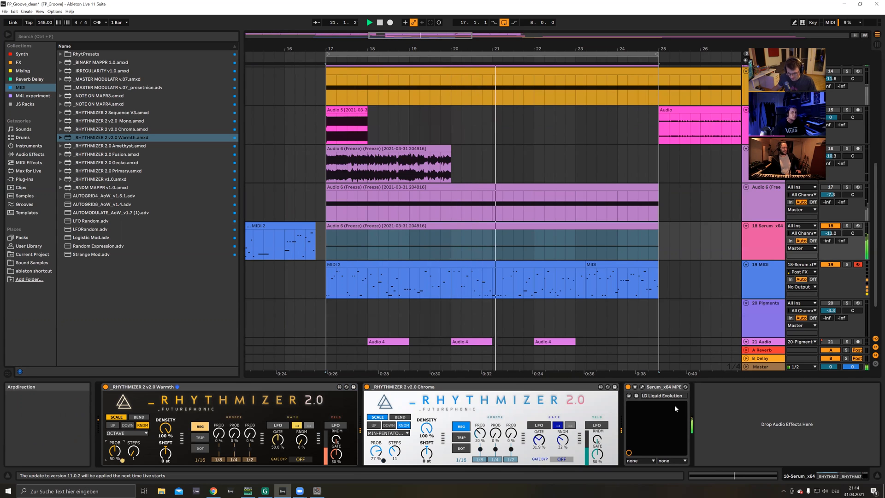
left_click(642, 386)
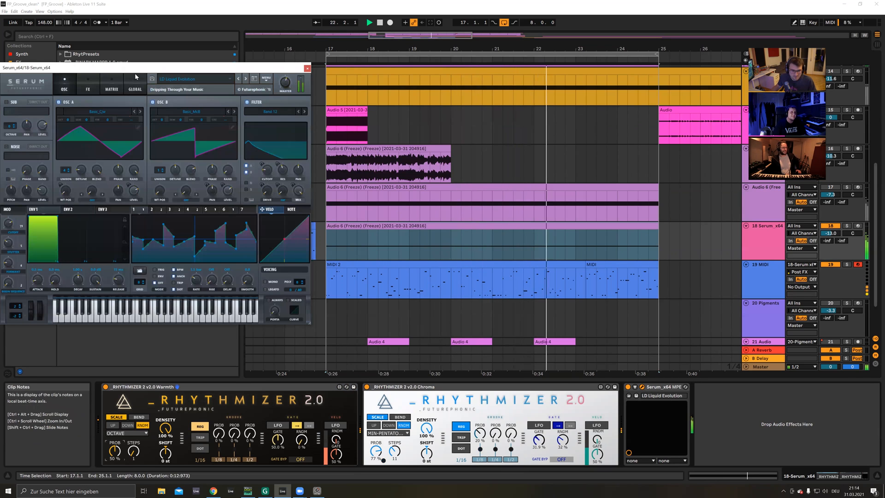
left_click_drag(134, 68, 314, 63)
key("space")
Step: Set Rhythmizer Warmth's shift to -12 st while starting and stopping playback to hear the change
mouse_move(166, 453)
left_mouse_down()
mouse_move(166, 474)
mouse_move(168, 442)
left_mouse_up()
key("space")
key("space")
key("space")
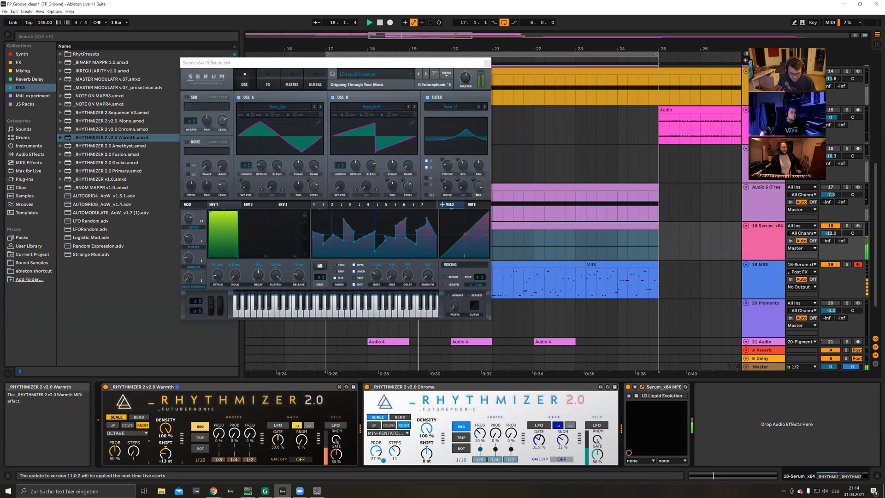
key("space")
key("space")
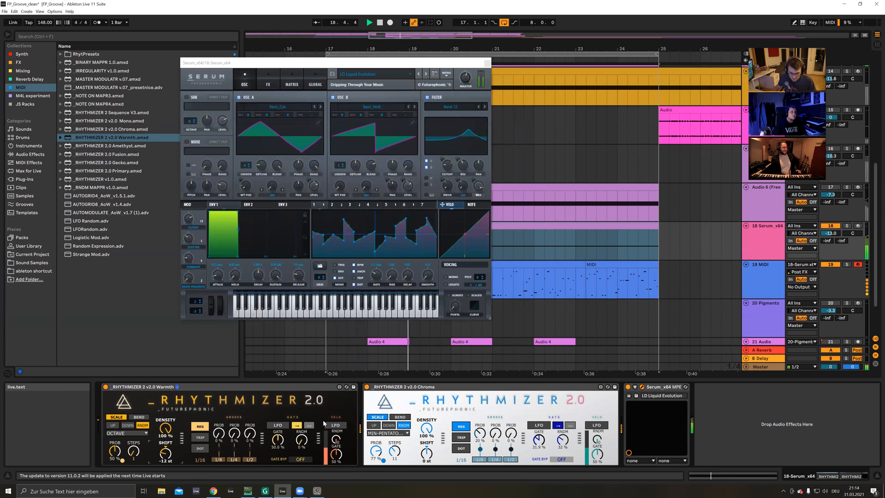
Step: Set Rhythmizer Warmth's rate to 1/8 and Rhythmizer Chroma's first groove probability to 35%
left_click_drag(201, 459, 201, 455)
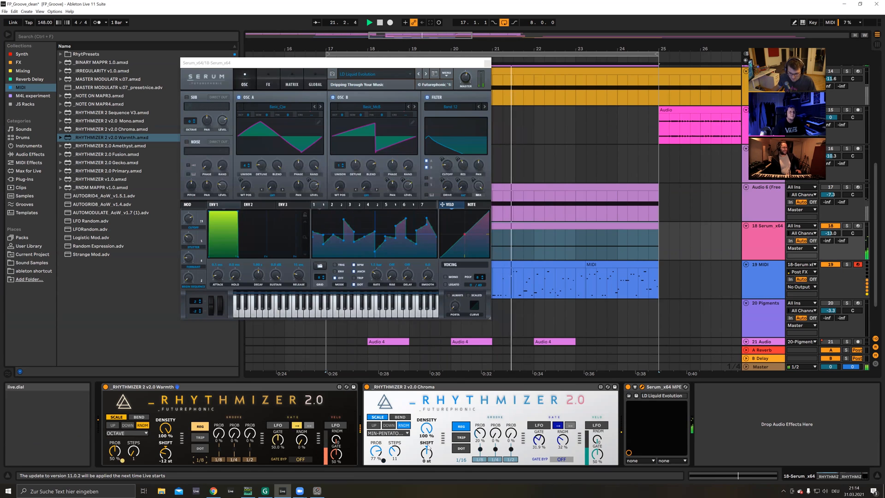
left_click_drag(479, 442, 479, 437)
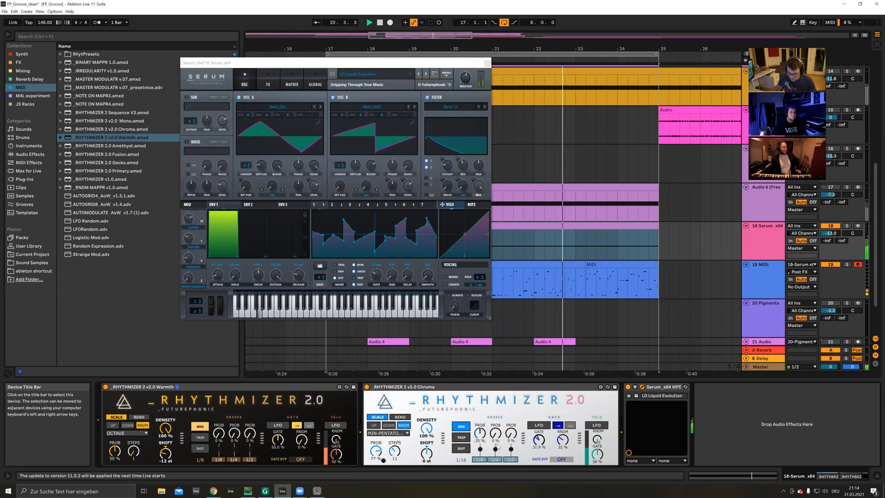
Step: Set Rhythmizer Warmth's gate to 13.8%, its gate randomization to 74% and its octave steps to 2
left_click_drag(278, 442, 301, 408)
left_click_drag(278, 441, 278, 451)
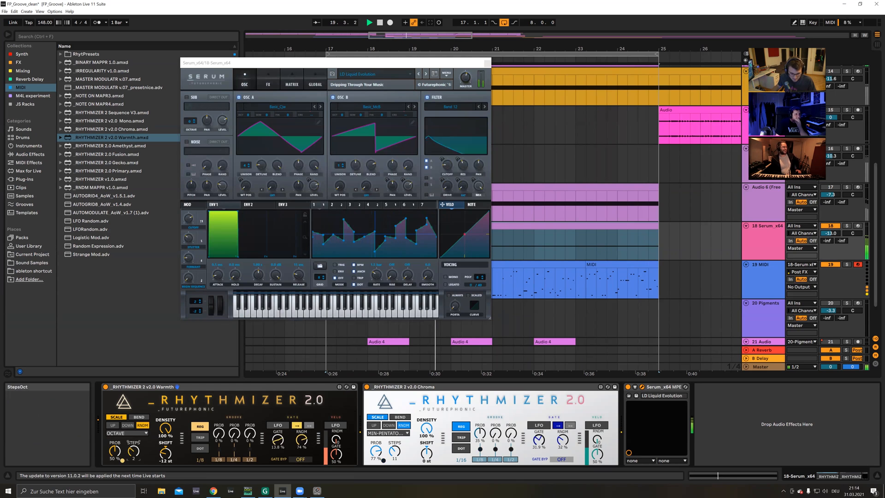
left_click_drag(134, 451, 134, 448)
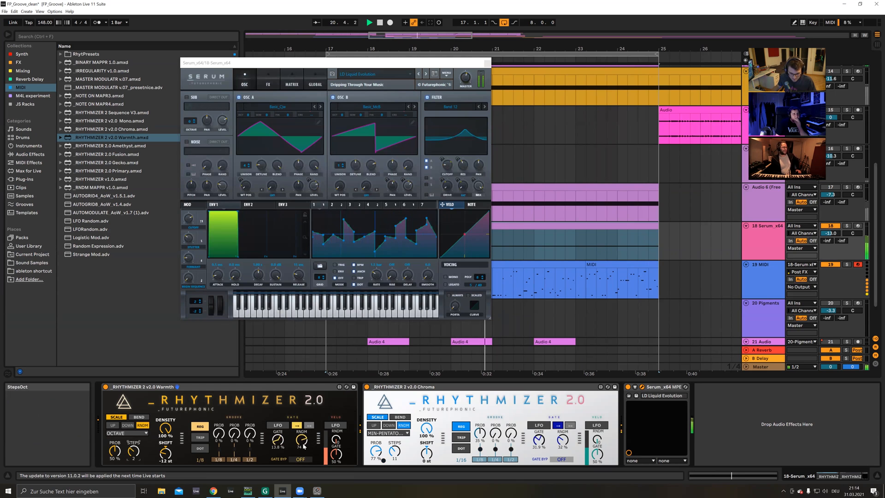
left_click(425, 389)
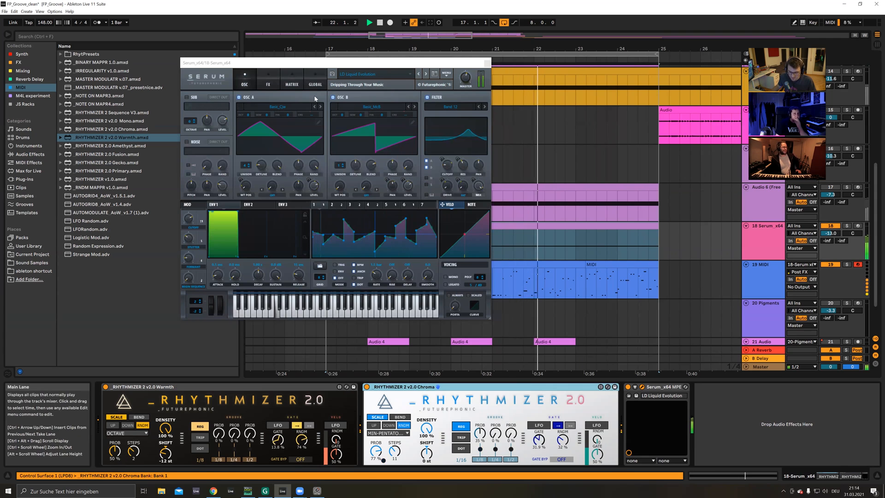
Step: Audition successive Serum lead presets during playback, settling on LD Primary Sequence, and move the Serum window slightly lower
left_click(424, 74)
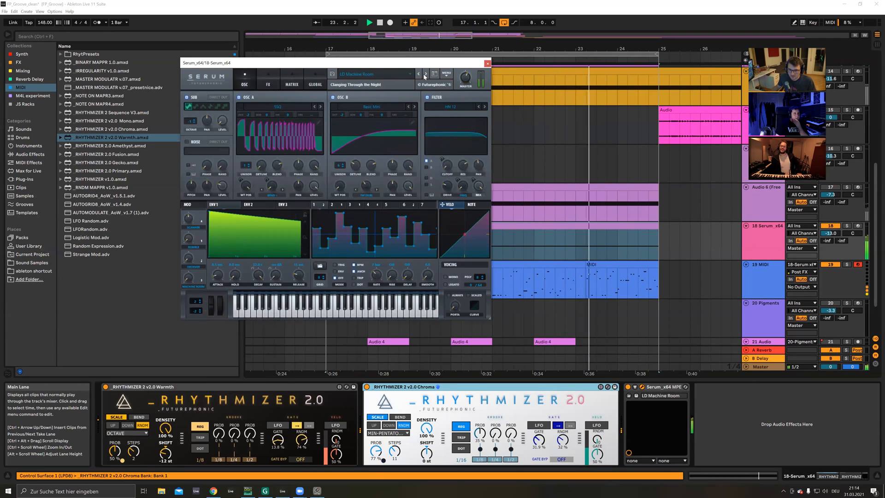
left_click(425, 74)
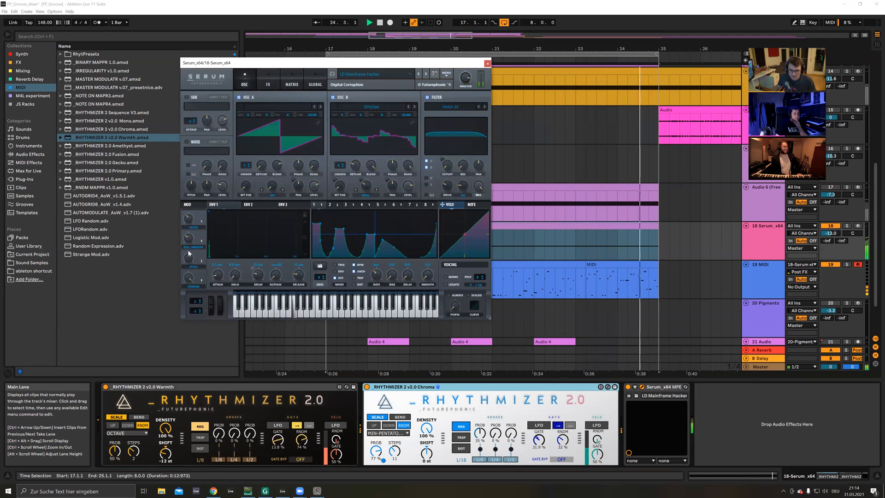
left_click(425, 74)
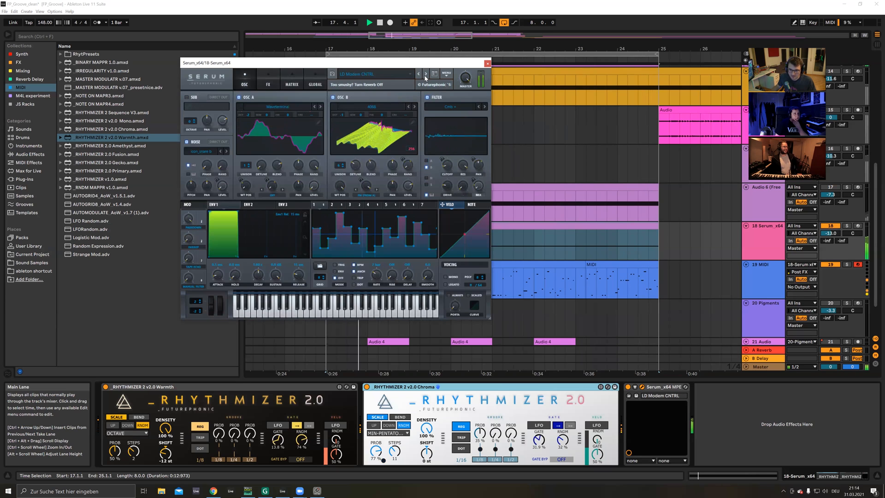
left_click(425, 75)
left_click_drag(400, 68, 392, 87)
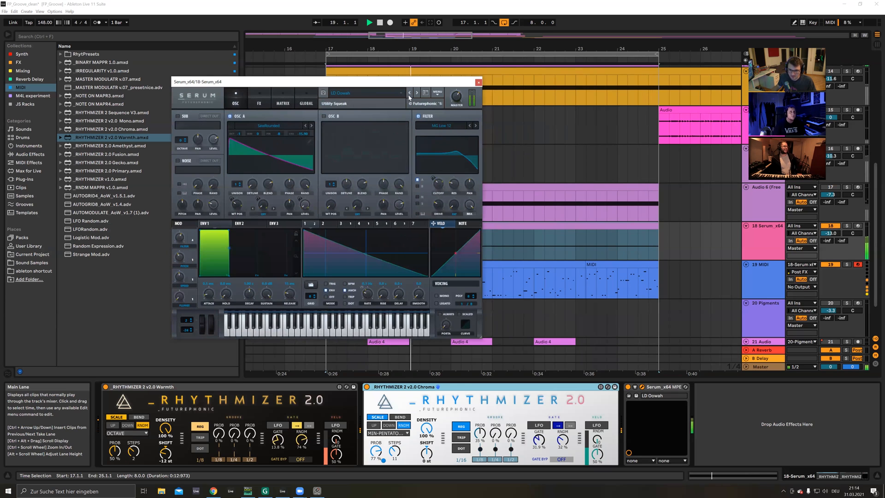
left_click(417, 93)
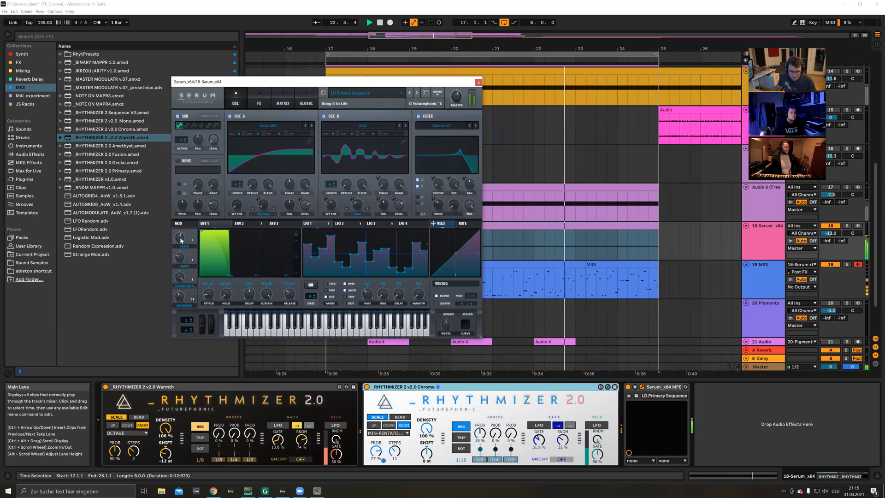
Step: Show Serum's effects rack for the LD Primary Sequence preset and stop playback
left_click(259, 100)
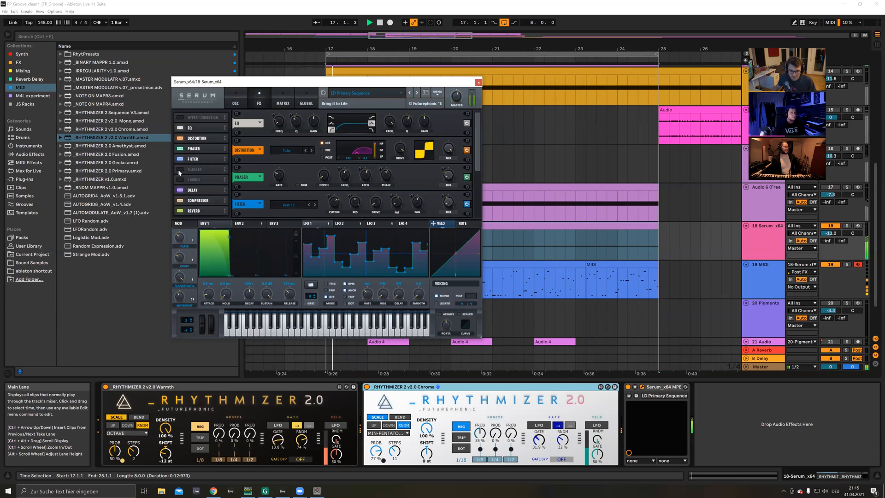
left_click(519, 390)
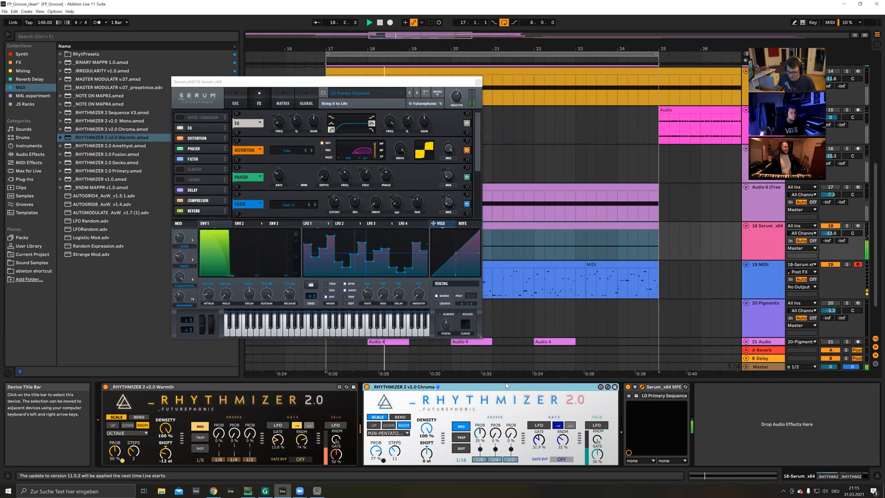
key("space")
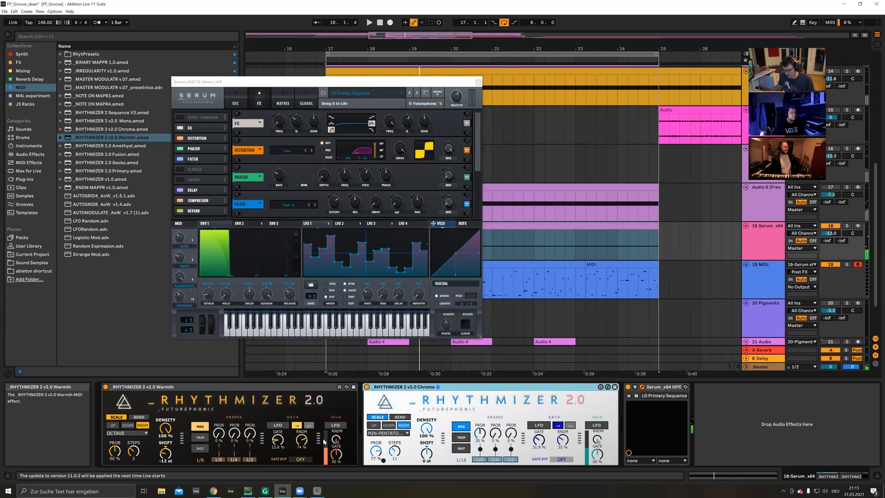
Step: Set the Serum track's volume to -13.8 dB and select that track
left_click_drag(832, 234, 832, 235)
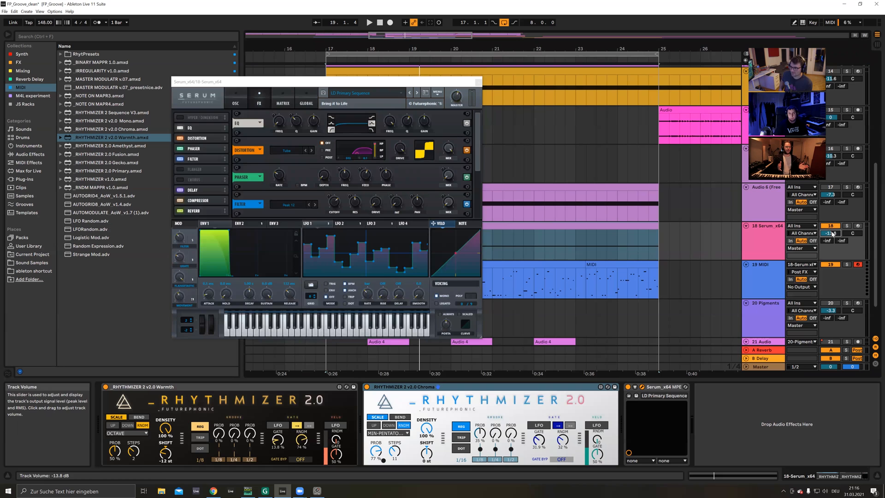
left_click(760, 246)
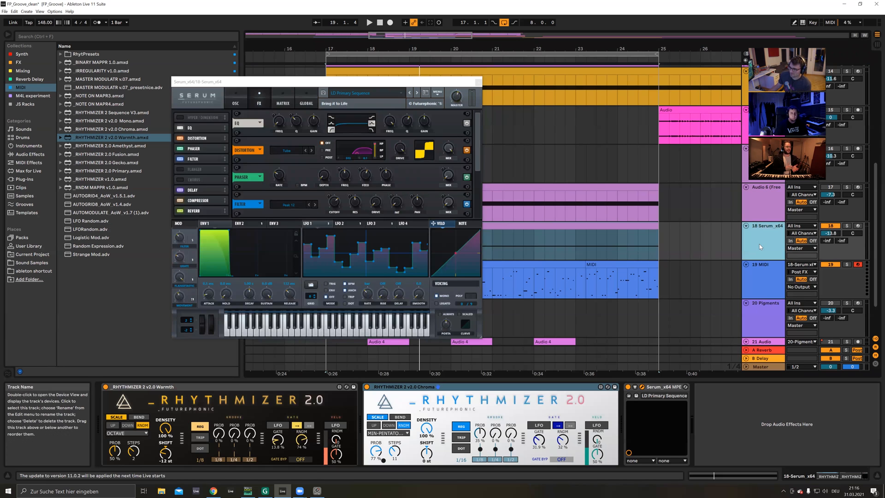